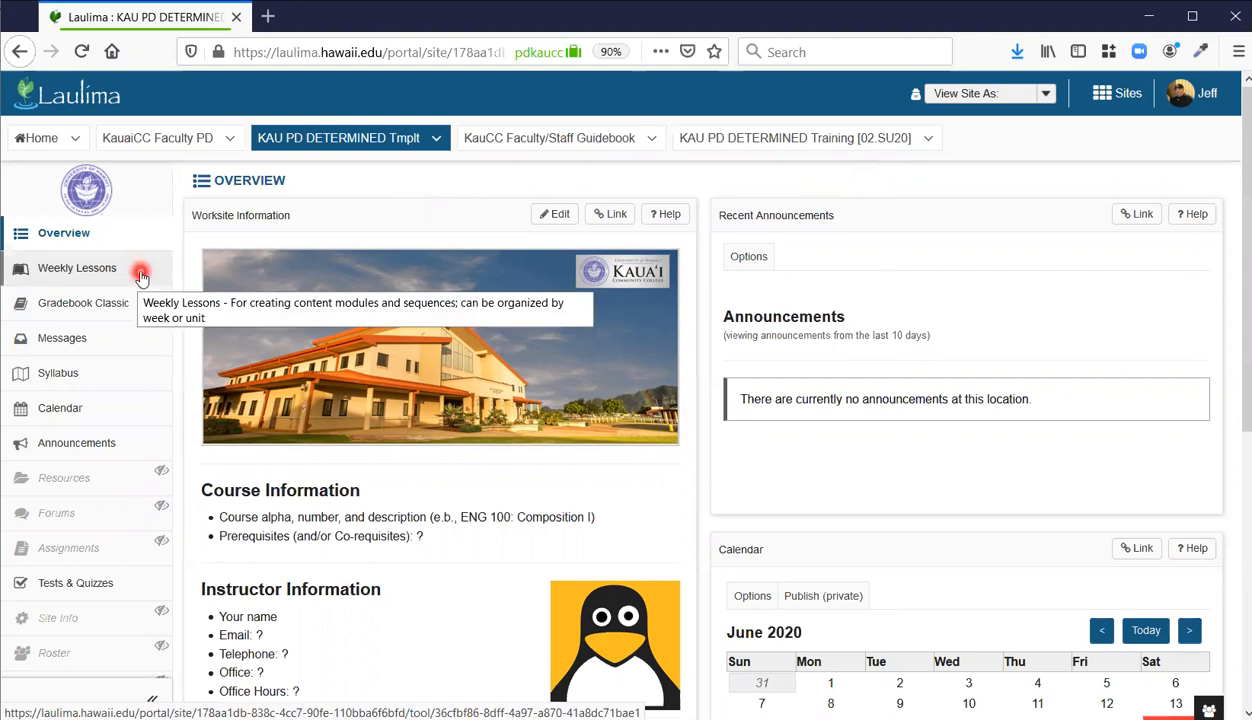
Open Weekly Lessons in the KAU PD DETERMINED Tmplt site and review the content types that can be added
left_click(141, 277)
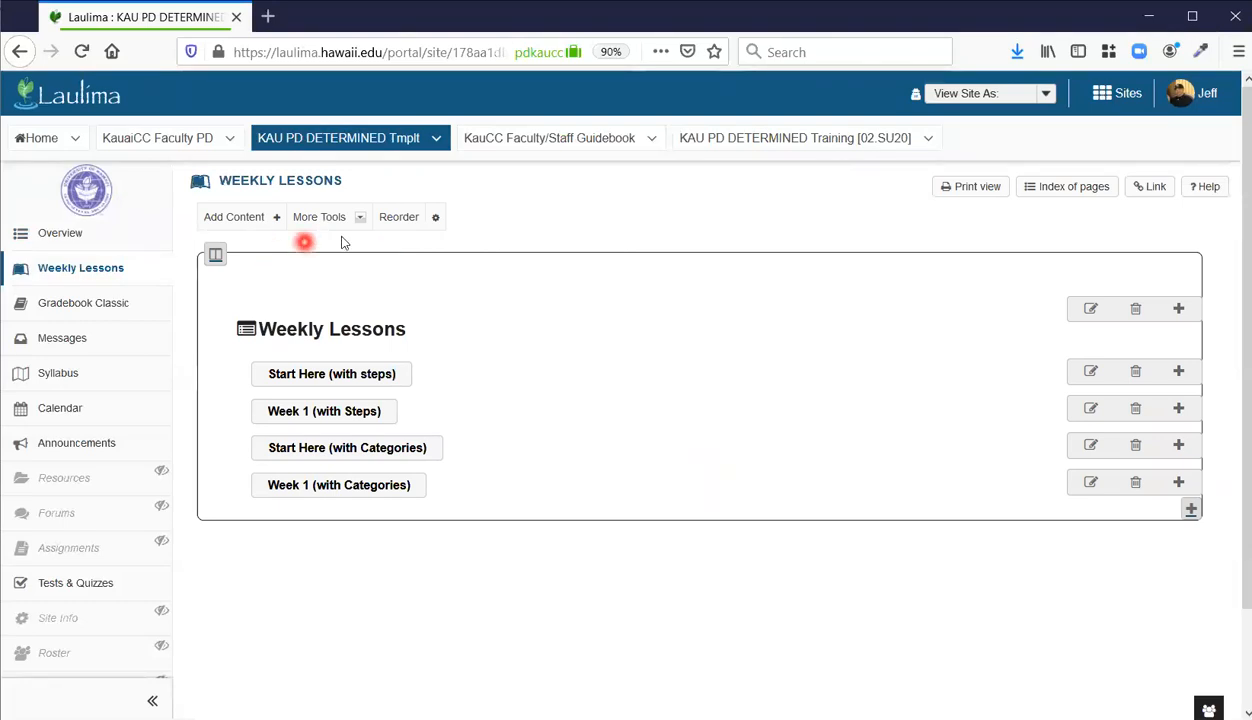
left_click(245, 222)
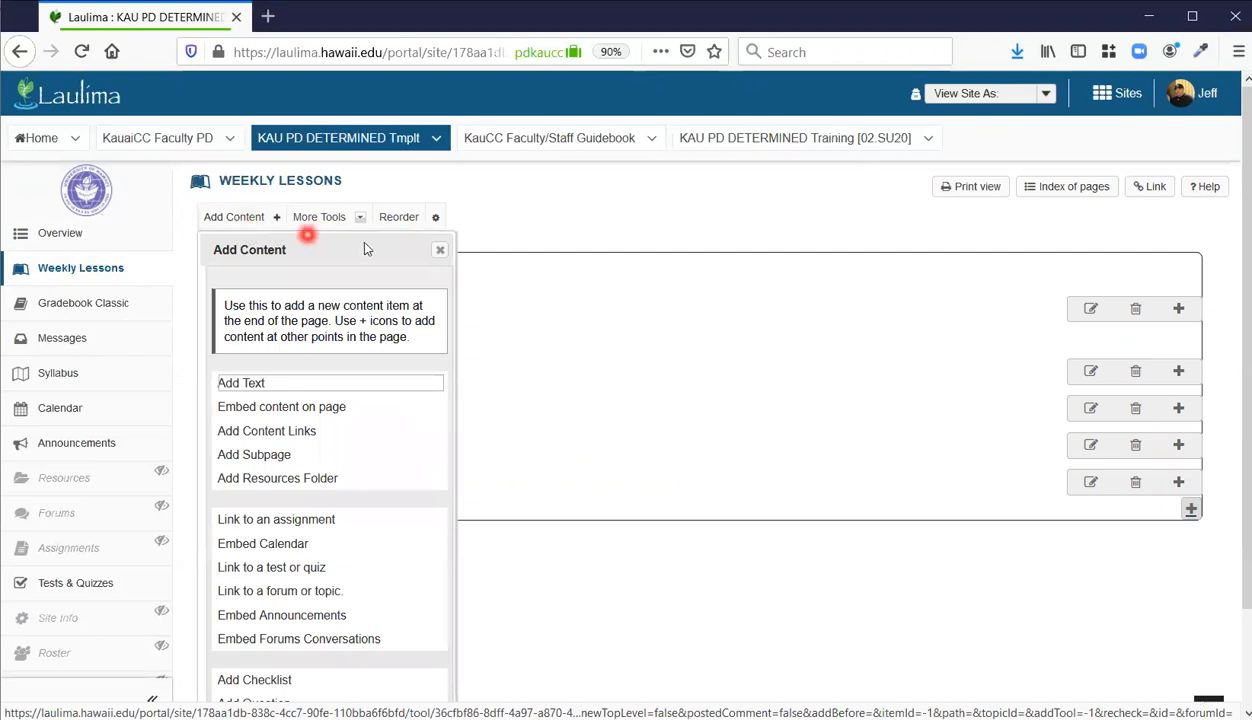
left_click(440, 250)
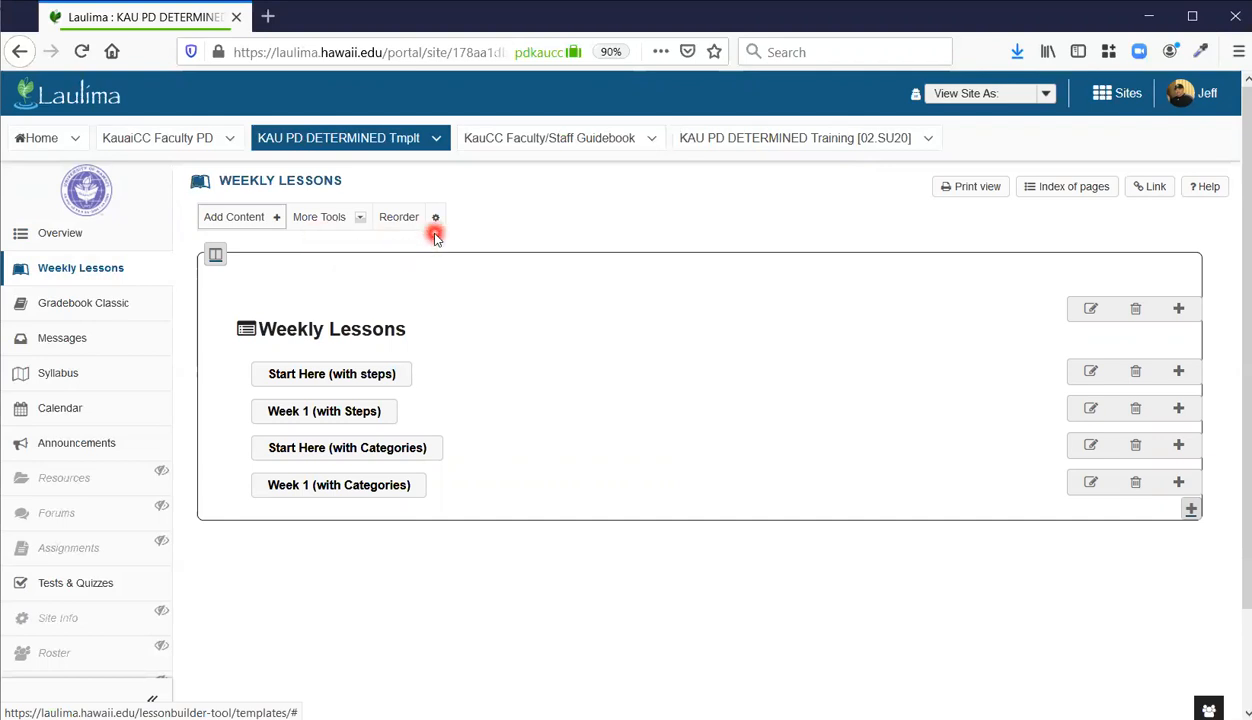
View the Add More Pages options for Weekly Lessons and cancel without creating a page
left_click(335, 220)
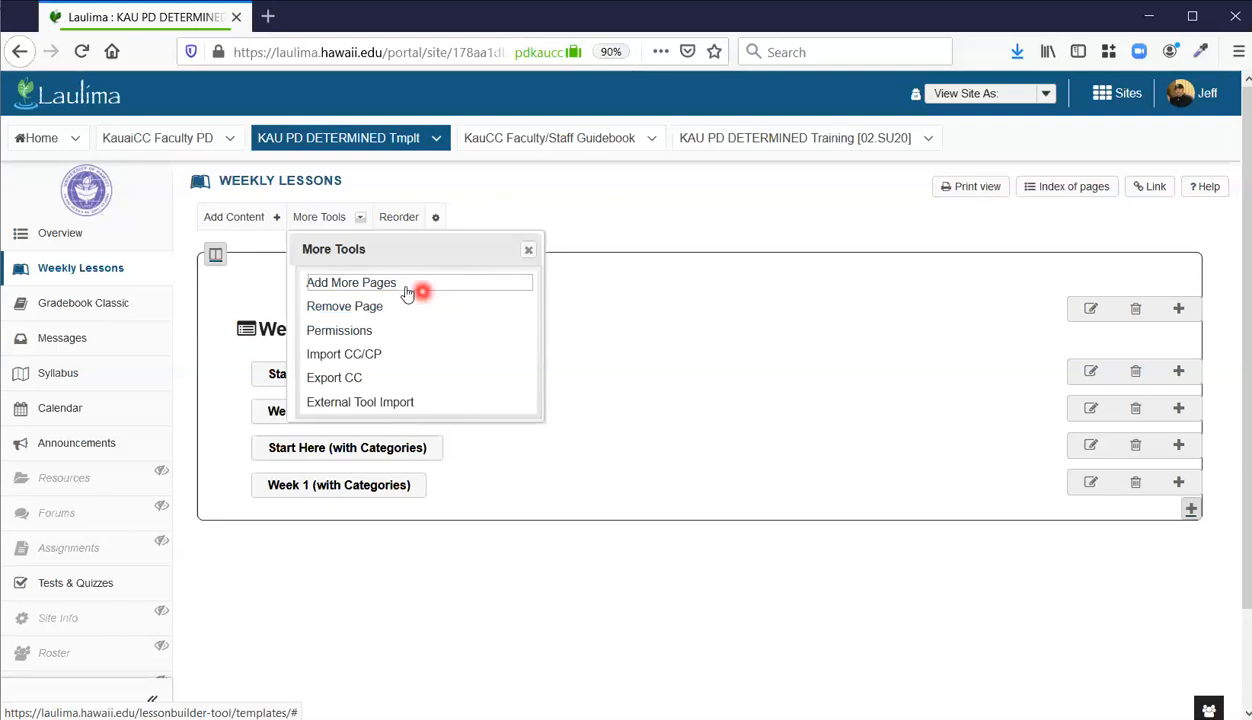
left_click(404, 286)
left_click(502, 342)
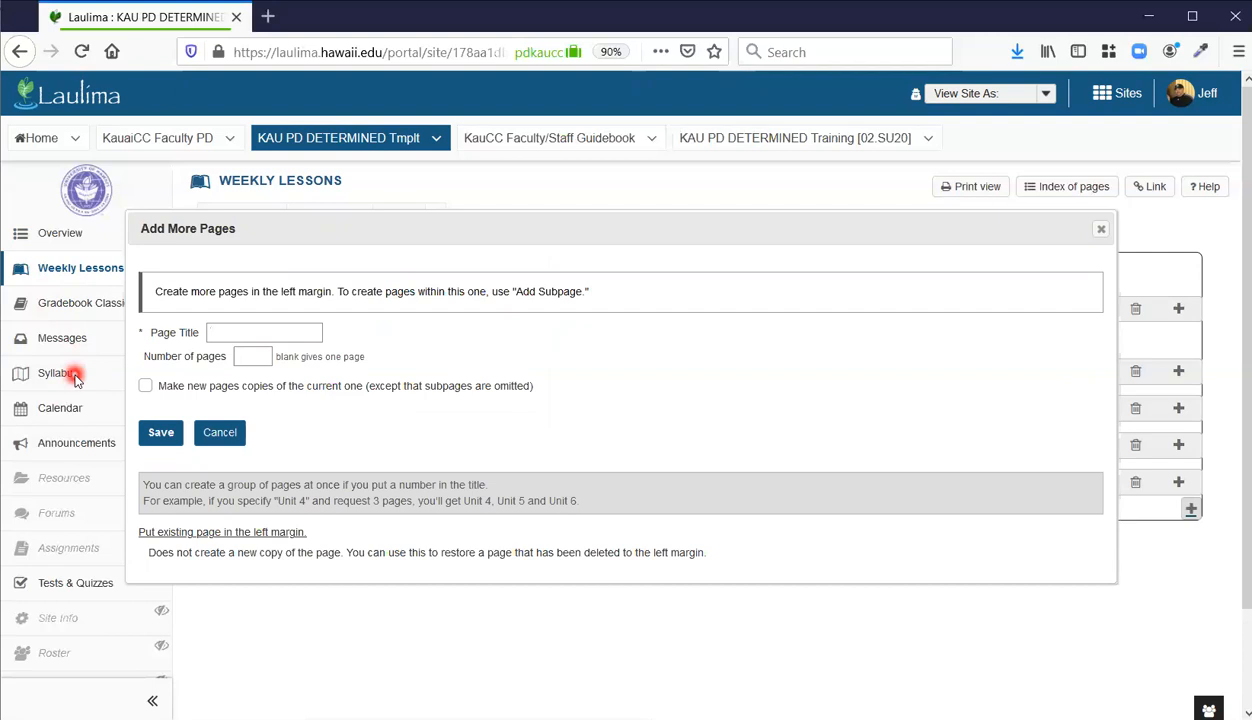
left_click(218, 431)
Switch to the KauCC Faculty/Staff Guidebook site, compare its Week 1 and Week 3 pages, and return to Week 1
left_click(545, 140)
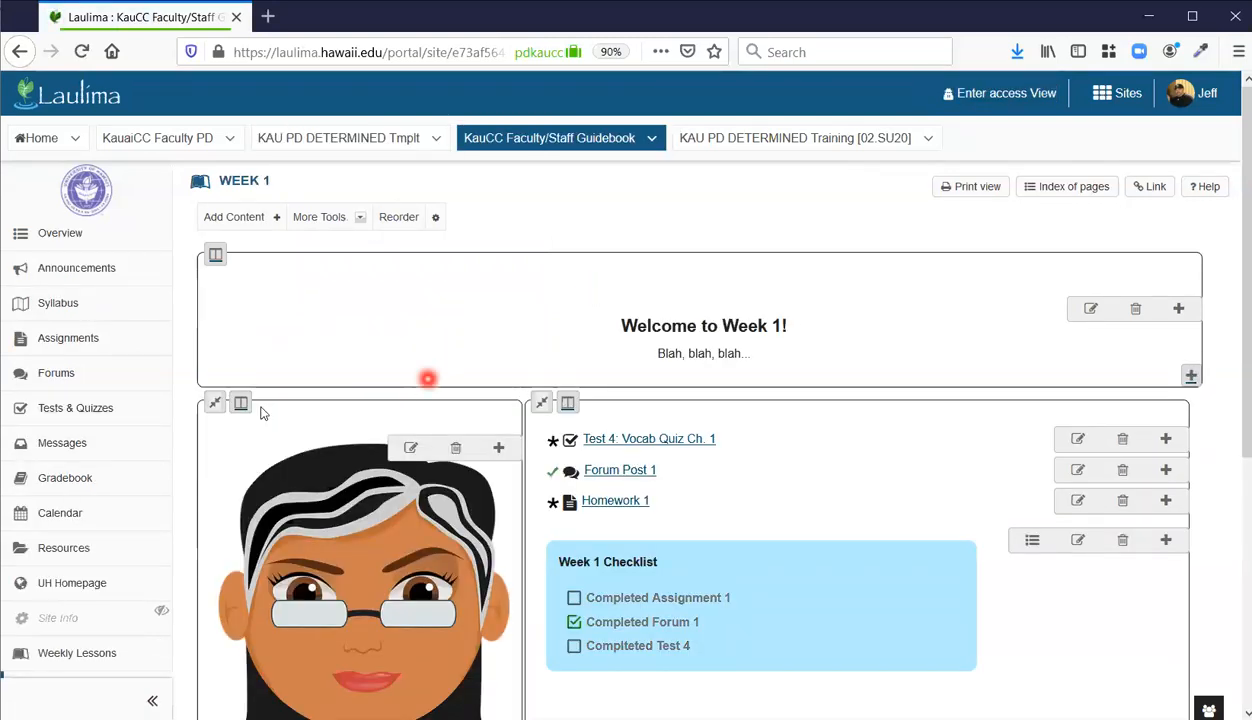
scroll(257, 405, "down", 3)
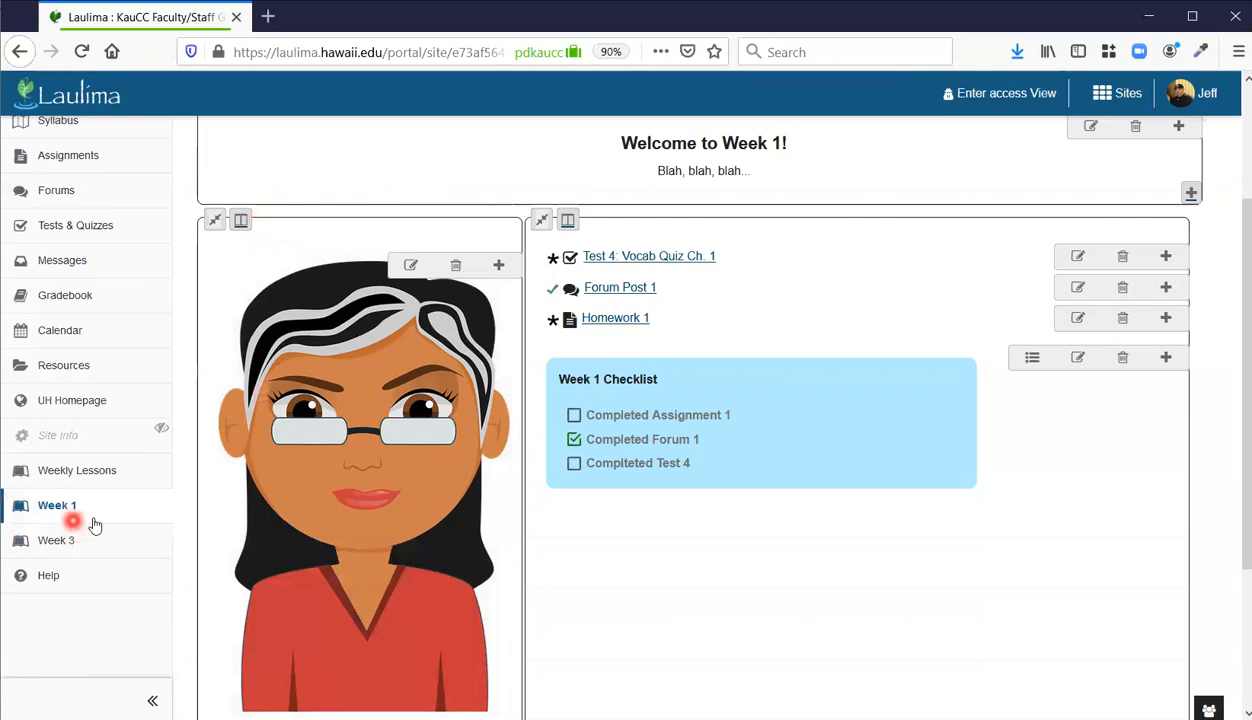
left_click(96, 548)
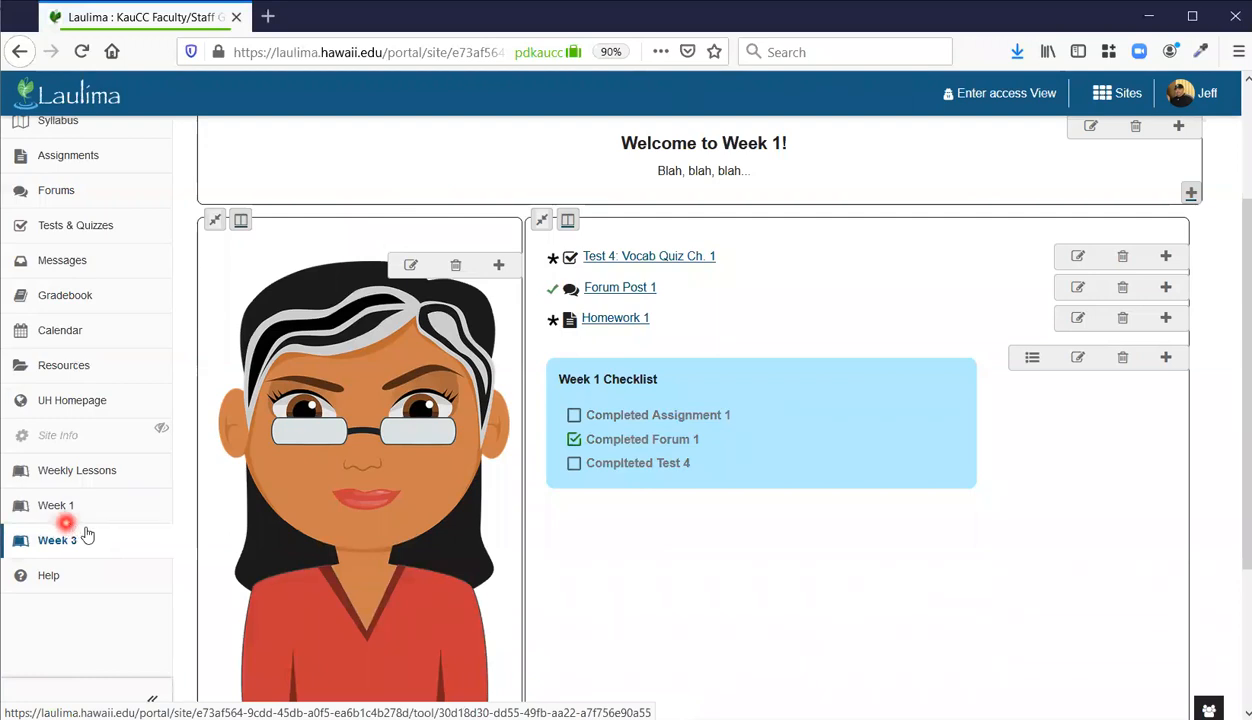
left_click(98, 519)
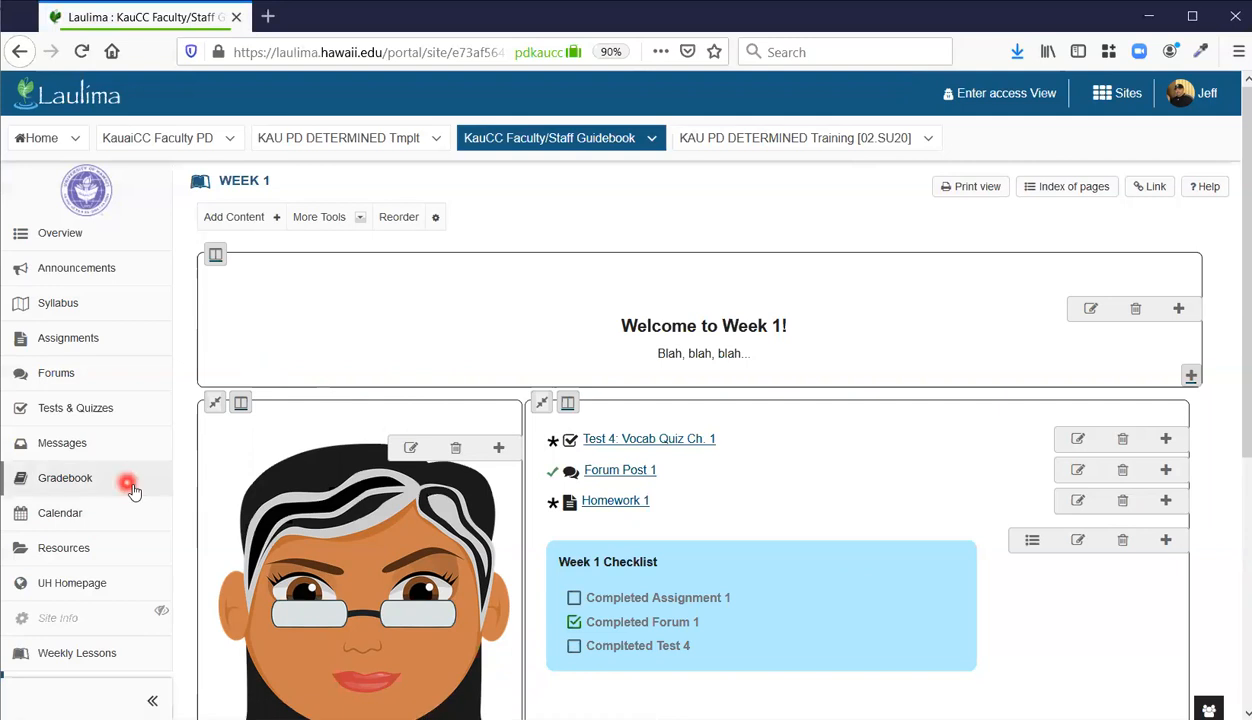
scroll(95, 515, "down", 3)
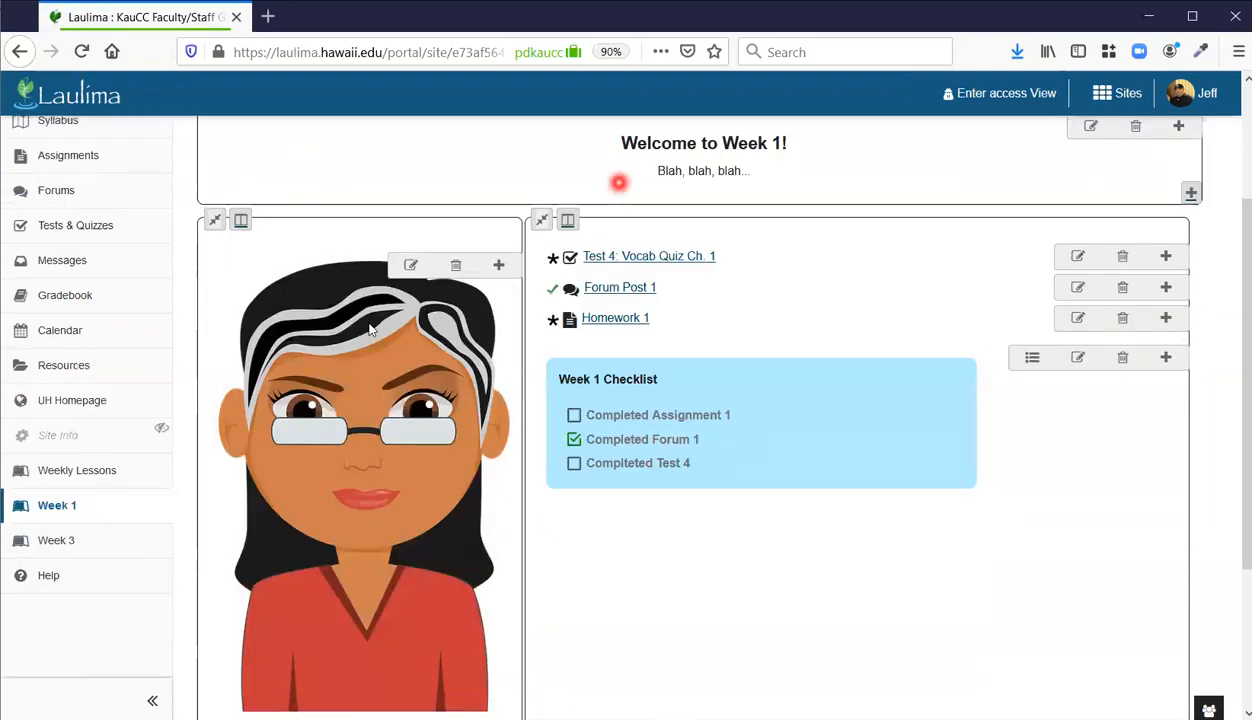
scroll(838, 645, "up", 3)
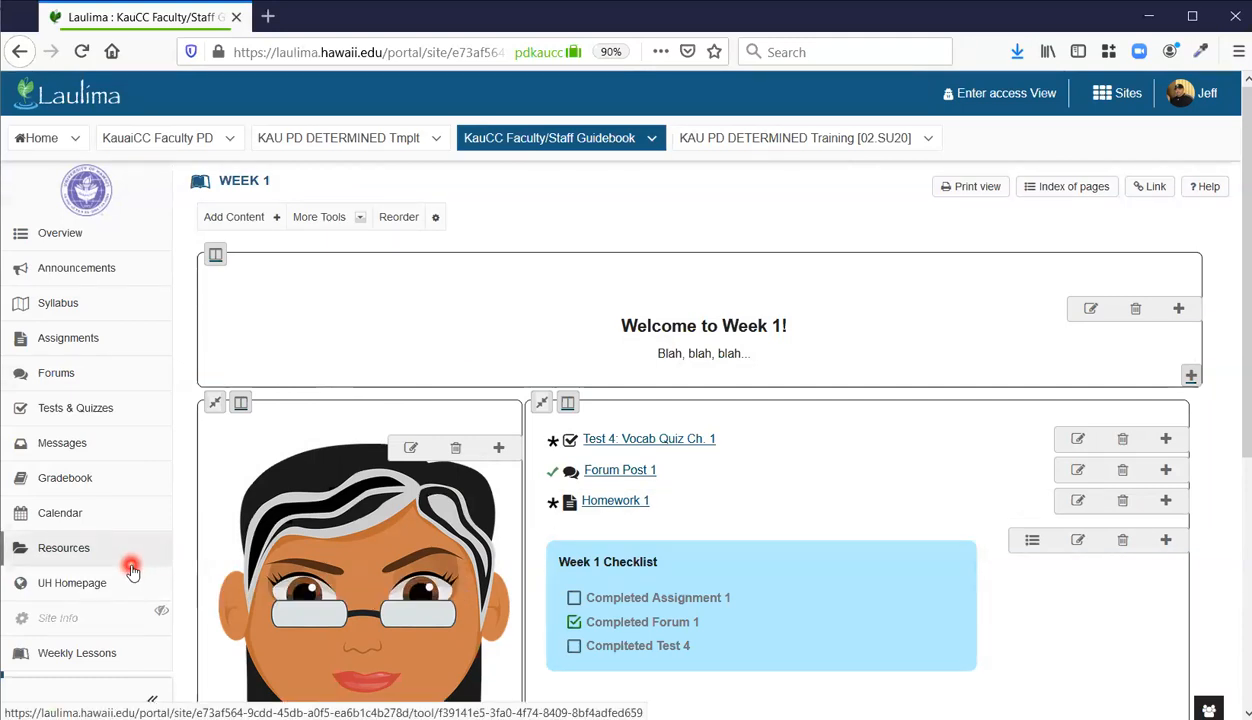
scroll(131, 568, "down", 3)
scroll(131, 566, "up", 2)
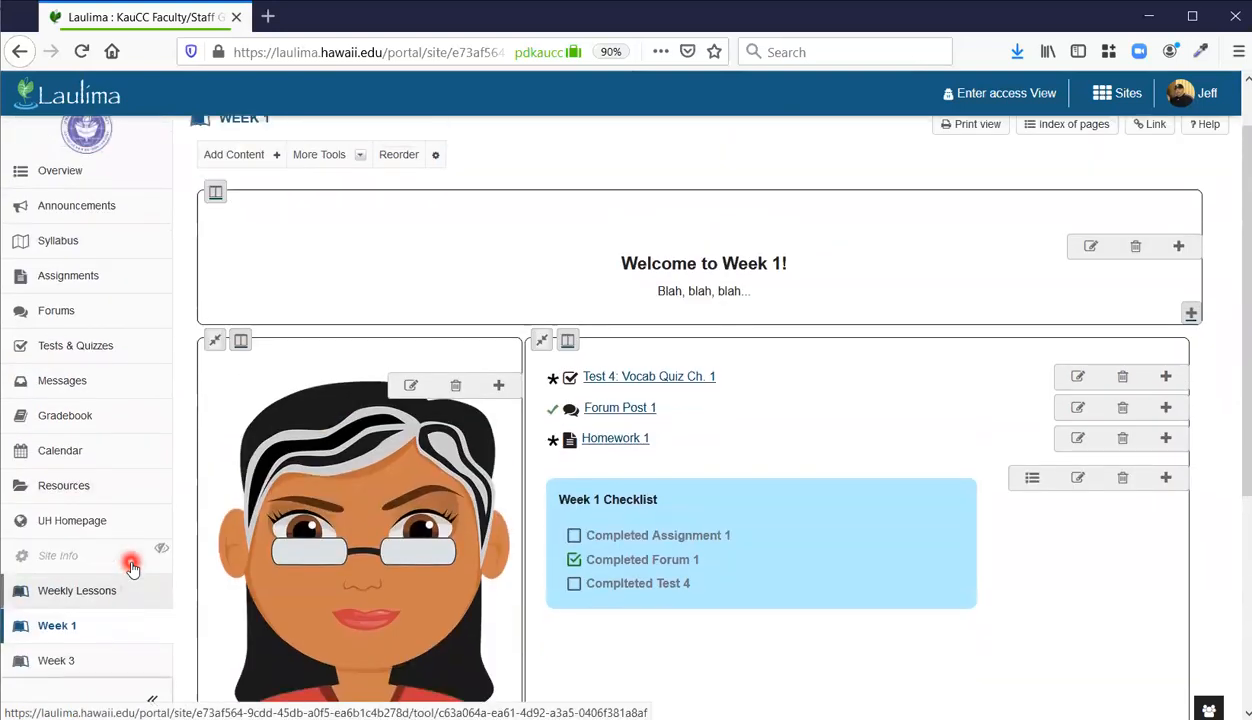
scroll(131, 566, "up", 1)
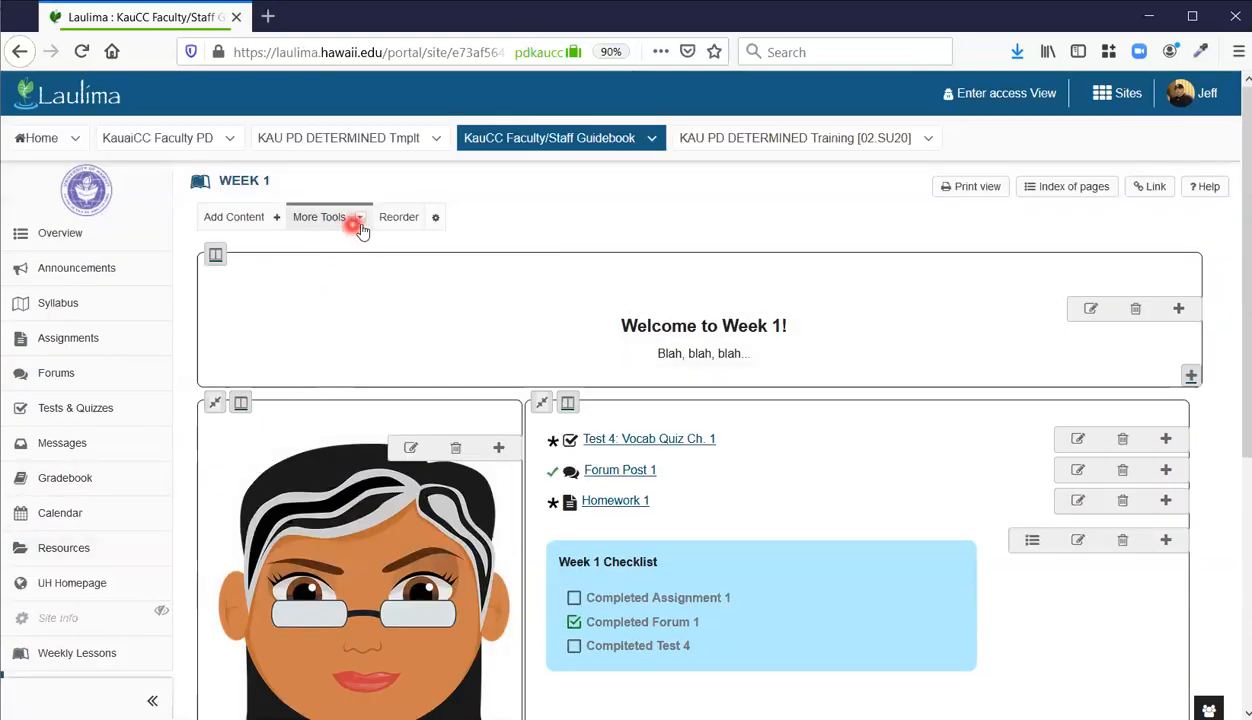
Add a new page titled Week 2 to the left margin as a copy of the Week 1 page and save it
left_click(358, 222)
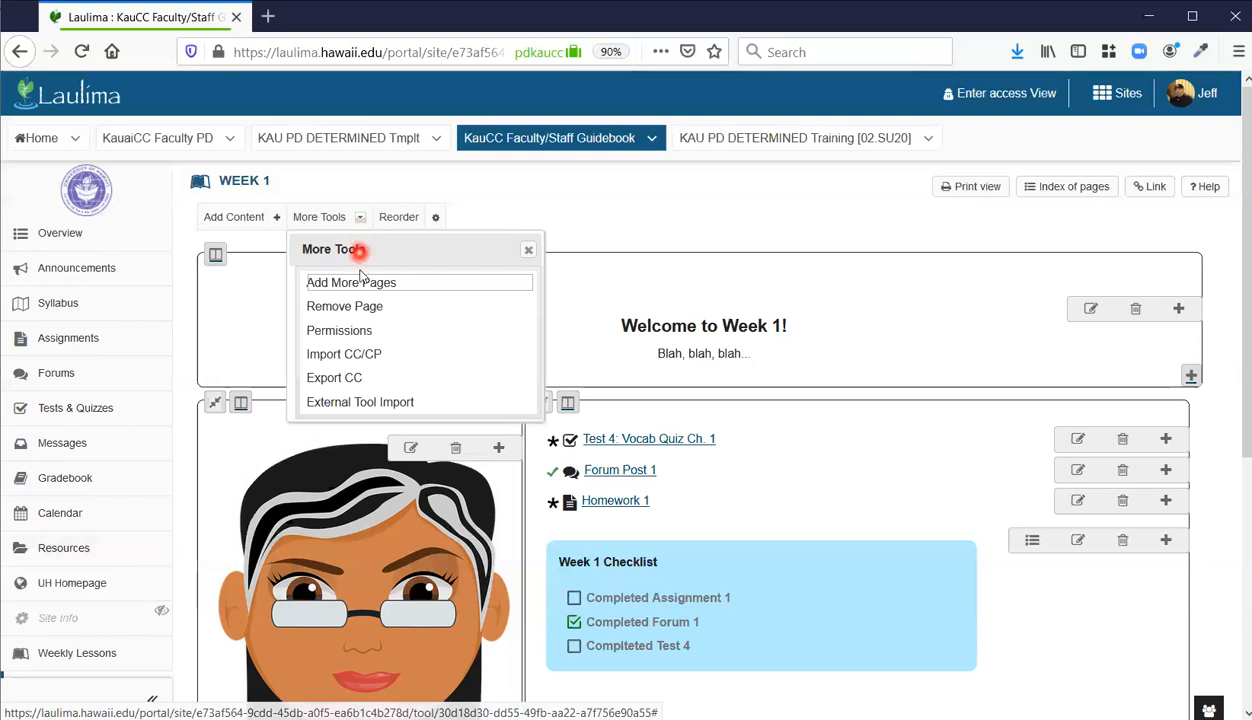
left_click(358, 282)
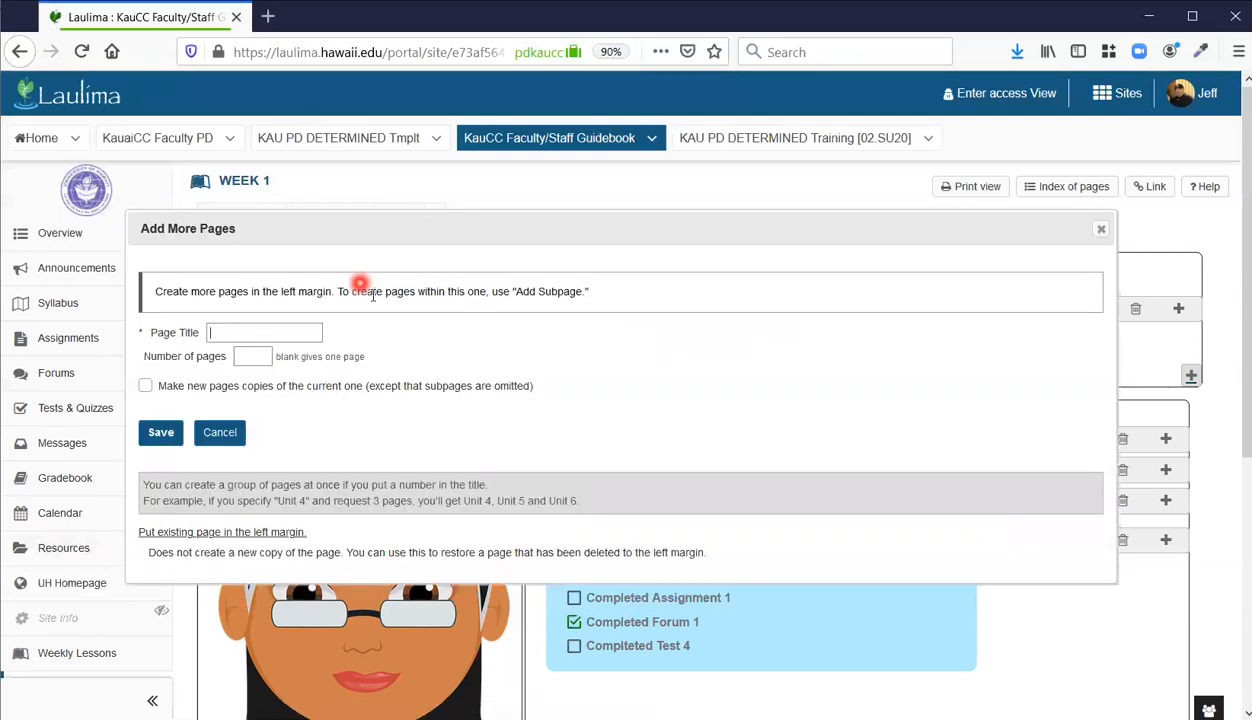
type("Wee")
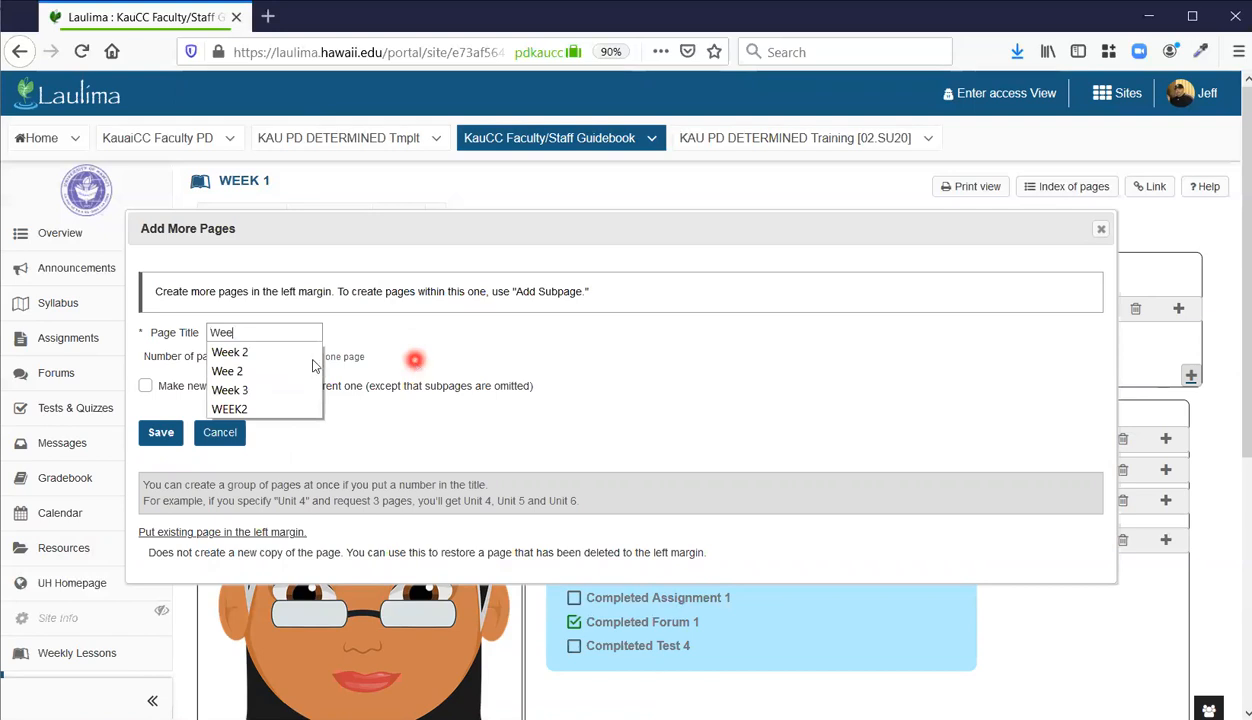
left_click(262, 354)
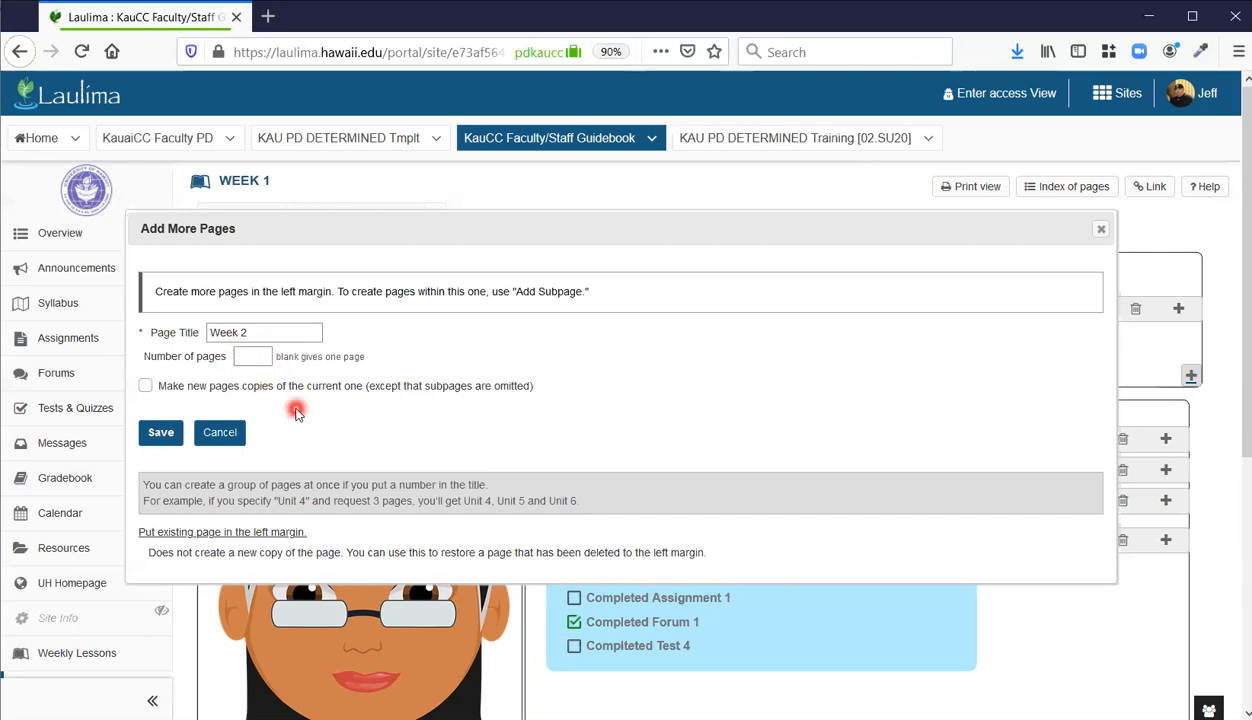
left_click(146, 386)
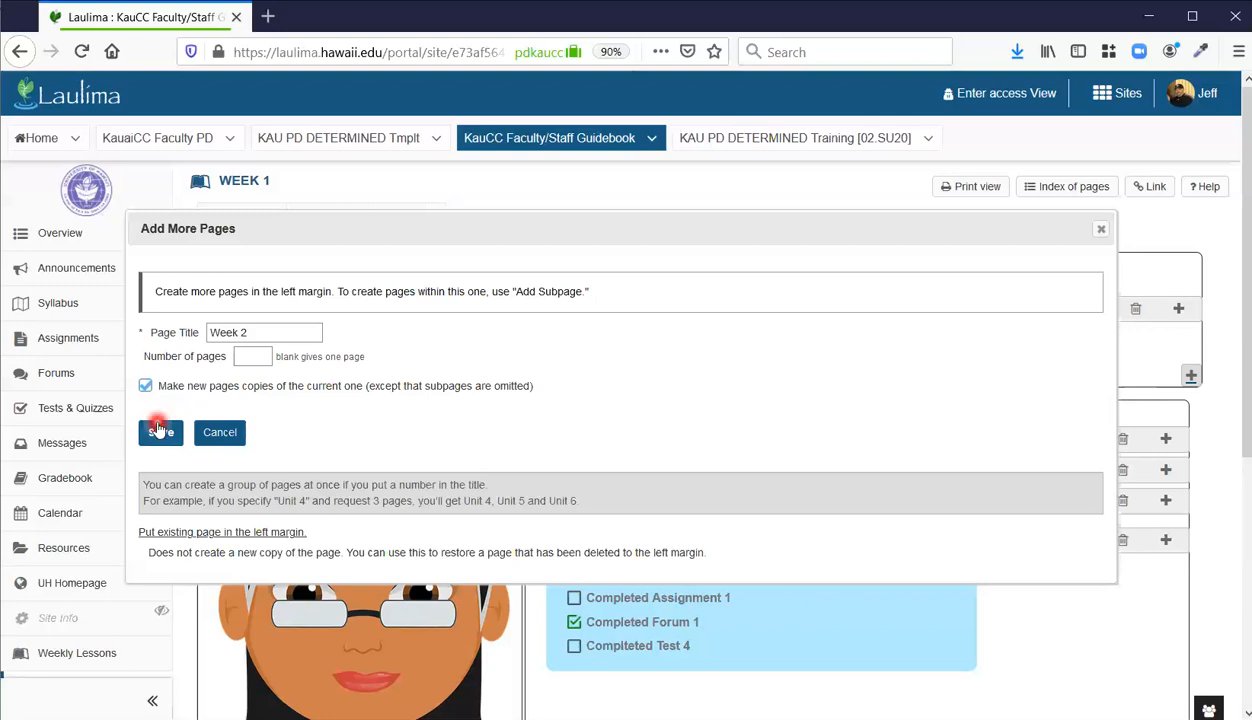
left_click(159, 432)
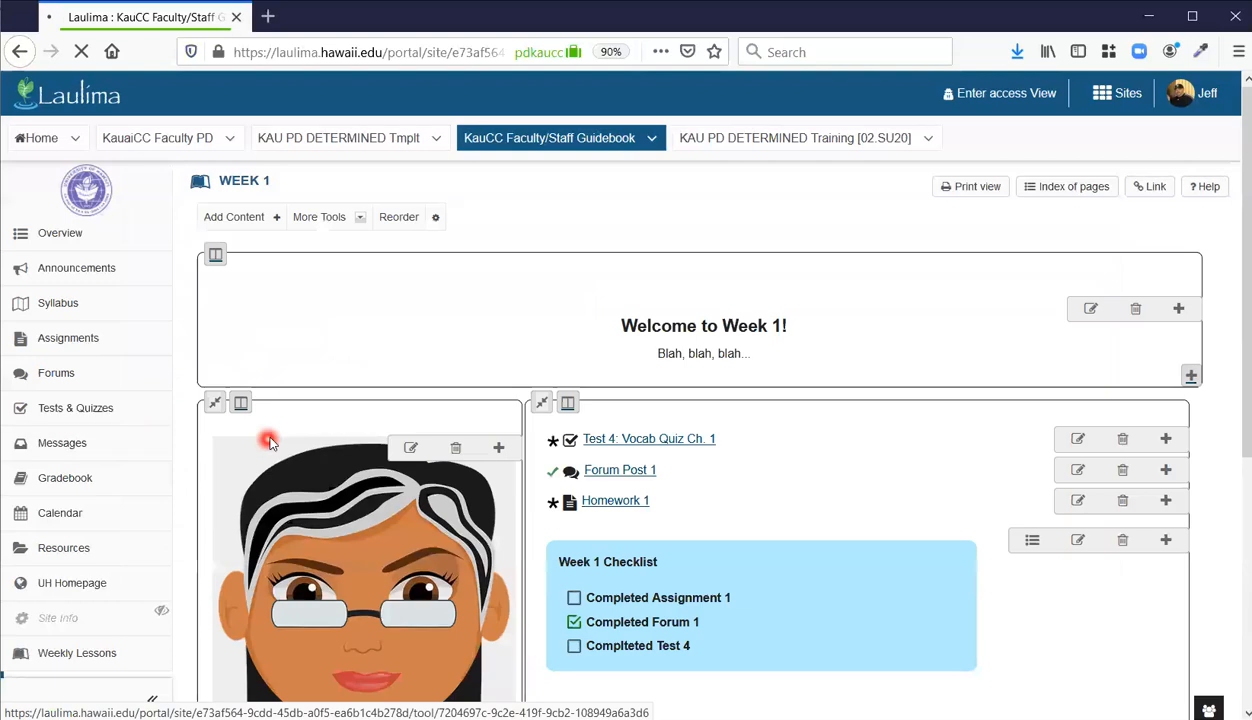
Open the new Week 2 page and check its copied content and its position in the site navigation
scroll(106, 509, "down", 5)
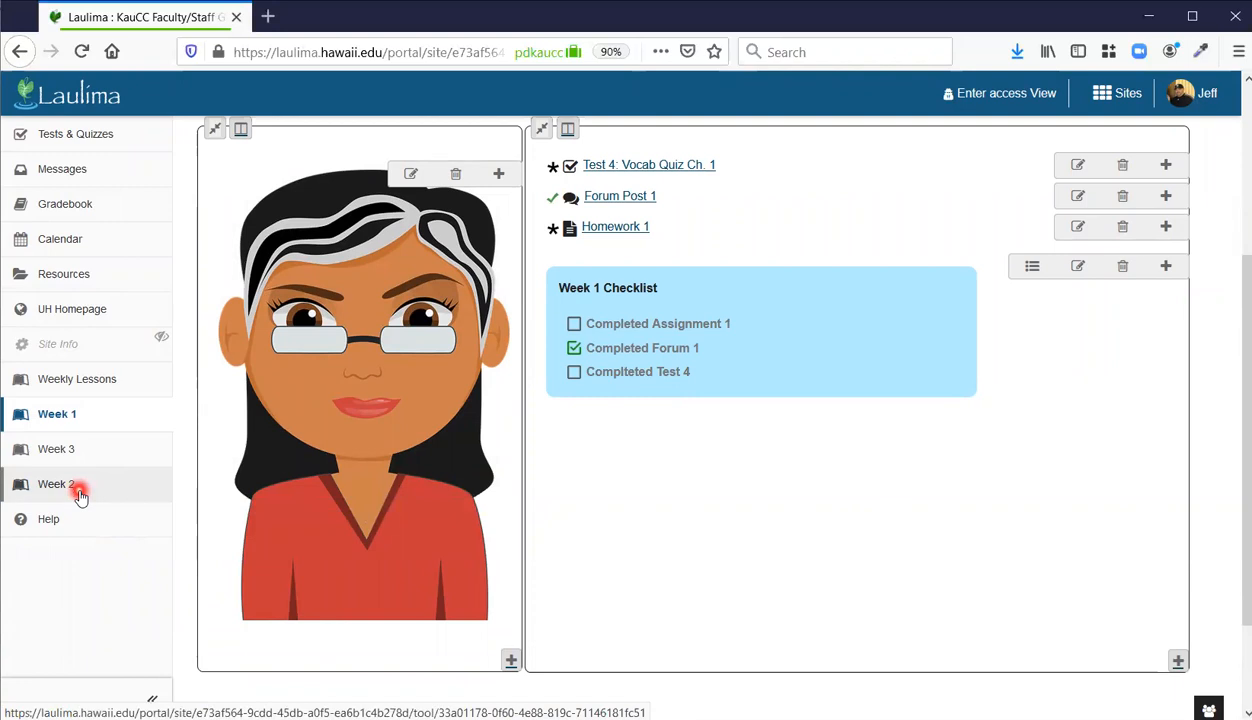
left_click(80, 492)
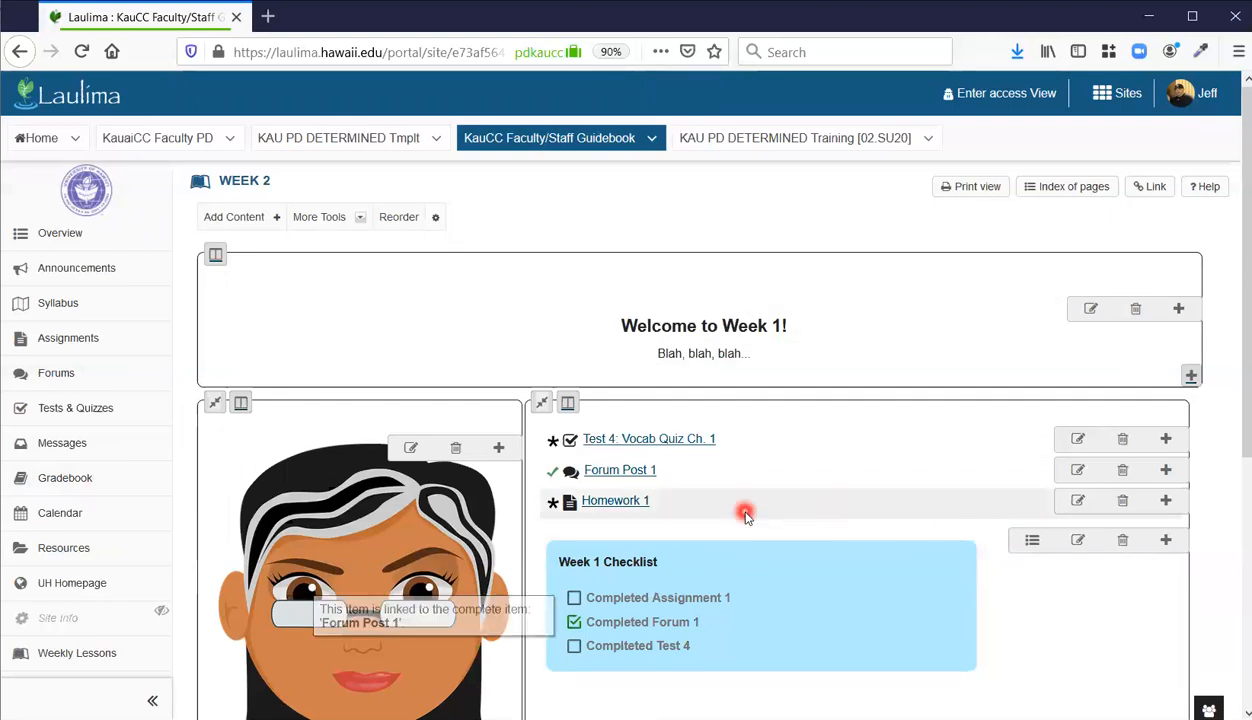
scroll(744, 514, "down", 3)
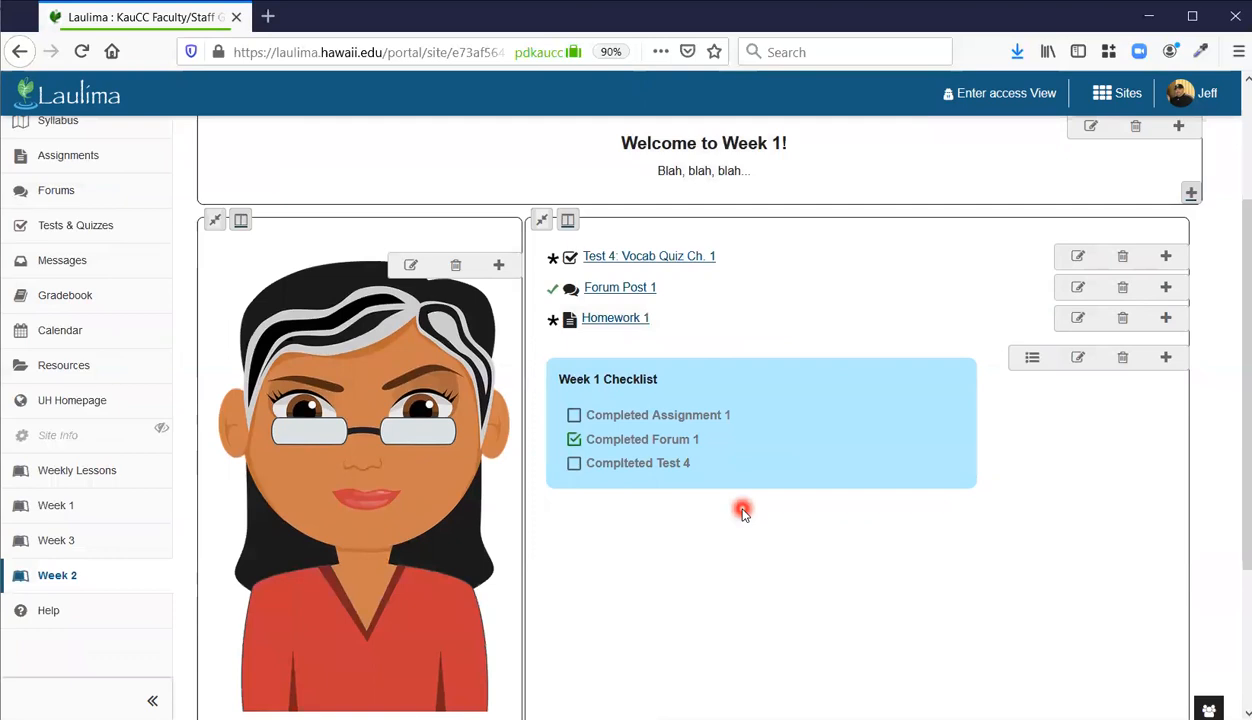
scroll(560, 280, "up", 2)
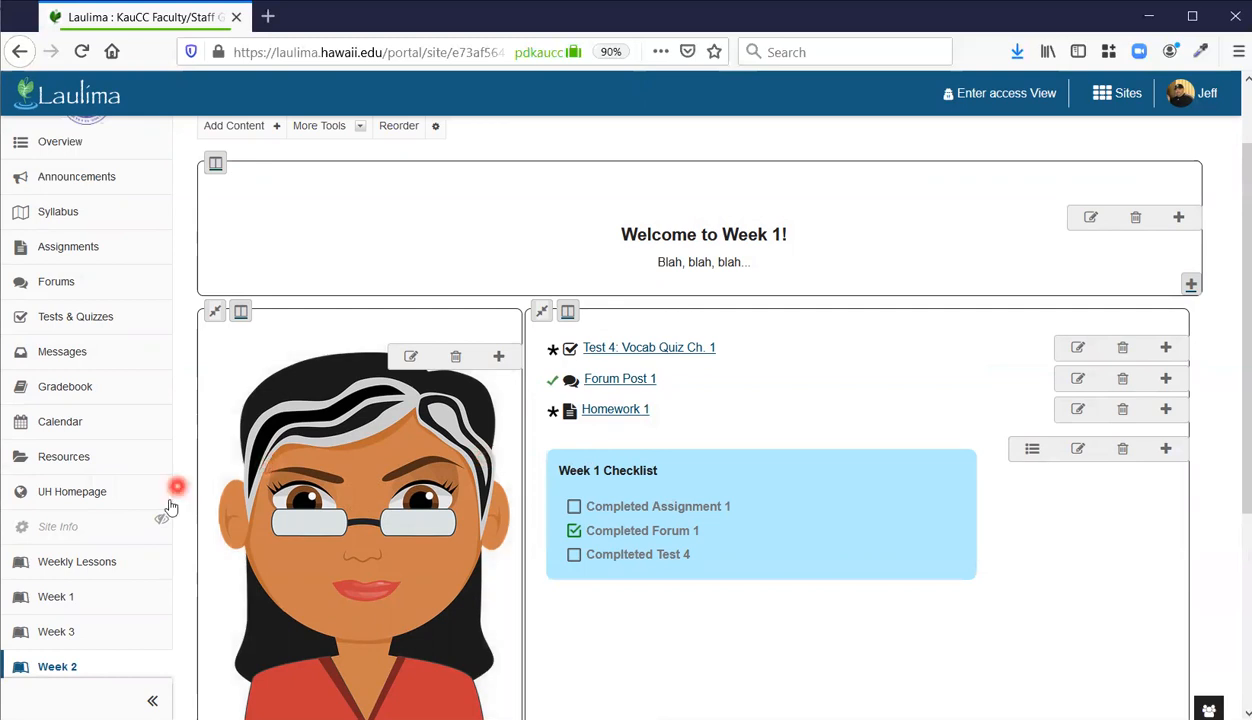
scroll(100, 615, "down", 2)
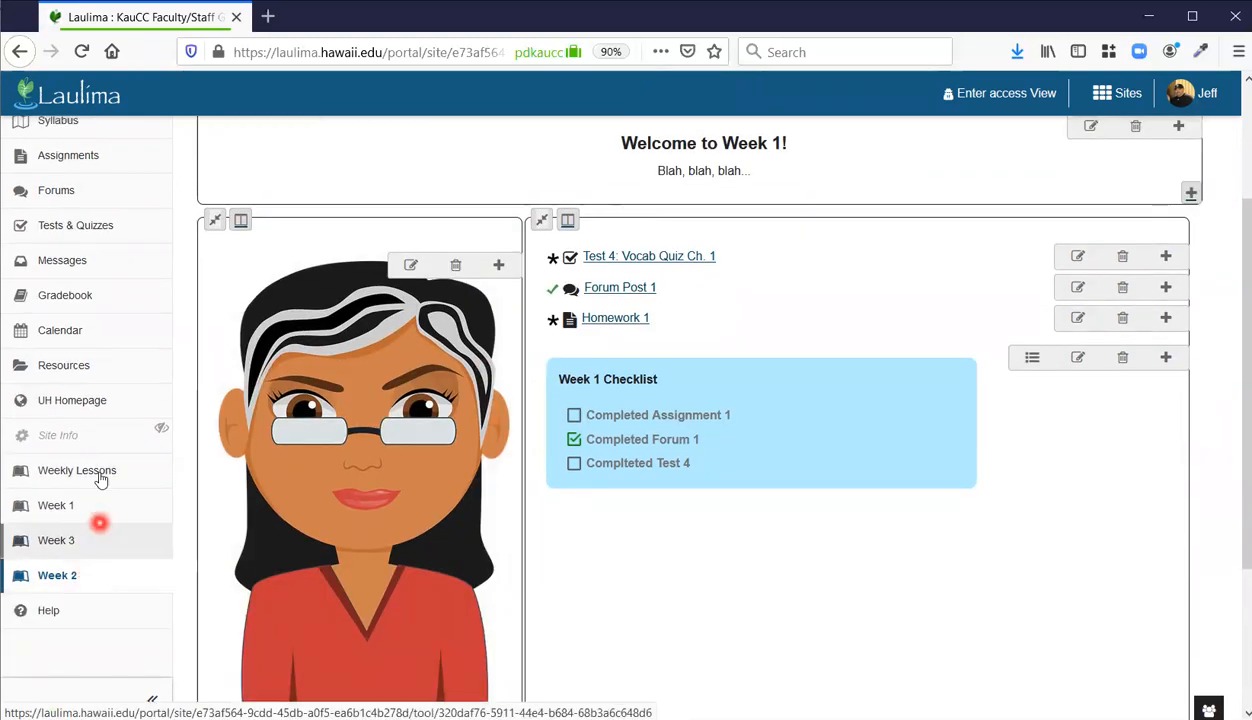
Move Week 2 above Week 3 in the site's tool order, save the order, and reopen the Week 2 page
left_click(89, 441)
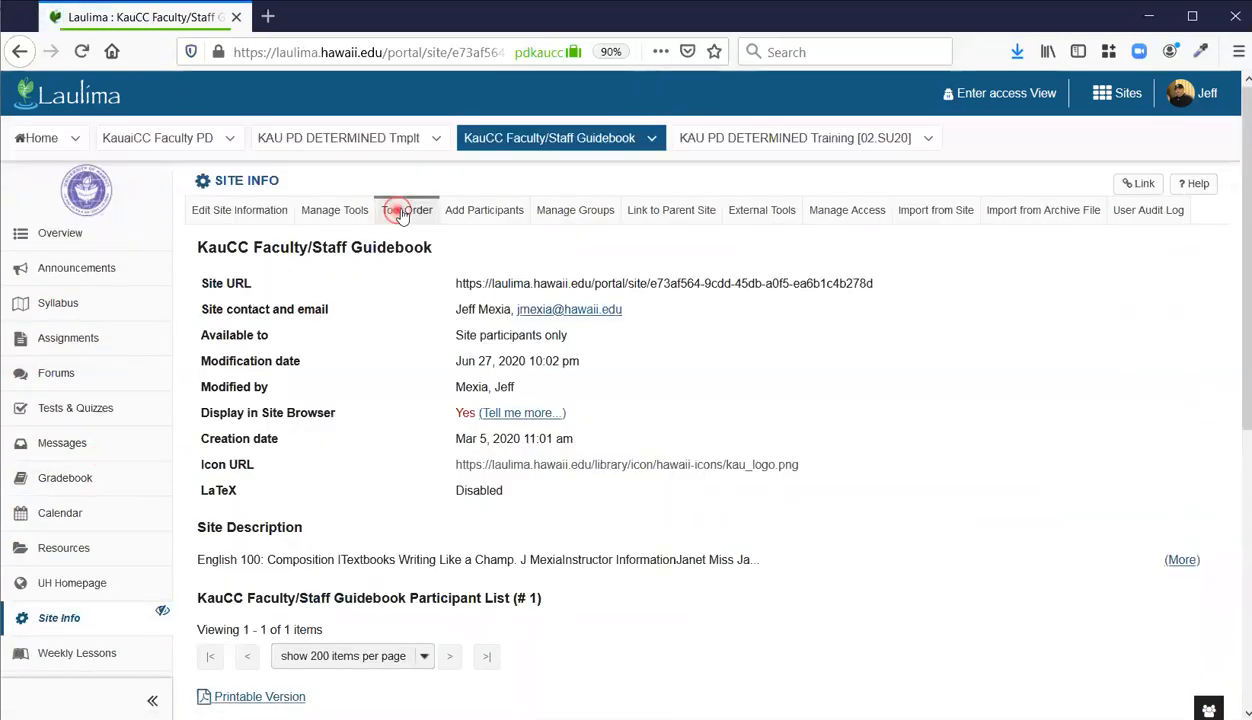
left_click(406, 210)
scroll(236, 622, "down", 5)
left_click_drag(216, 585, 209, 547)
left_click(218, 686)
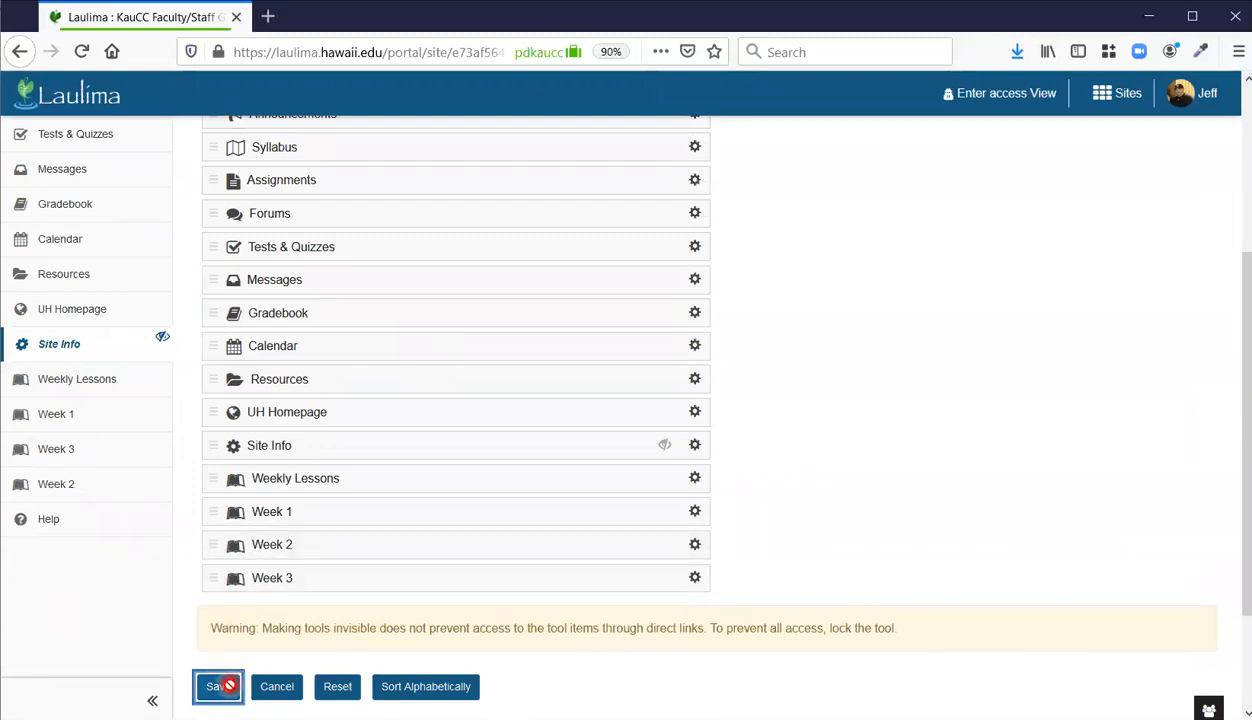
scroll(90, 590, "down", 4)
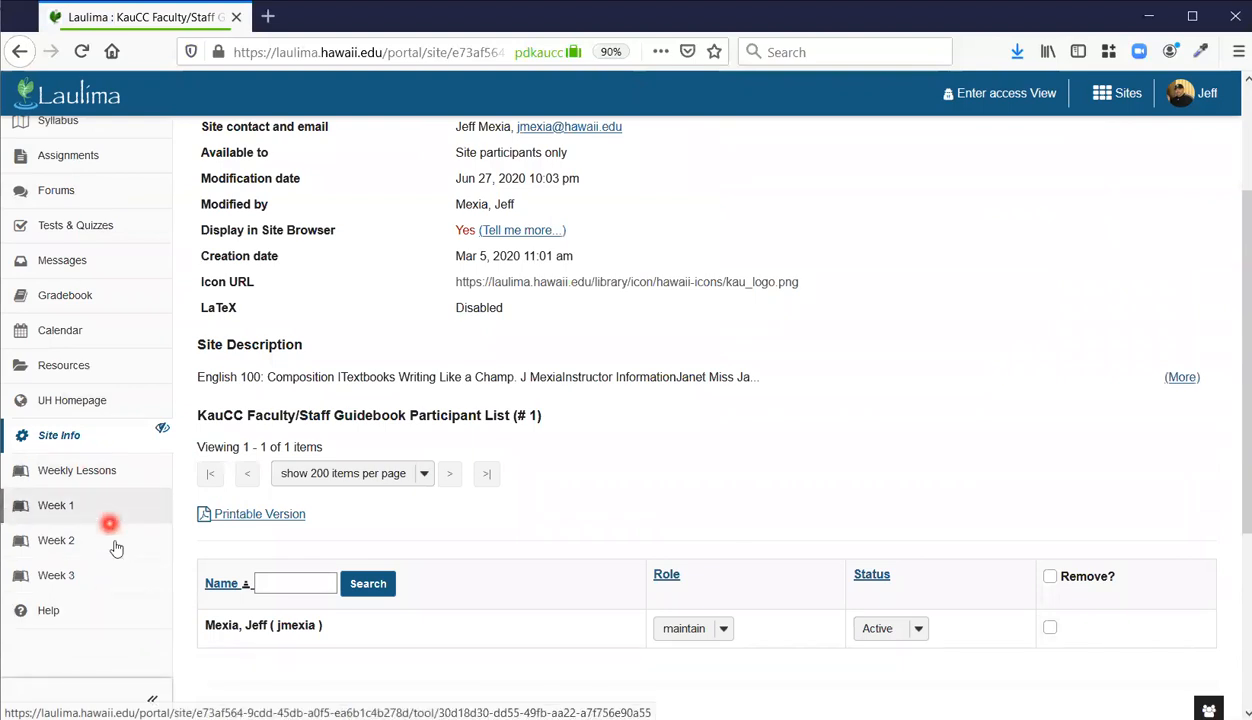
left_click(116, 544)
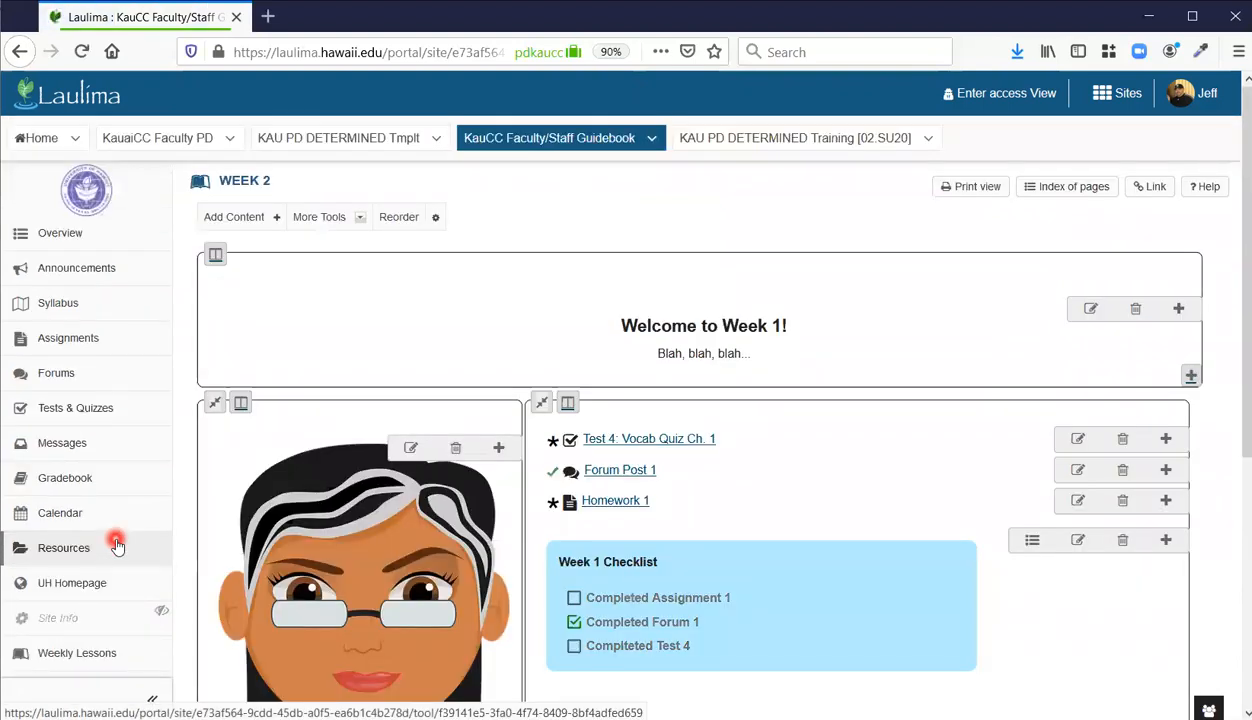
left_click(335, 230)
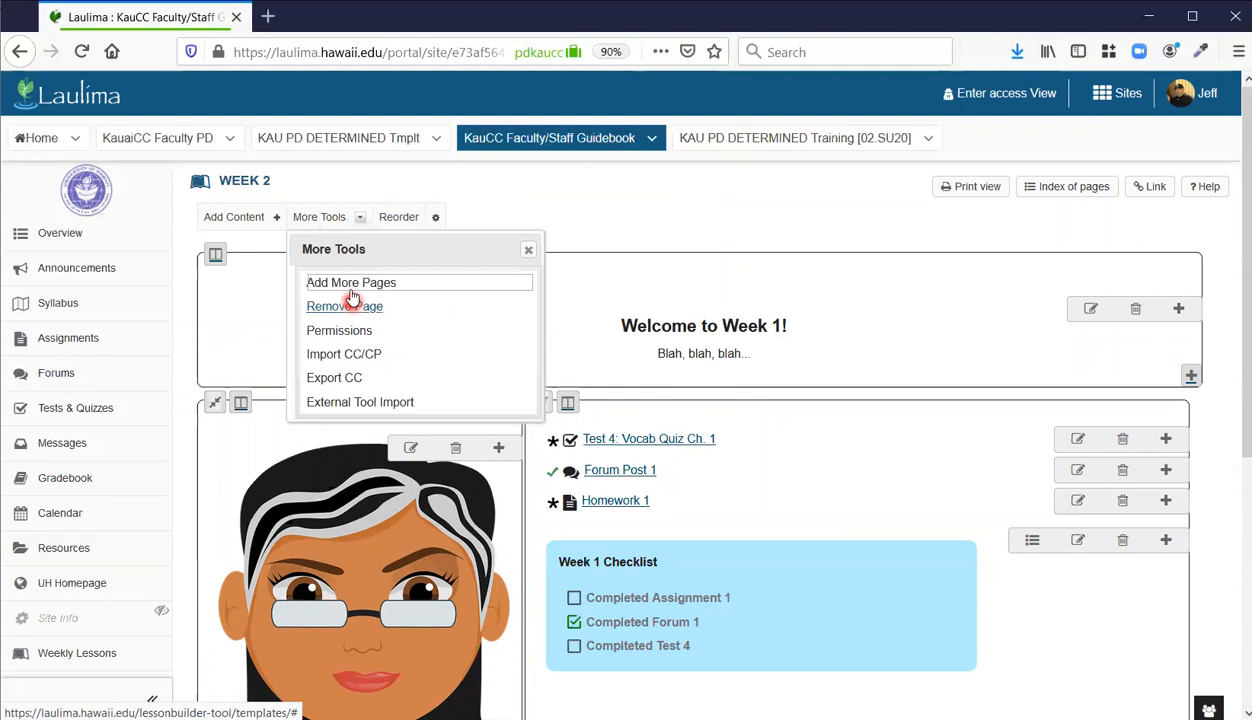
left_click(345, 283)
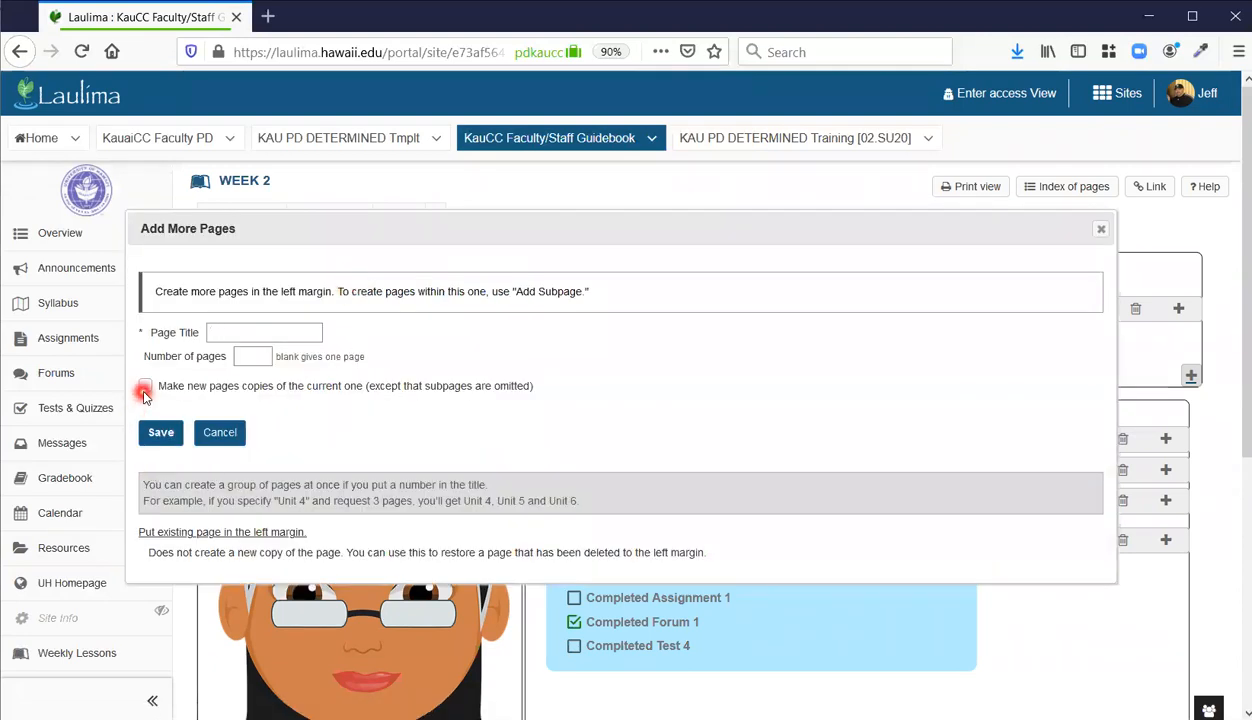
left_click(219, 434)
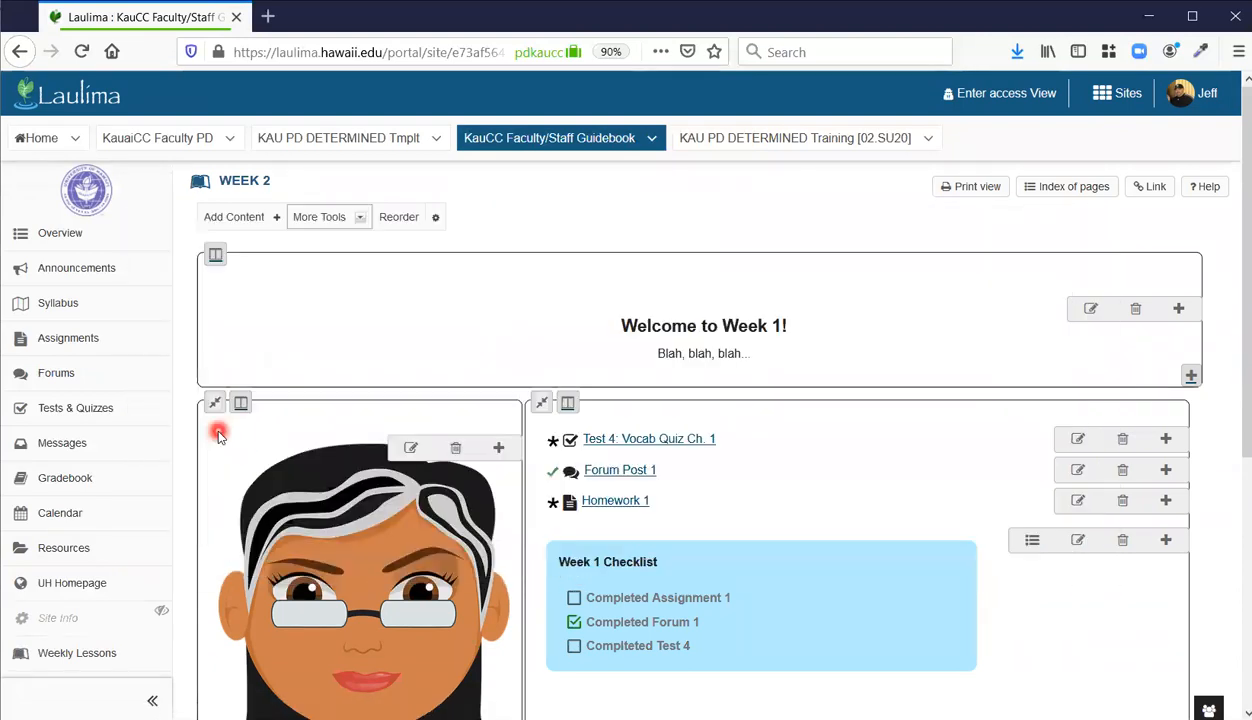
Open the list of existing pages that can be put in the left margin and examine the used and unused ones
left_click(352, 217)
left_click(368, 290)
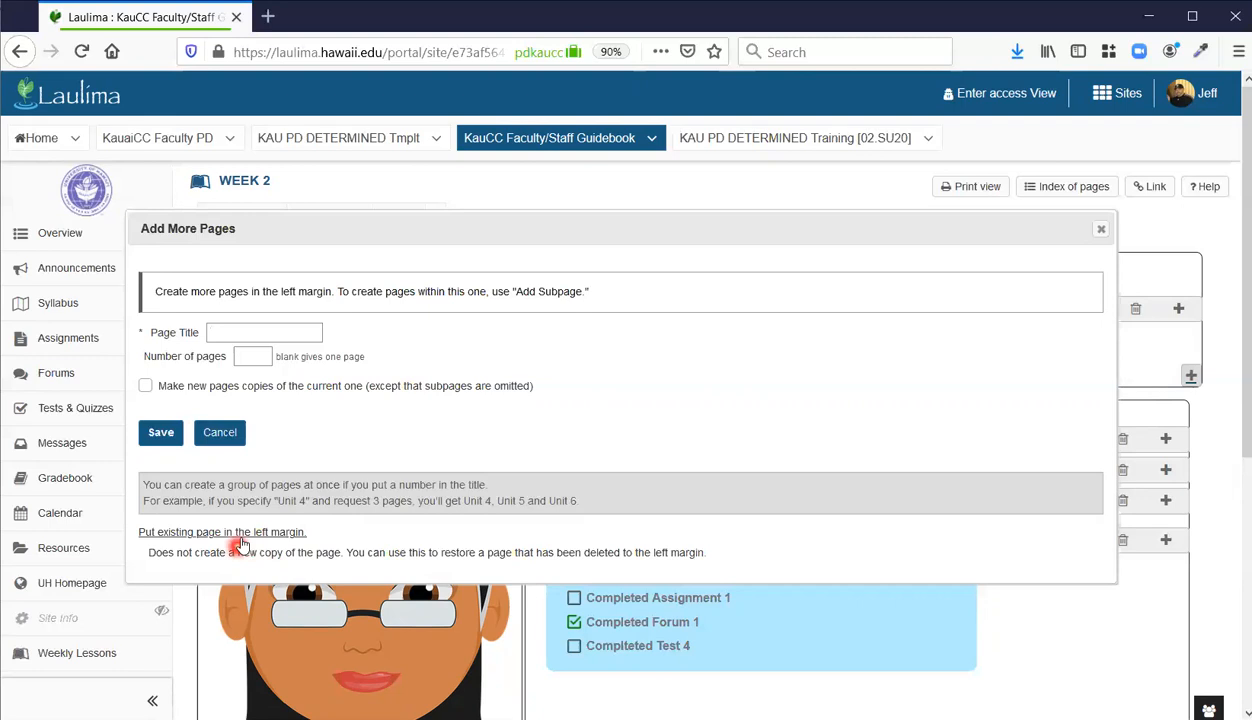
left_click(242, 536)
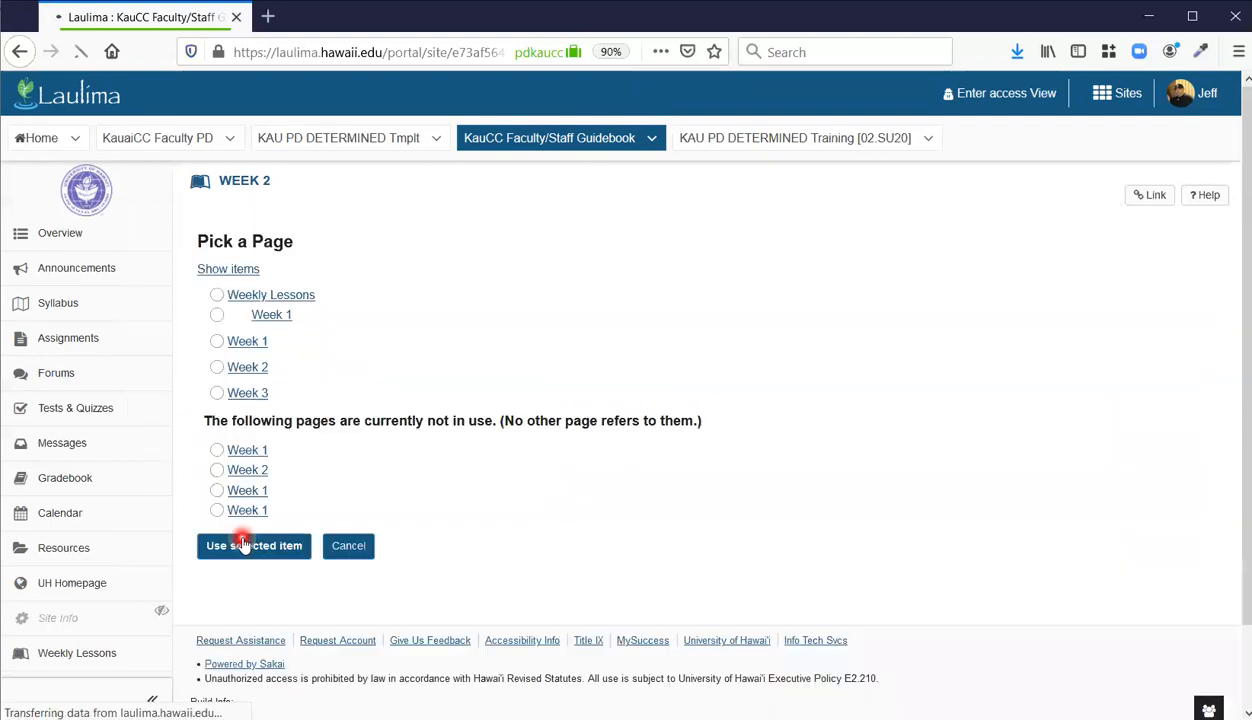
scroll(289, 478, "down", 2)
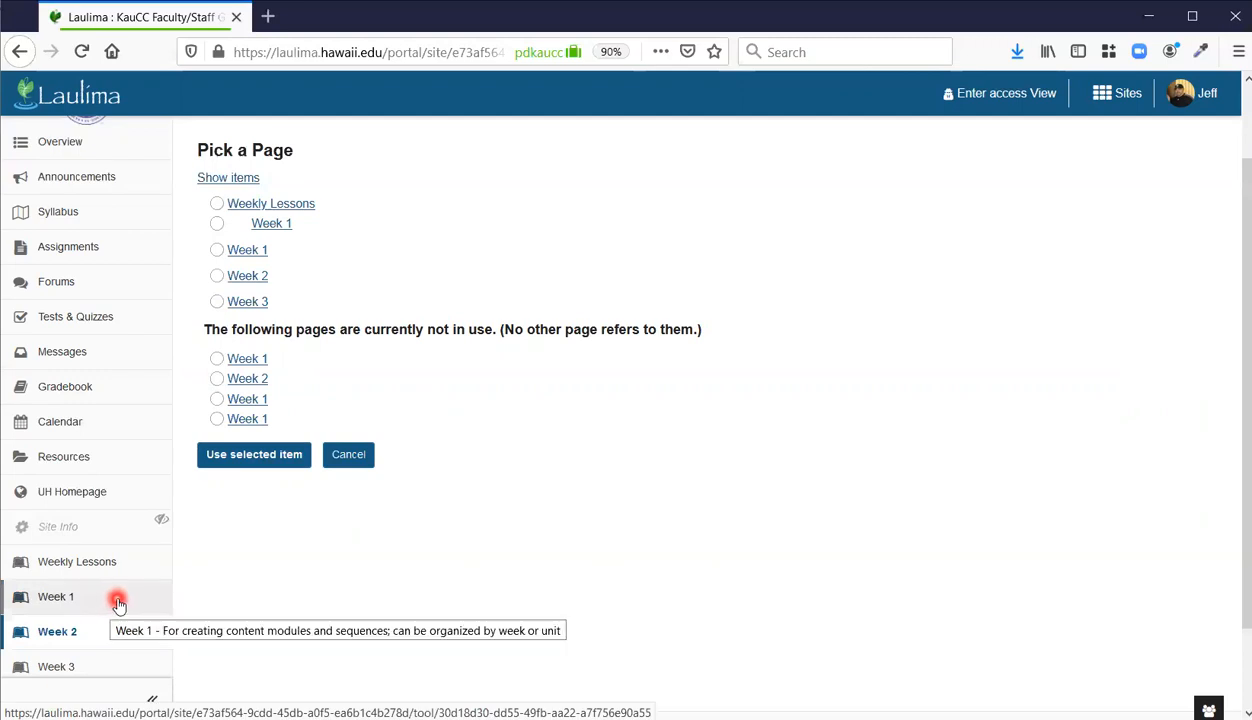
left_click(83, 616)
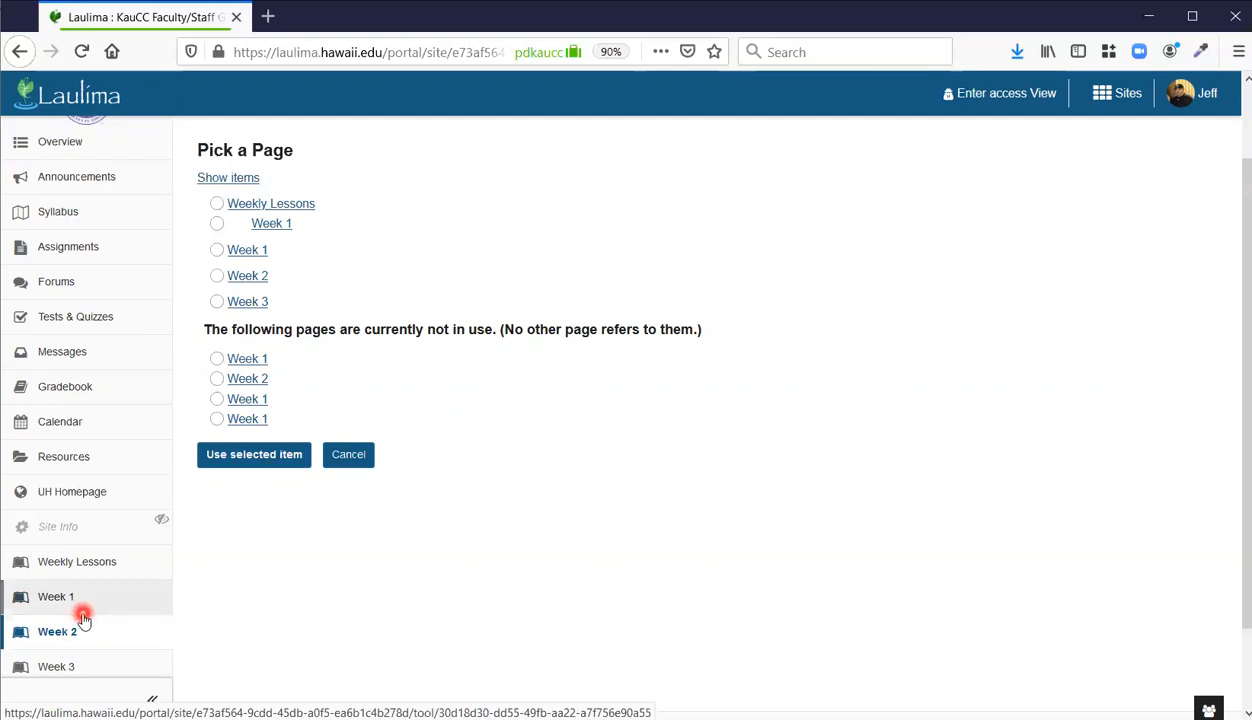
Leave the page picker without choosing a page and open the Week 3 page
scroll(86, 615, "down", 2)
scroll(87, 609, "up", 2)
left_click(340, 458)
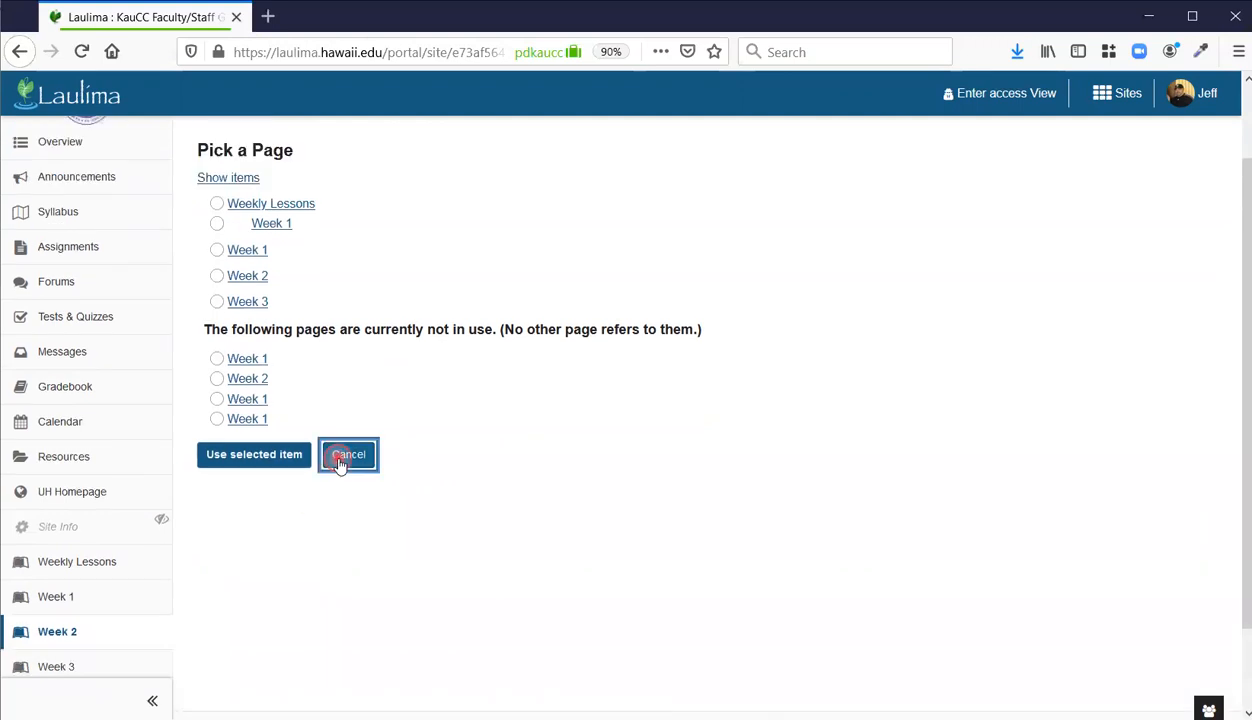
scroll(189, 530, "down", 1)
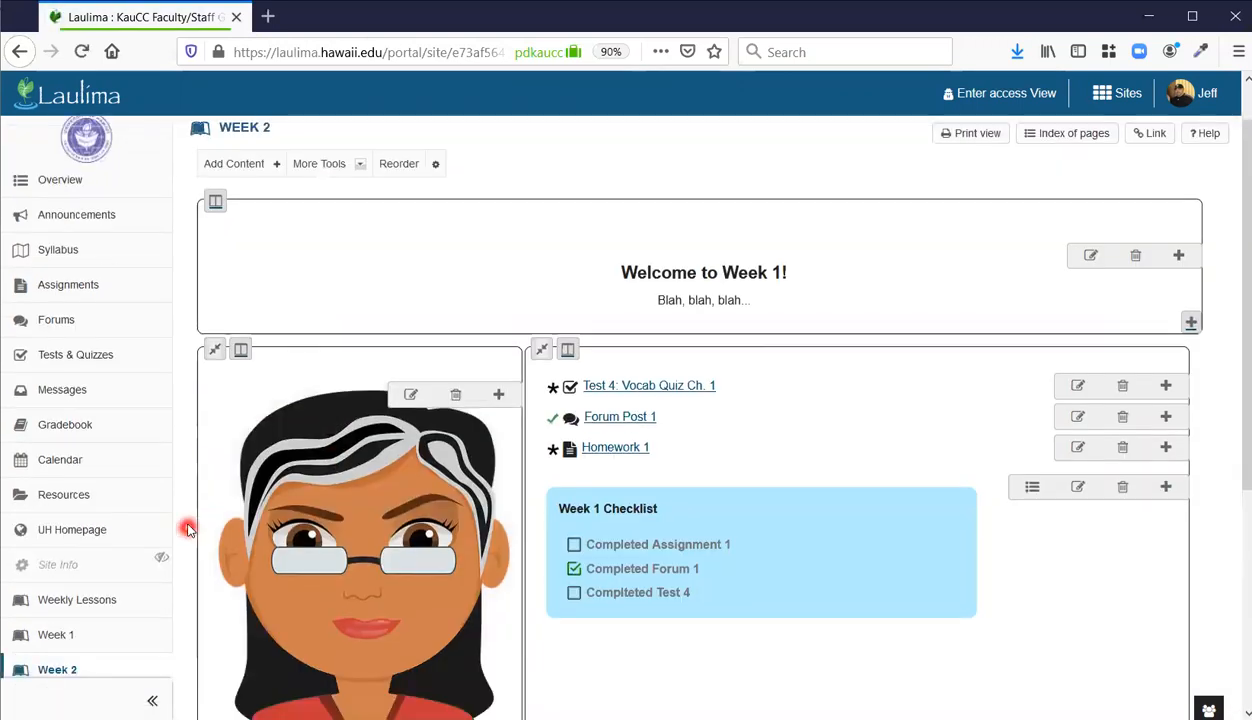
scroll(189, 530, "down", 2)
left_click(68, 590)
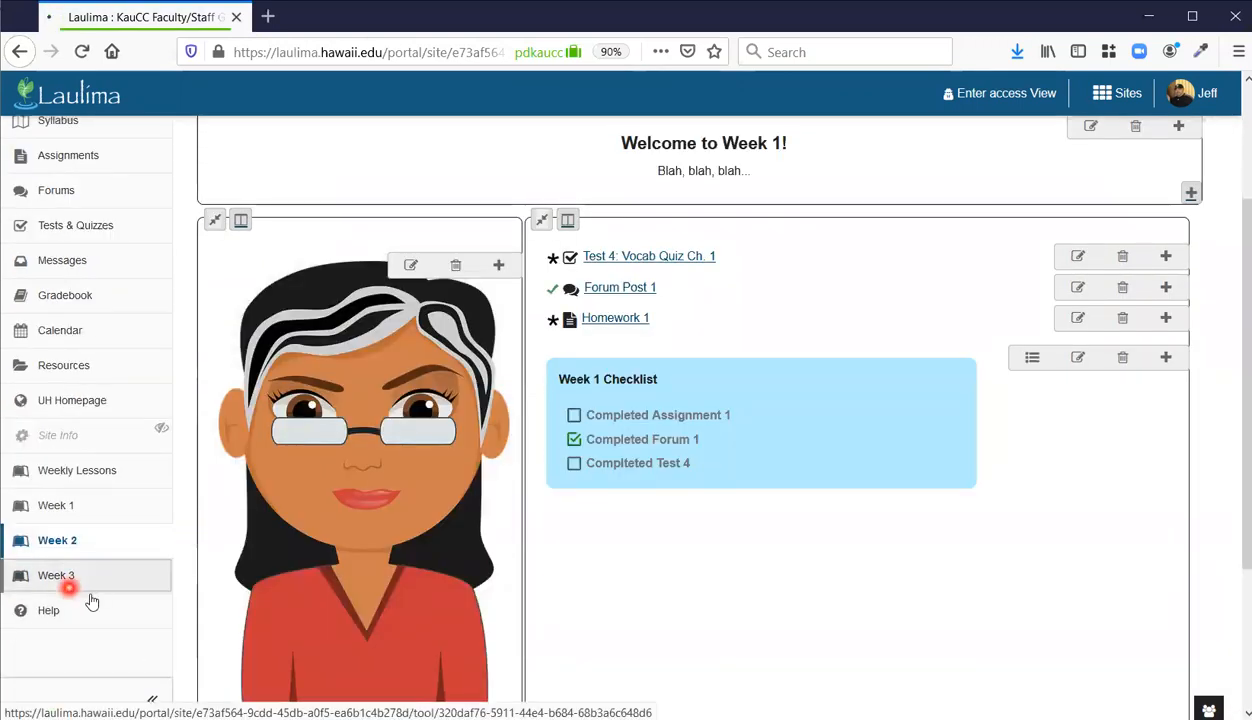
Add 2 pages to the left margin starting with the title Week 4, as copies of the Week 3 page, and save them
left_click(357, 222)
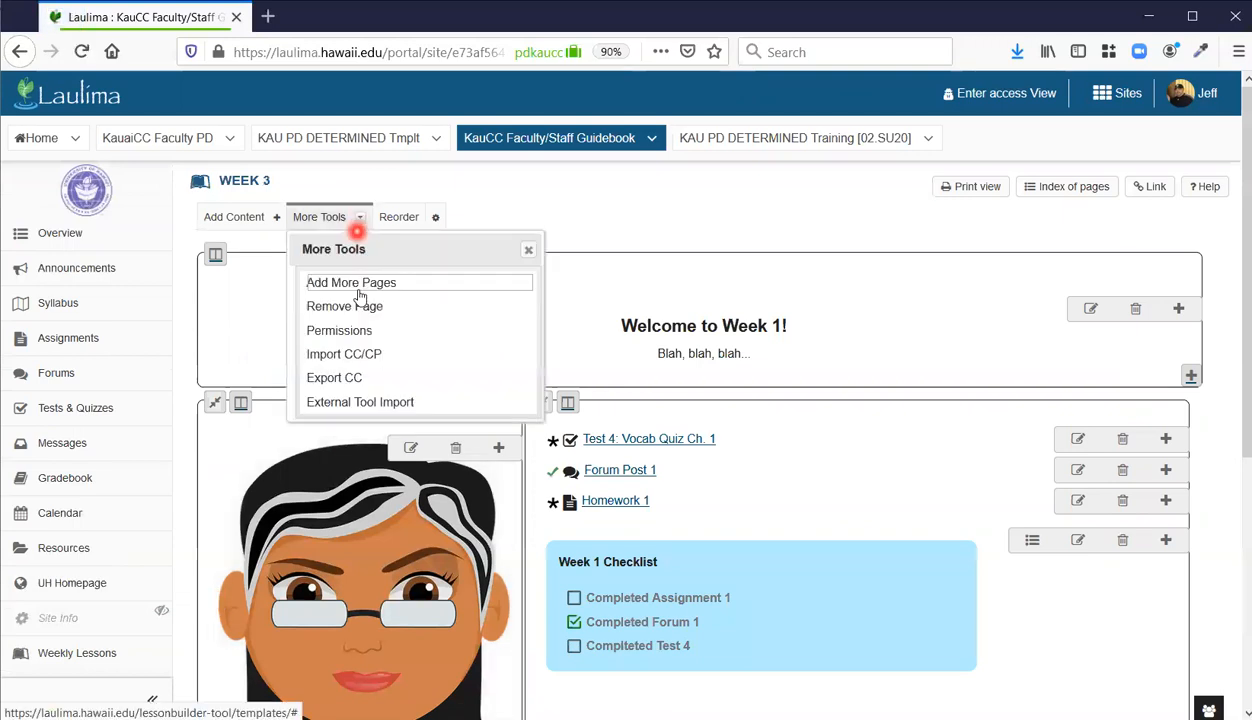
left_click(355, 282)
left_click(247, 337)
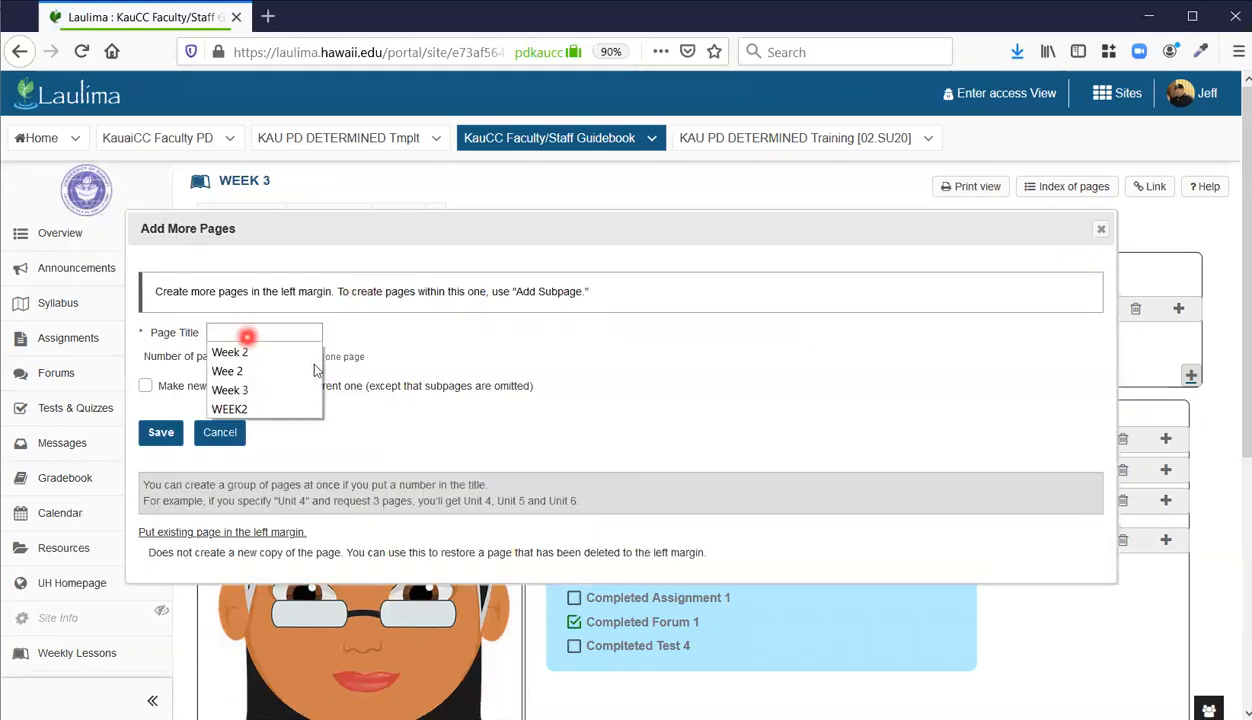
type("Wee")
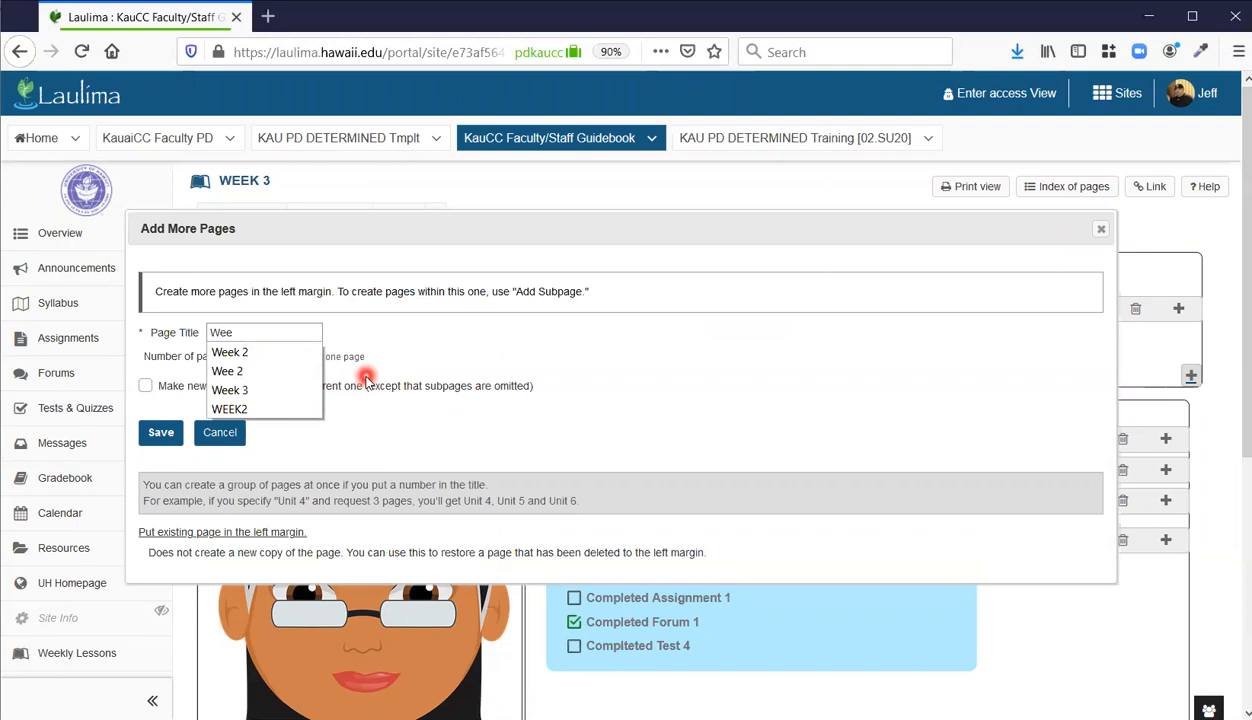
type("k 4")
left_click(146, 388)
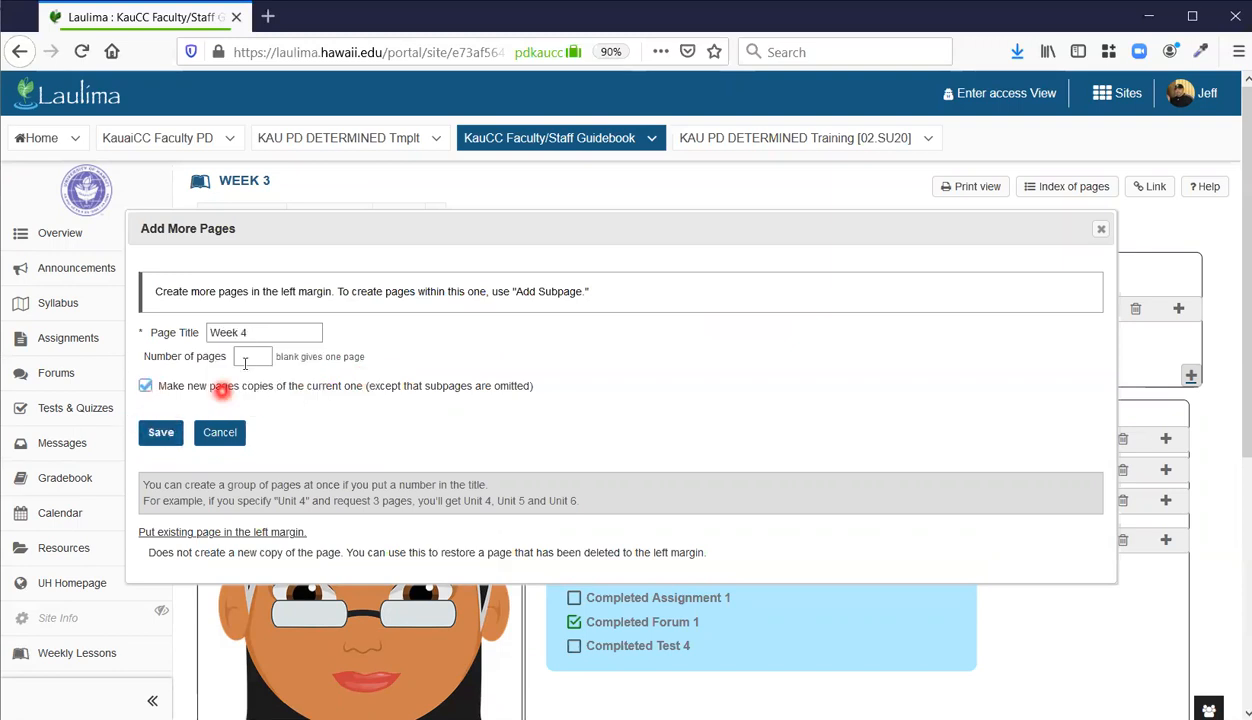
type("2")
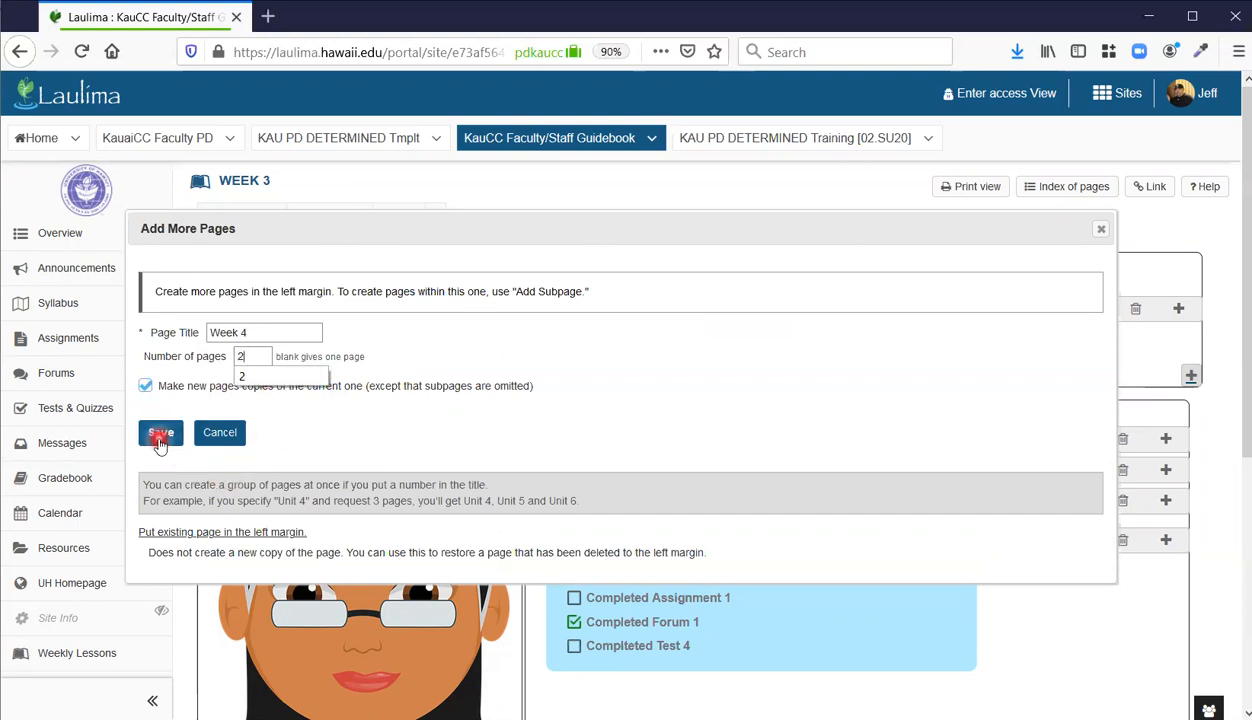
left_click(388, 328)
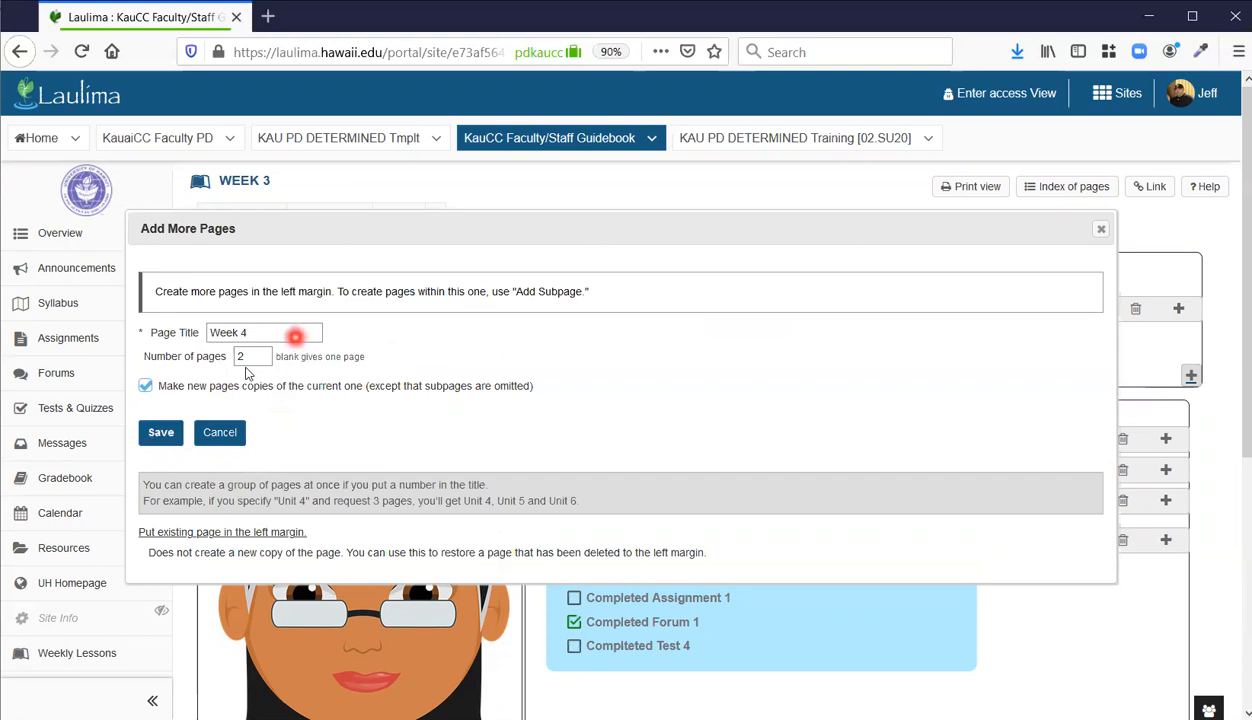
left_click(157, 434)
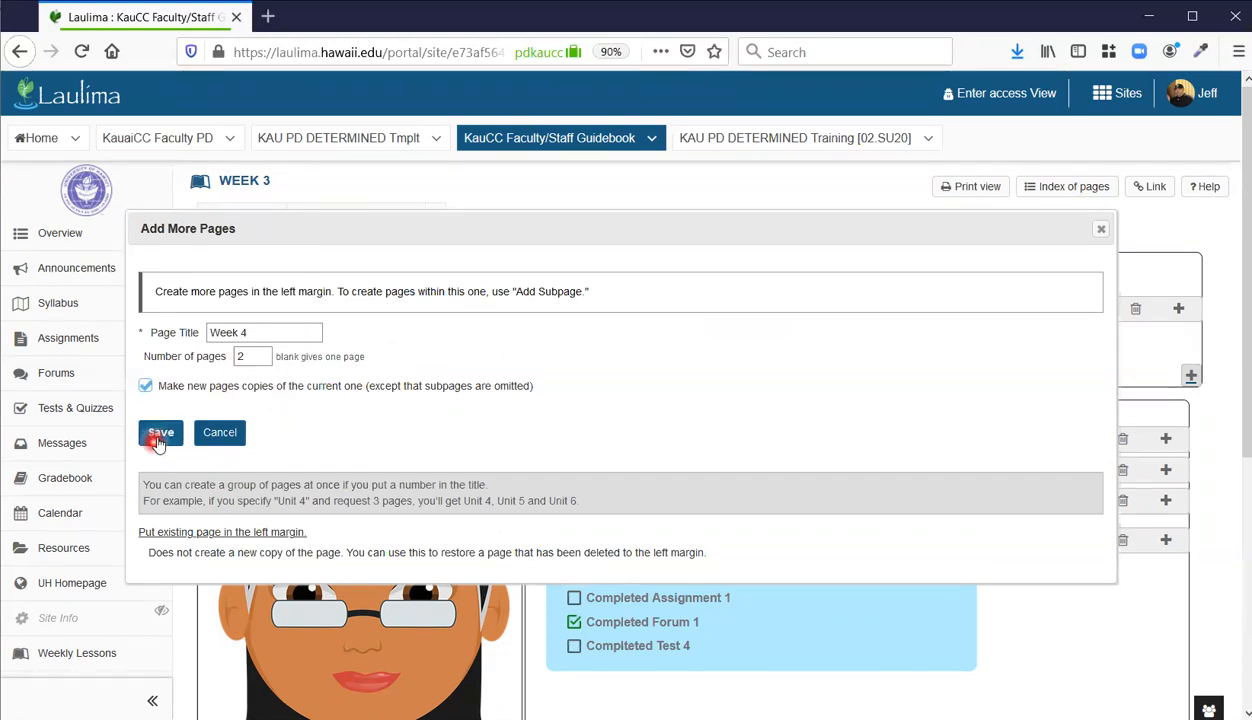
left_click(151, 432)
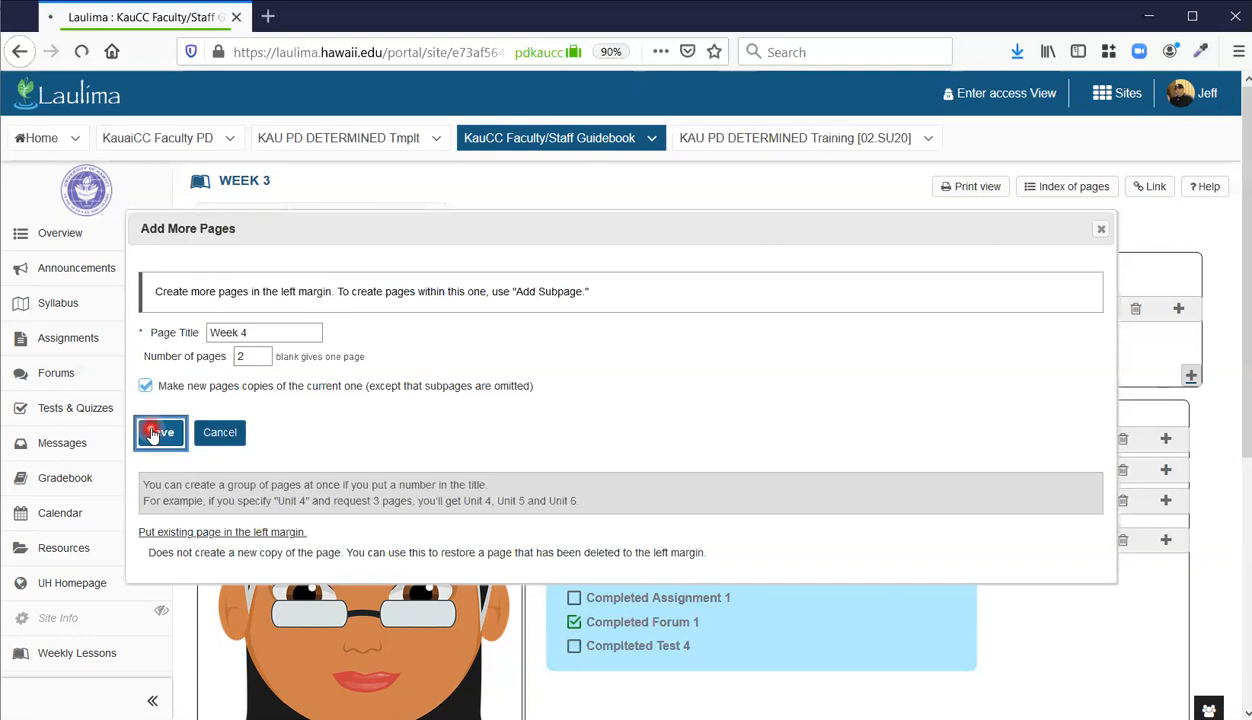
Open the new Week 4 and Week 5 pages and check their copied content and place in the site navigation
scroll(156, 570, "down", 4)
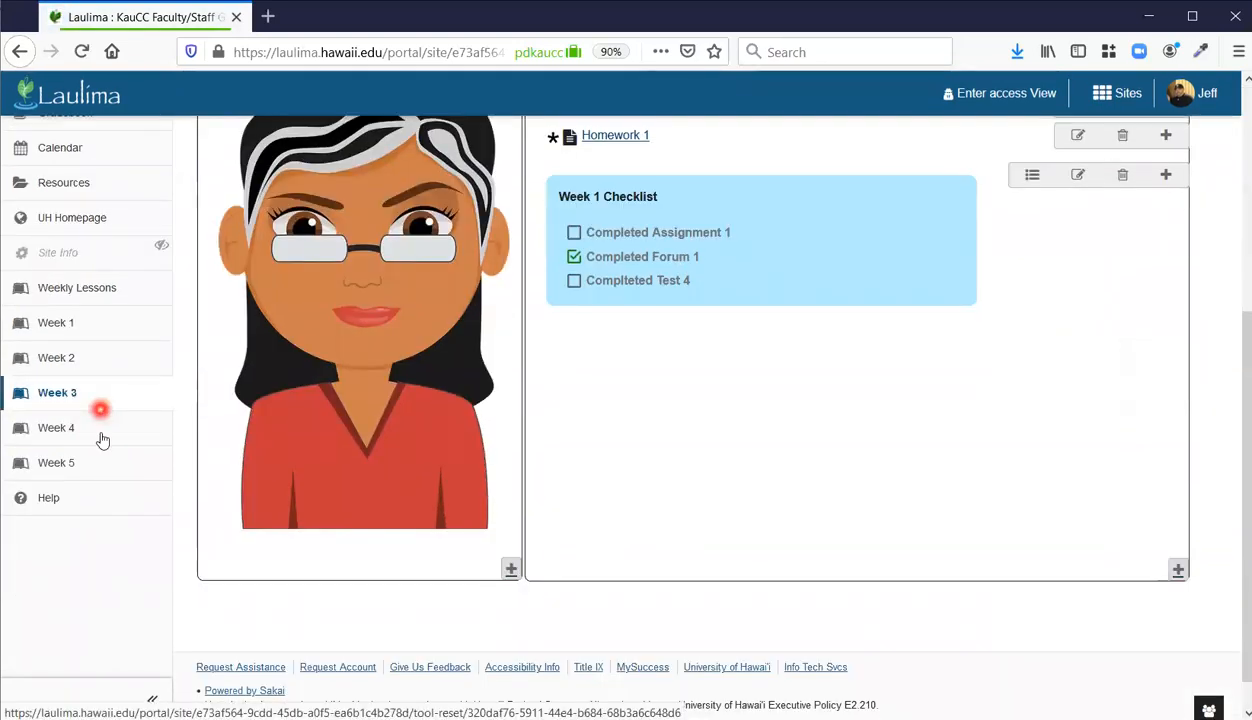
left_click(103, 436)
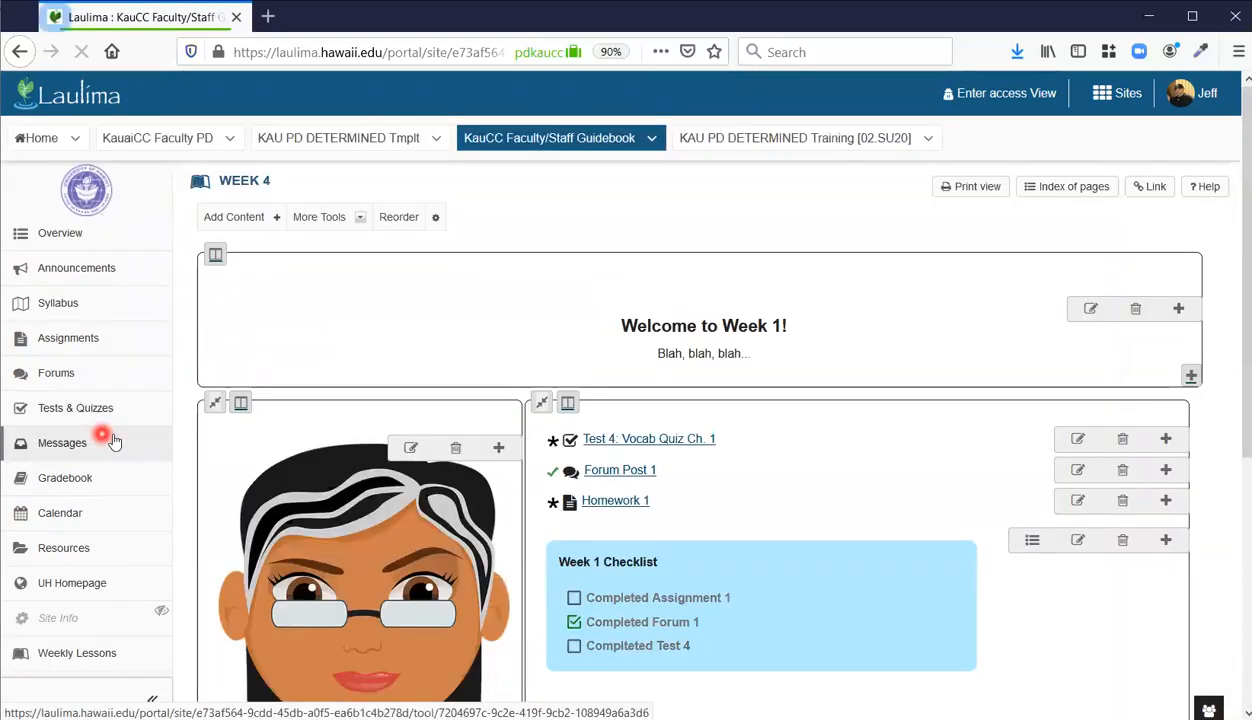
scroll(140, 450, "down", 3)
scroll(119, 600, "down", 1)
left_click(117, 567)
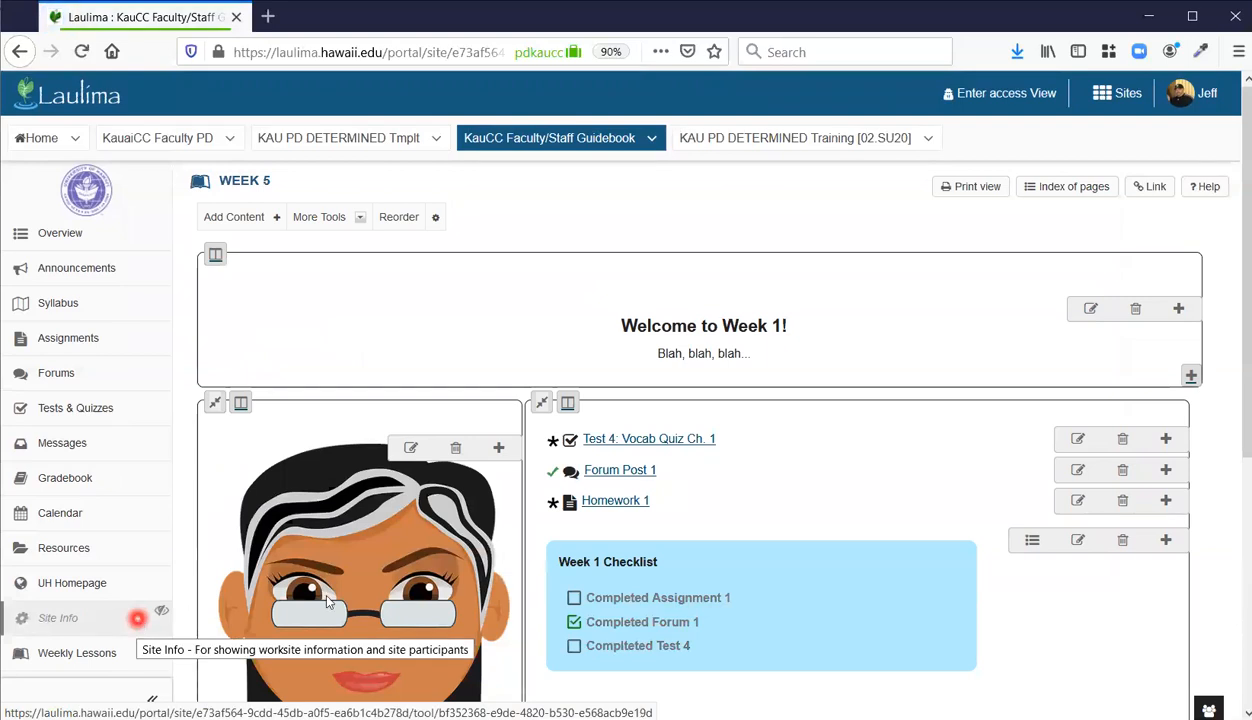
scroll(359, 577, "down", 4)
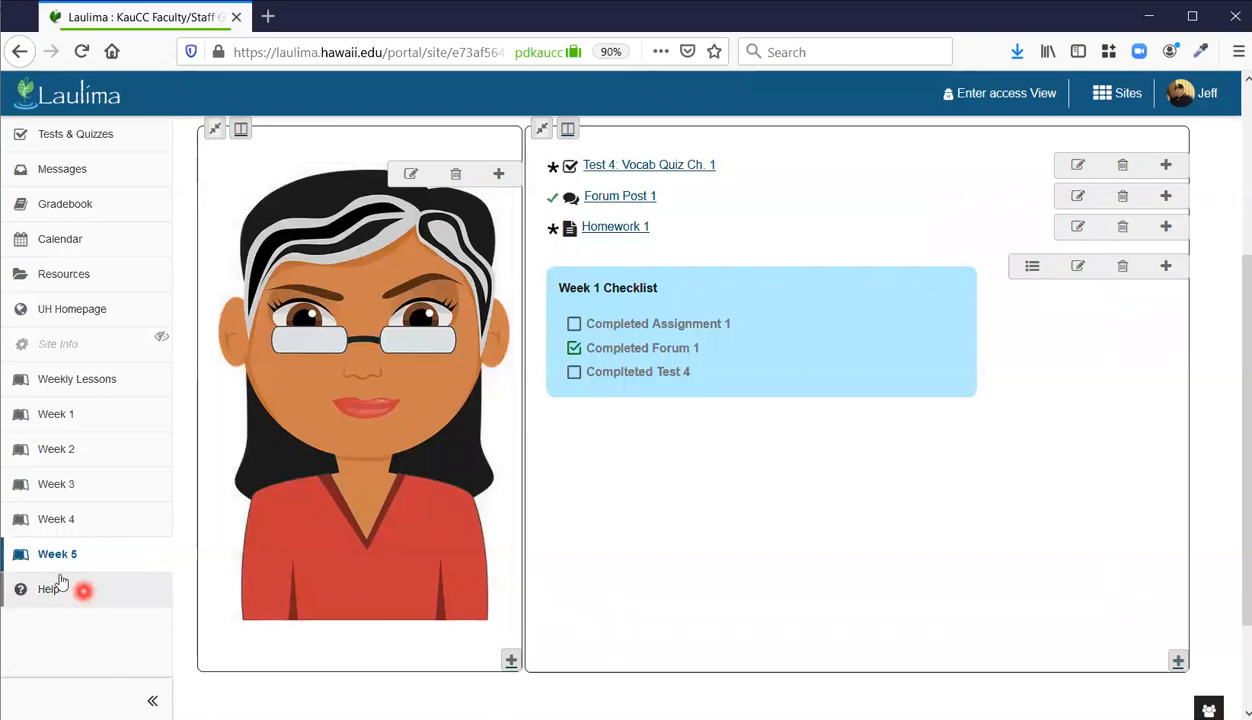
scroll(274, 632, "up", 3)
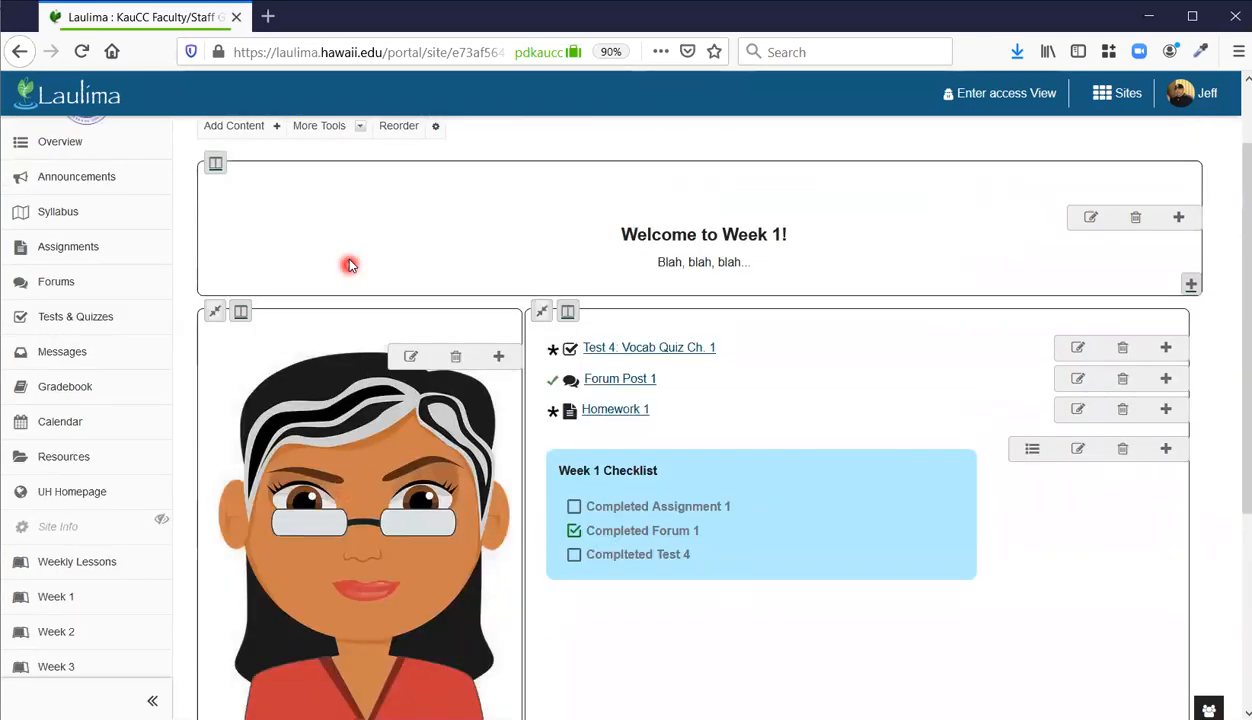
left_click(358, 128)
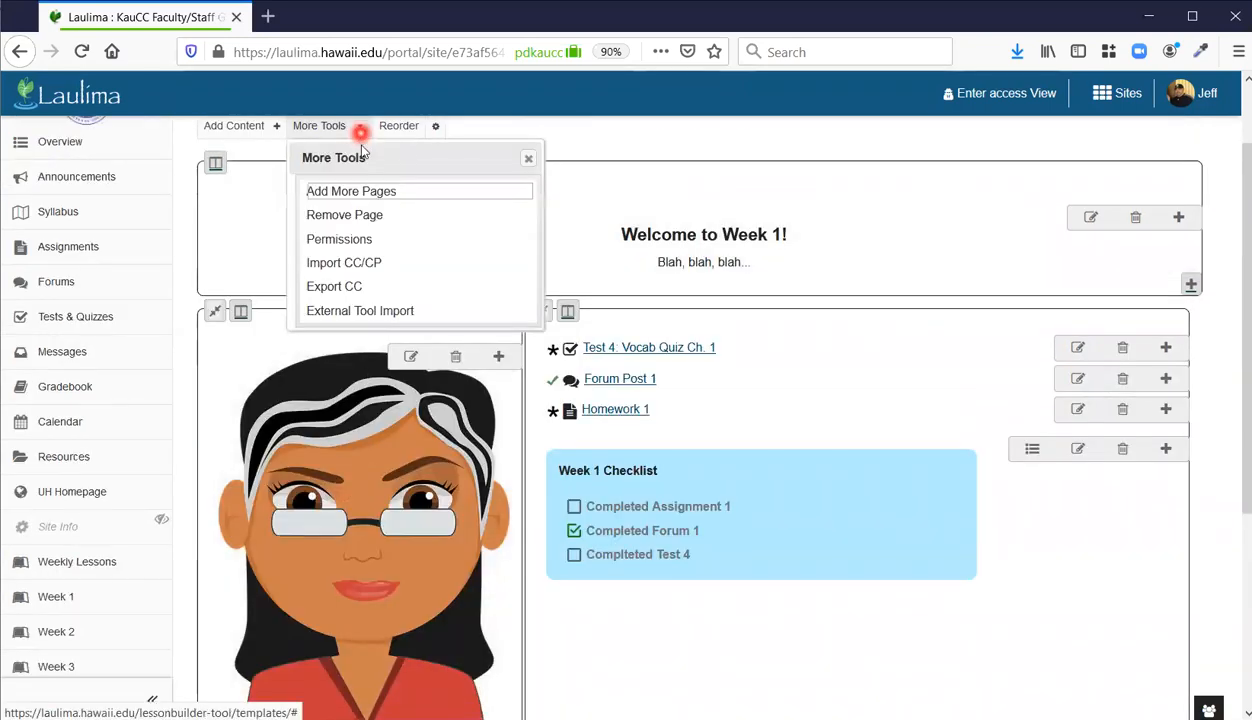
left_click(366, 218)
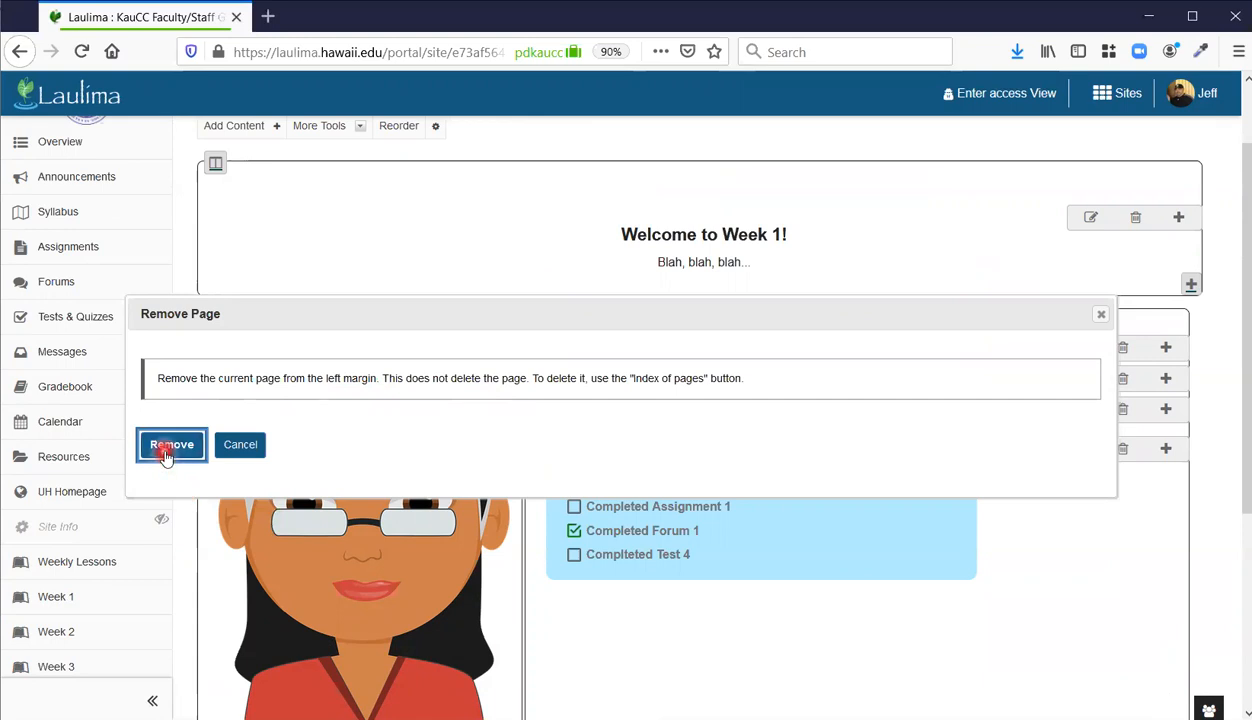
left_click(1097, 318)
Reopen the Week 5 page and remove it from the left margin
scroll(363, 486, "down", 5)
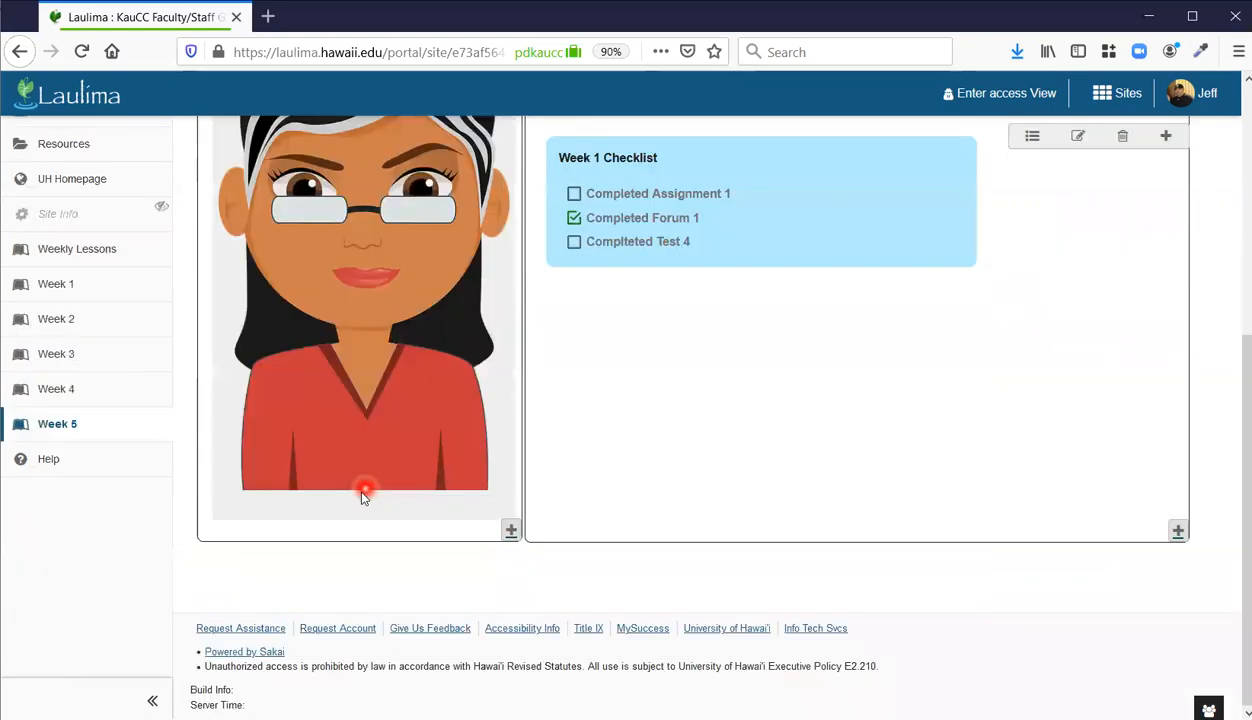
left_click(89, 426)
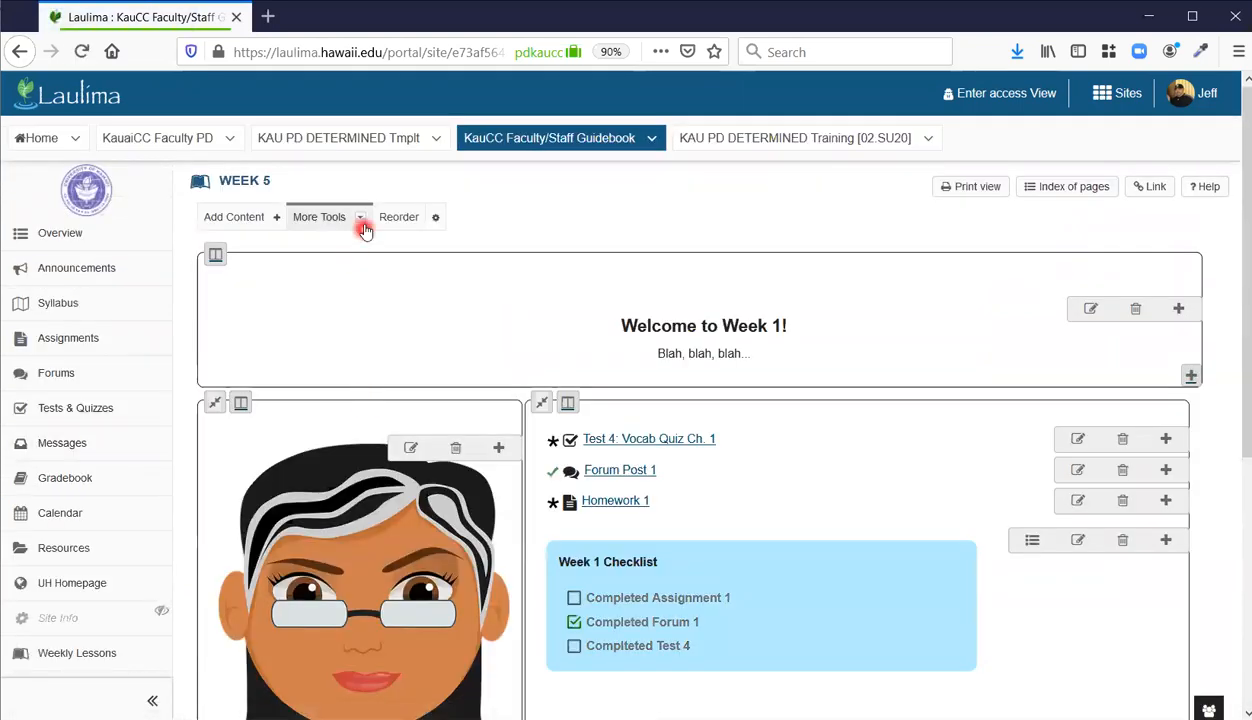
left_click(360, 217)
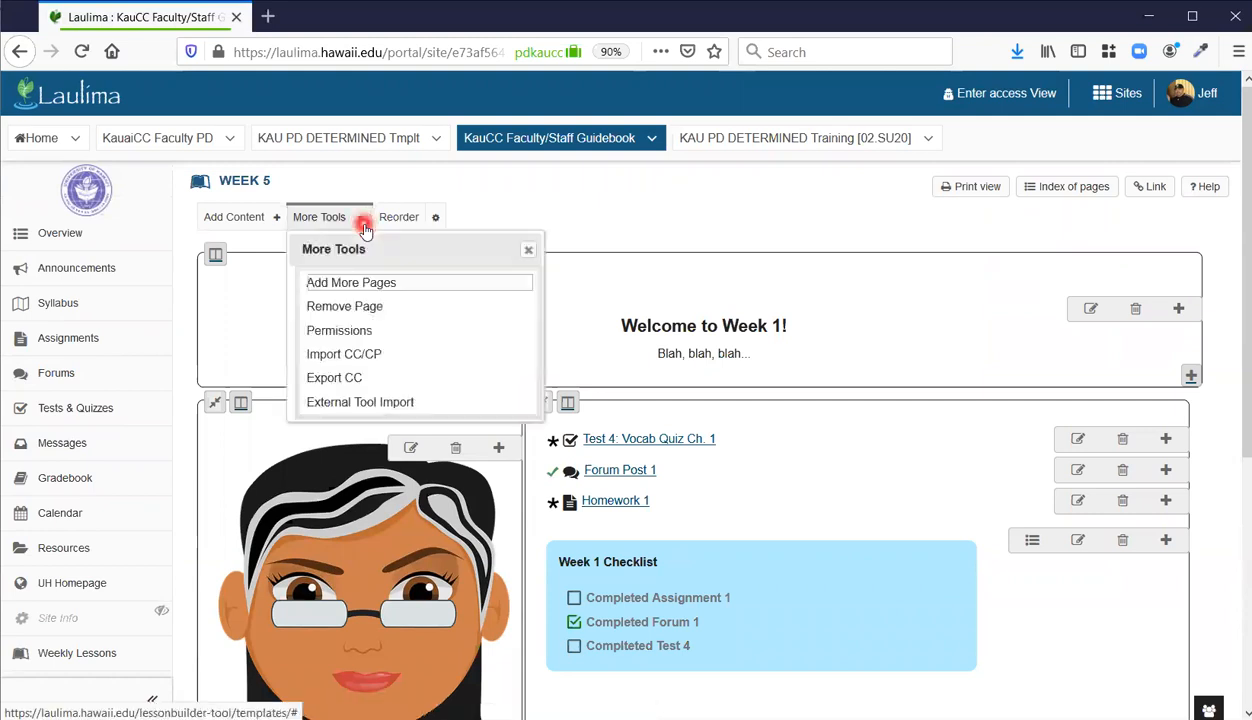
left_click(364, 310)
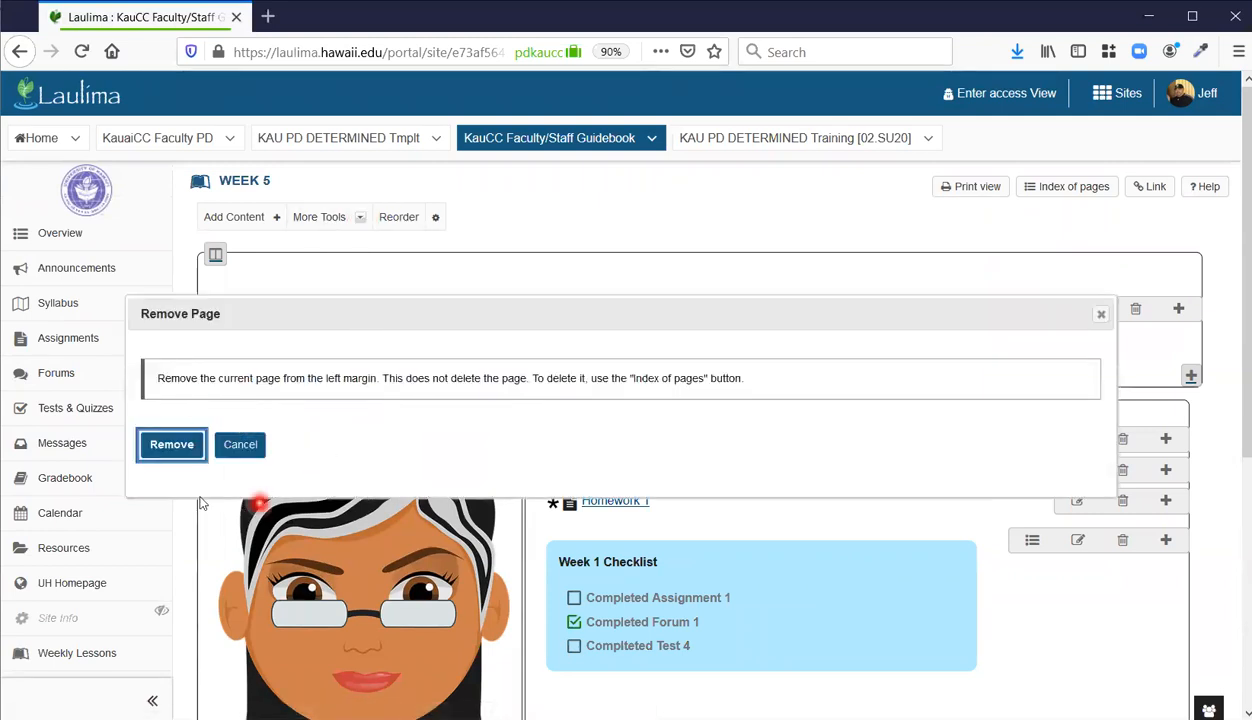
left_click(170, 445)
Check the site navigation after the removal and open the Week 4 page
scroll(150, 489, "down", 5)
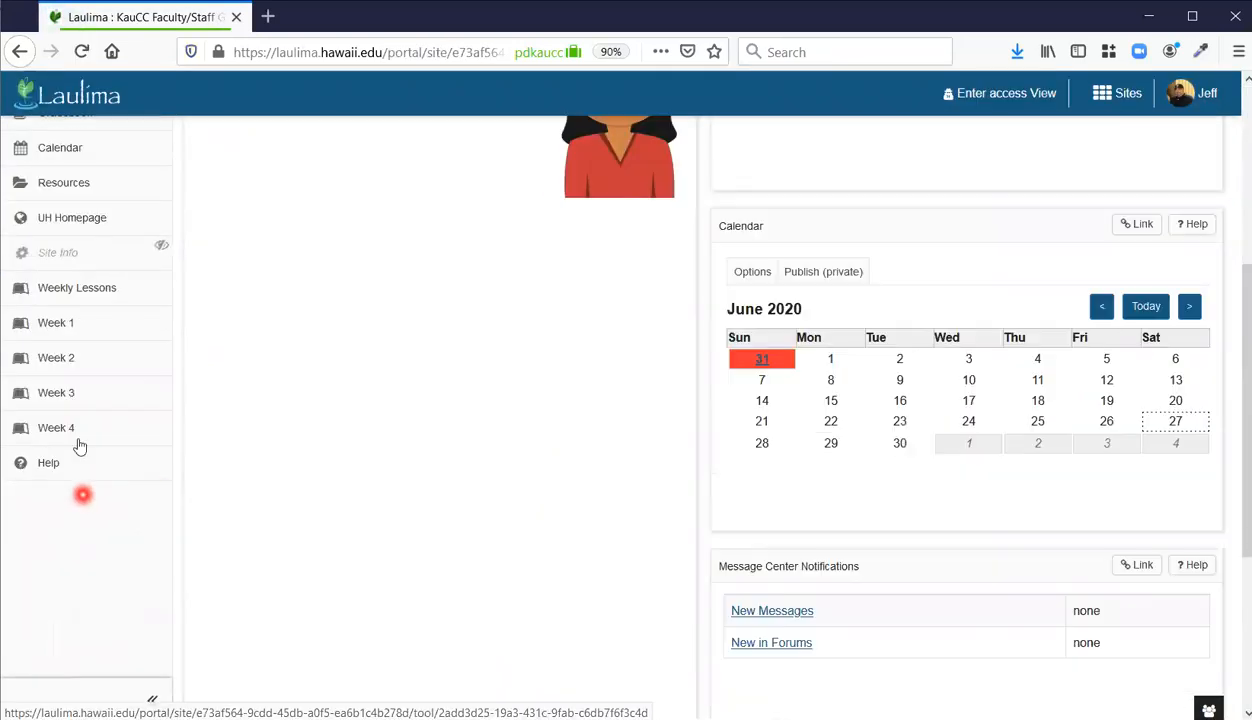
left_click(110, 444)
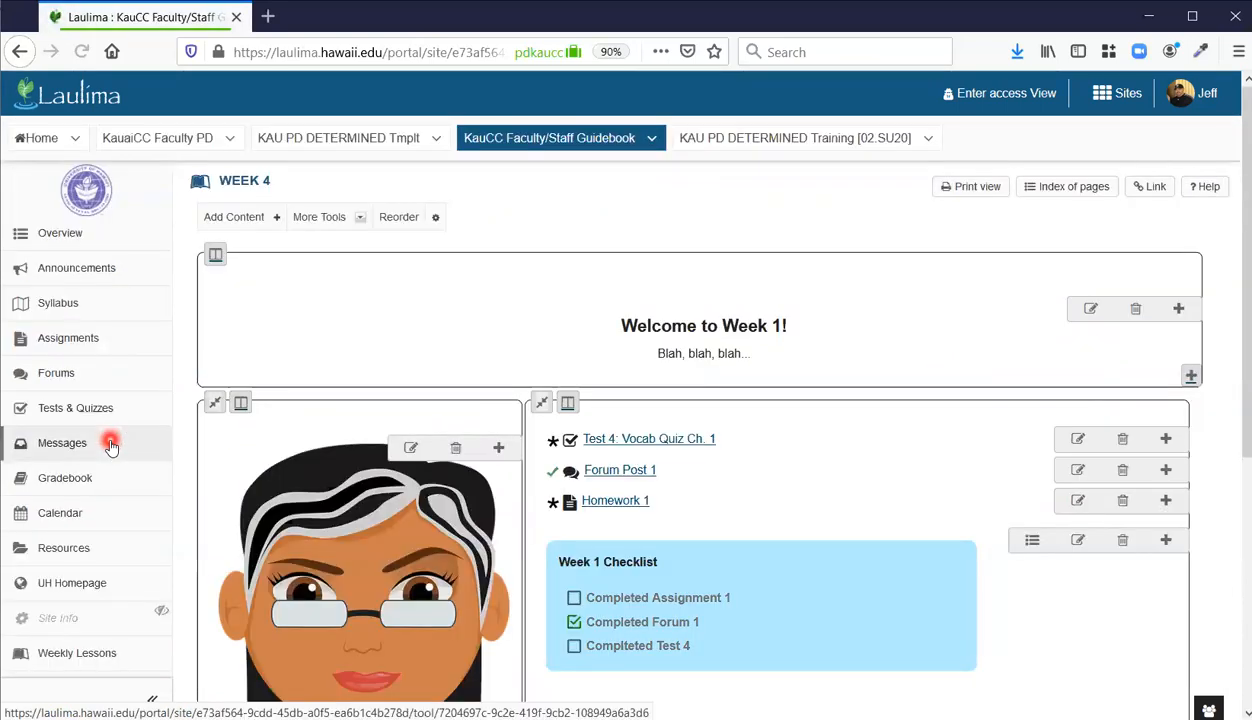
scroll(110, 444, "down", 3)
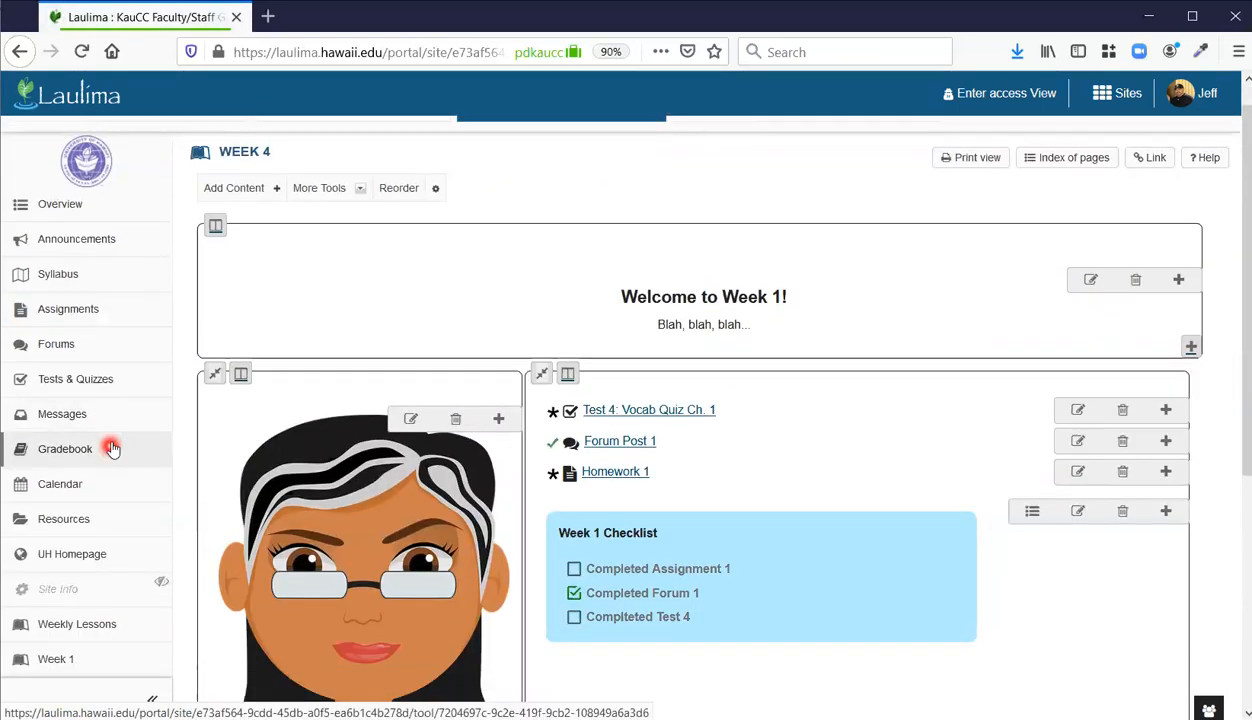
scroll(200, 483, "up", 3)
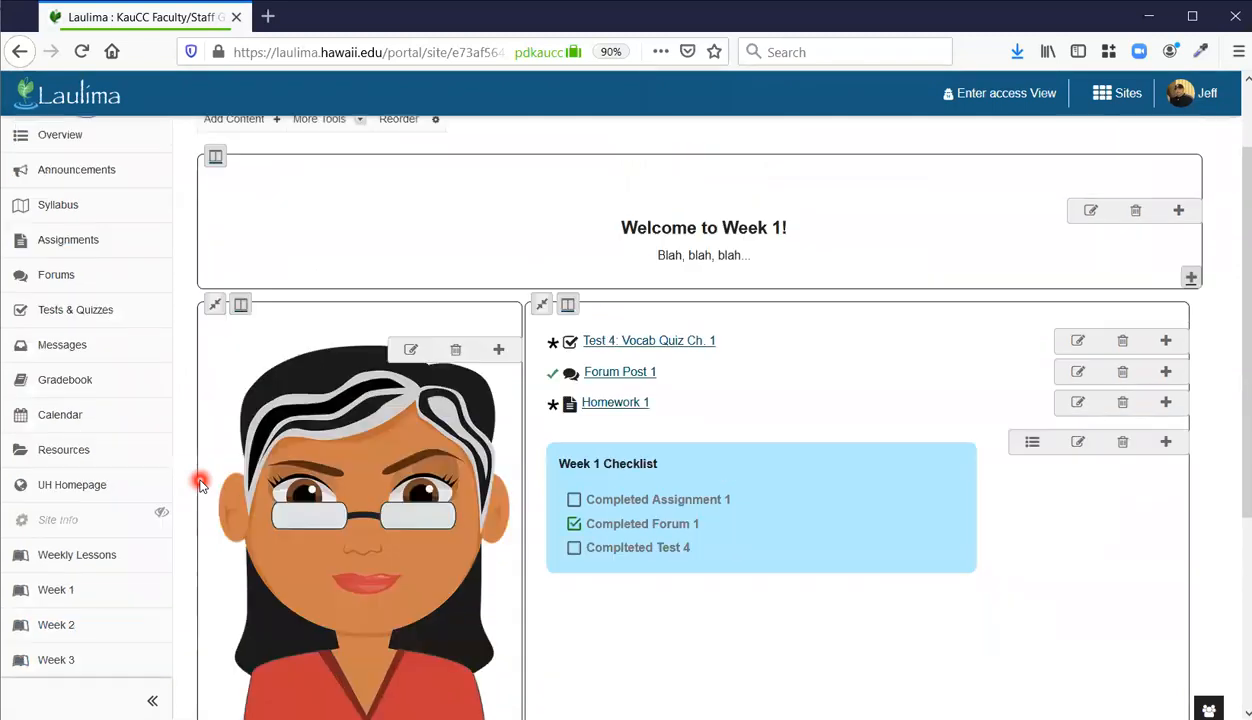
scroll(200, 483, "up", 1)
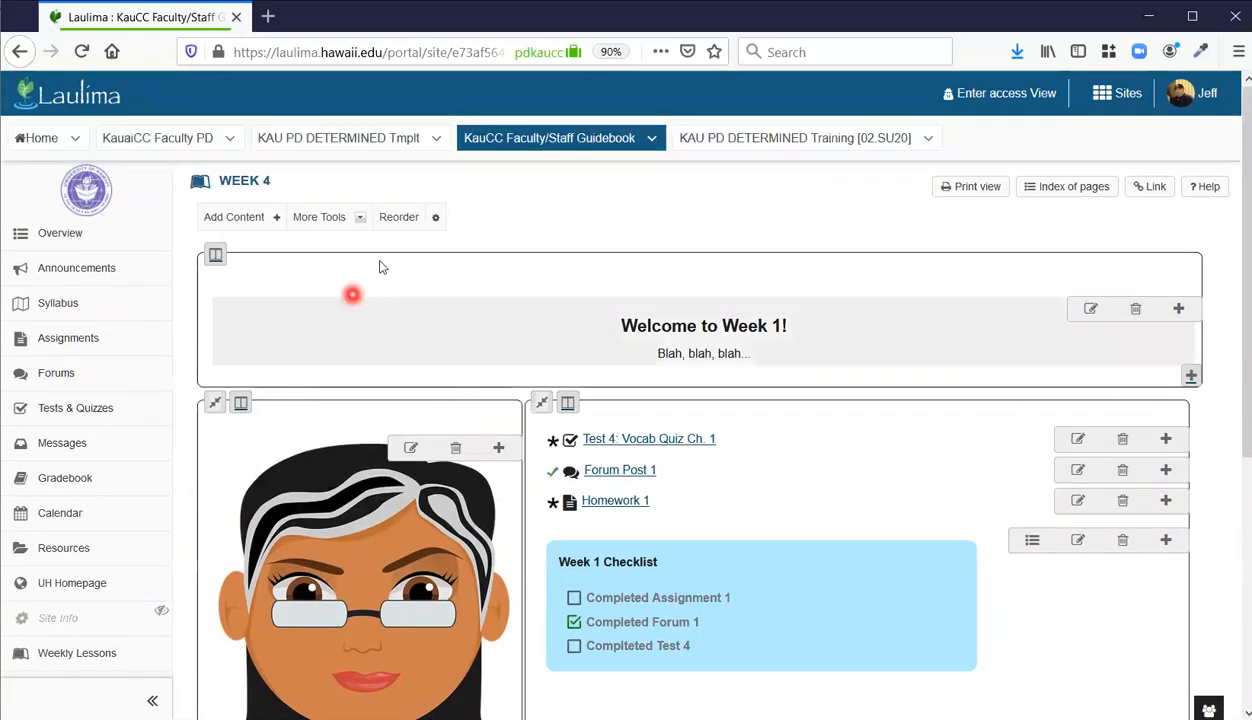
Put the existing, currently unused Week 5 page back in the left margin
left_click(360, 227)
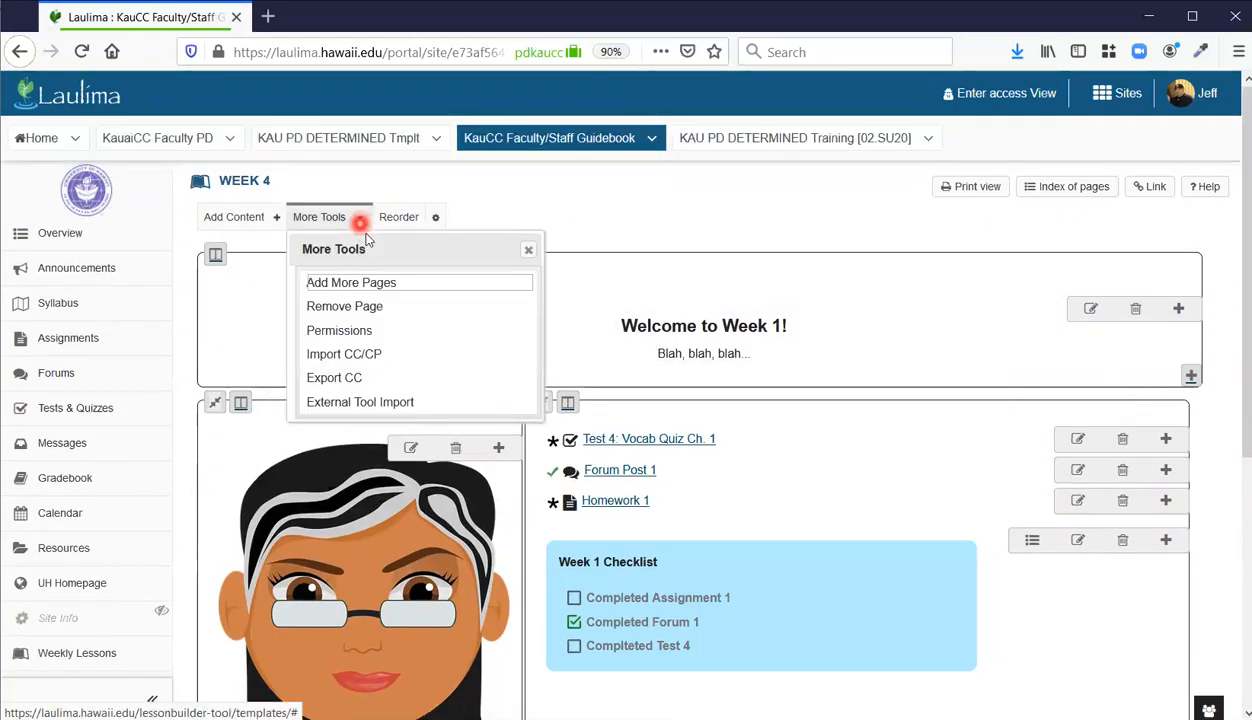
left_click(360, 283)
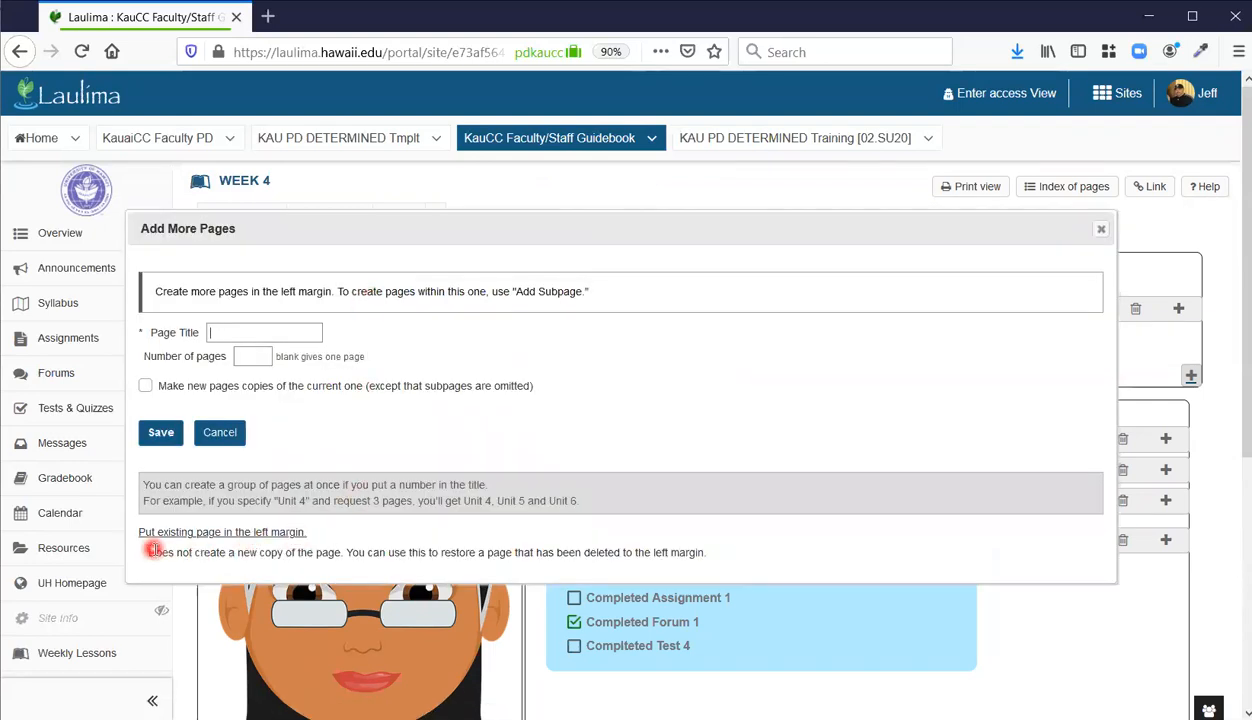
left_click(257, 535)
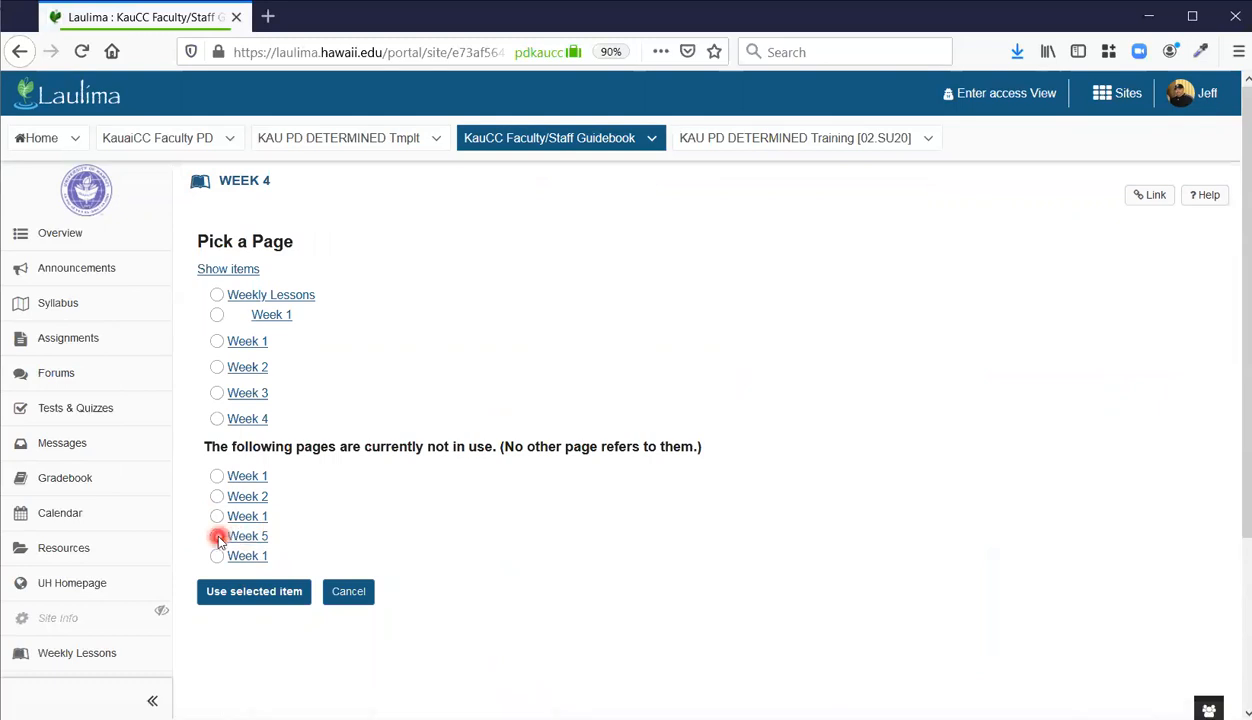
left_click(218, 538)
left_click(241, 592)
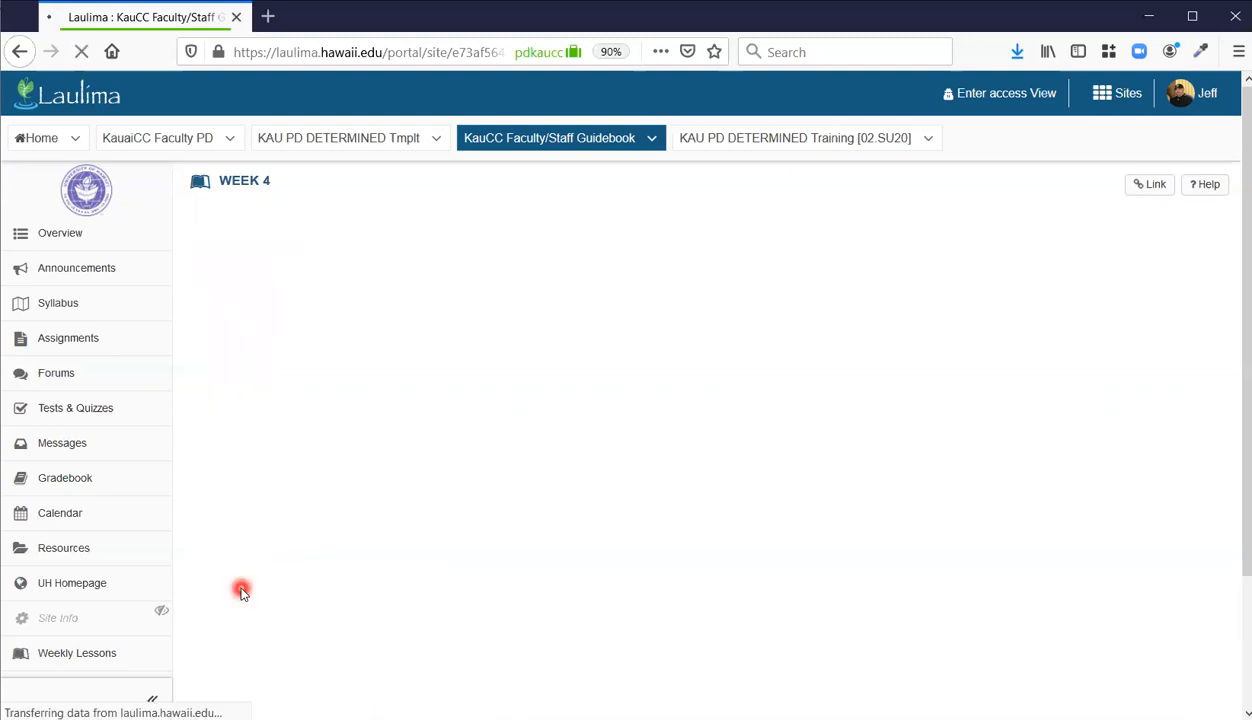
Open the restored Week 5 page and check its content and place in the site navigation
scroll(242, 593, "down", 3)
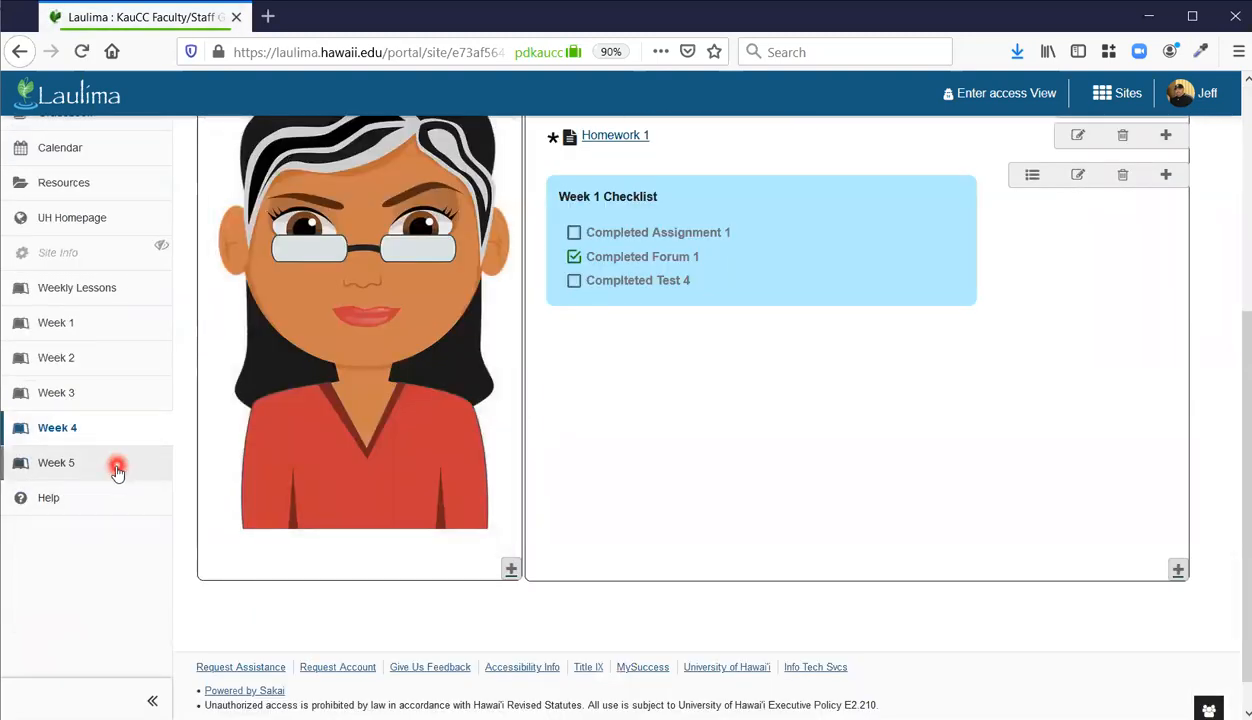
left_click(118, 468)
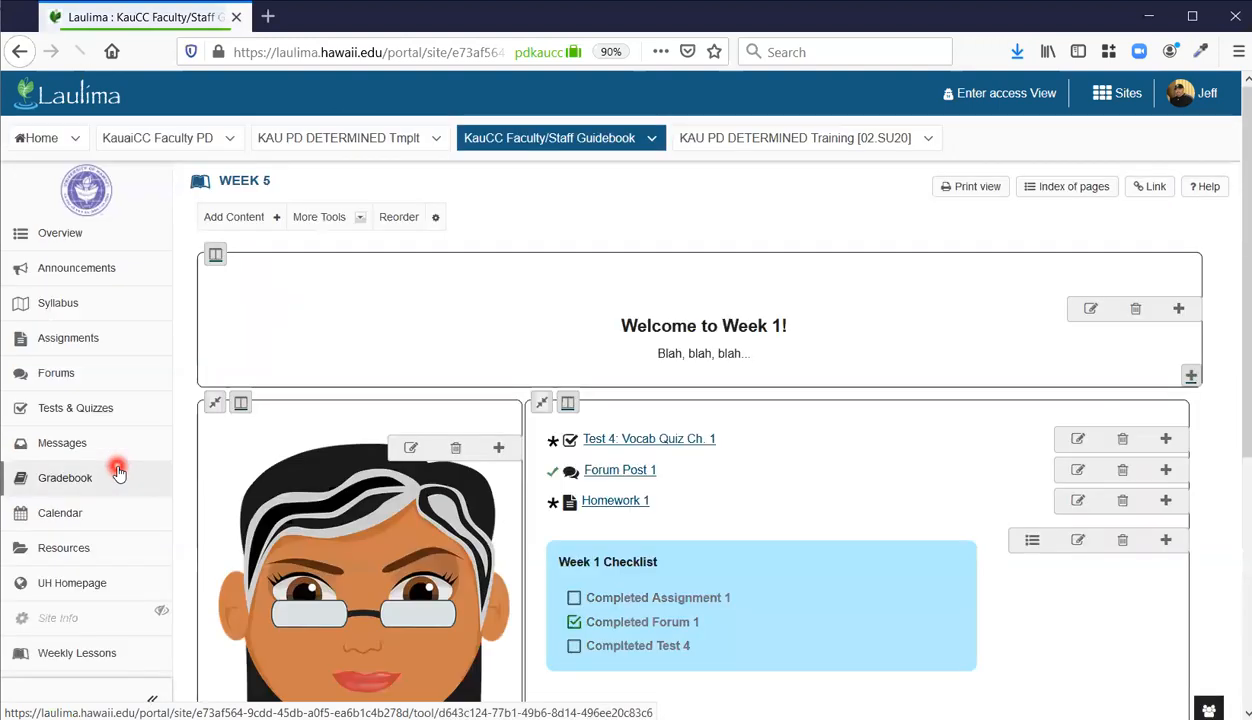
scroll(118, 472, "down", 3)
scroll(117, 505, "down", 4)
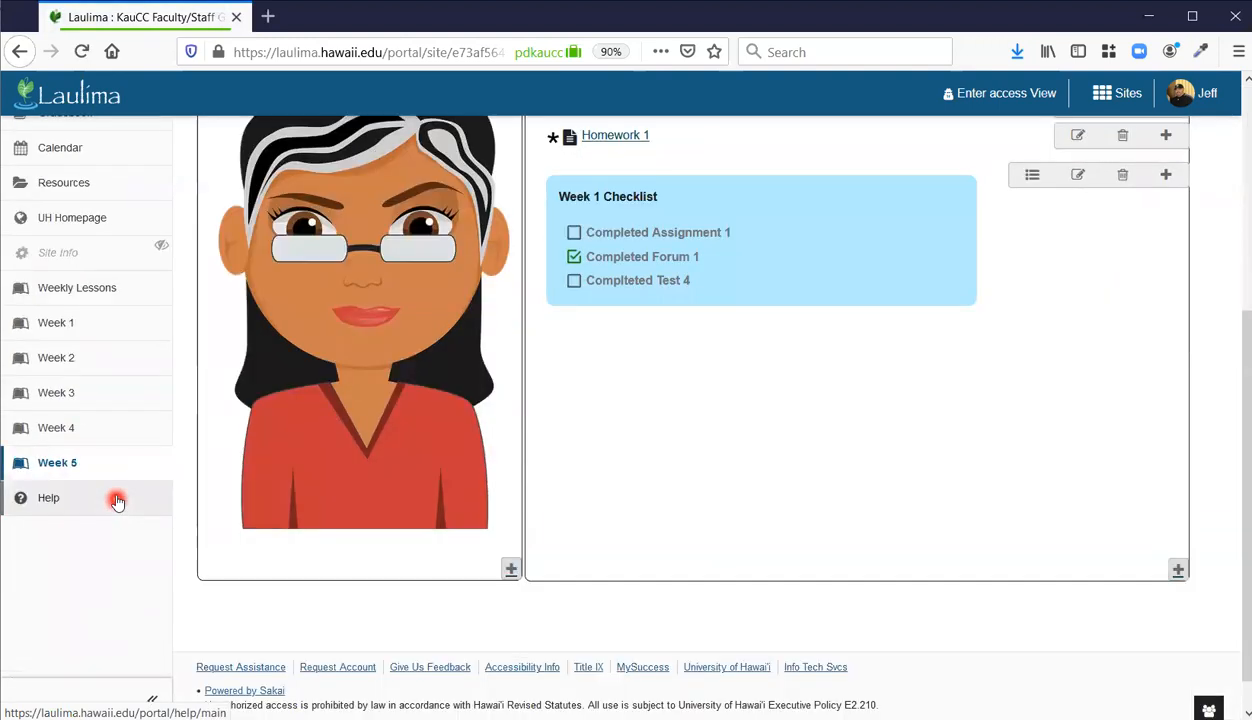
scroll(122, 504, "up", 2)
scroll(238, 552, "up", 2)
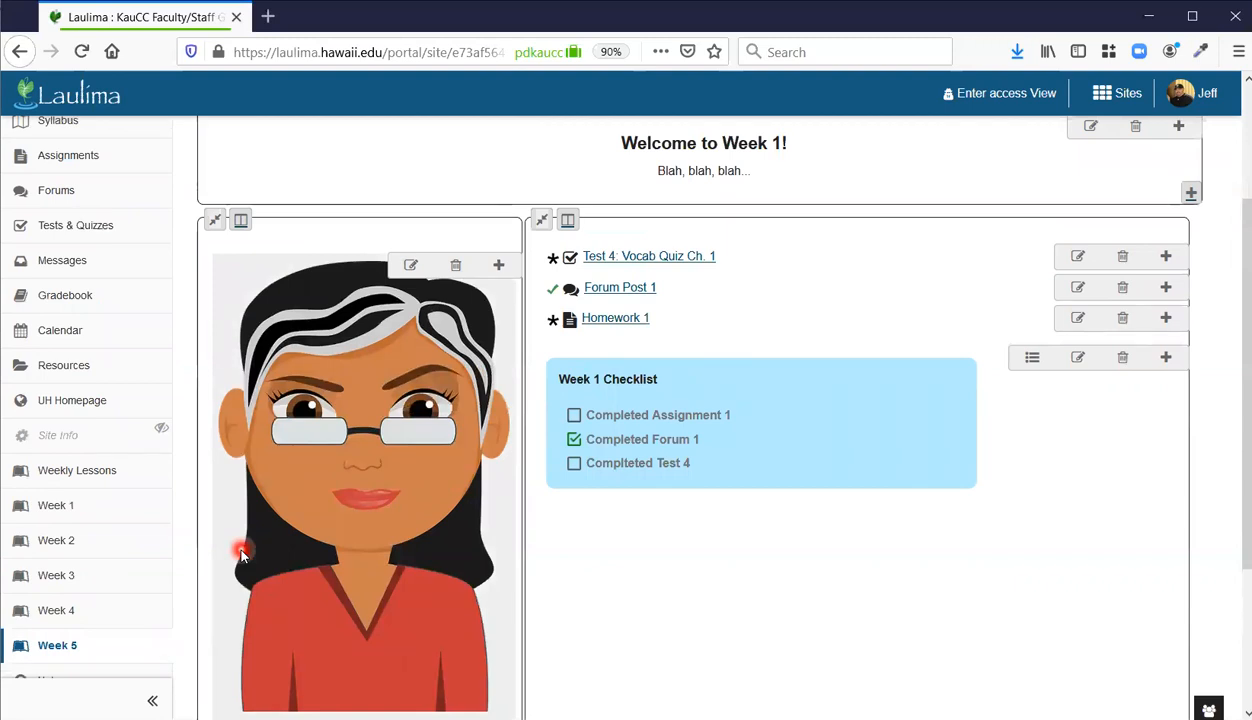
Put the existing, already used Week 1 page in the left margin a second time from the Week 5 page
scroll(280, 491, "up", 4)
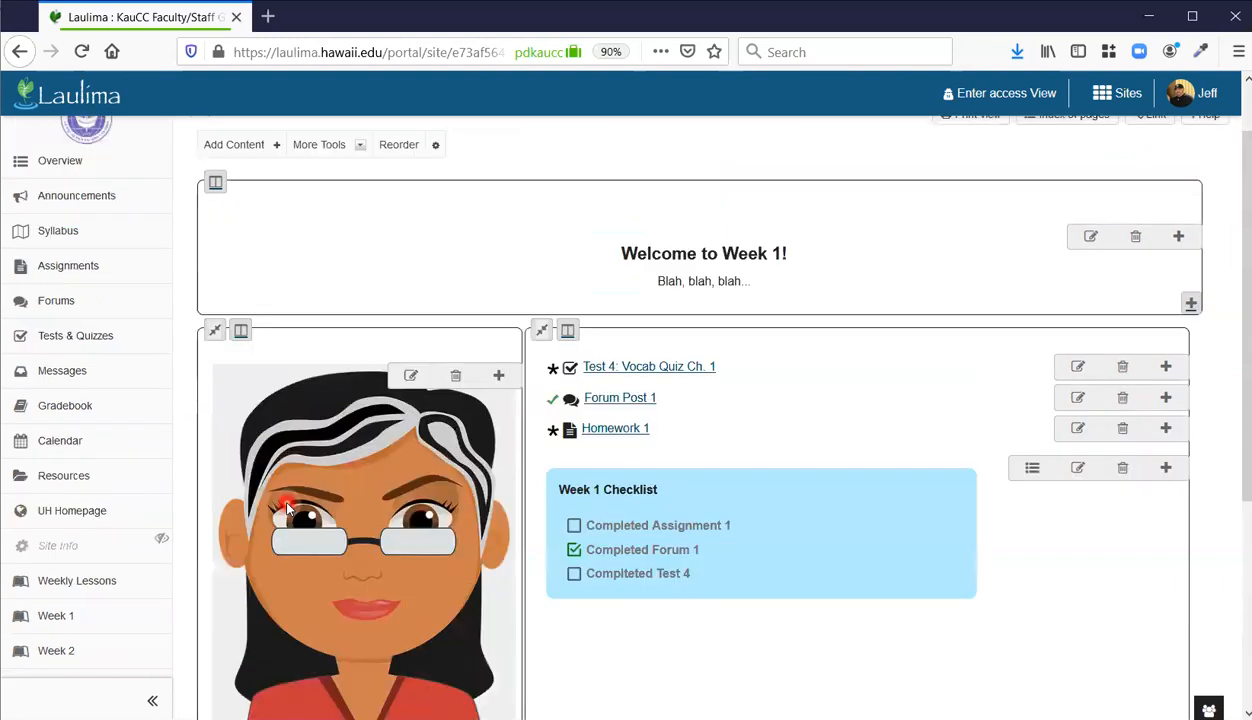
left_click(358, 216)
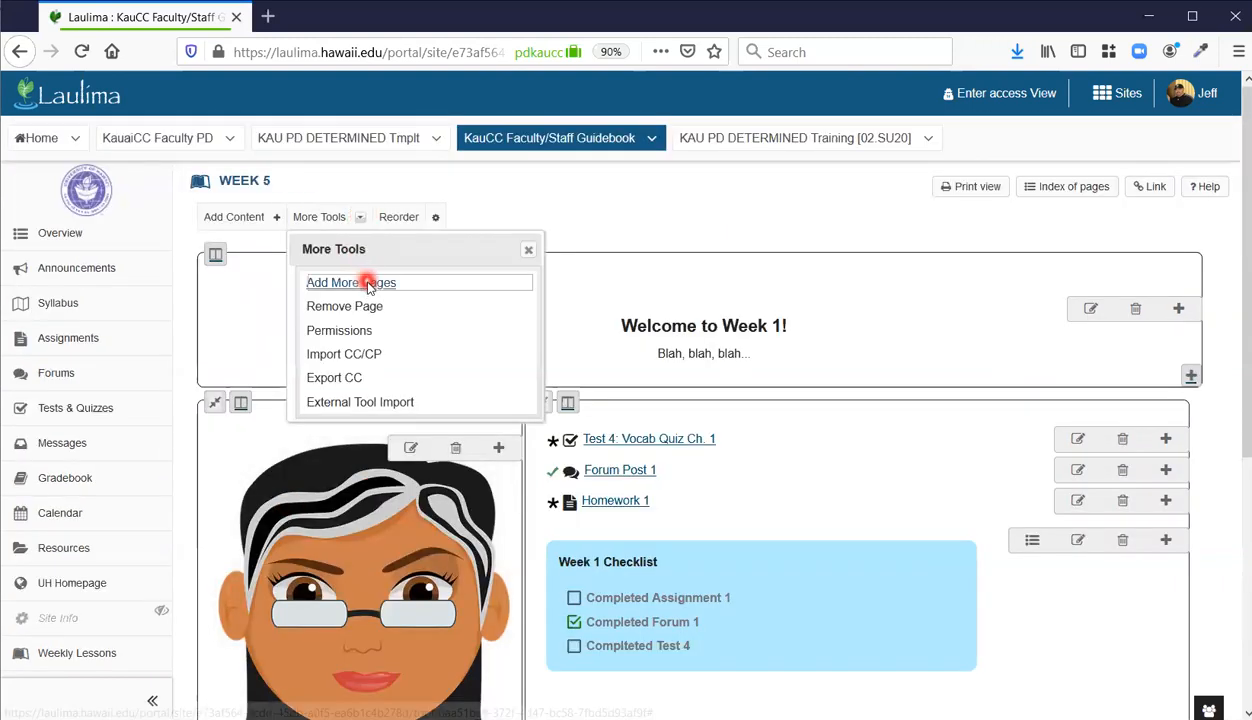
left_click(363, 282)
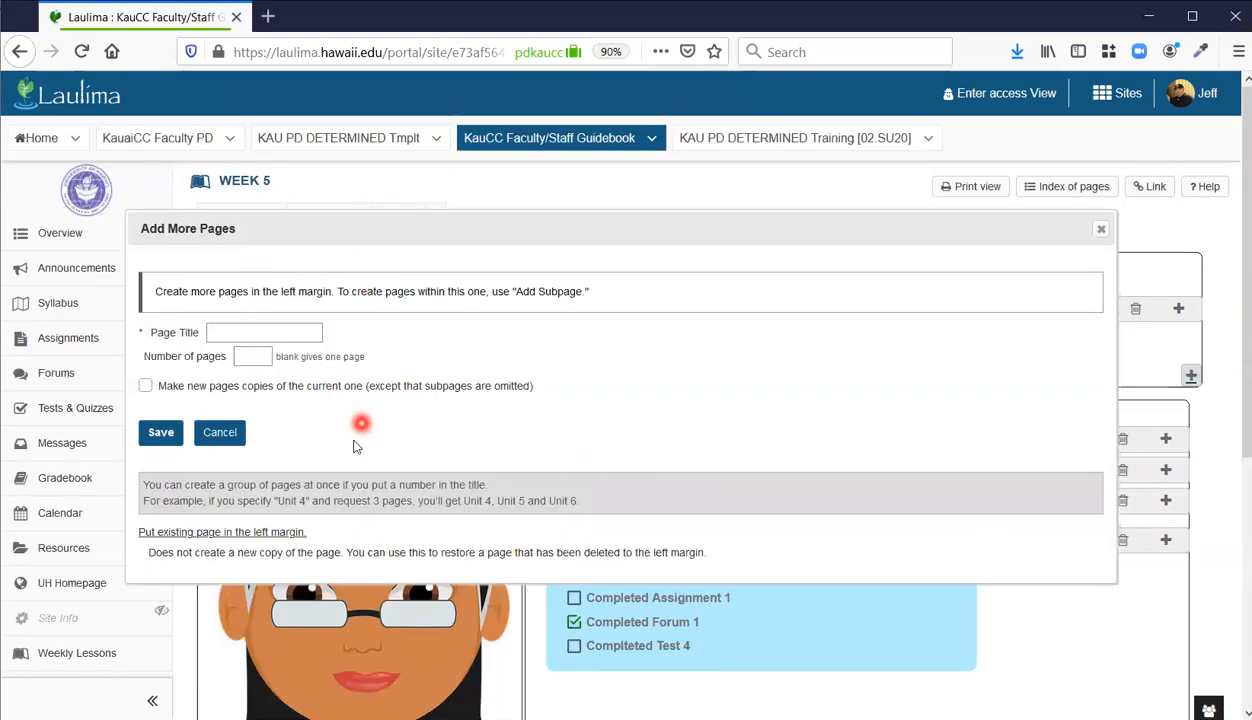
left_click(291, 535)
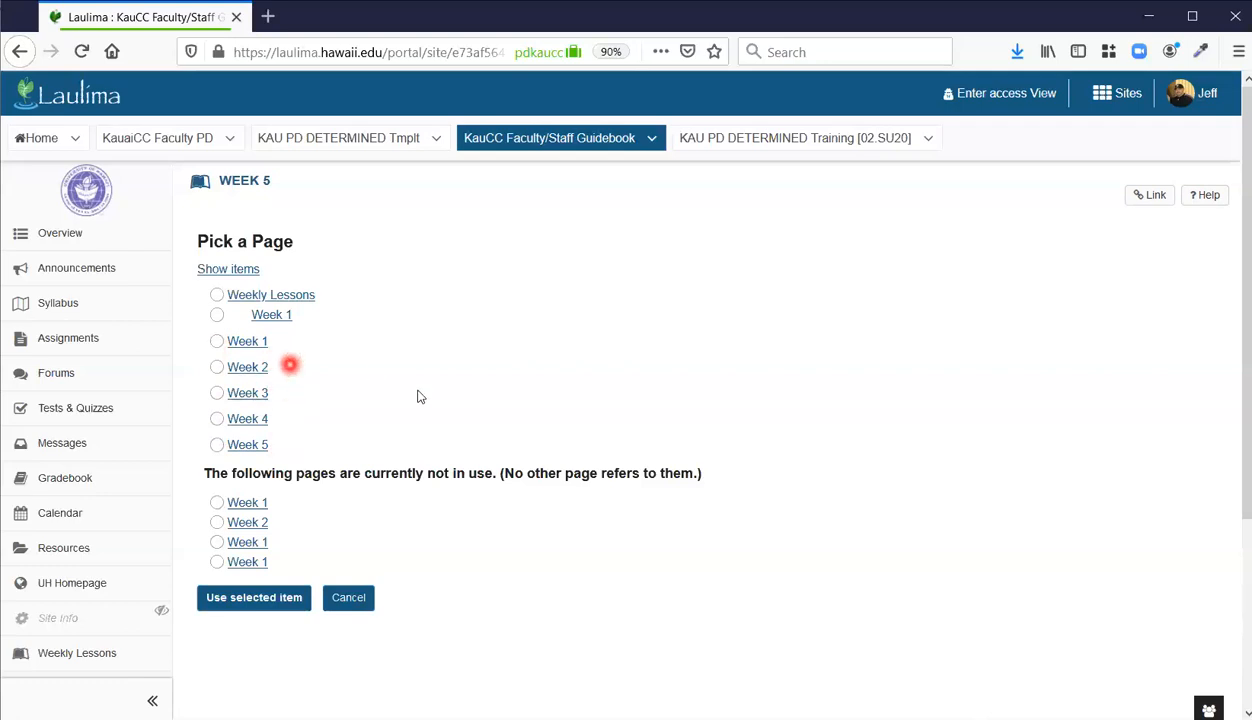
left_click(215, 342)
left_click(260, 596)
left_click(105, 597)
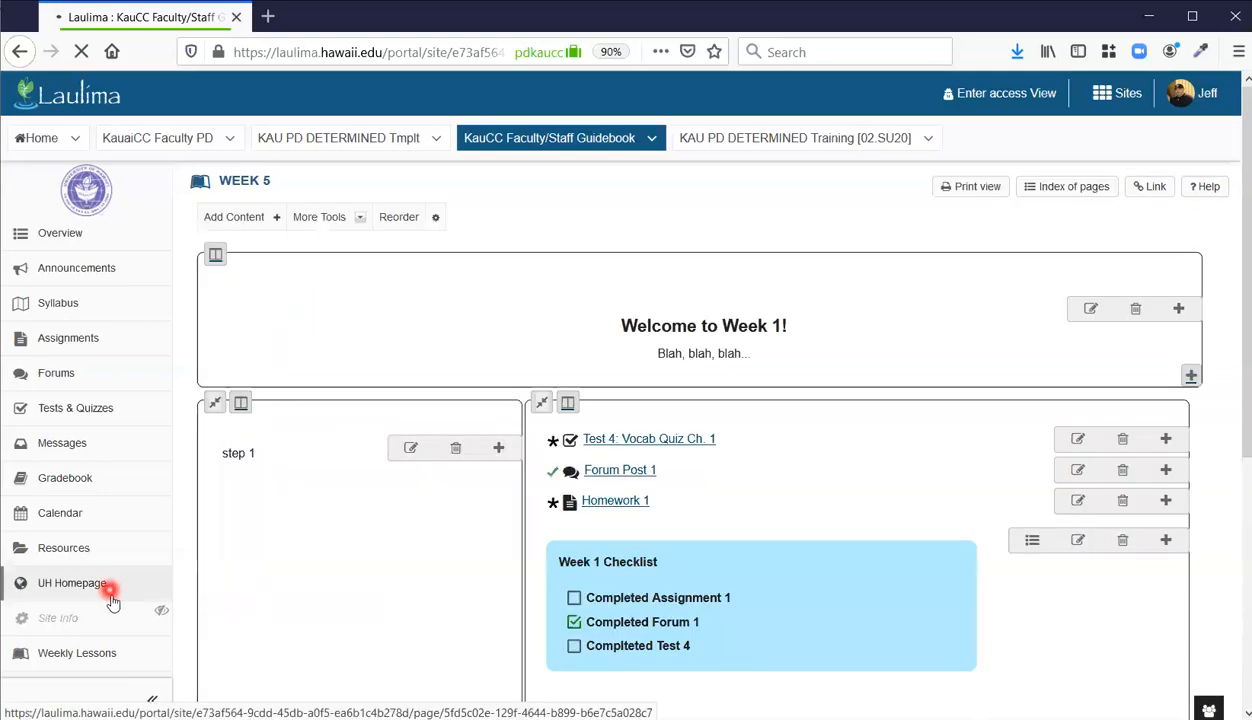
Open both Week 1 entries in the site navigation and compare their content
scroll(112, 595, "down", 5)
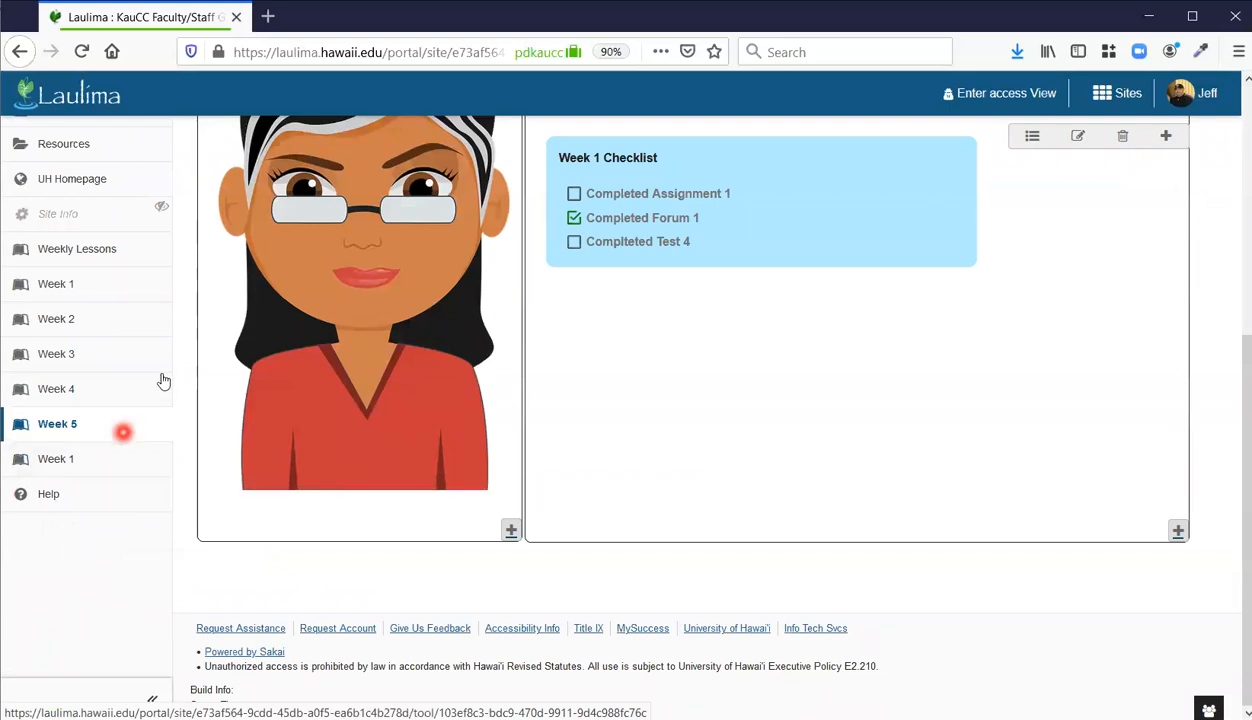
left_click(155, 284)
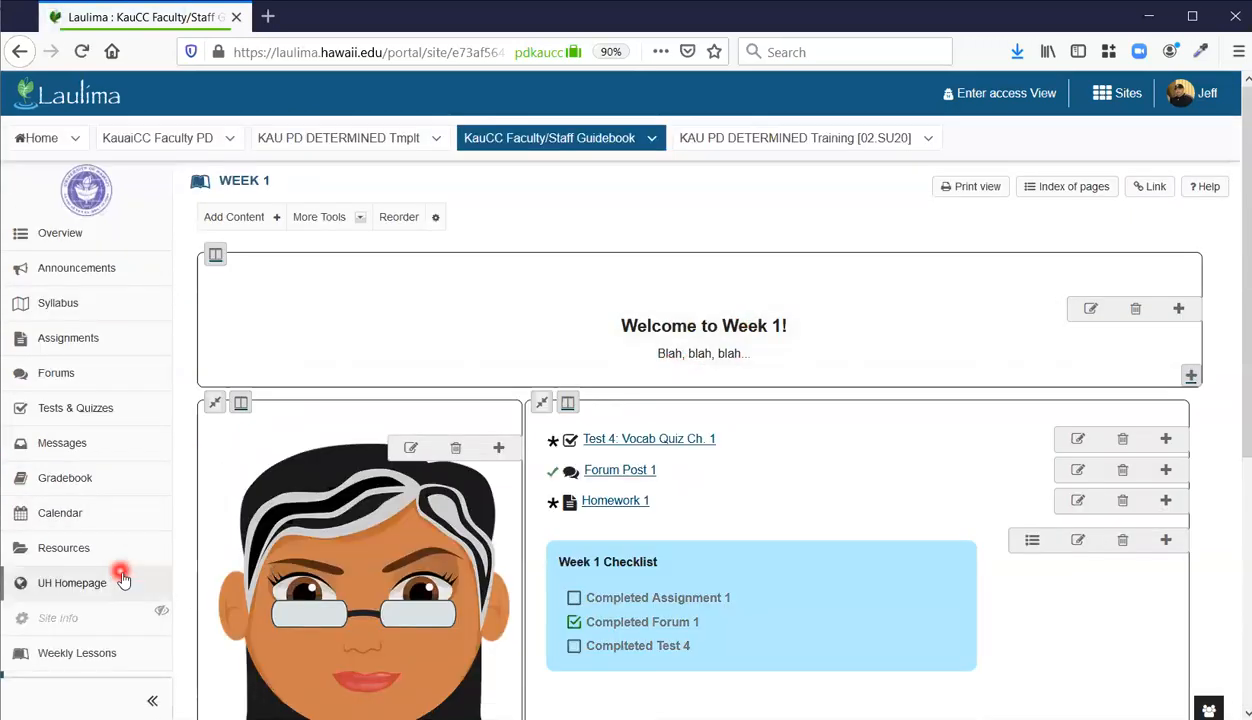
scroll(123, 495, "down", 3)
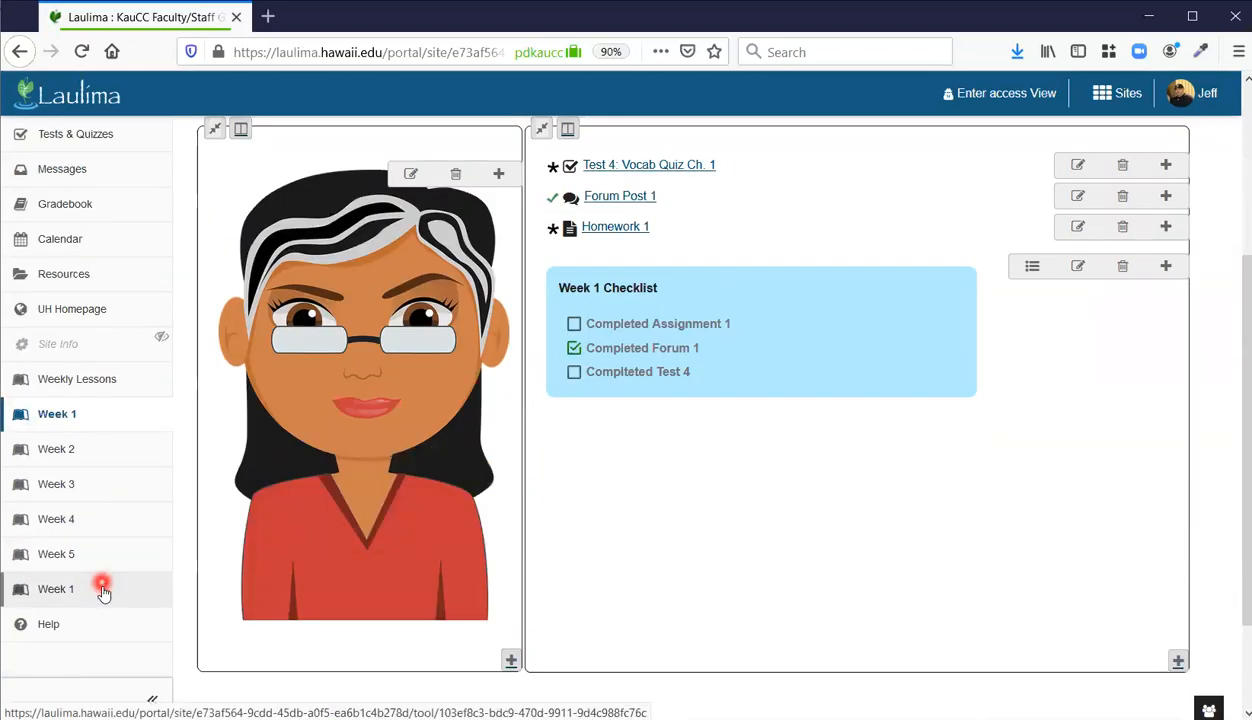
scroll(470, 605, "up", 2)
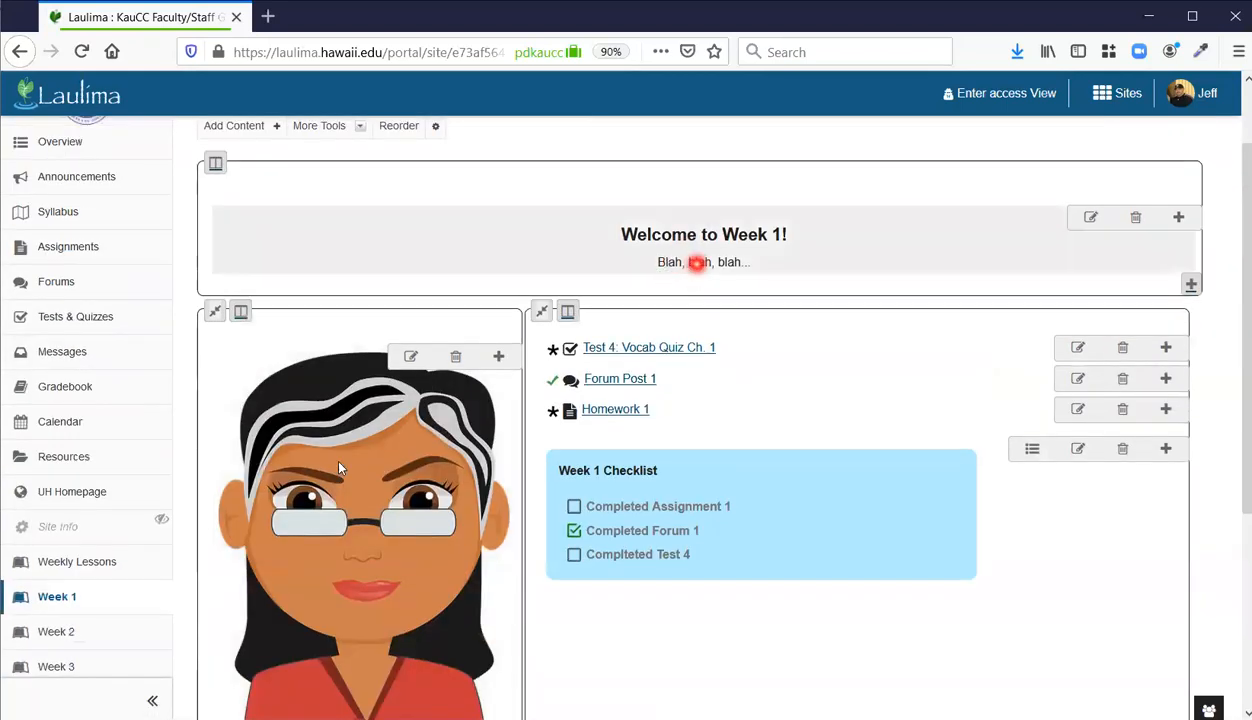
scroll(150, 590, "down", 2)
left_click(116, 598)
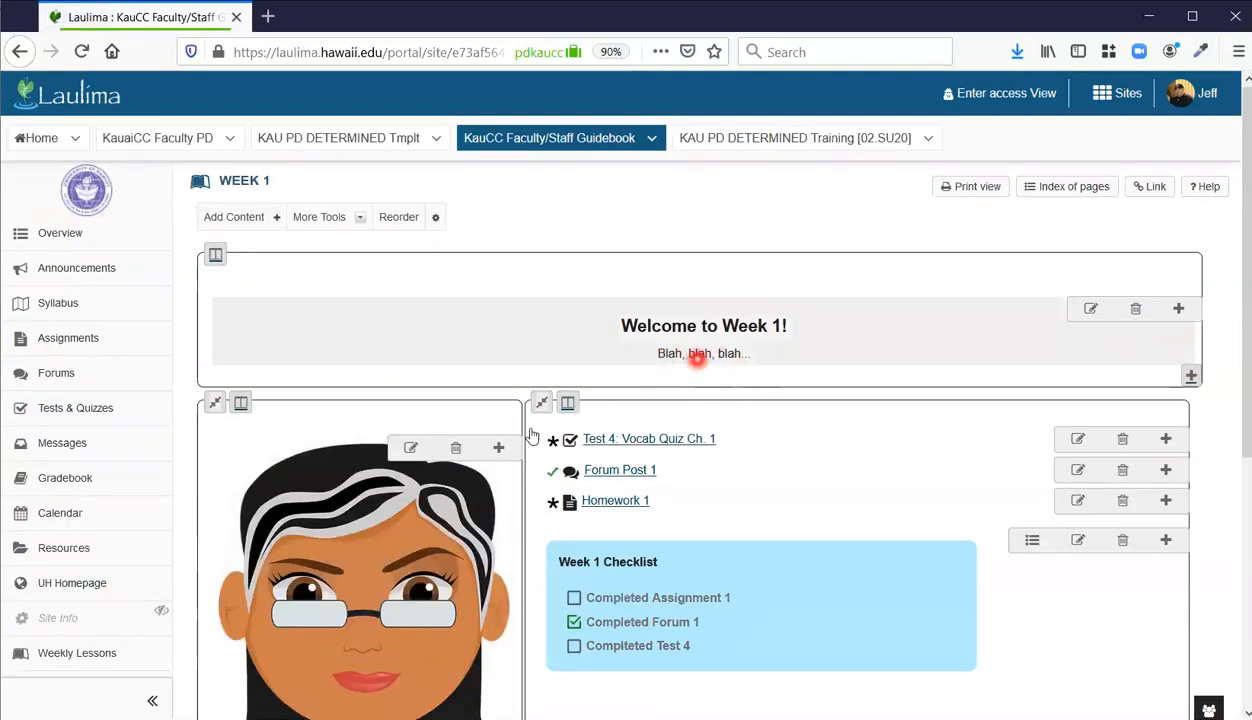
scroll(145, 575, "down", 3)
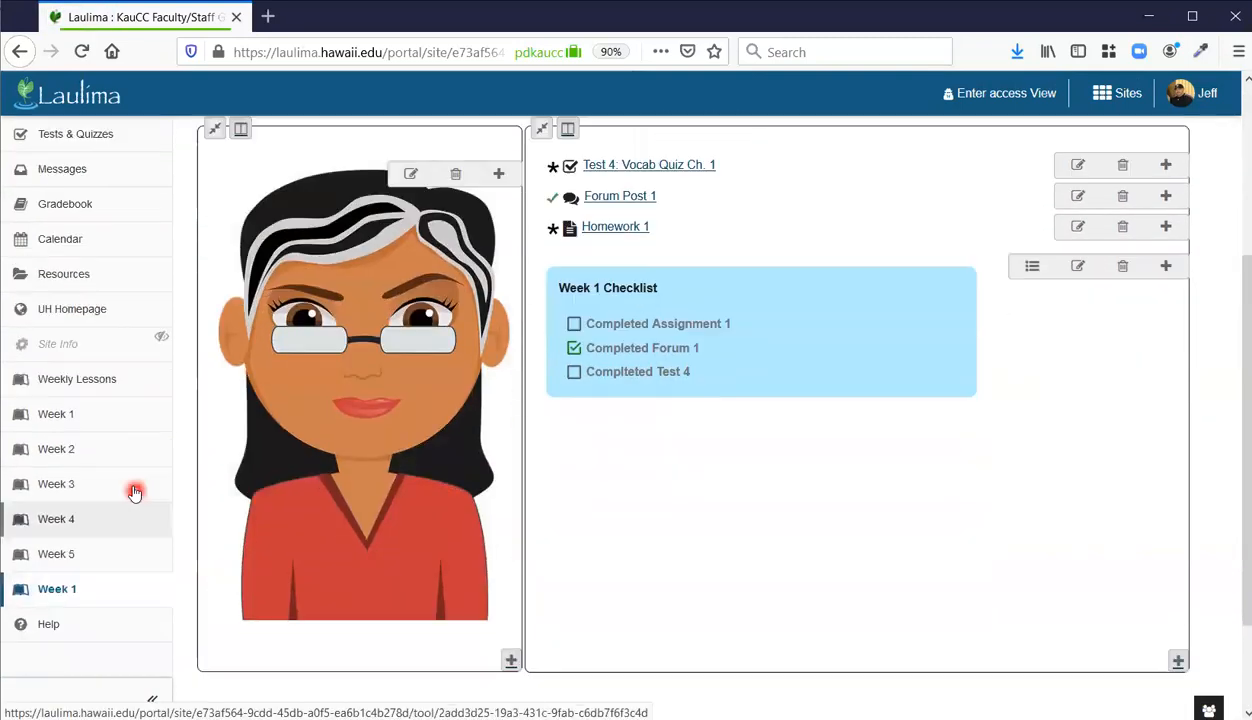
Open the first-listed Week 1 page, delete the "Blah, blah, blah..." line from its welcome text and save
left_click(122, 422)
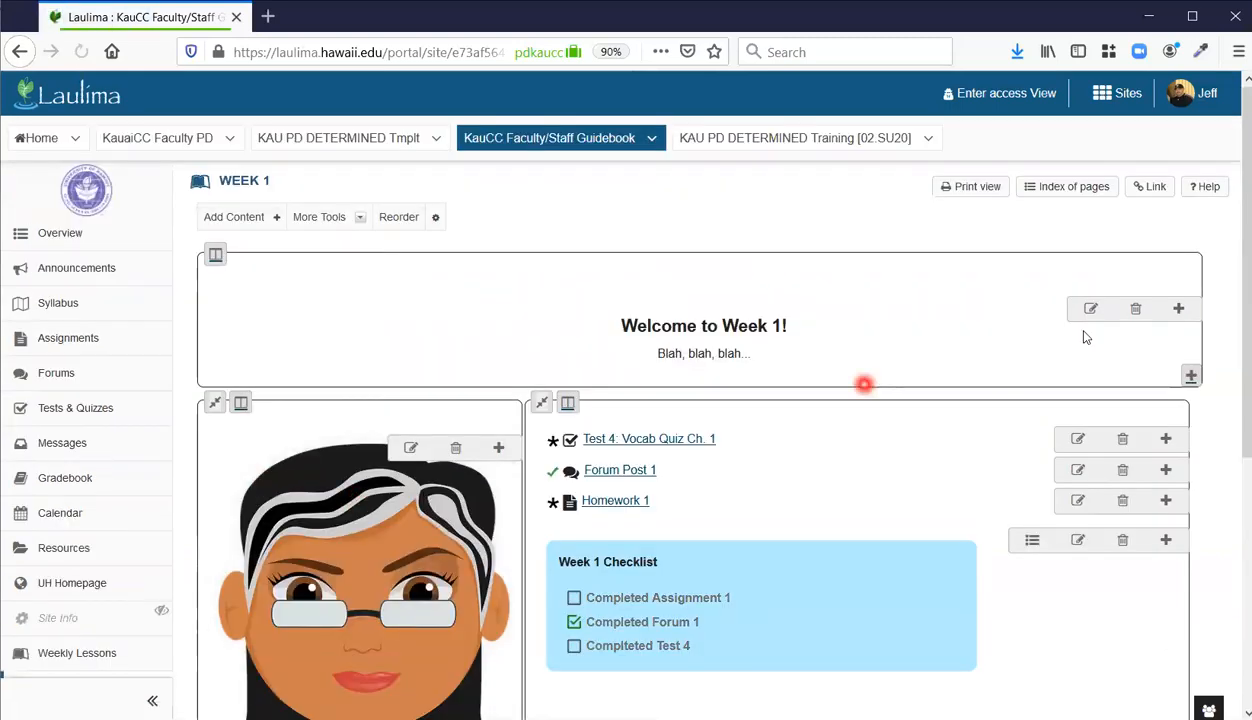
left_click(1090, 308)
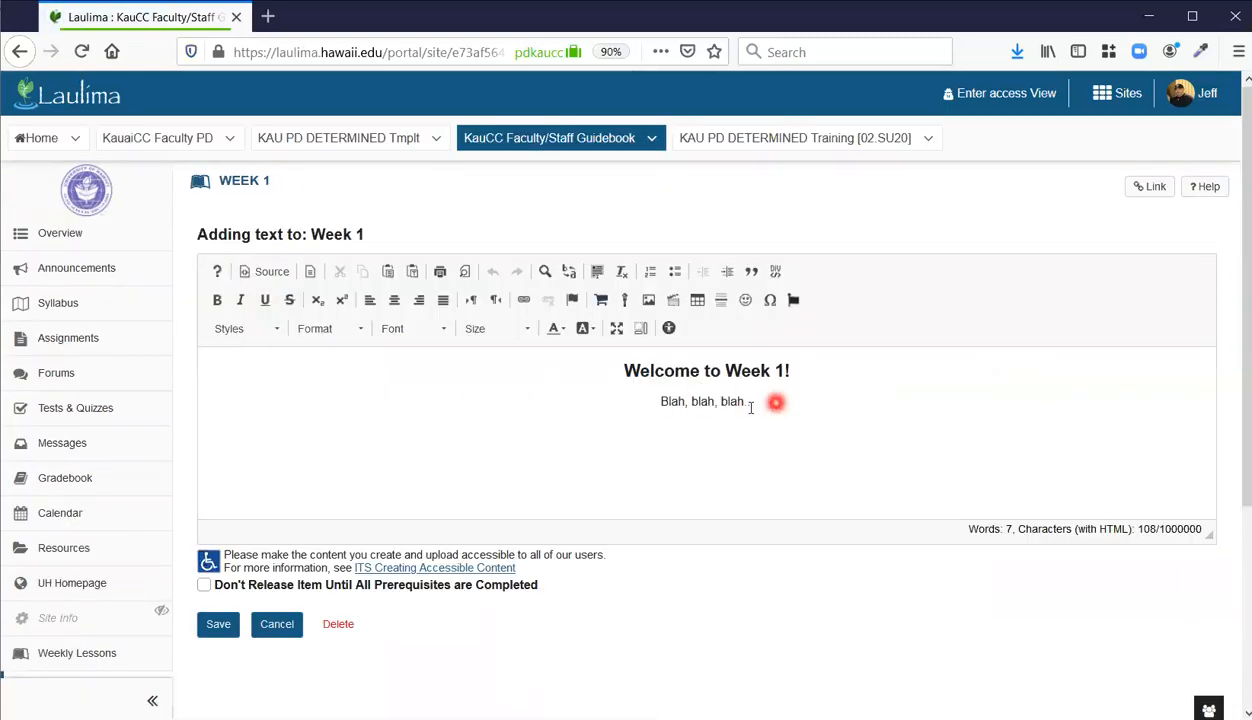
left_click_drag(775, 400, 640, 418)
key("Delete")
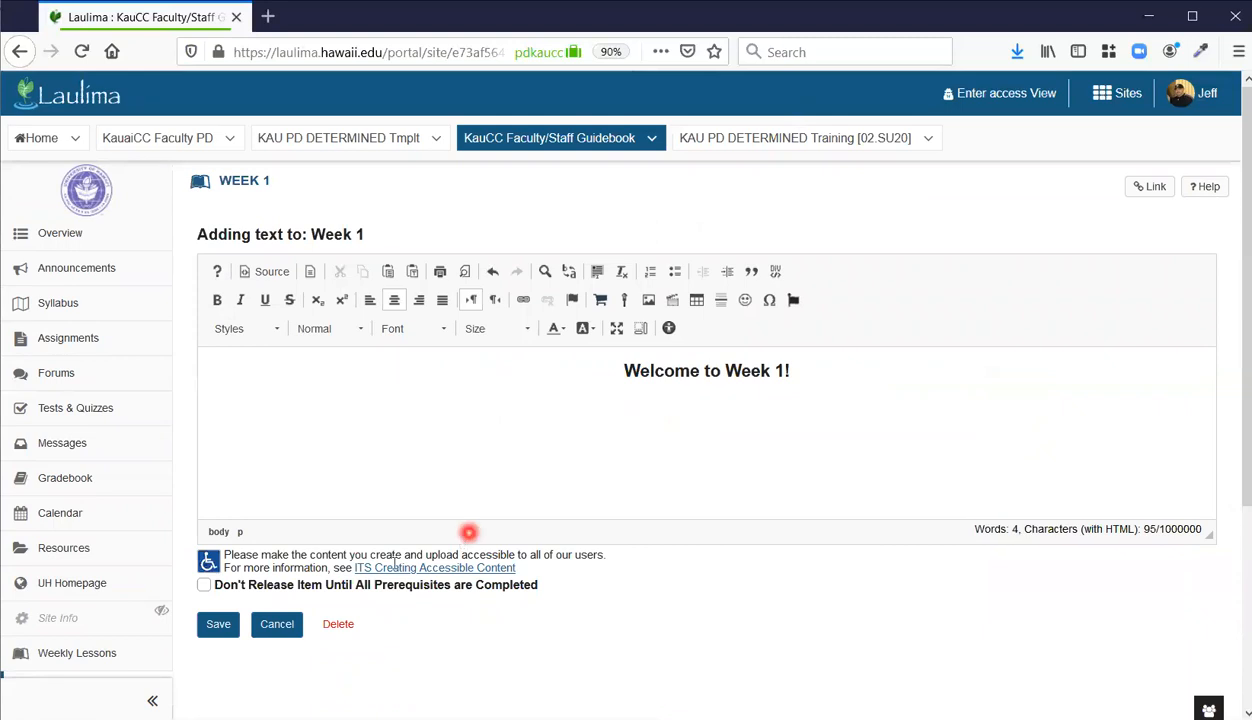
left_click(213, 622)
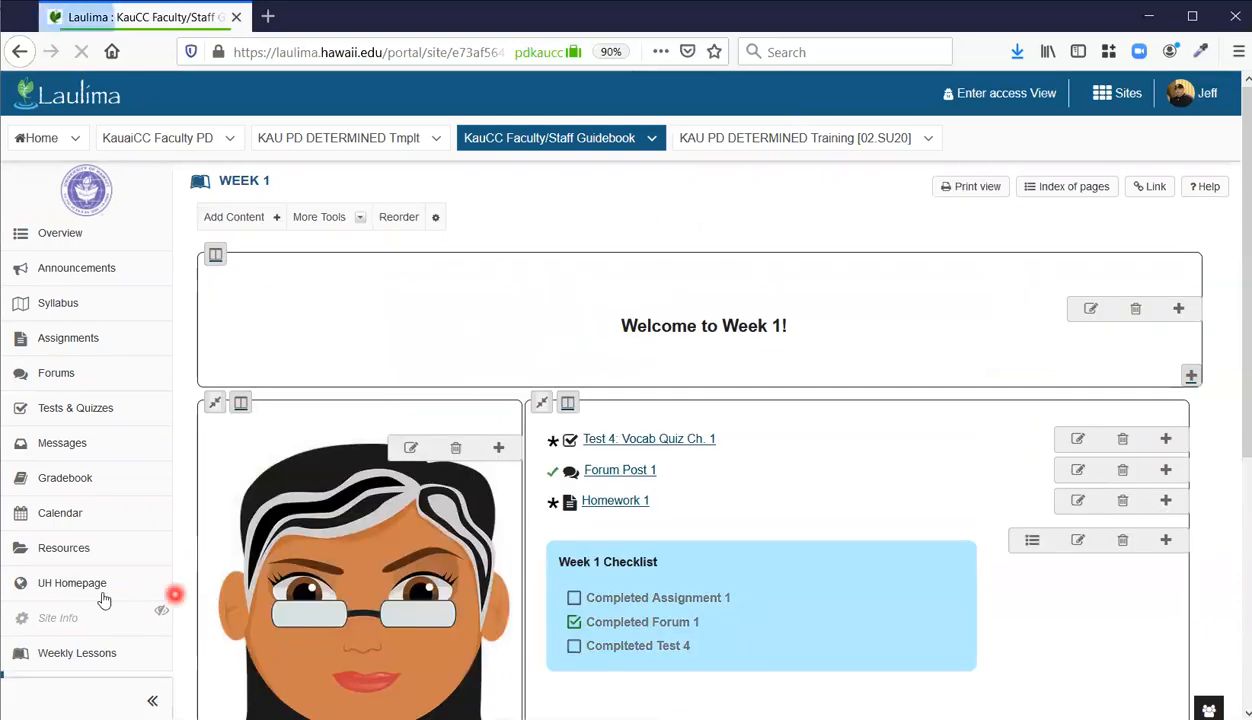
Check the welcome text on the duplicate Week 1 page and on the first-listed one
scroll(98, 589, "down", 4)
left_click(125, 470)
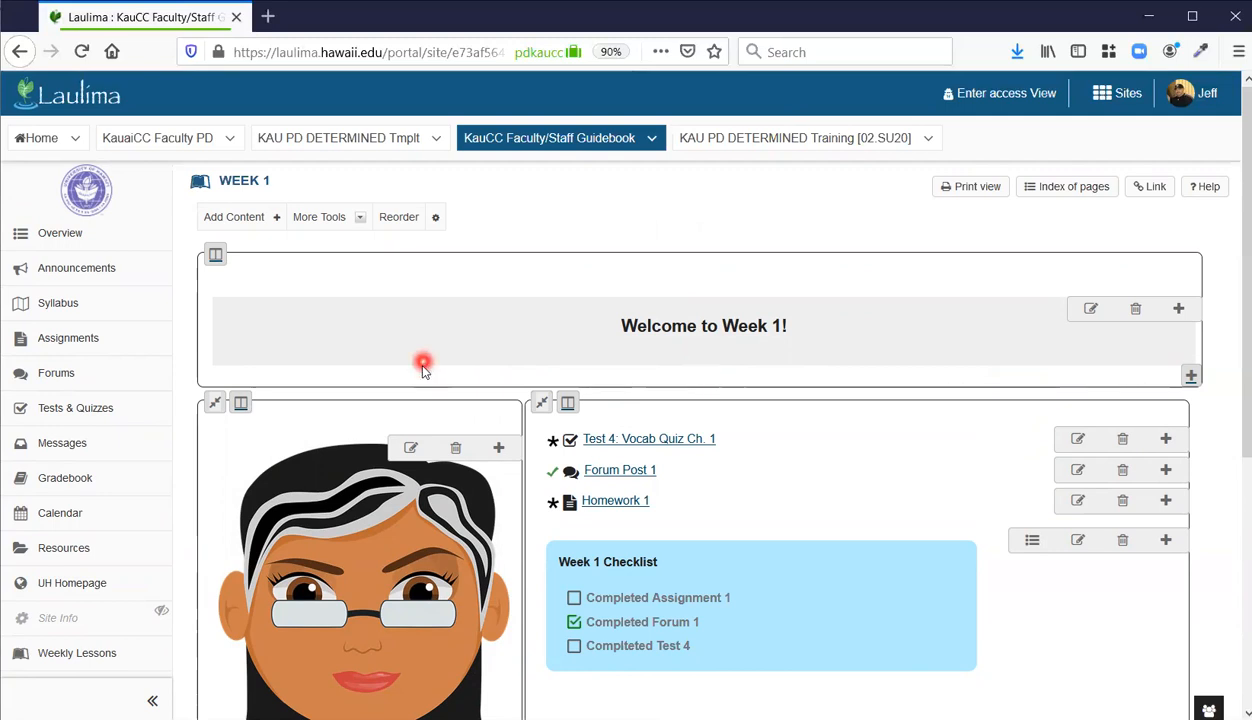
scroll(425, 358, "down", 1)
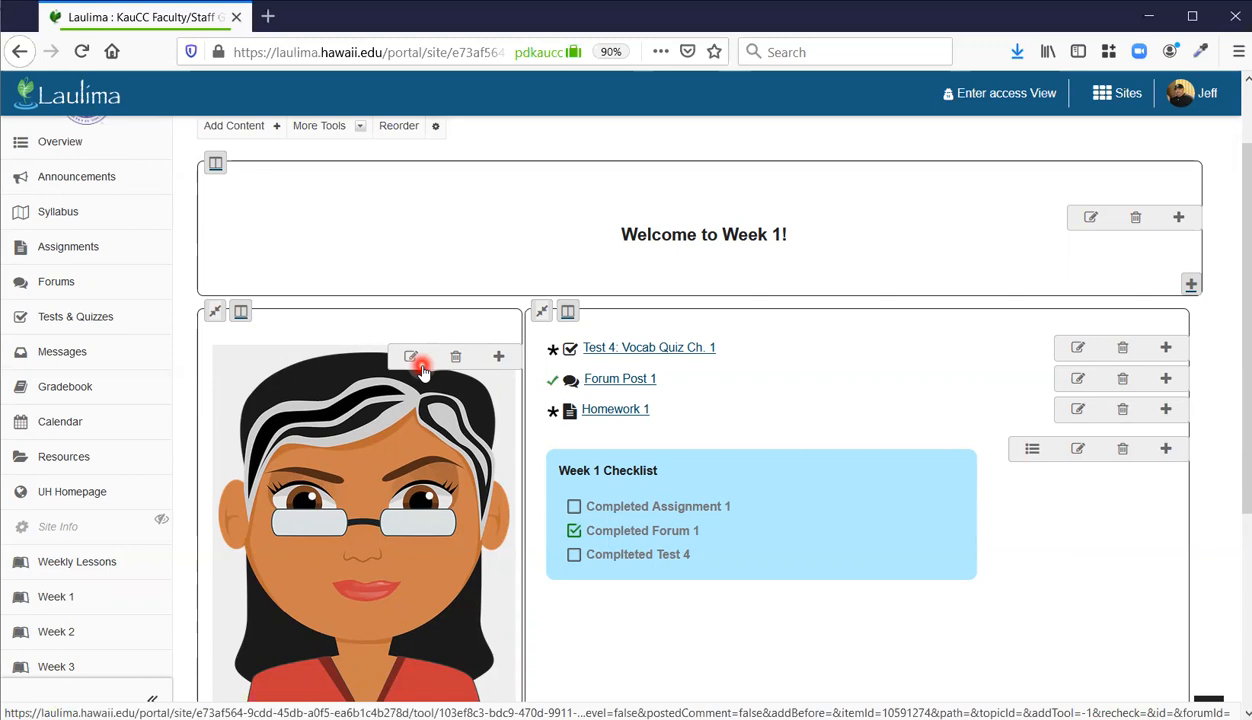
scroll(320, 400, "down", 3)
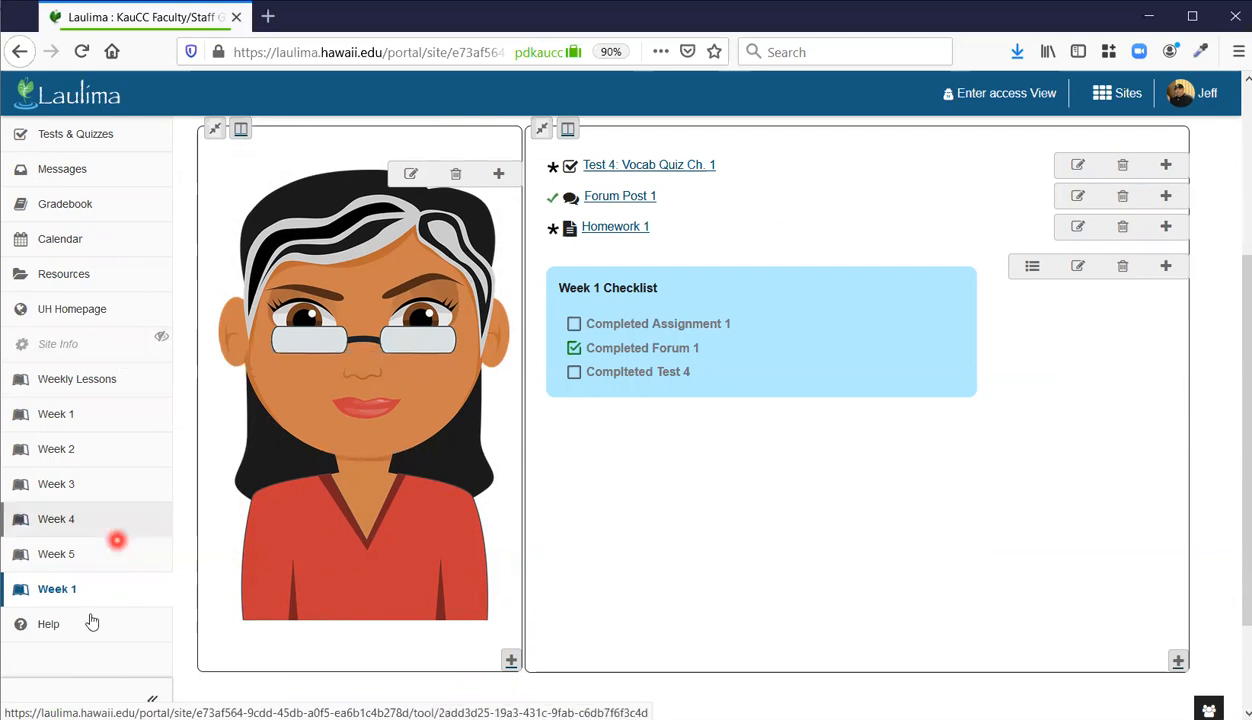
left_click(131, 415)
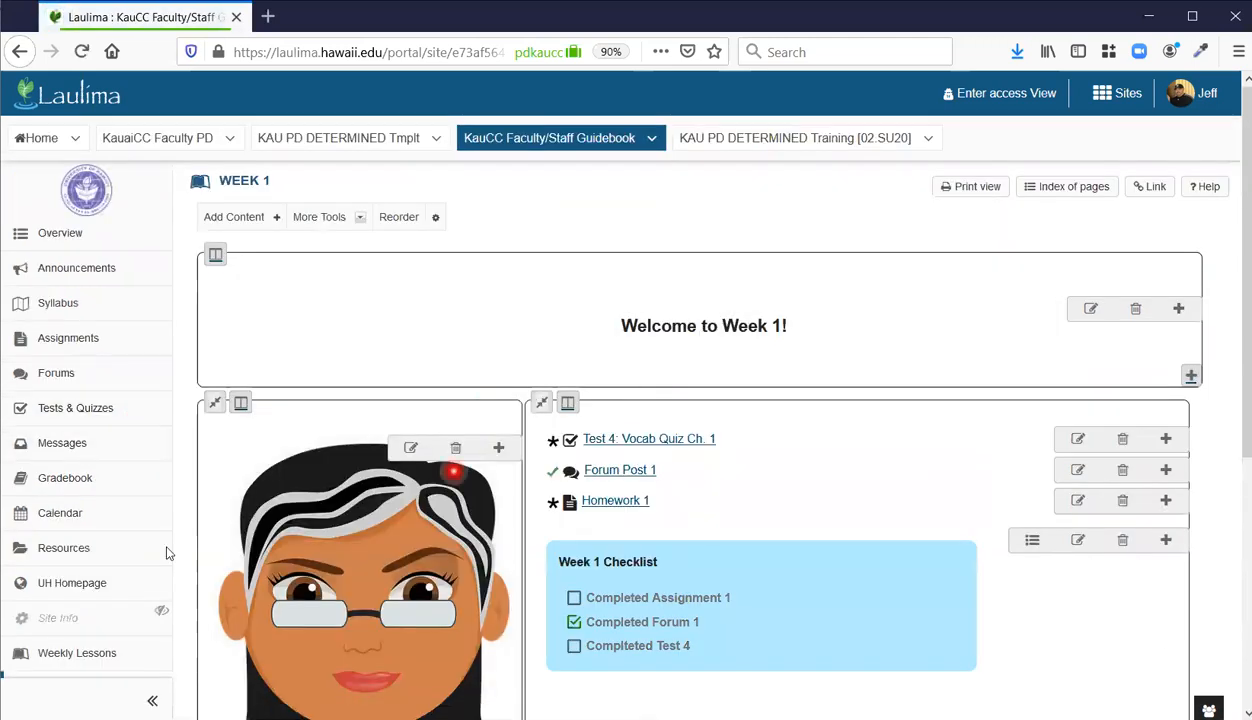
Open the last-listed Week 1 page, add the line "Blah, blah, blah..." under its welcome heading and save
scroll(131, 548, "down", 4)
left_click(115, 505)
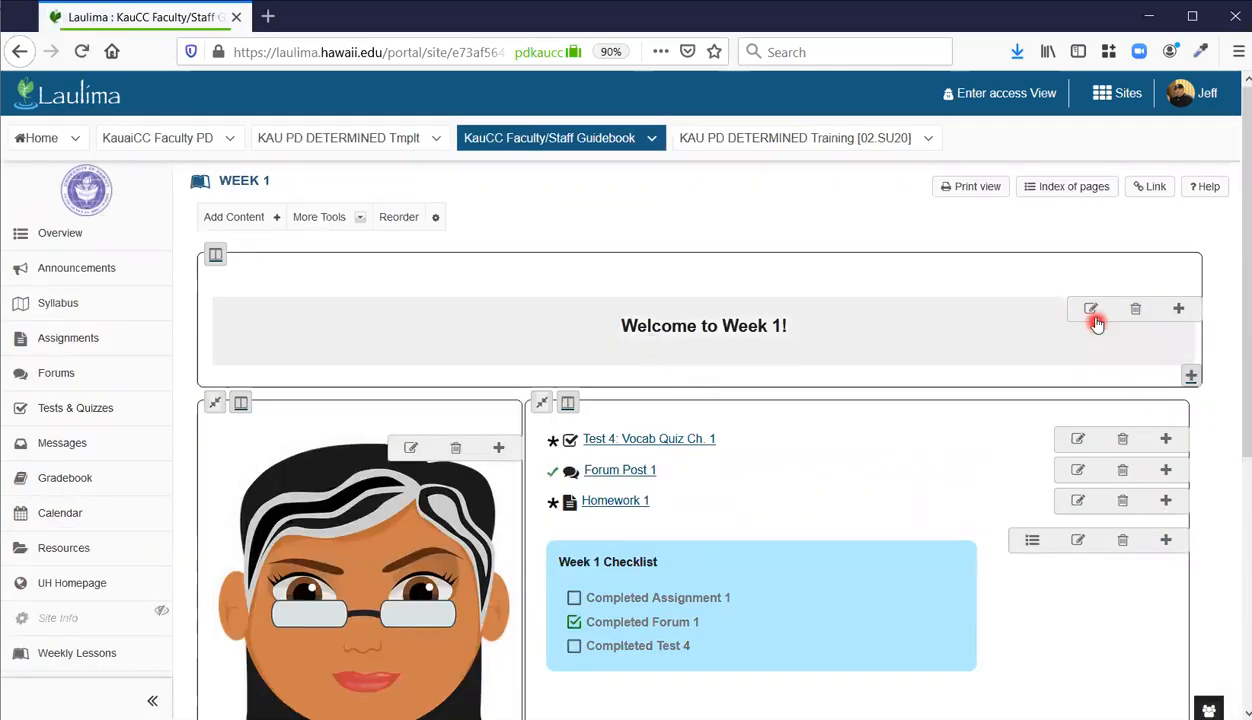
left_click(1091, 309)
left_click(671, 390)
type("Blah, blah, blah...")
left_click(218, 624)
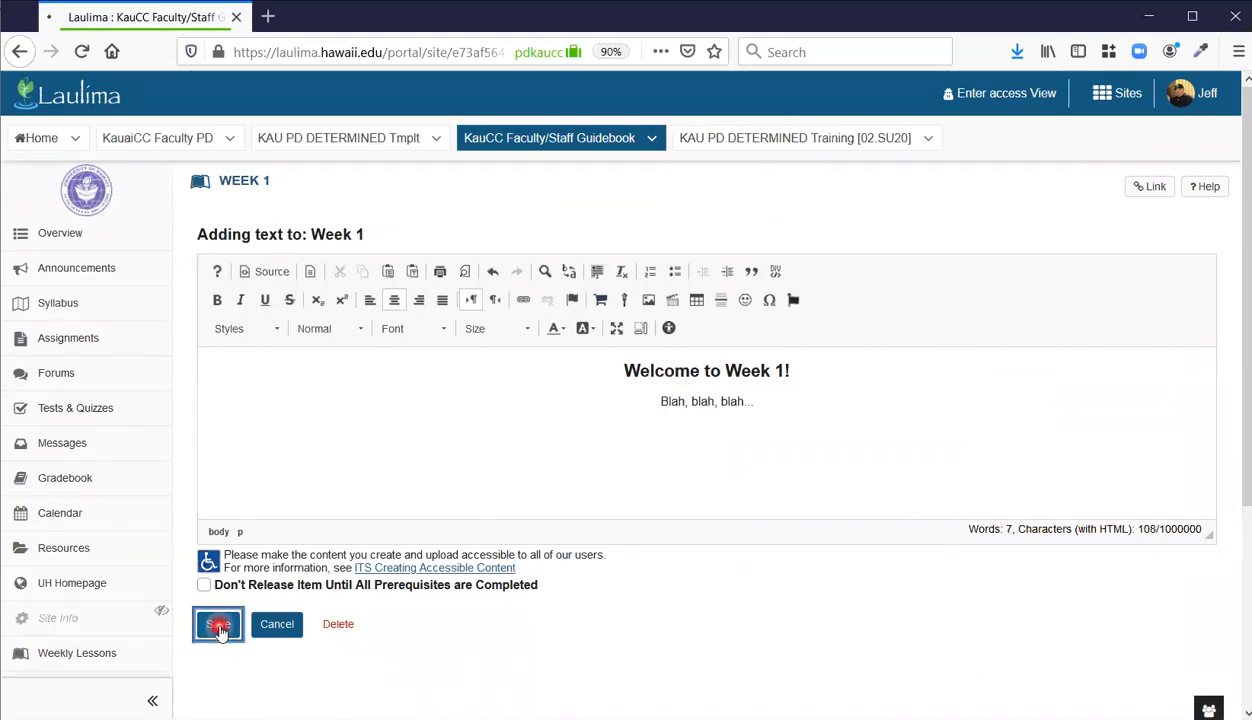
Open the first-listed Week 1 page and check its welcome text and the Week 1 entries in the site navigation
scroll(123, 638, "down", 4)
left_click(123, 322)
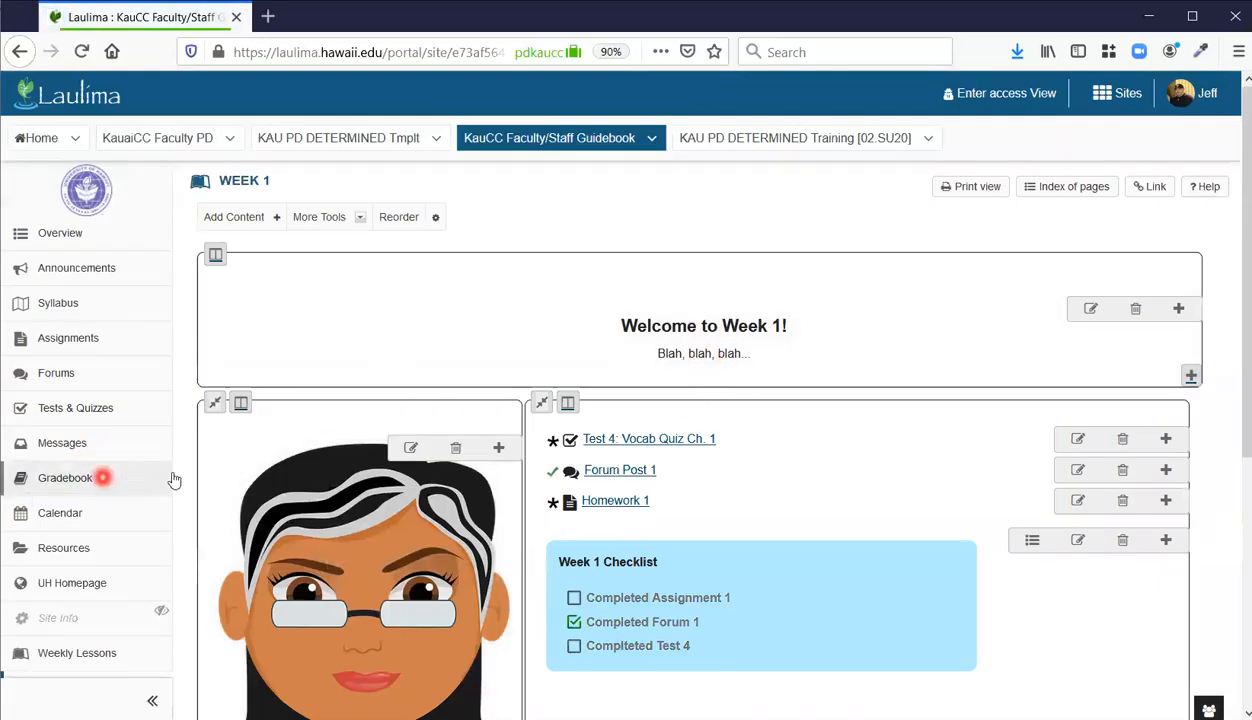
scroll(173, 480, "down", 4)
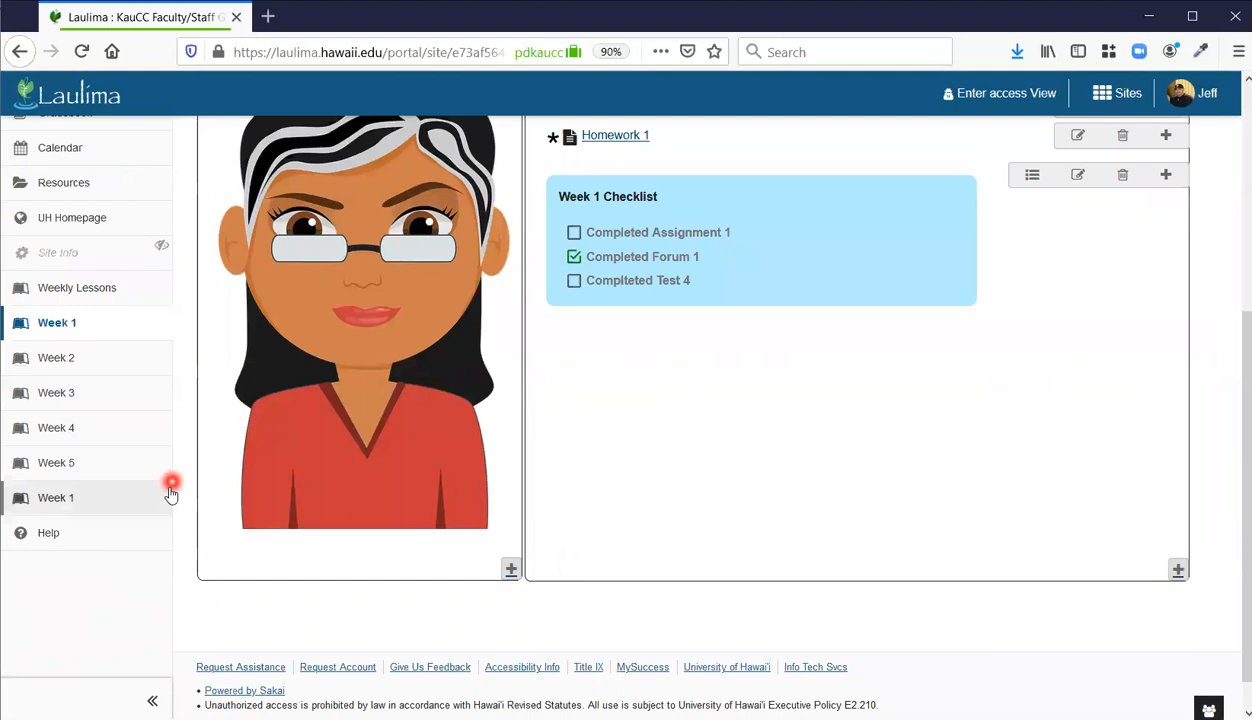
scroll(150, 500, "up", 4)
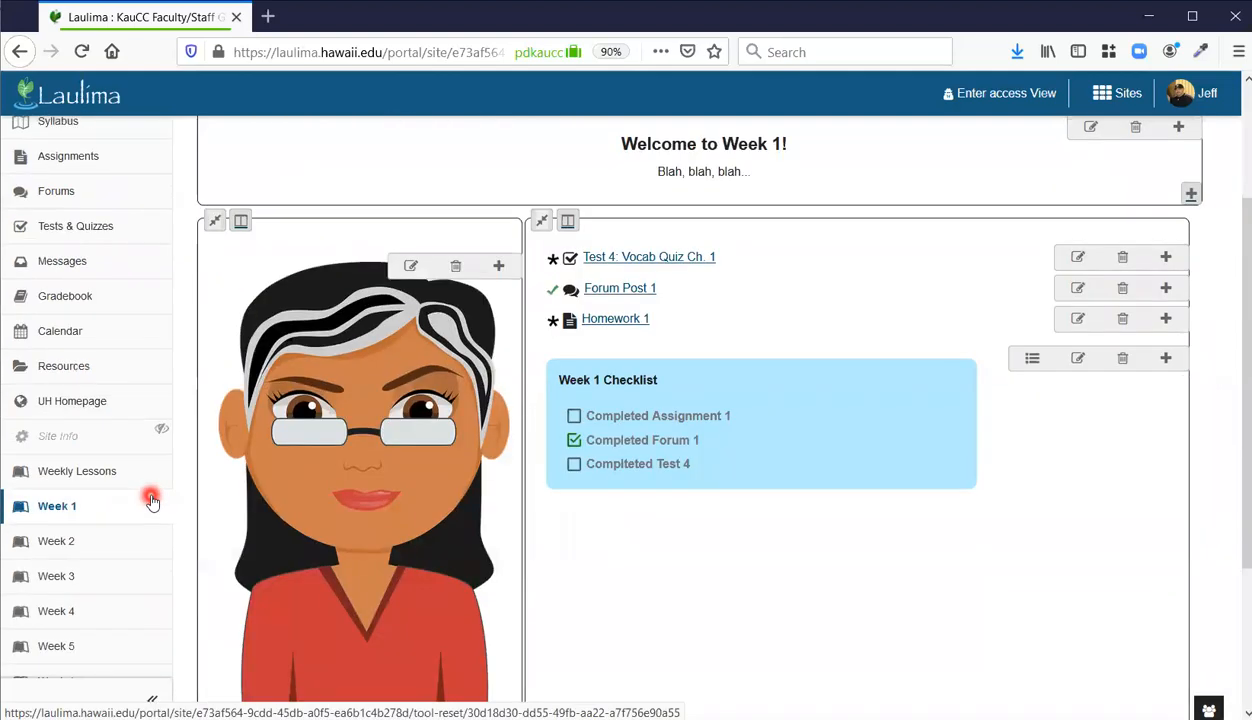
left_click(356, 218)
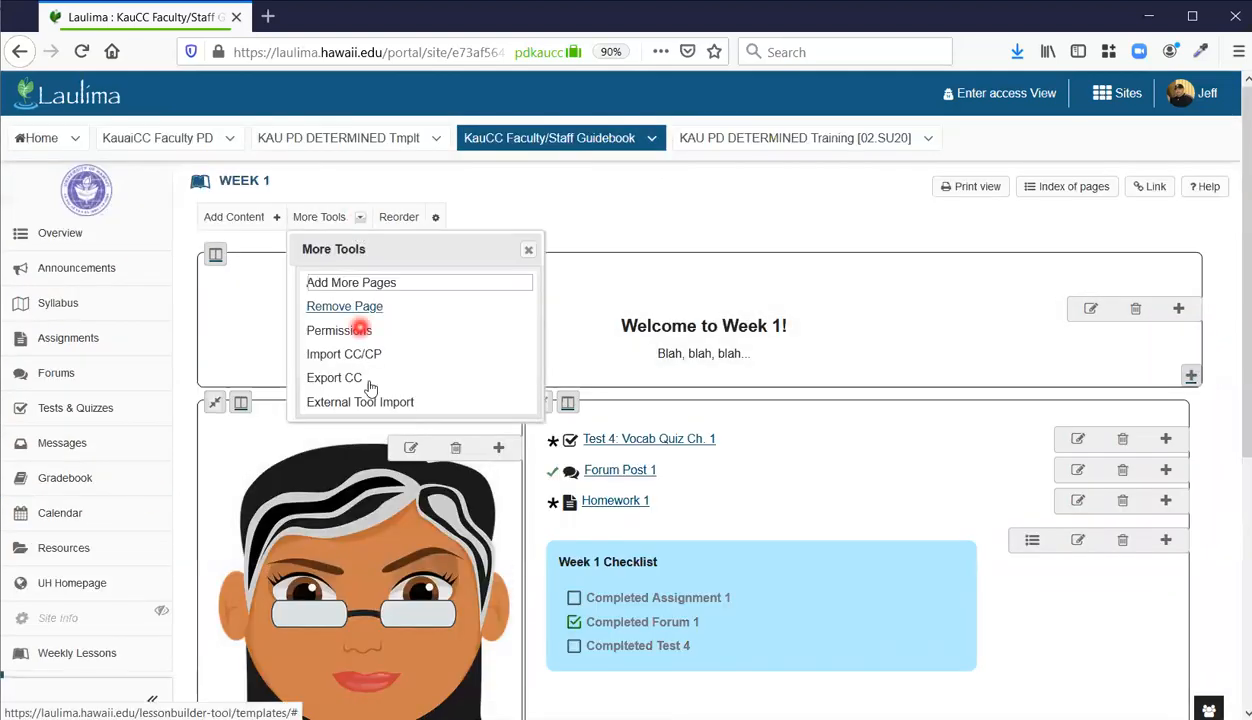
left_click(345, 312)
left_click(178, 452)
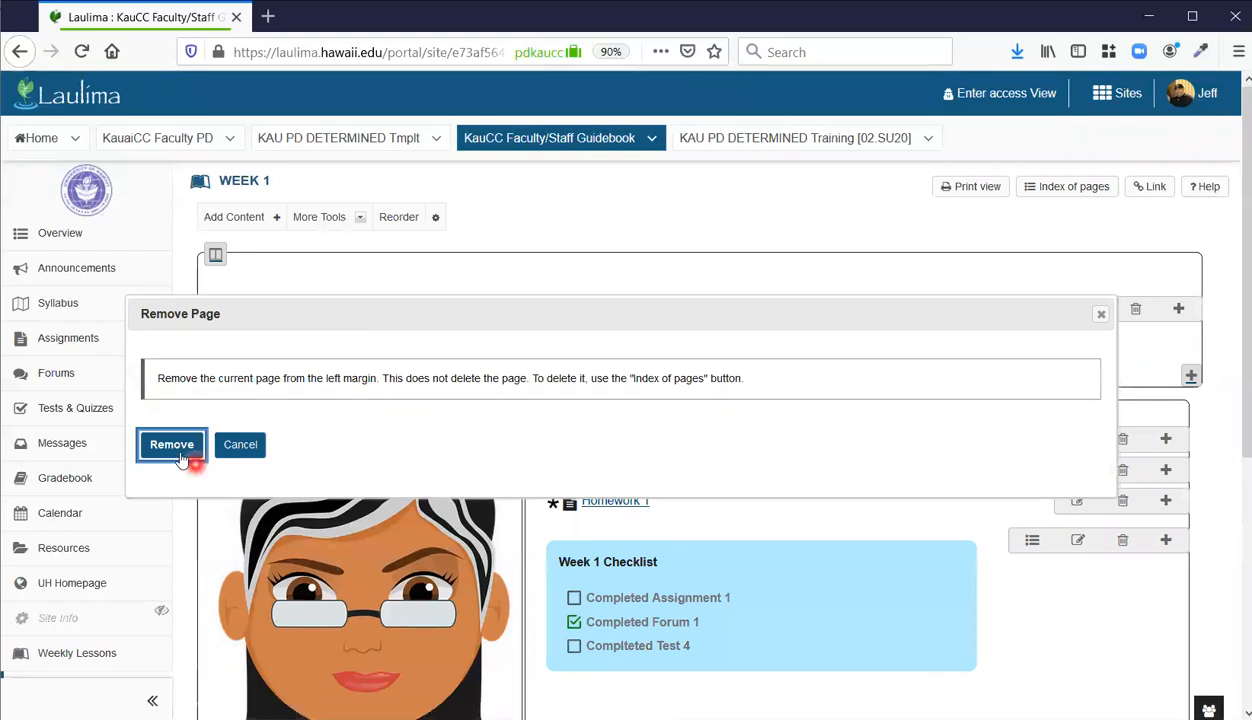
left_click(240, 444)
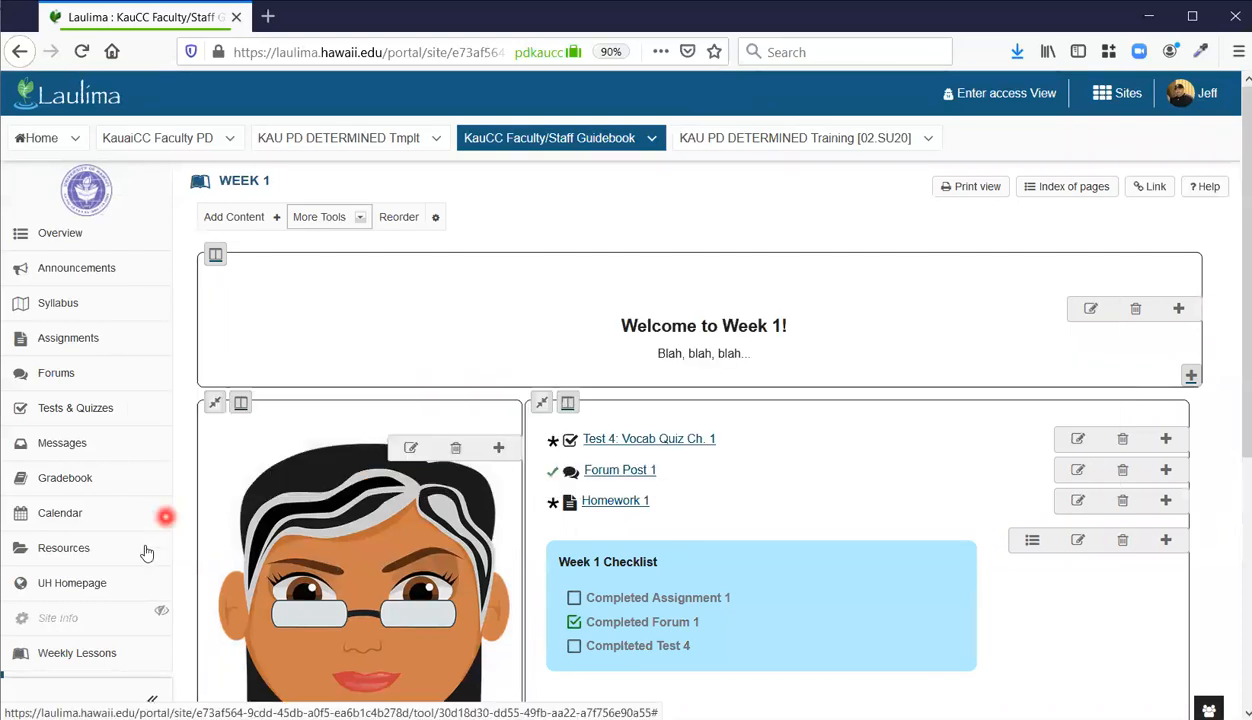
Open the duplicate Week 1 page listed after Week 5 and remove it from the left margin
scroll(144, 547, "down", 4)
left_click(128, 468)
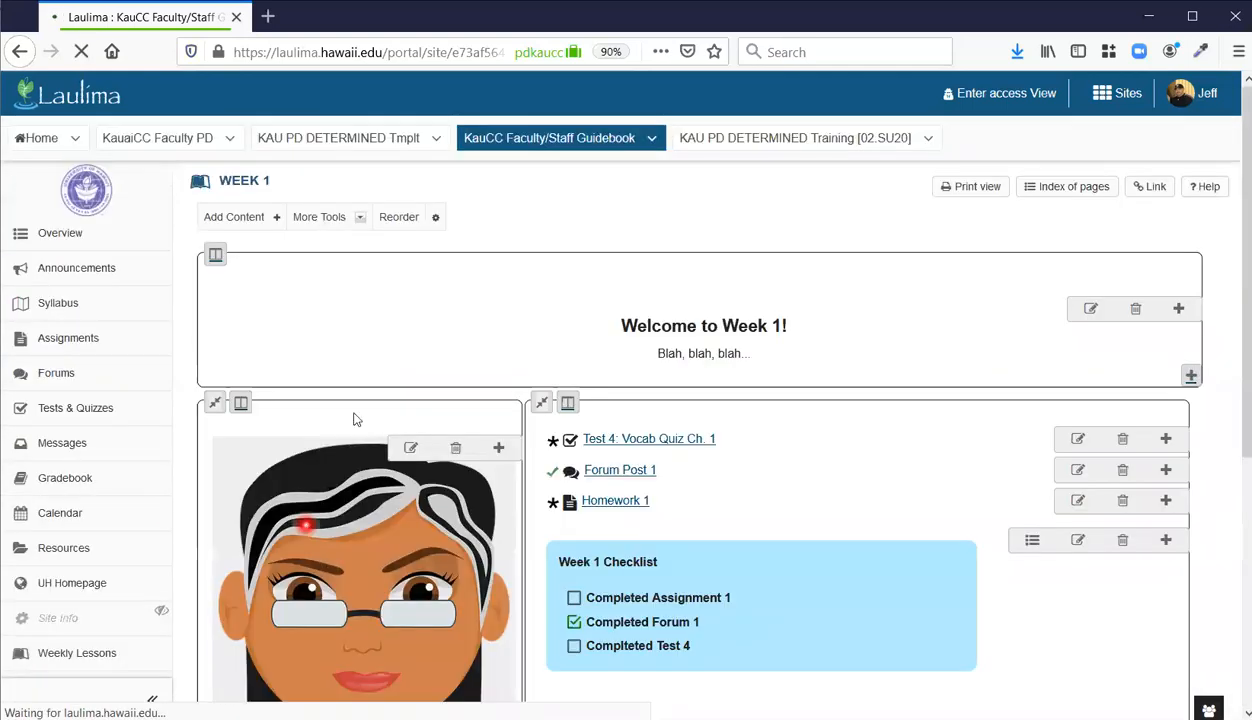
left_click(358, 219)
left_click(341, 310)
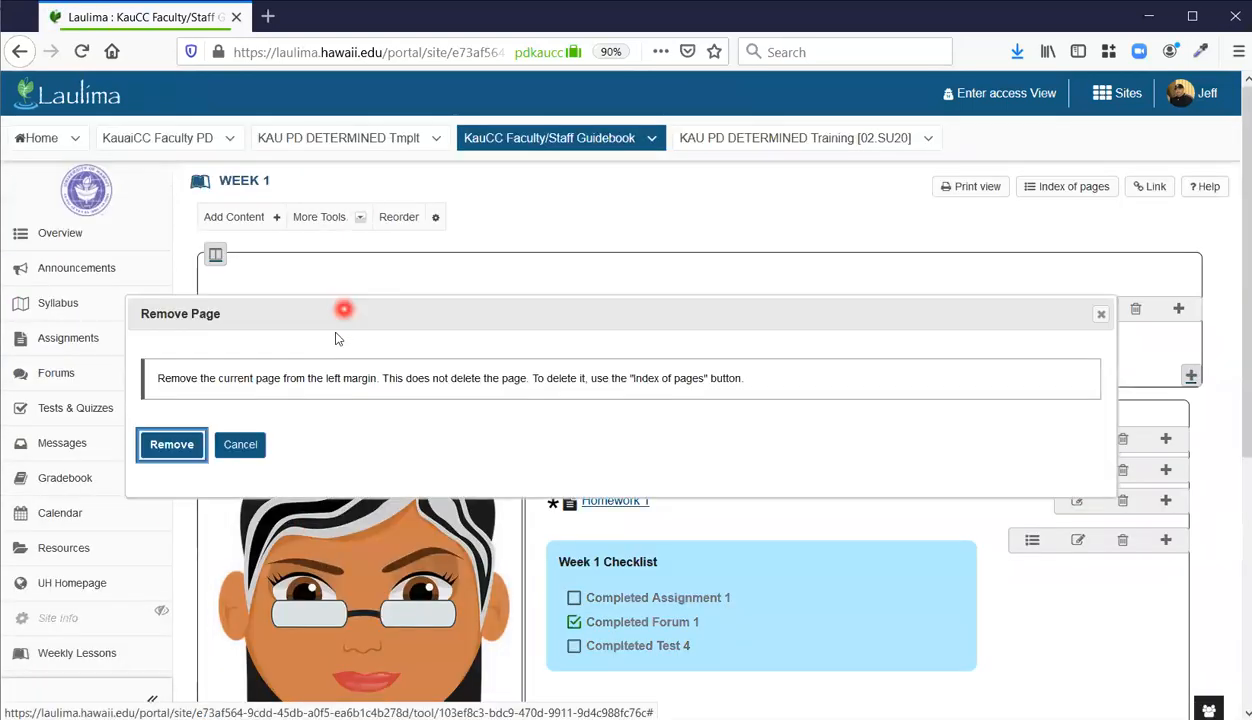
left_click(170, 446)
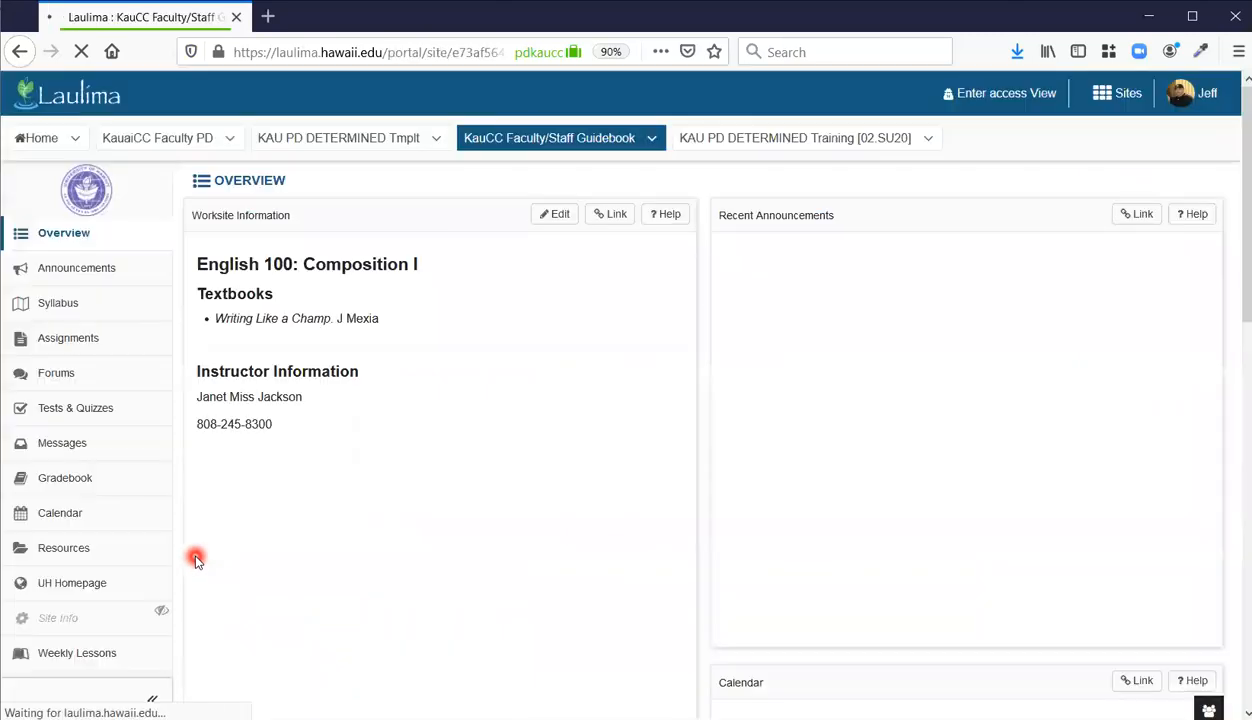
Check the site navigation after the removal and open the remaining Week 1 page to review its content
scroll(90, 572, "down", 2)
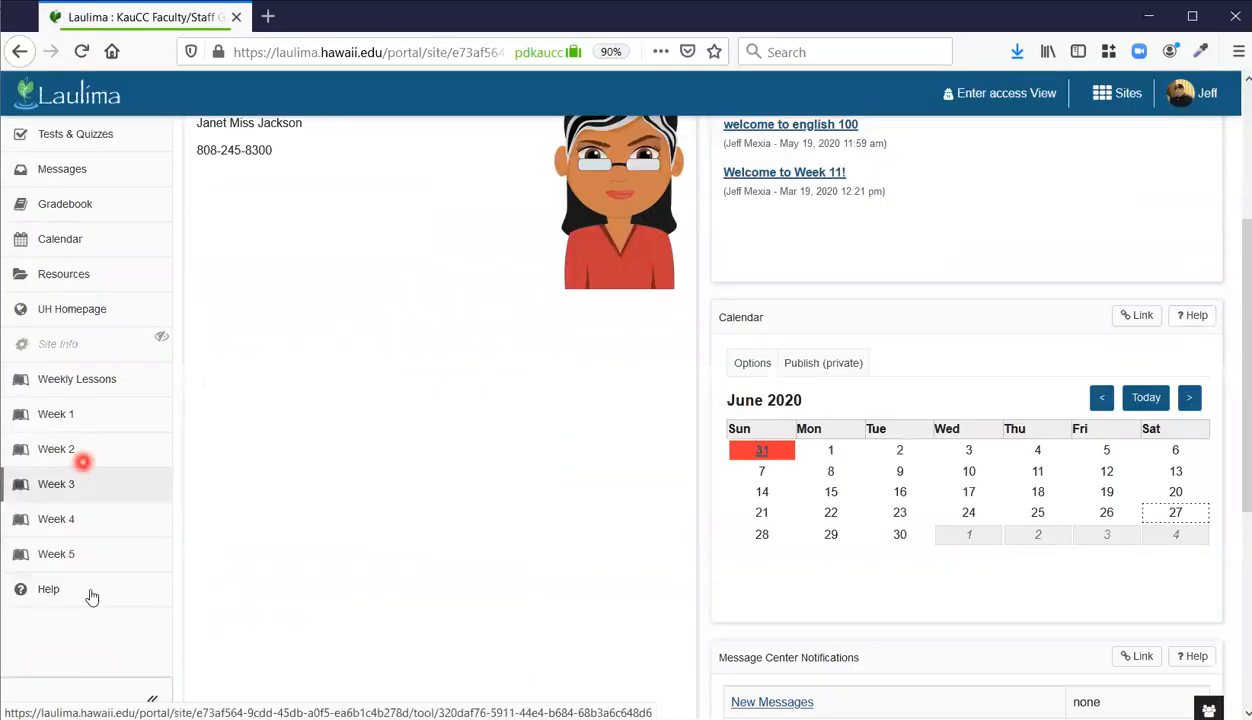
left_click(123, 414)
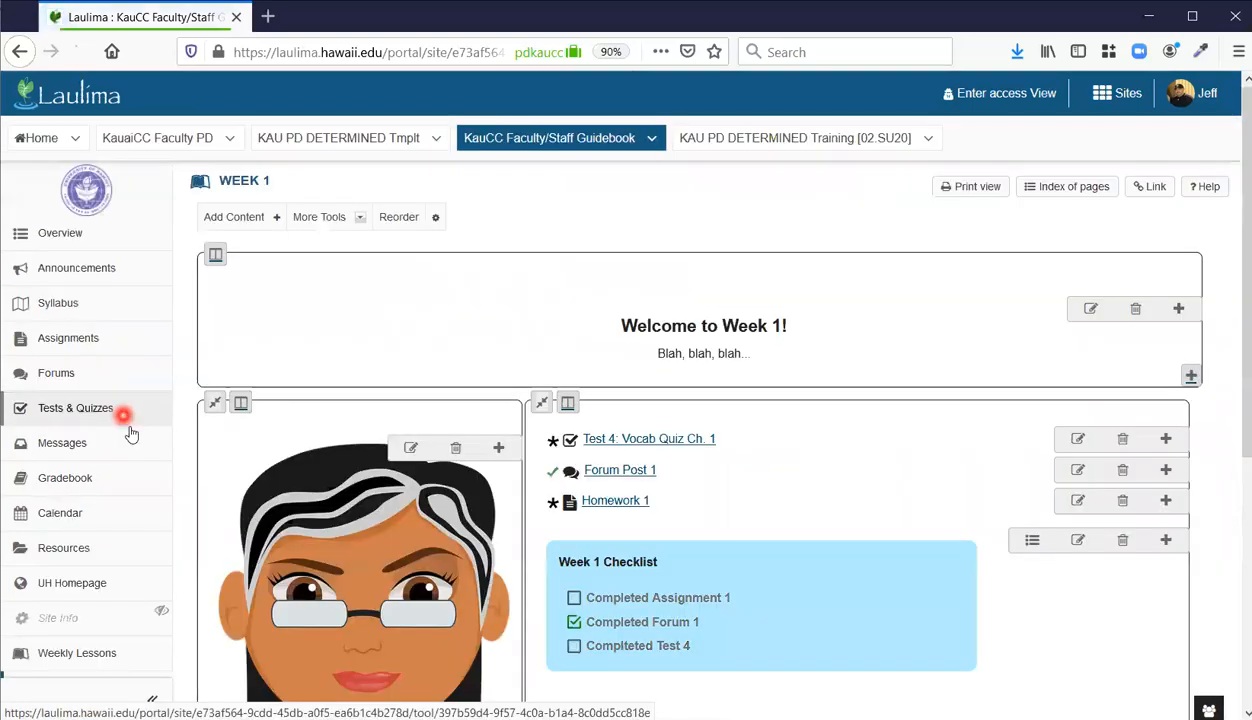
scroll(164, 628, "down", 3)
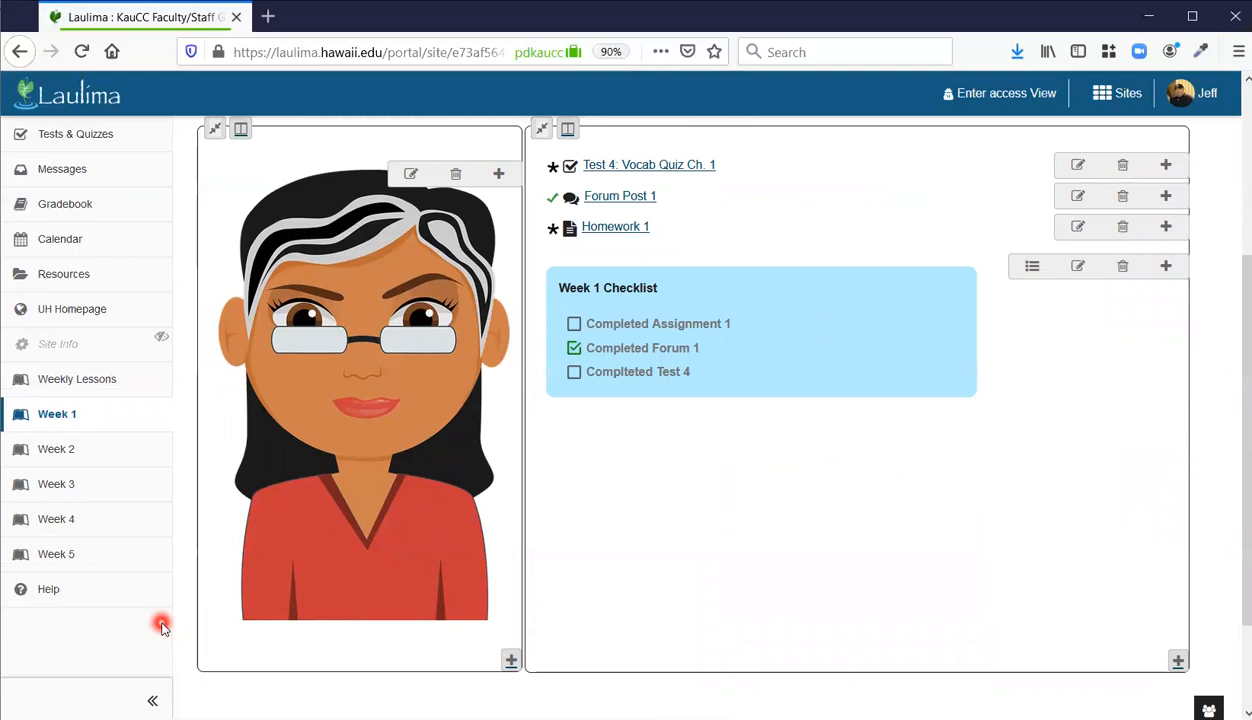
Reorder the Week 1 page items so Homework 1 comes before Test 4: Vocab Quiz Ch. 1, save and check the new order
scroll(164, 628, "up", 3)
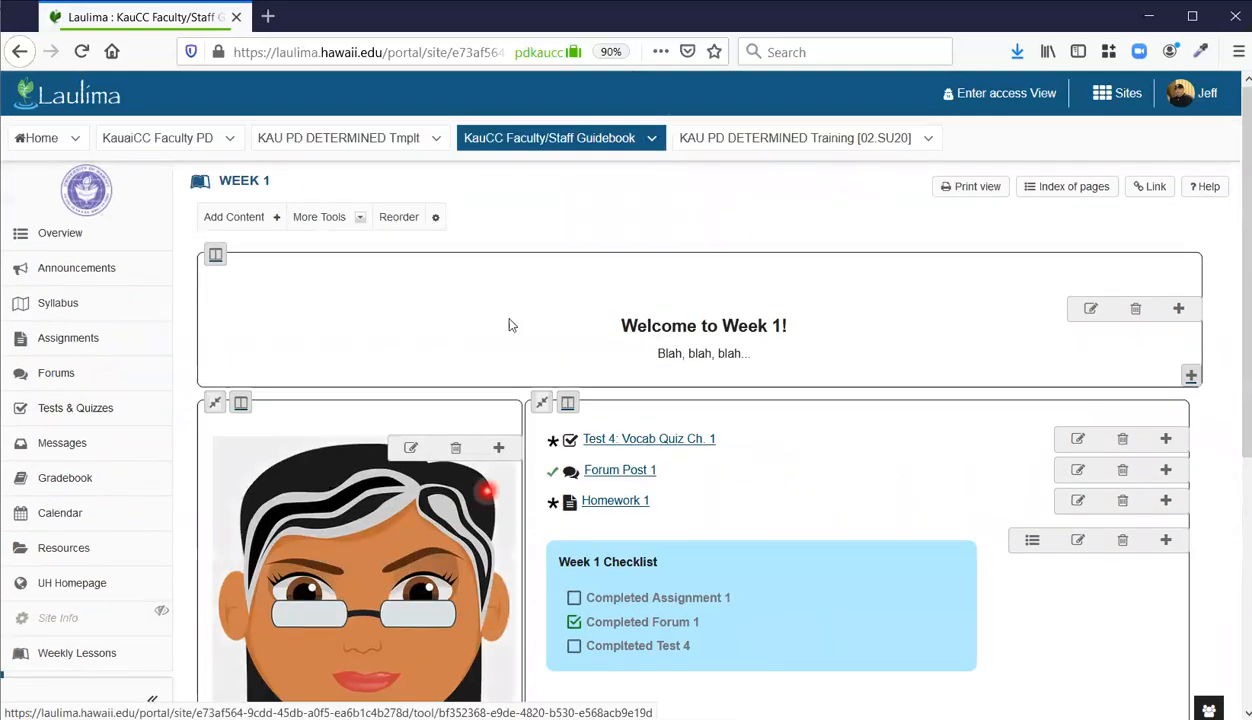
left_click(396, 226)
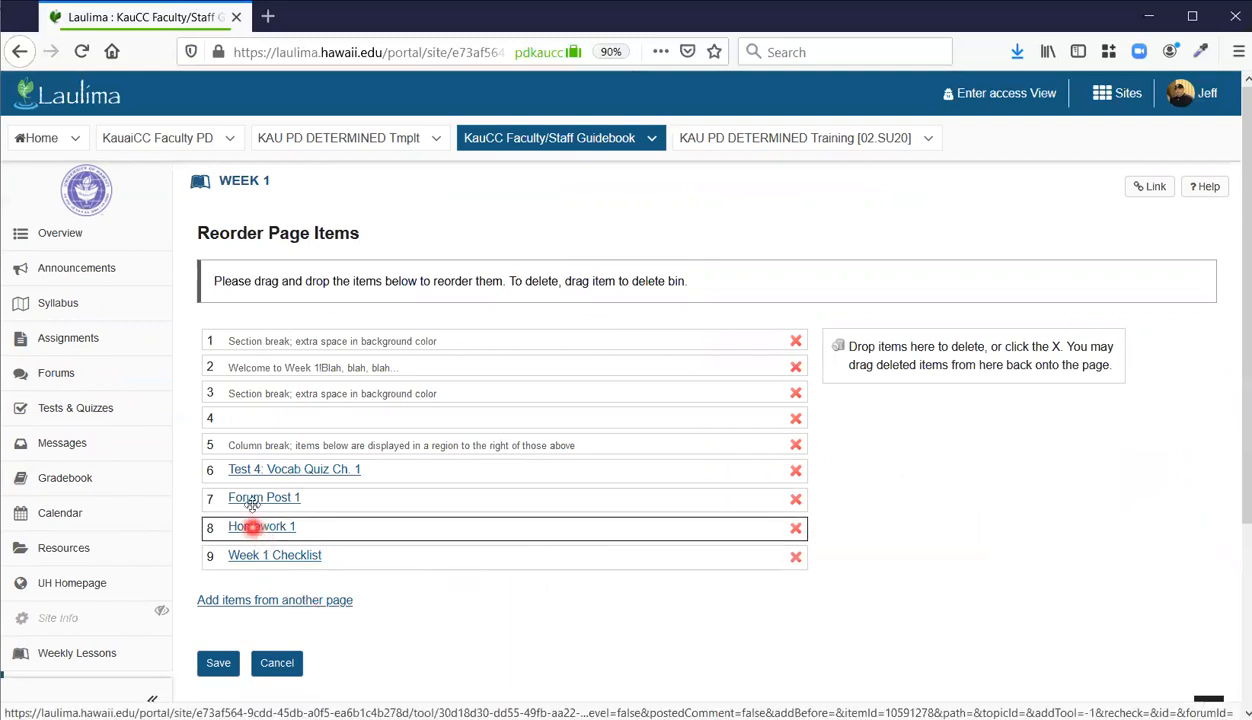
left_click_drag(241, 530, 243, 466)
left_click(223, 670)
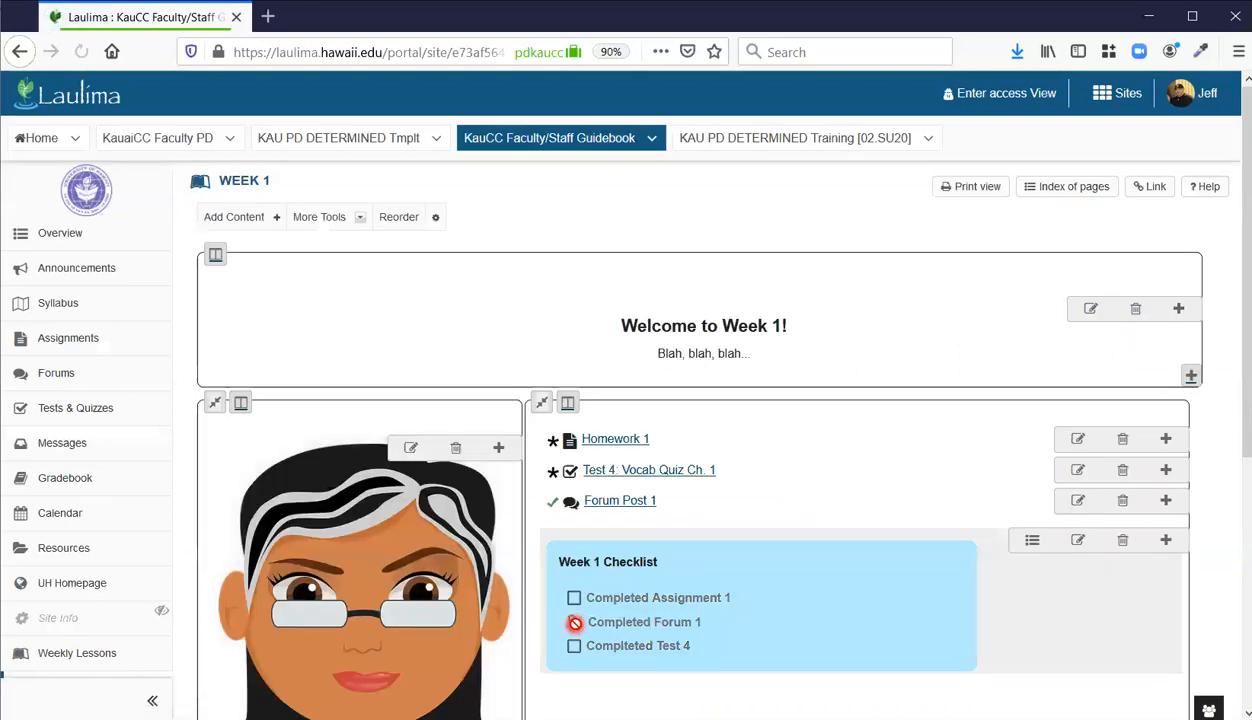
scroll(575, 623, "down", 2)
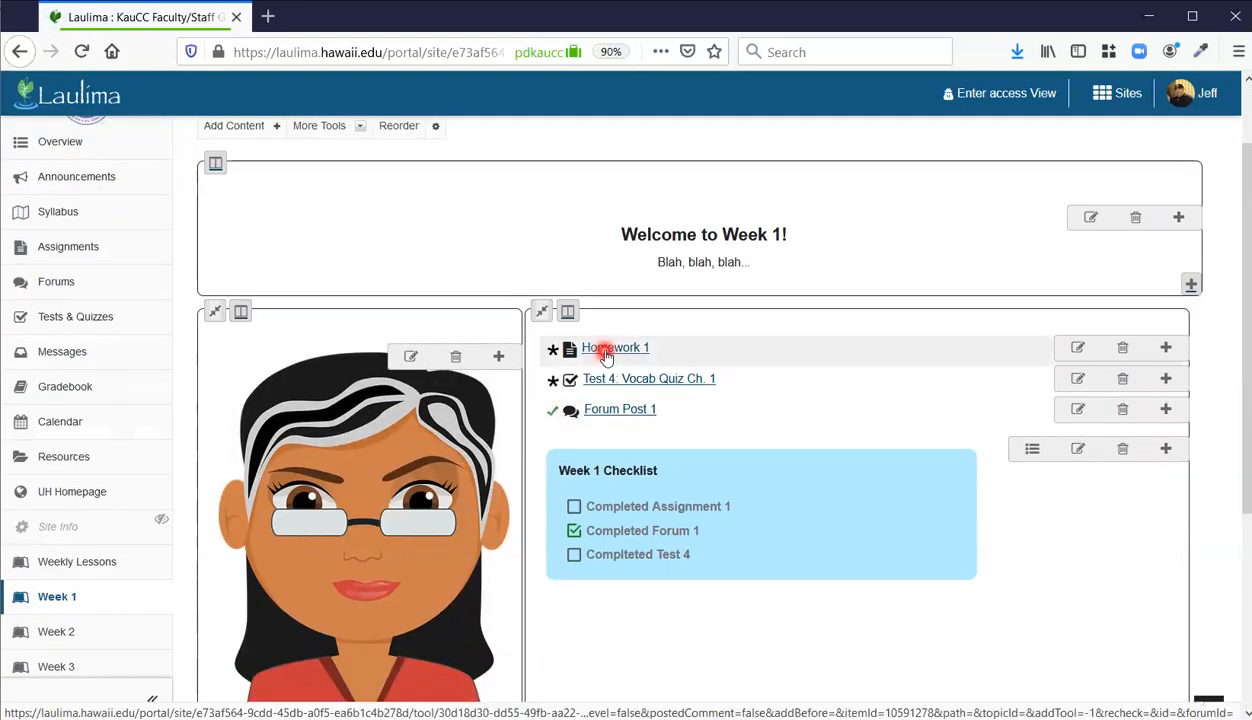
Move the second section break below the image in the Week 1 item order, save and review the resulting layout
left_click(396, 143)
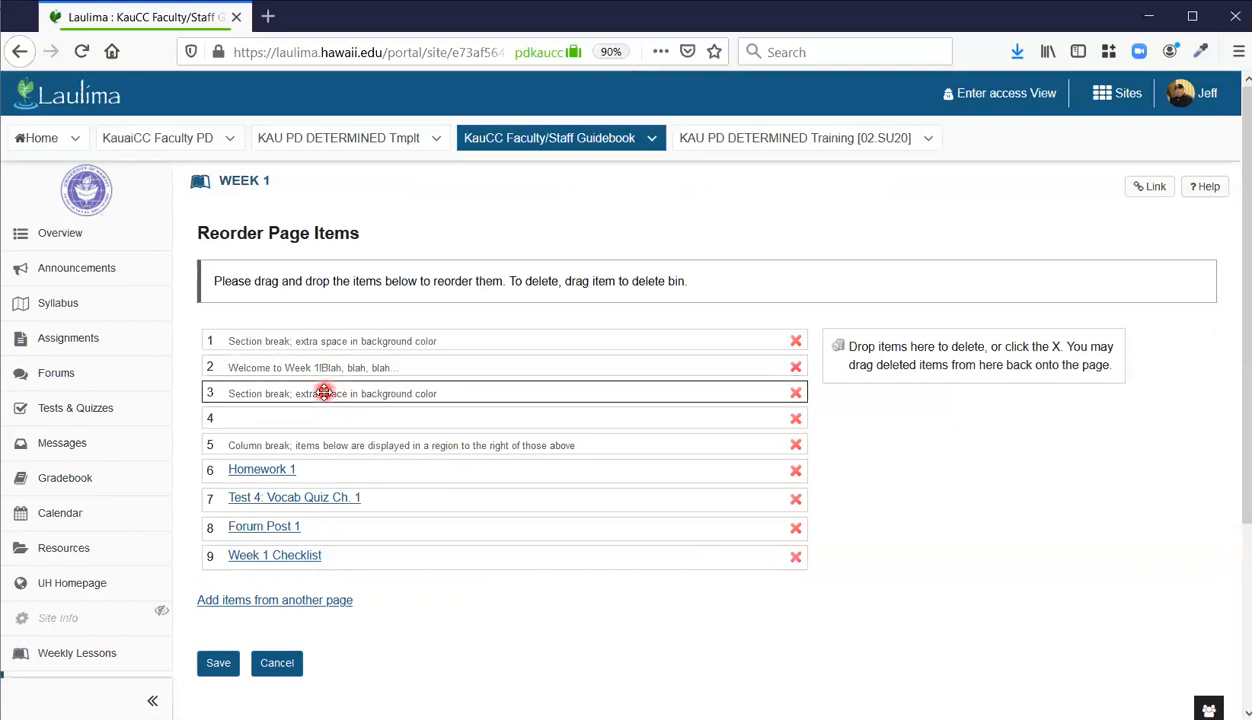
left_click_drag(324, 393, 327, 424)
left_click(225, 667)
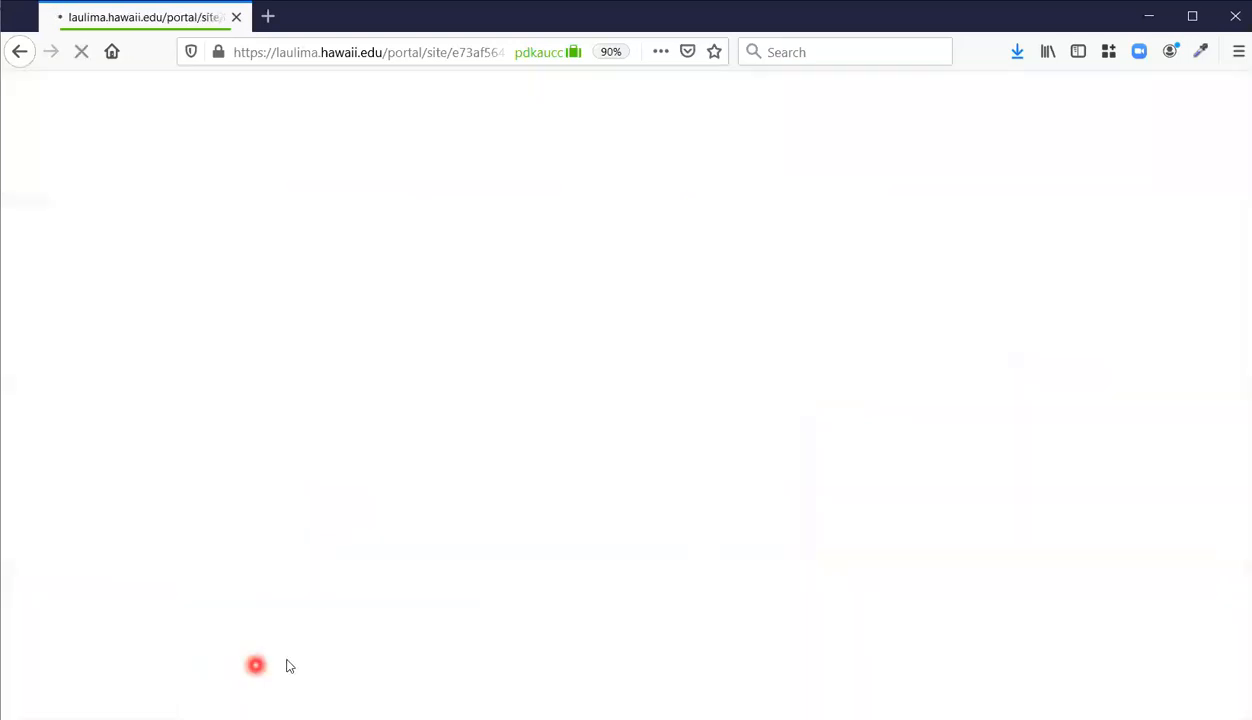
scroll(634, 609, "down", 4)
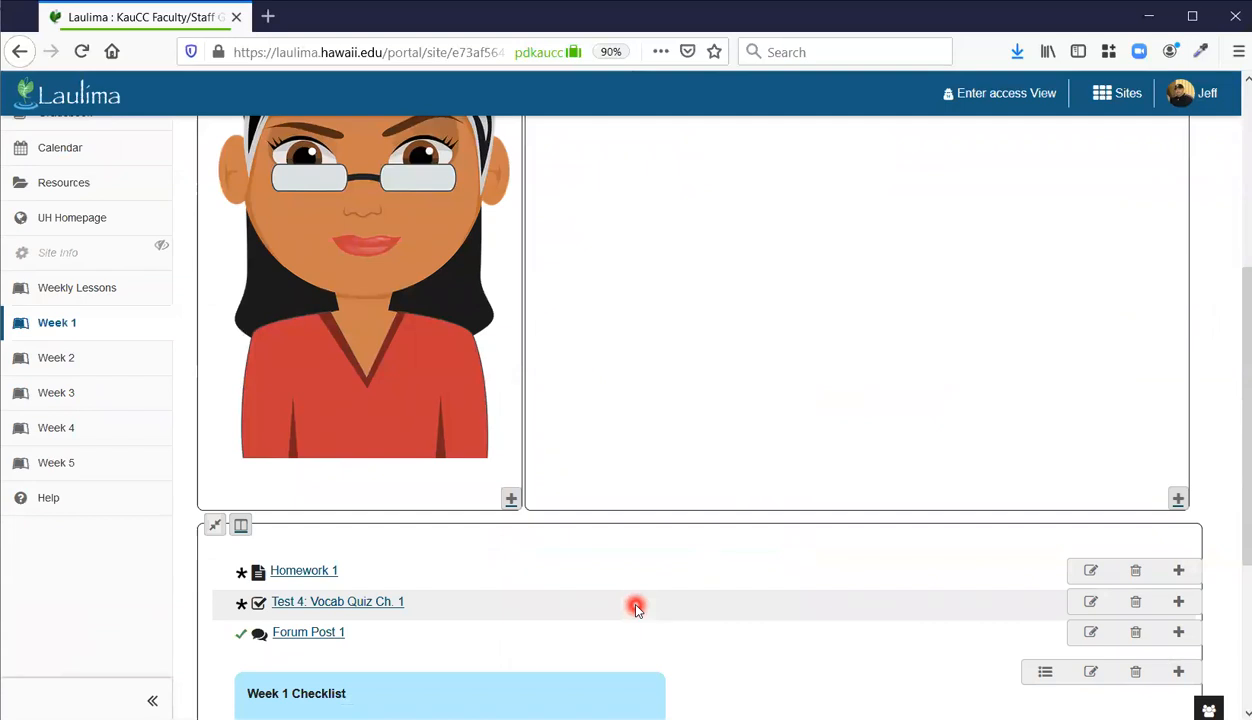
scroll(636, 608, "up", 4)
scroll(632, 595, "down", 1)
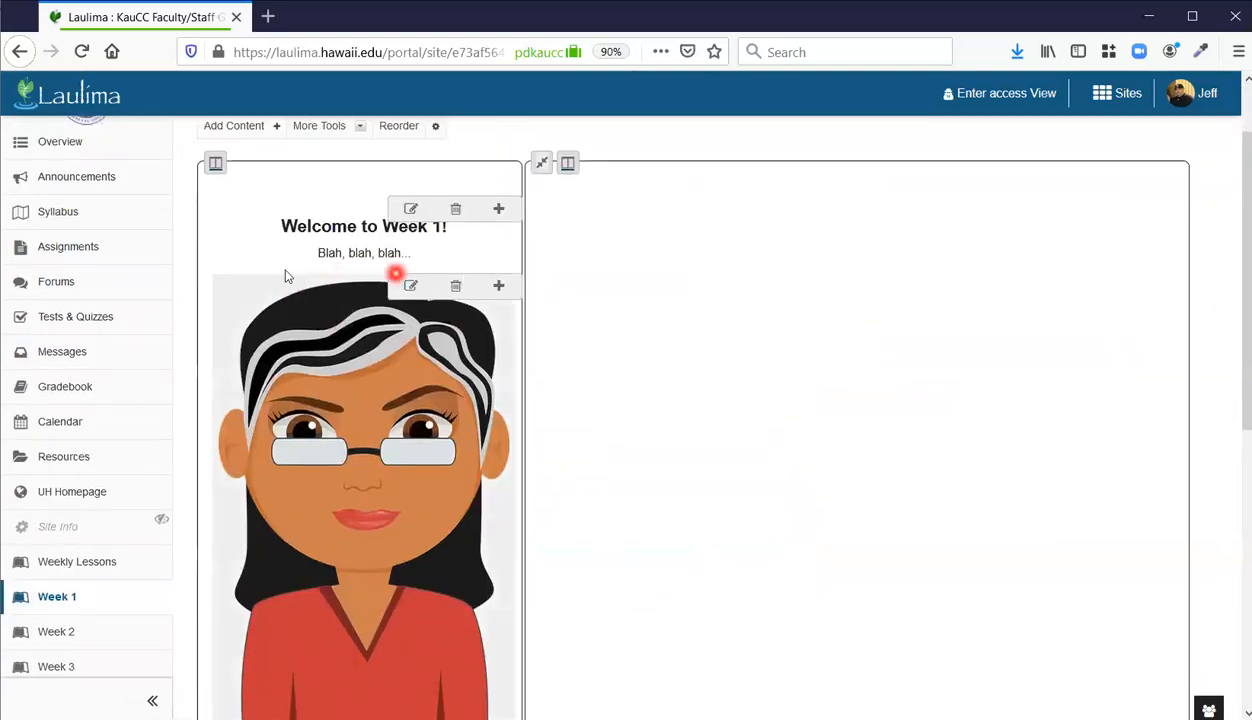
scroll(668, 364, "down", 3)
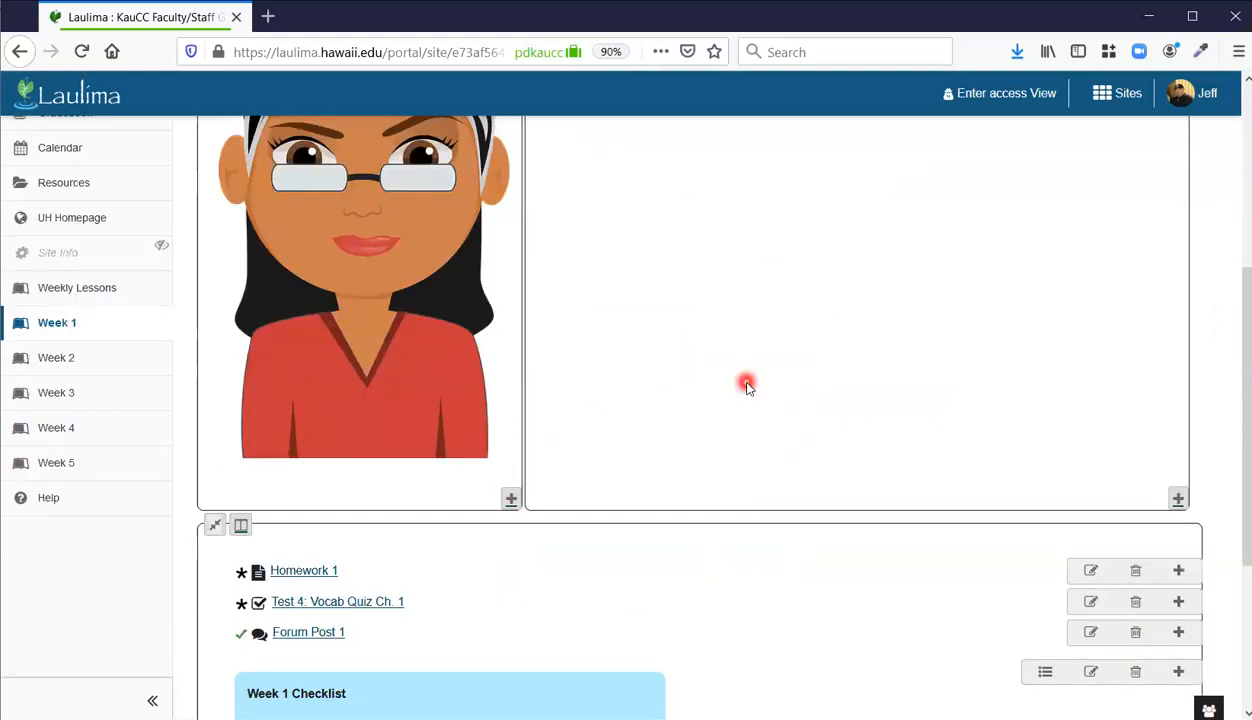
scroll(740, 385, "up", 2)
scroll(842, 462, "up", 2)
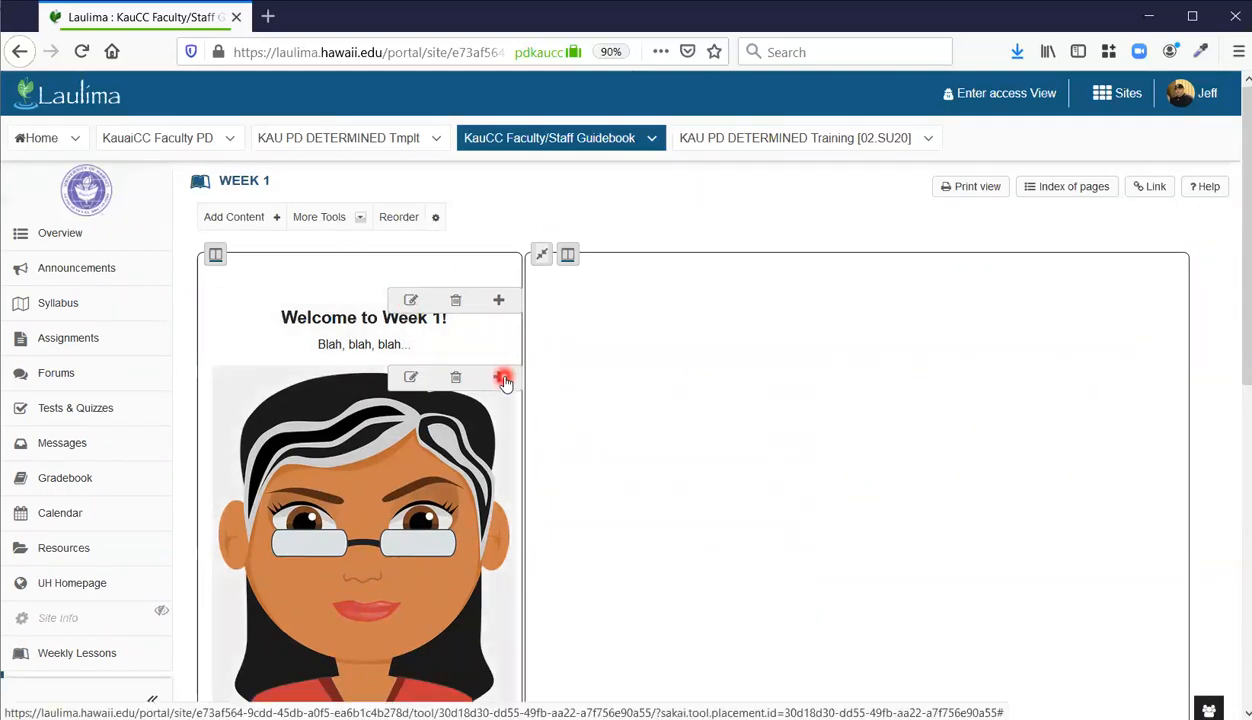
Merge the empty right column into the welcome section and insert a section break above the image
left_click(541, 255)
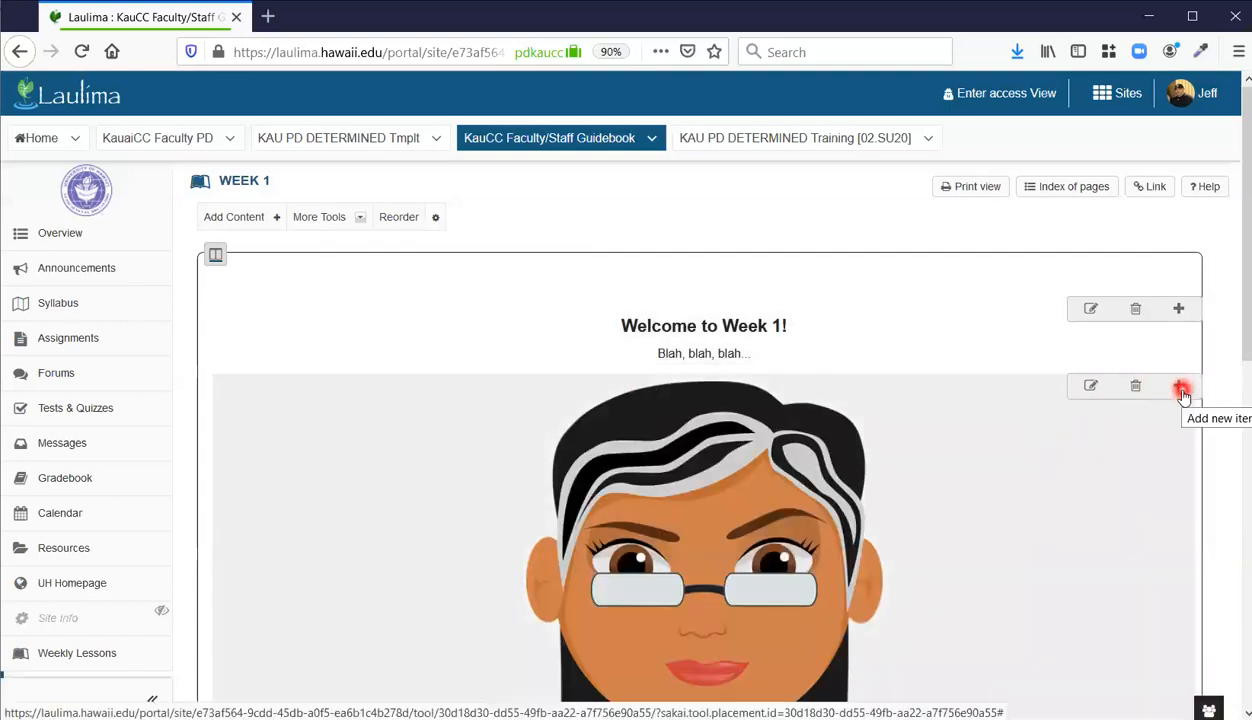
left_click(1181, 389)
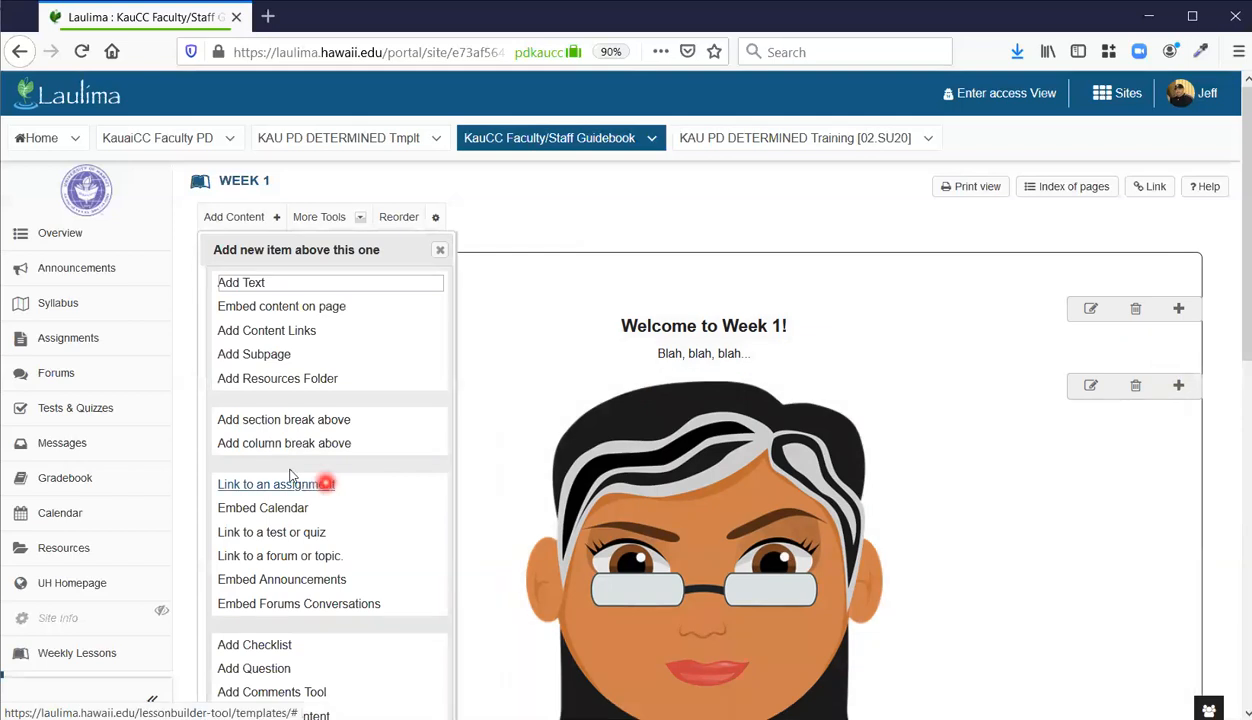
left_click(276, 426)
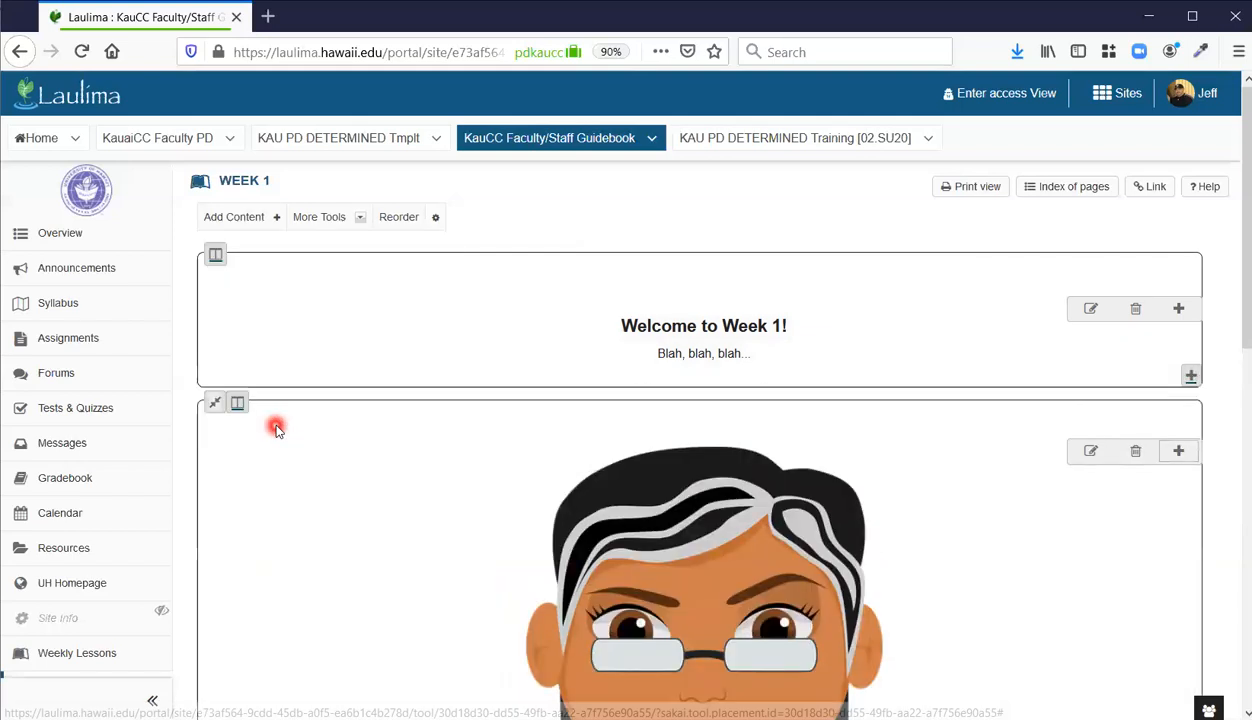
Add a column break at the end of the image section and merge the homework and checklist section into the new column
scroll(1050, 540, "down", 5)
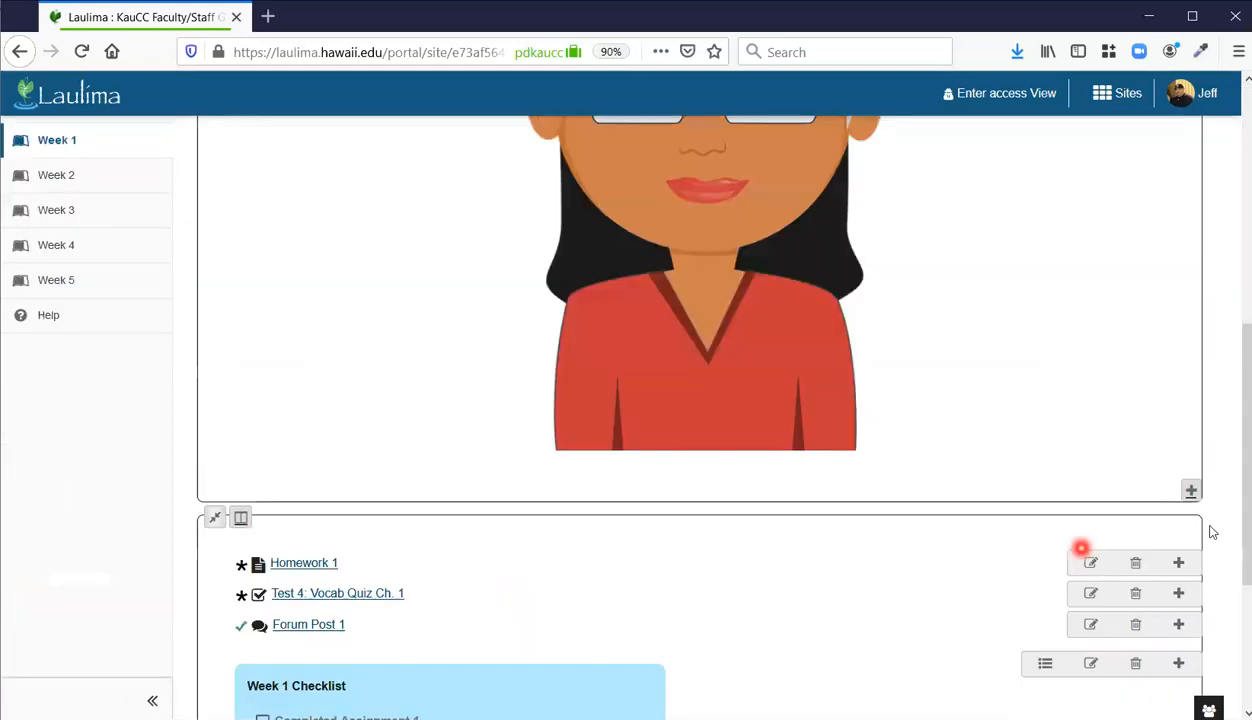
left_click(1195, 493)
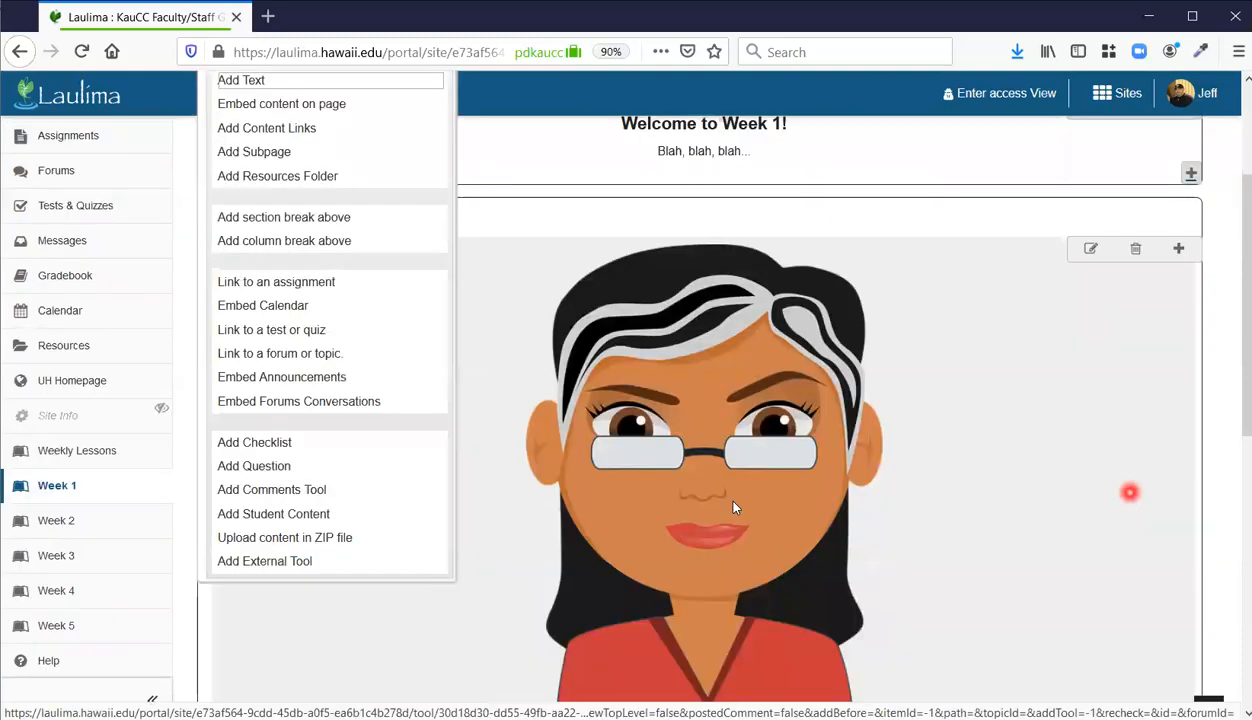
left_click(282, 246)
scroll(602, 580, "down", 2)
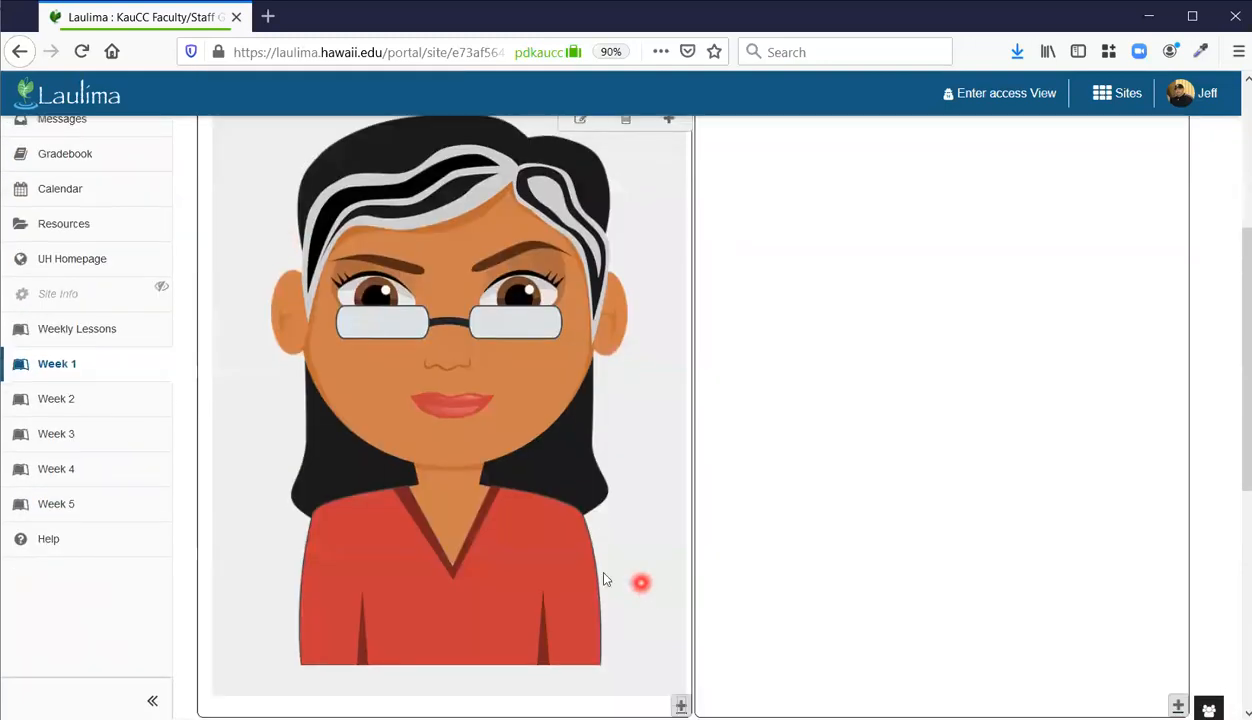
left_click(213, 562)
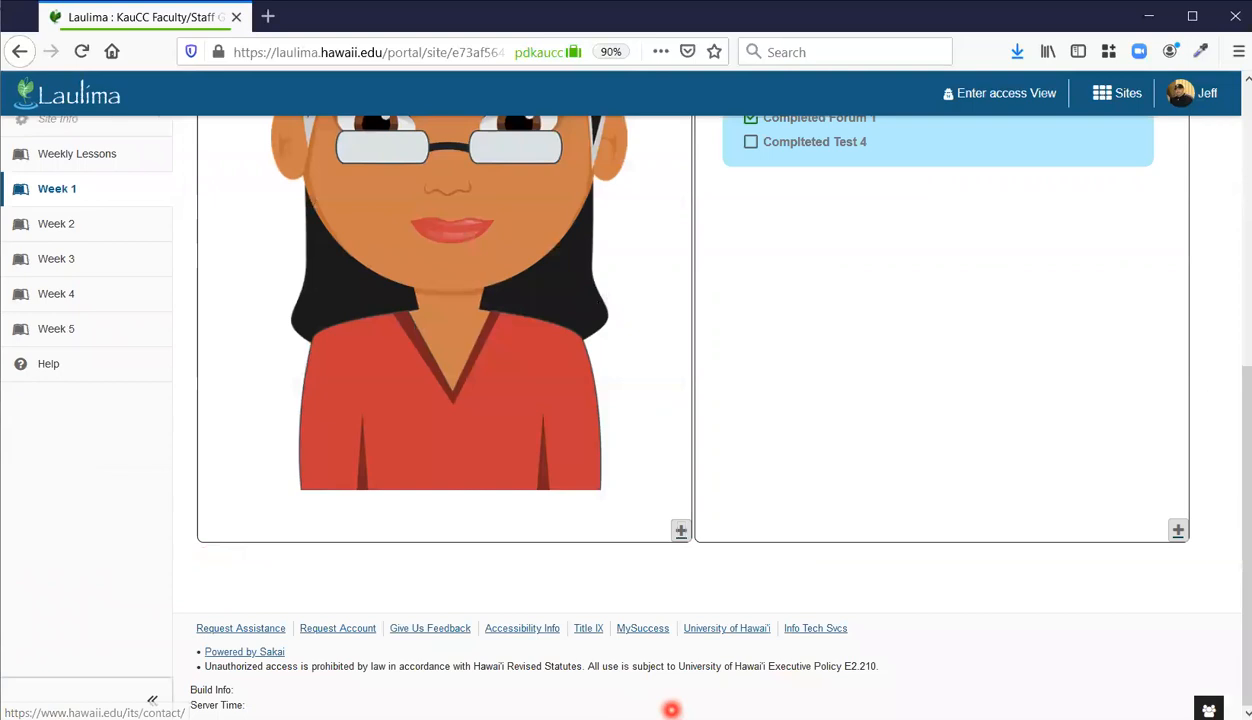
Make the column holding the homework links and checklist double width and save its properties
left_click(736, 364)
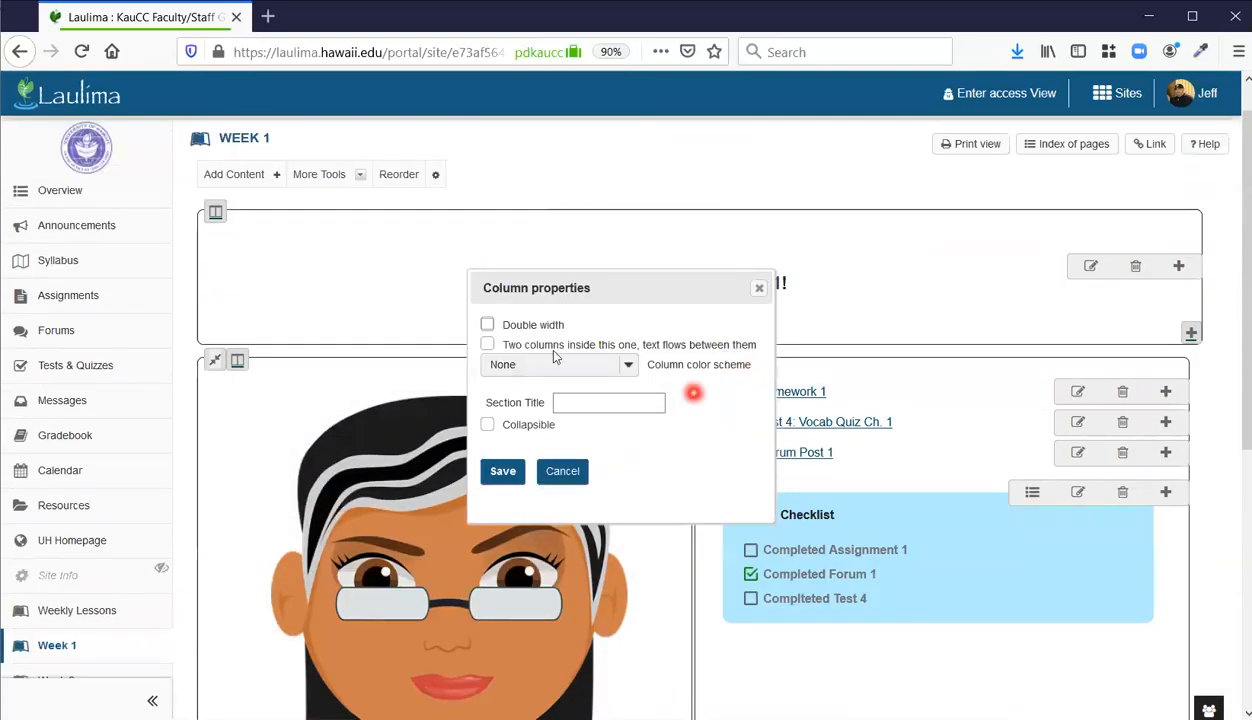
left_click(487, 324)
left_click(503, 472)
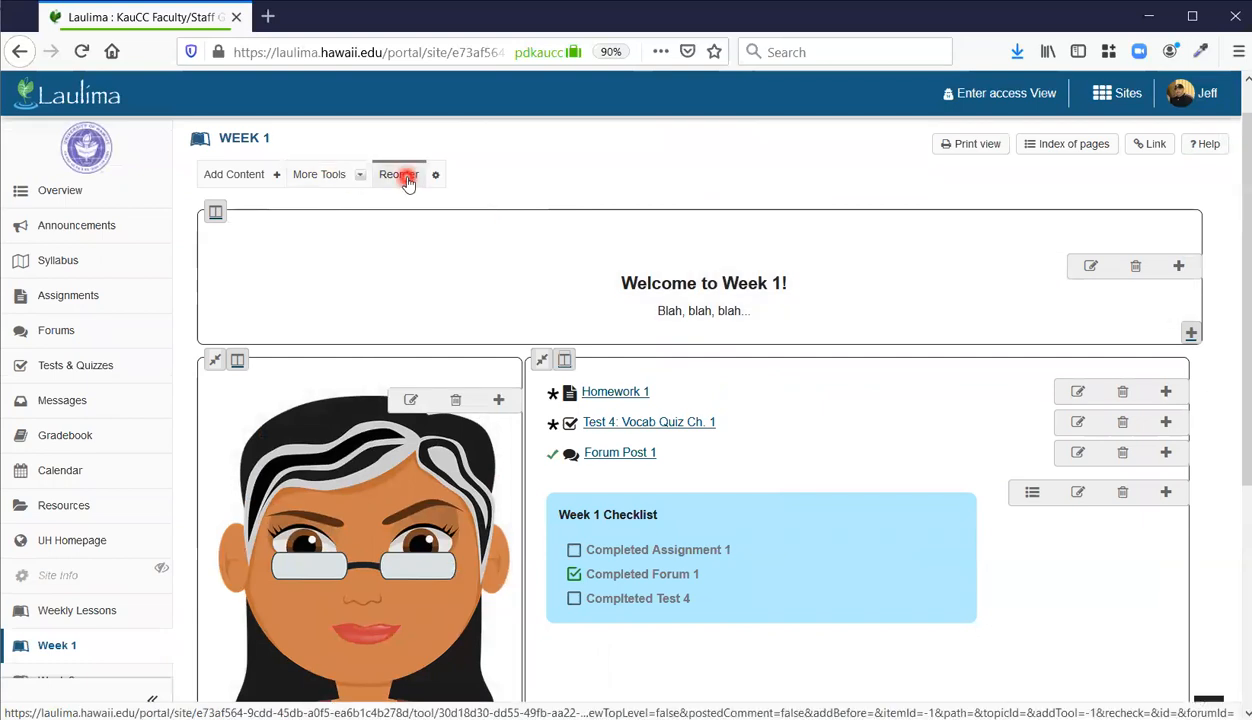
Reorder the page items so Forum Post 1 comes before Homework 1 and save
left_click(403, 174)
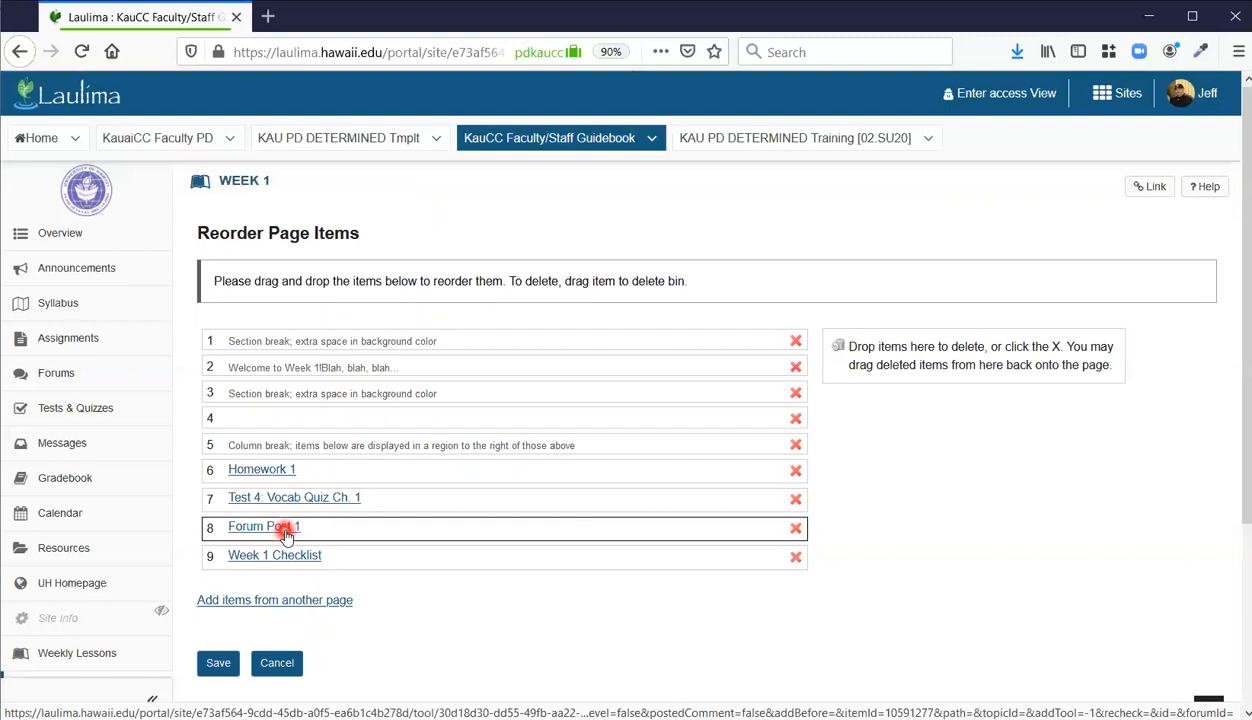
left_click_drag(286, 528, 252, 466)
left_click(218, 656)
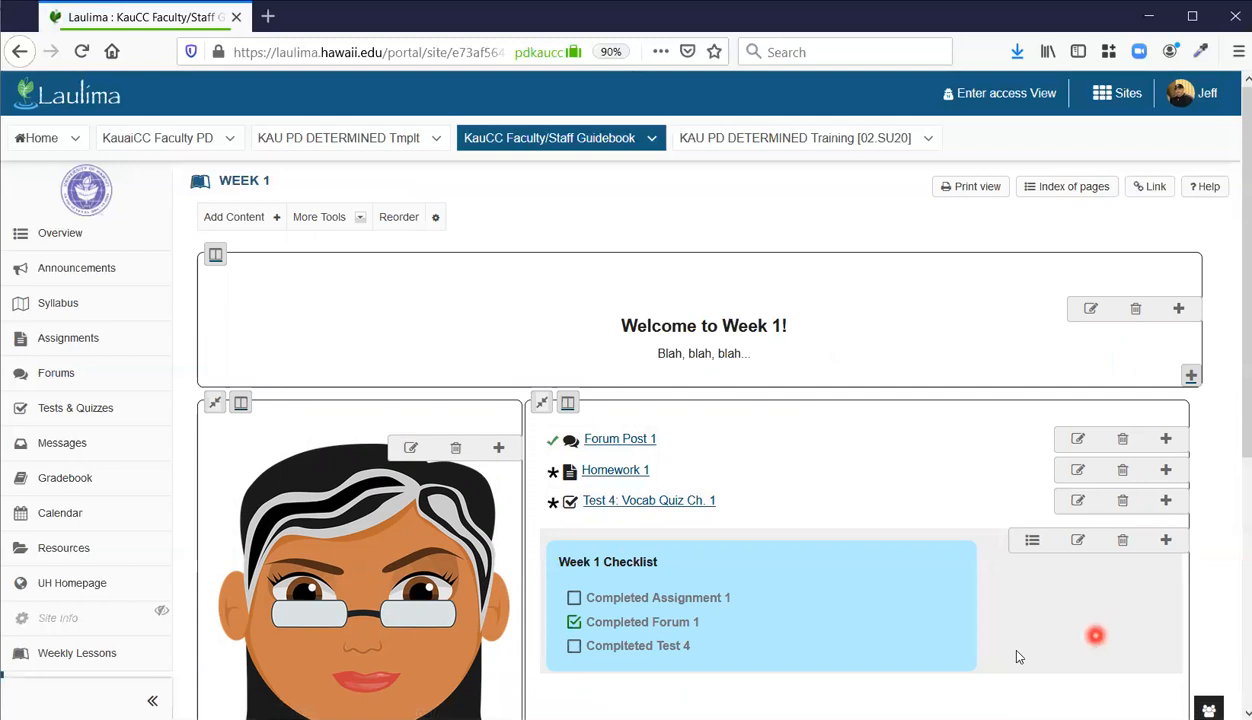
Delete Test 4: Vocab Quiz Ch. 1 from the Week 1 page items and save
left_click(400, 217)
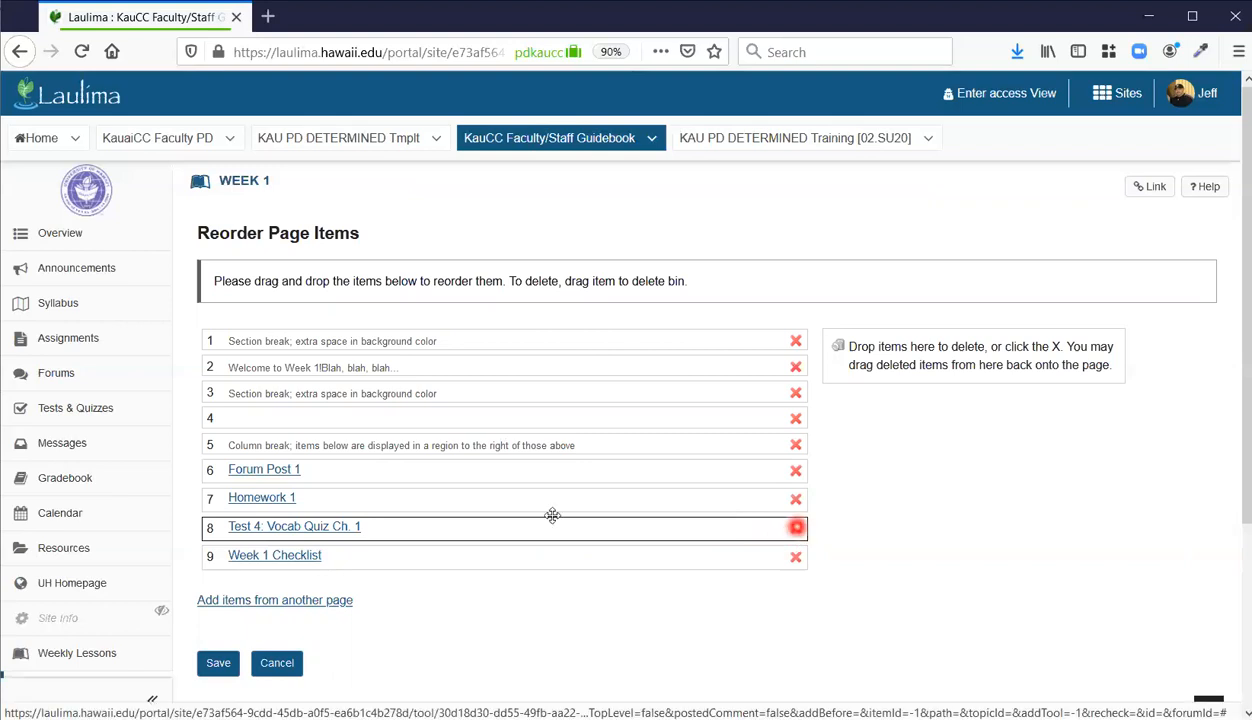
left_click(796, 528)
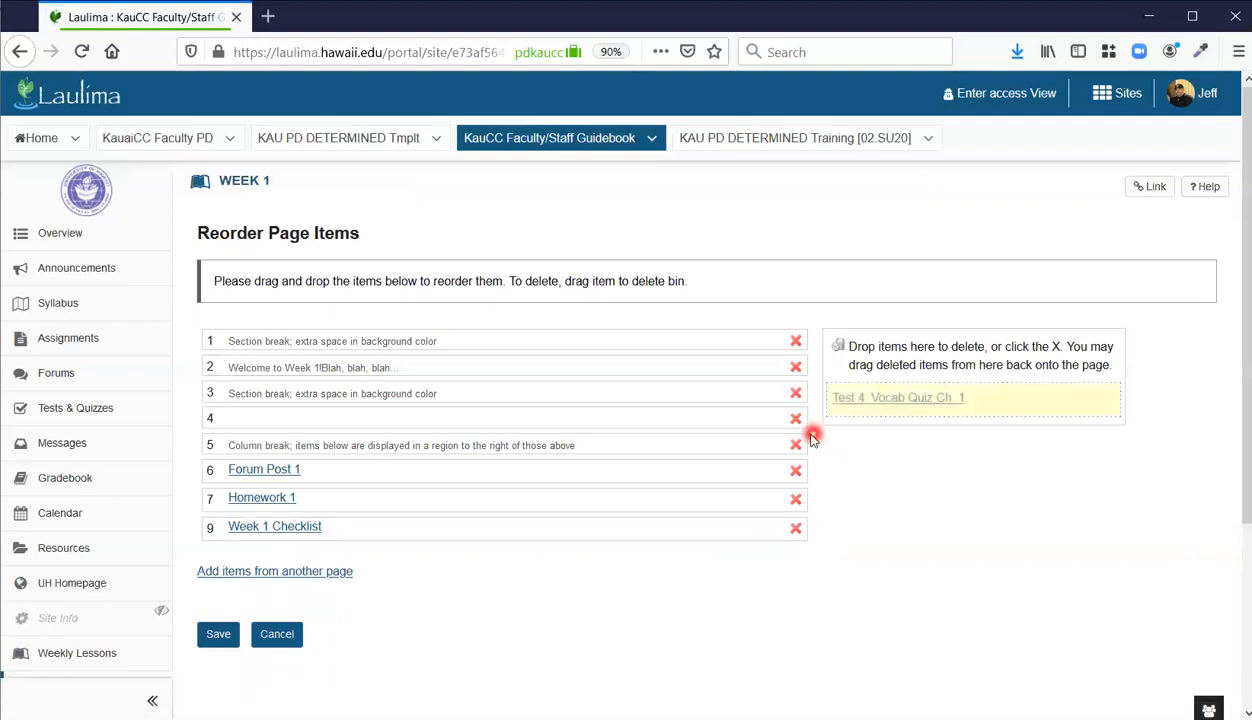
left_click(217, 638)
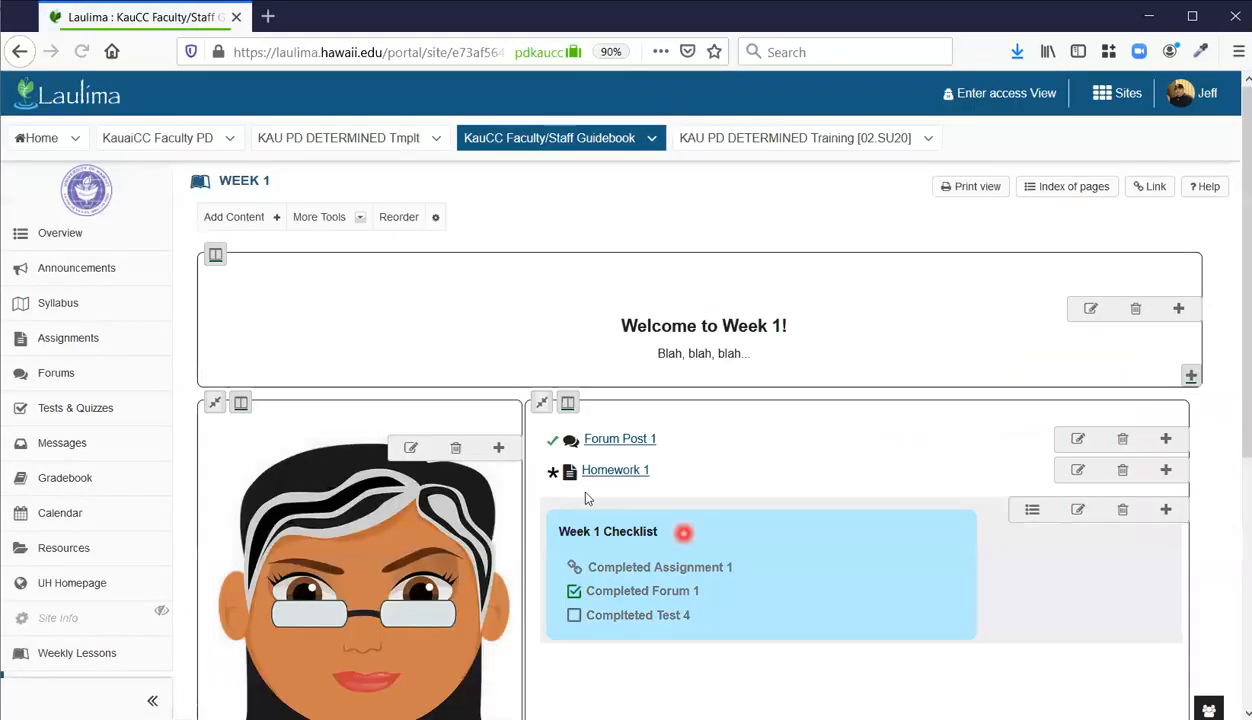
Reopen the Week 1 reorder list, examine the remaining items and the option to add items from another page, and leave without saving
left_click(397, 222)
left_click(512, 515)
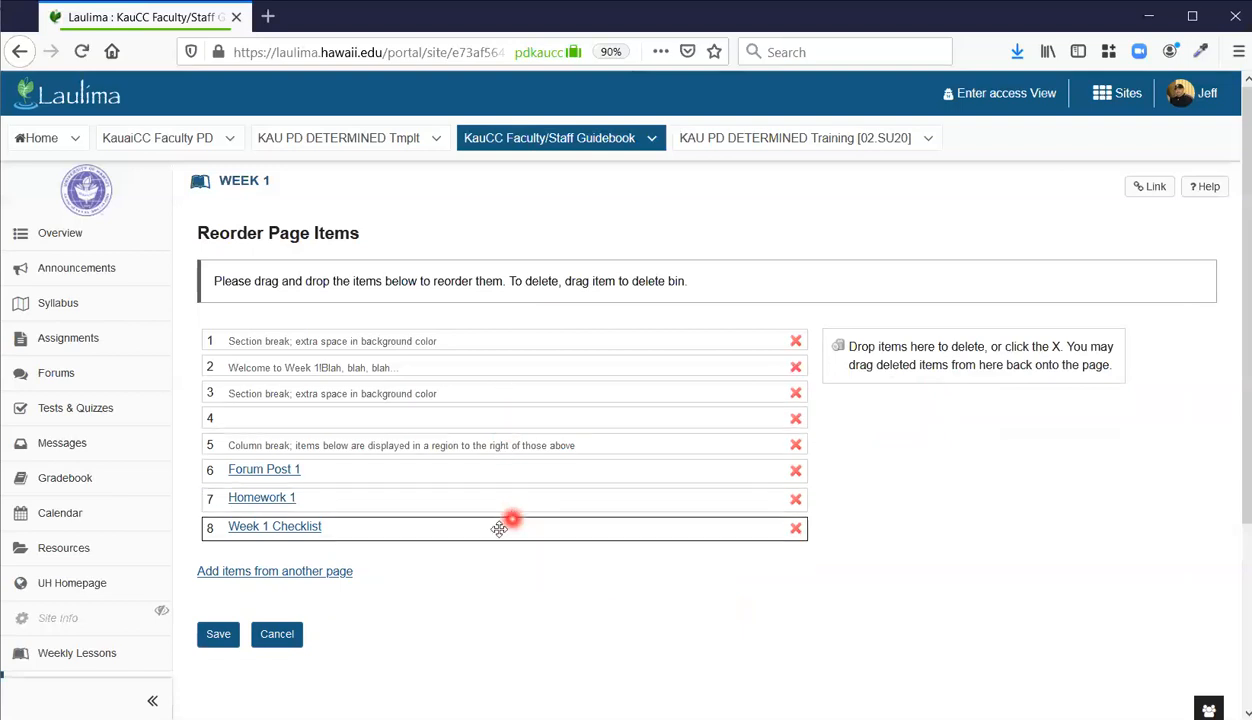
left_click(412, 566)
left_click(309, 578)
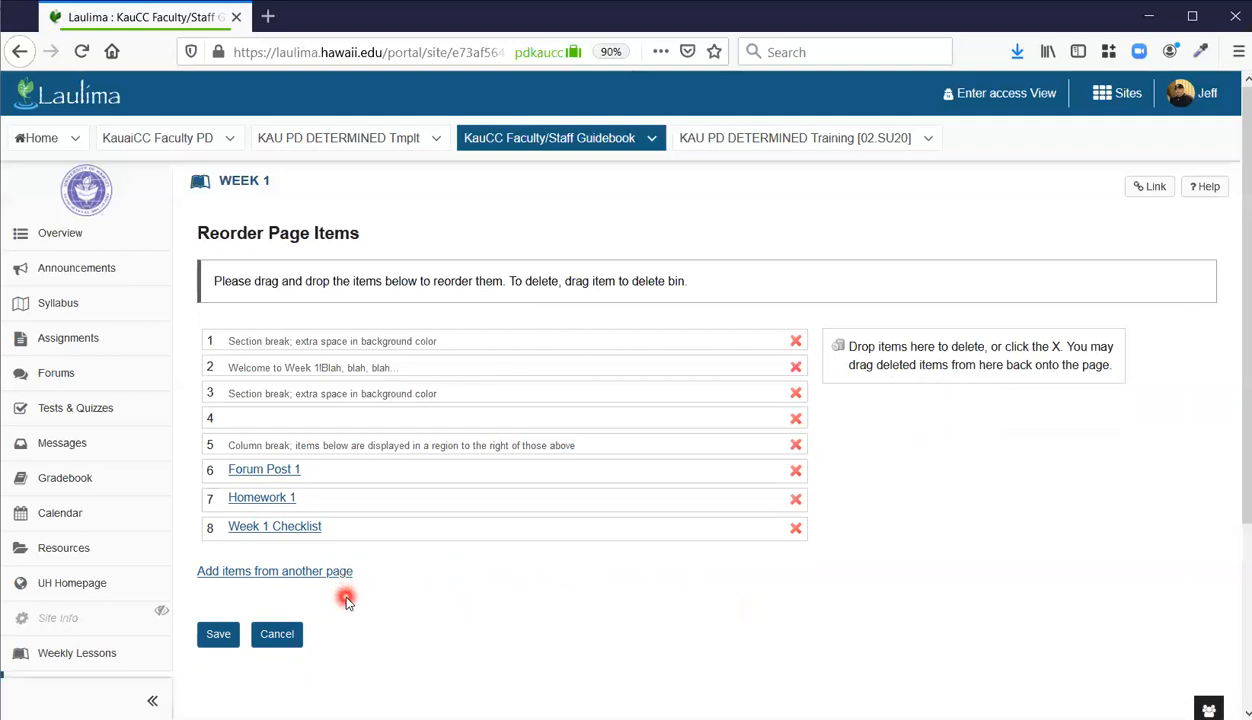
left_click(281, 637)
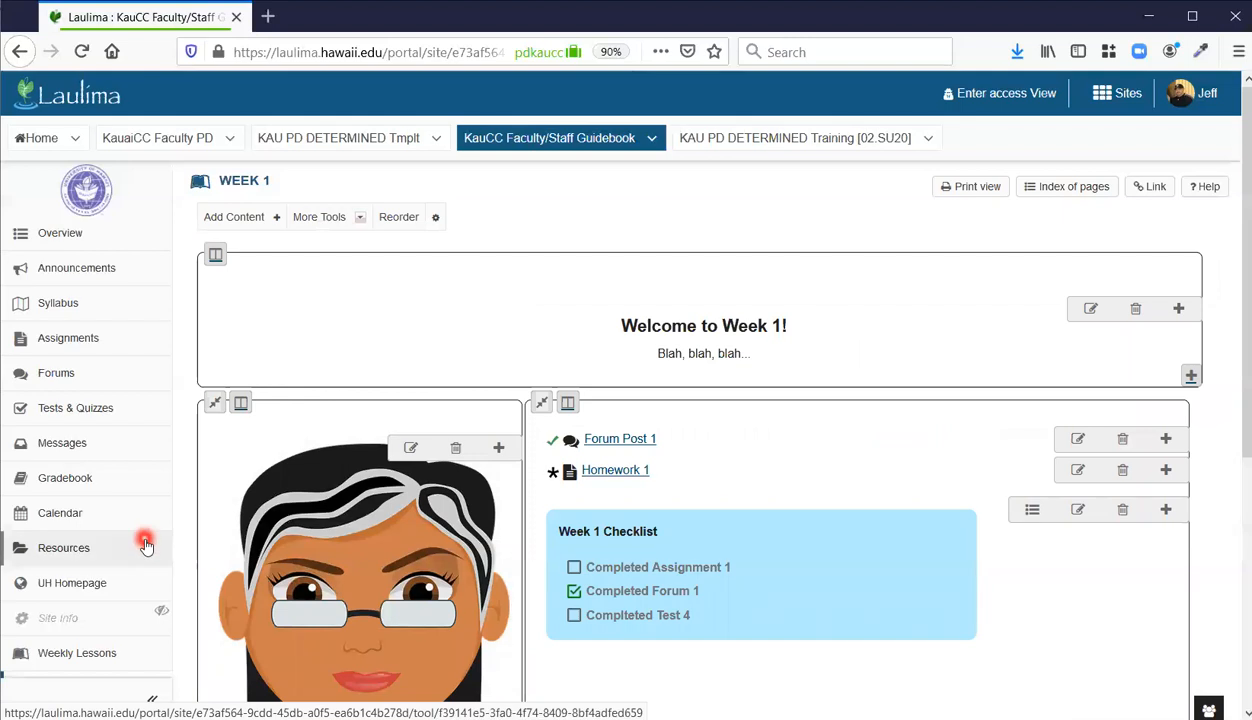
scroll(150, 545, "down", 3)
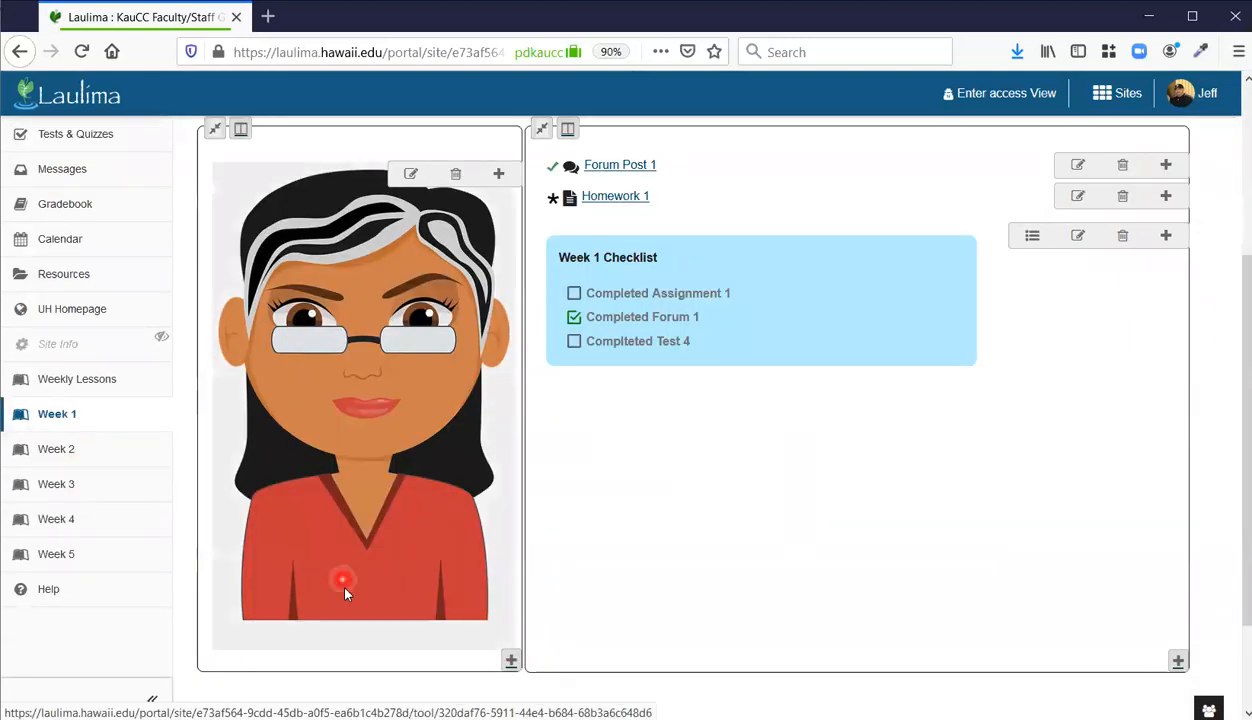
scroll(341, 578, "up", 3)
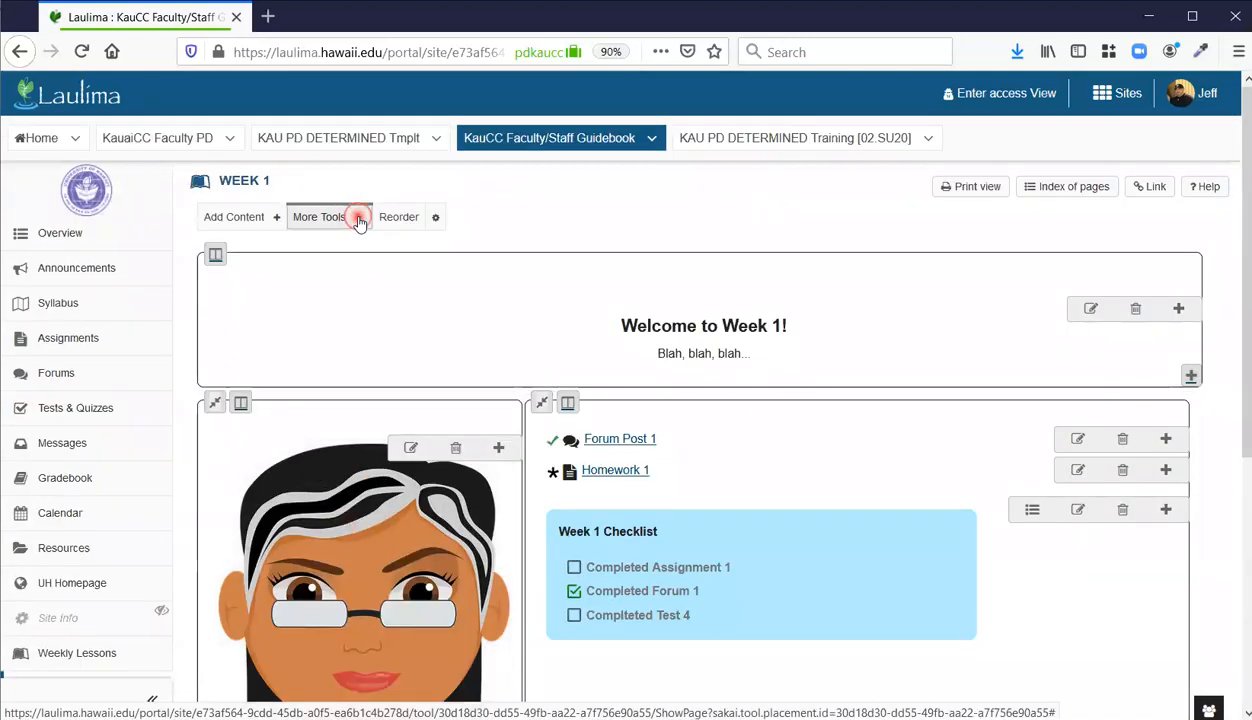
left_click(355, 217)
left_click(363, 286)
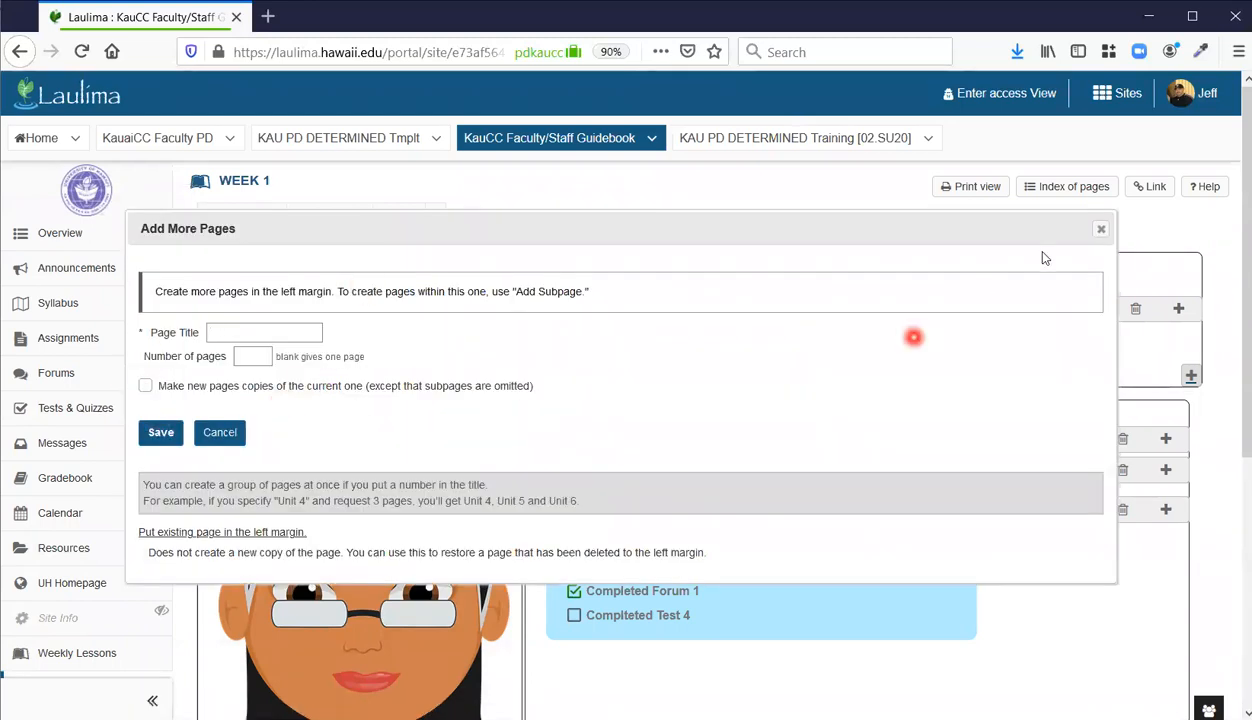
left_click(1096, 233)
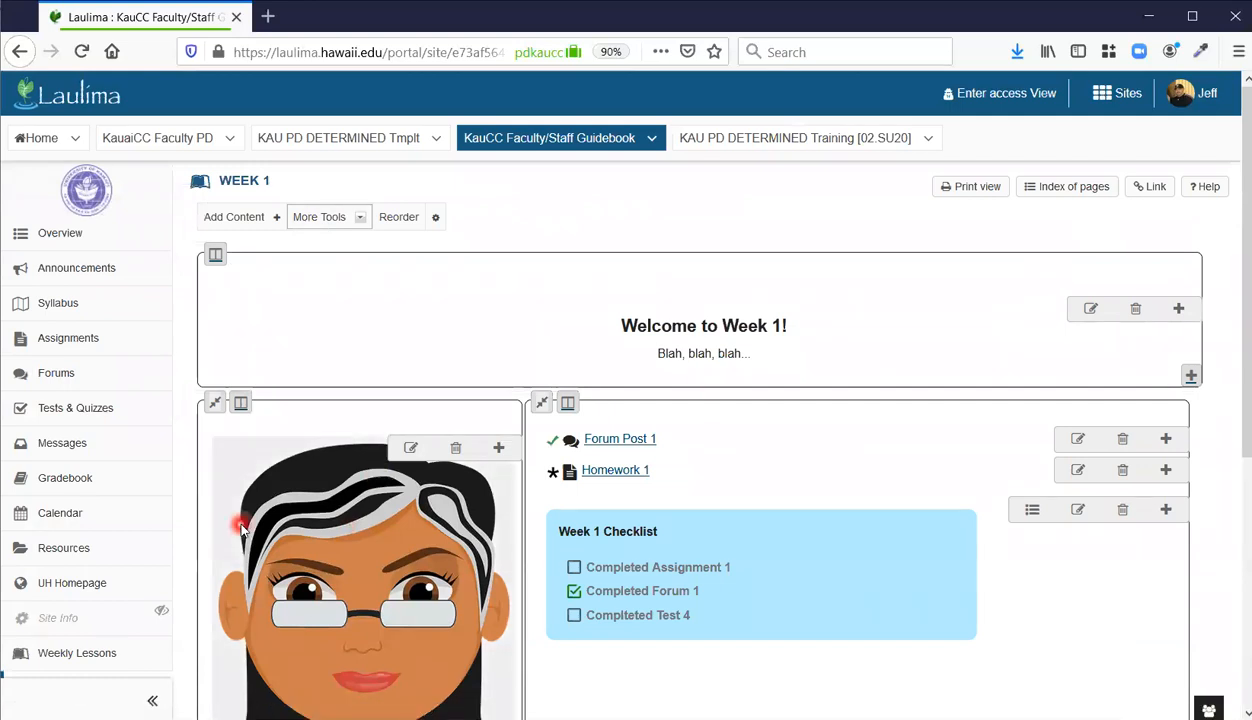
Go to the Week 5 page and add one new page titled Week 6 without copying the current page
scroll(302, 394, "down", 3)
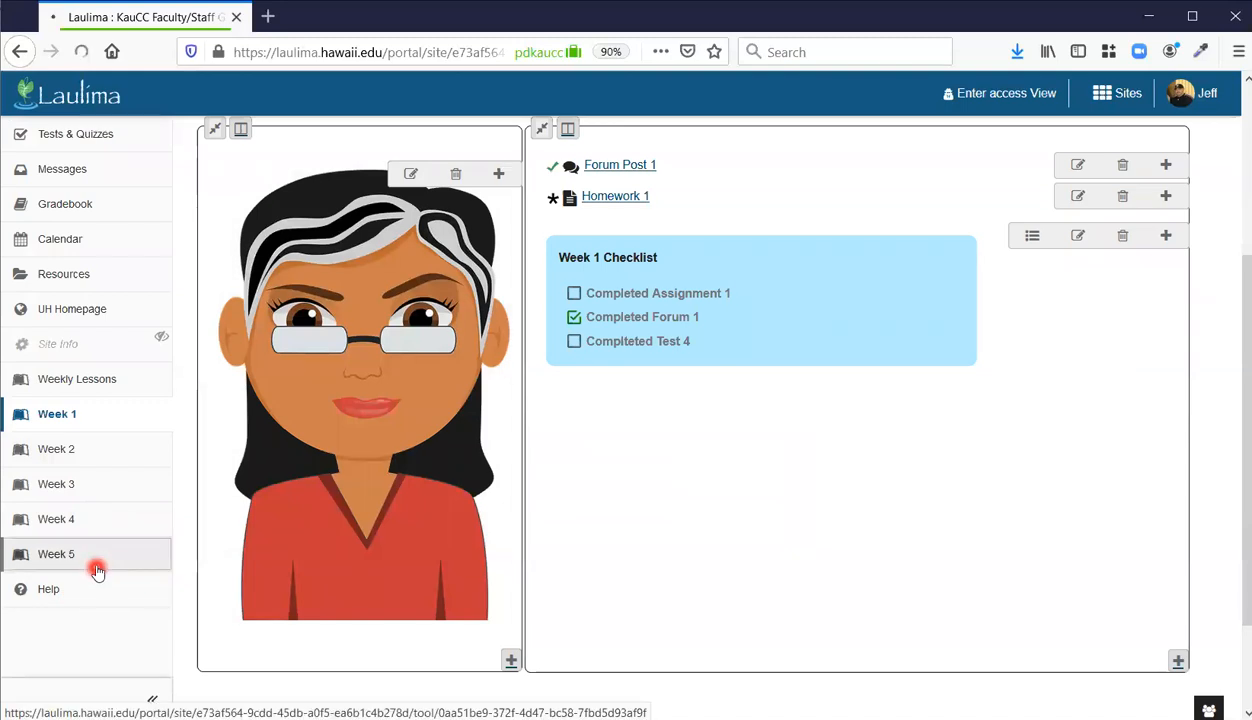
left_click(96, 566)
left_click(357, 217)
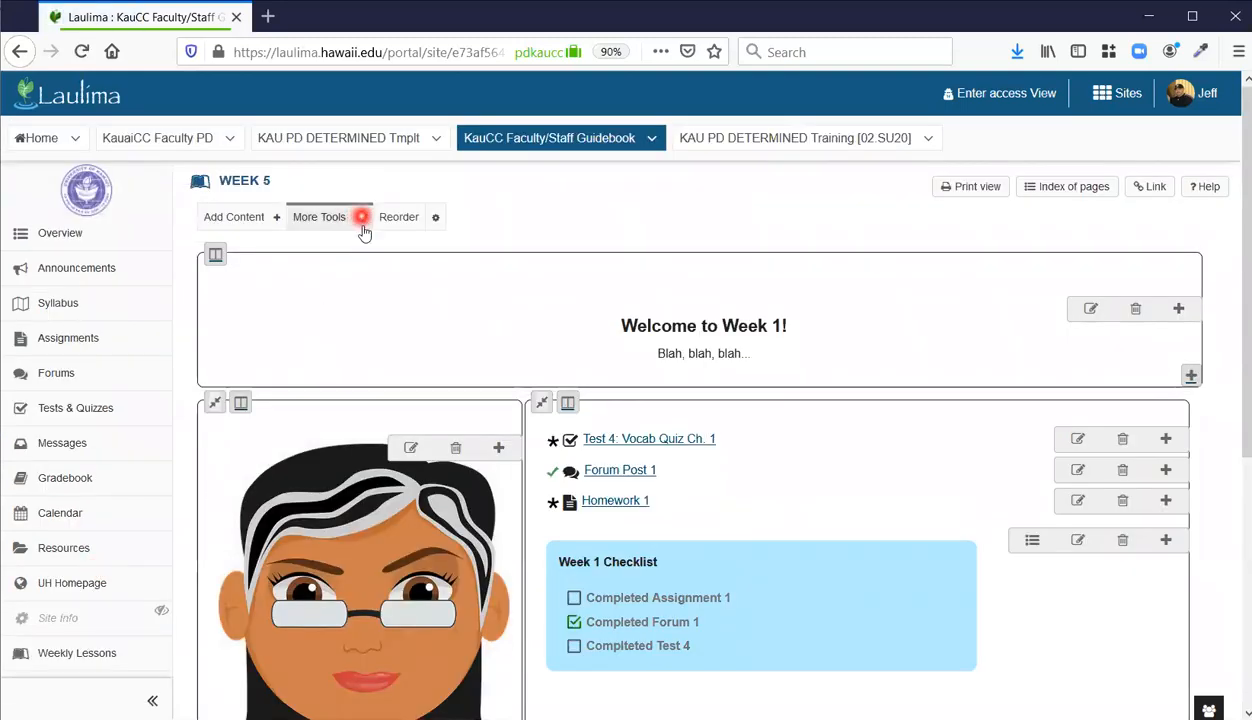
left_click(350, 283)
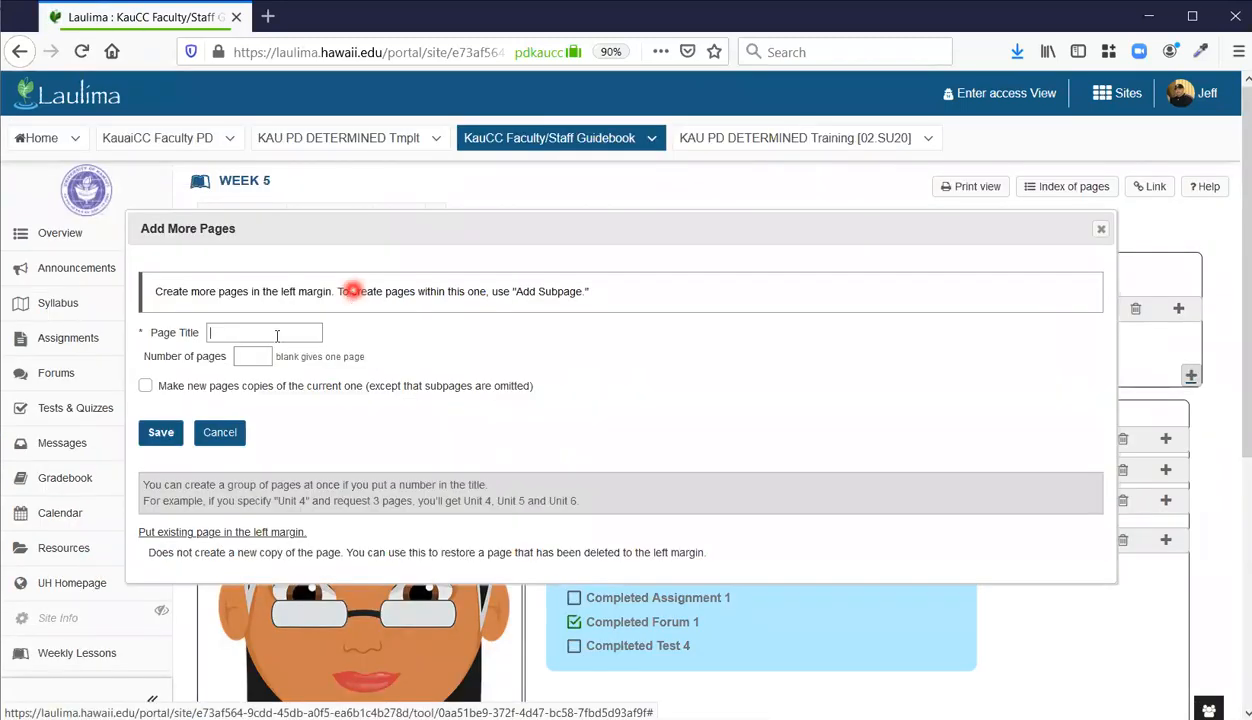
left_click(263, 333)
type("Week")
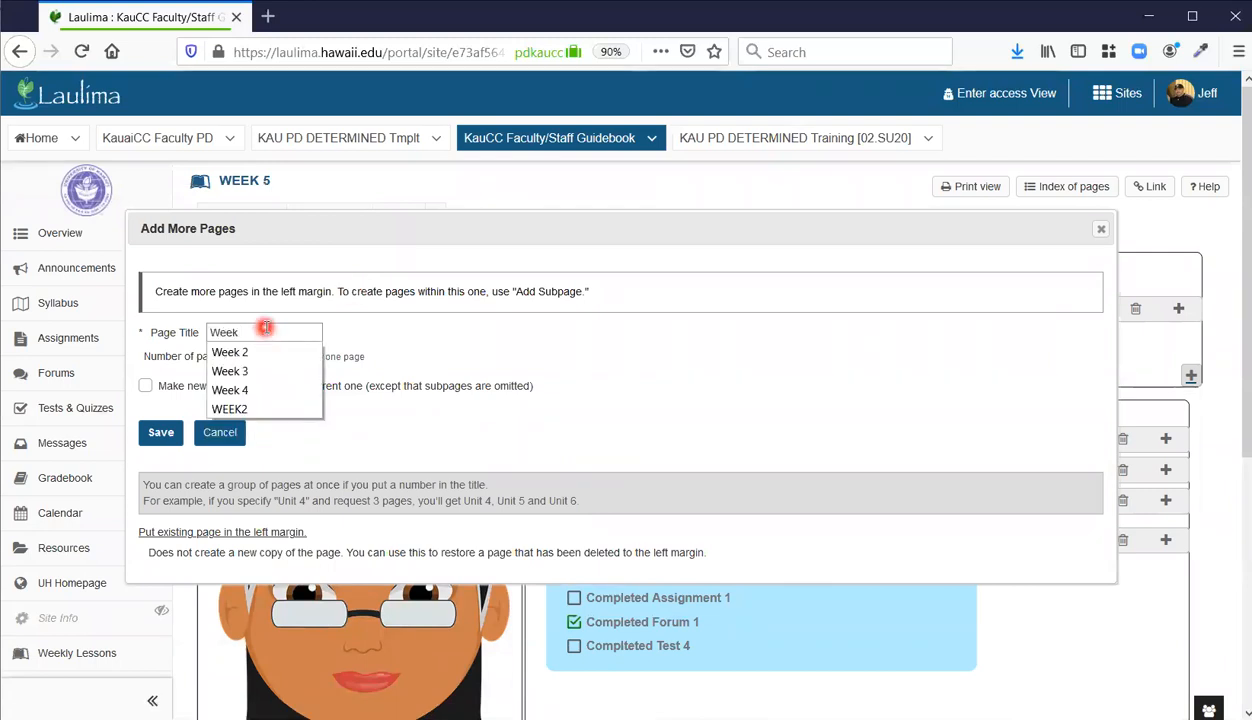
type(" 6")
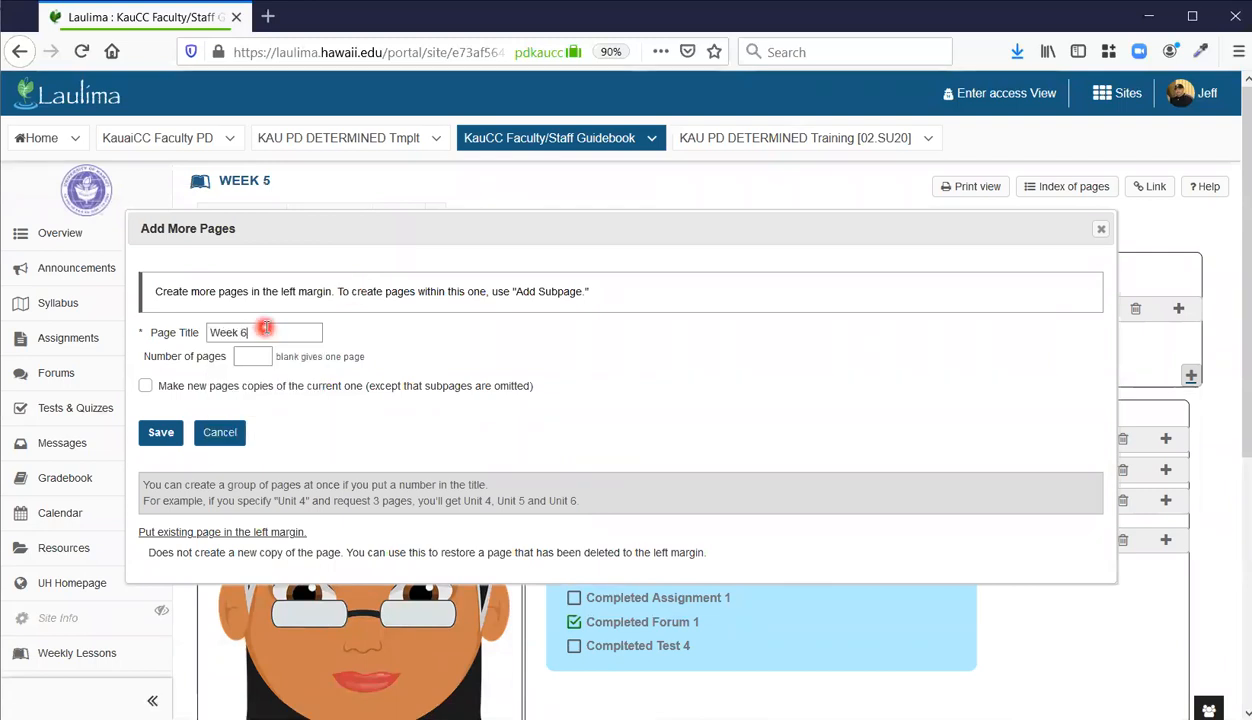
left_click(159, 433)
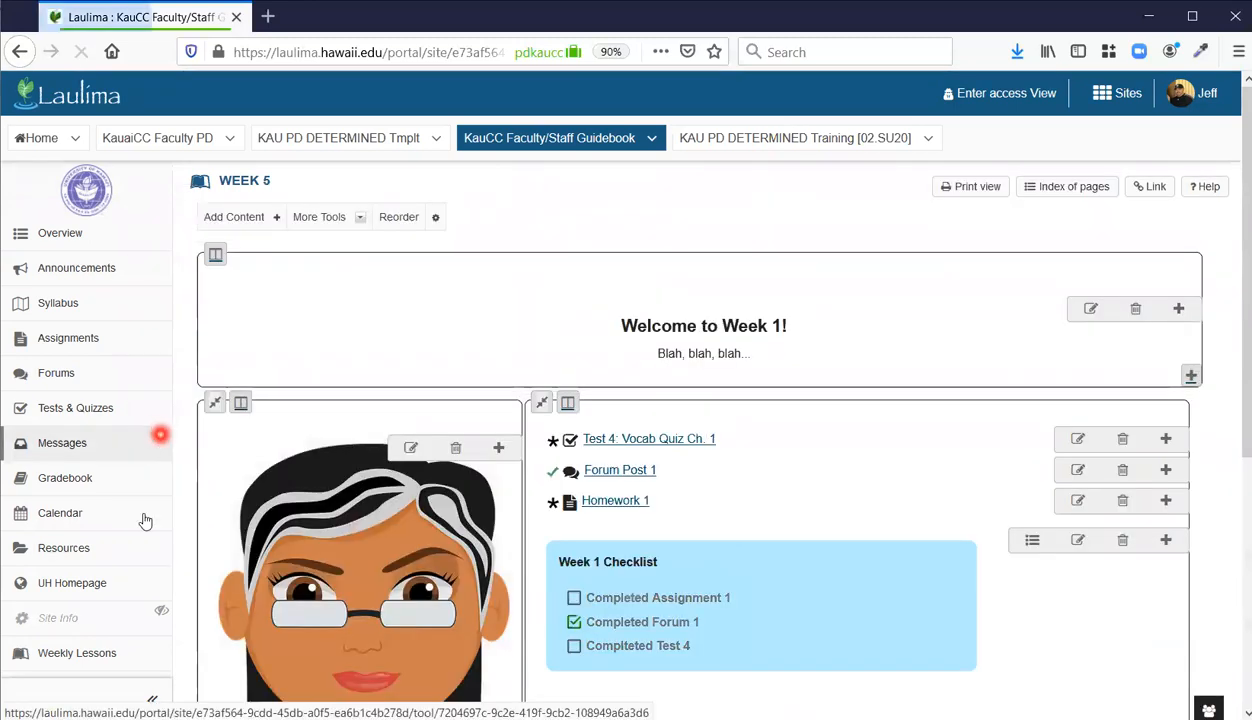
Open the Week 6 page, add all items from the Week 5 page through the reorder list, and save
scroll(145, 515, "down", 3)
left_click(104, 508)
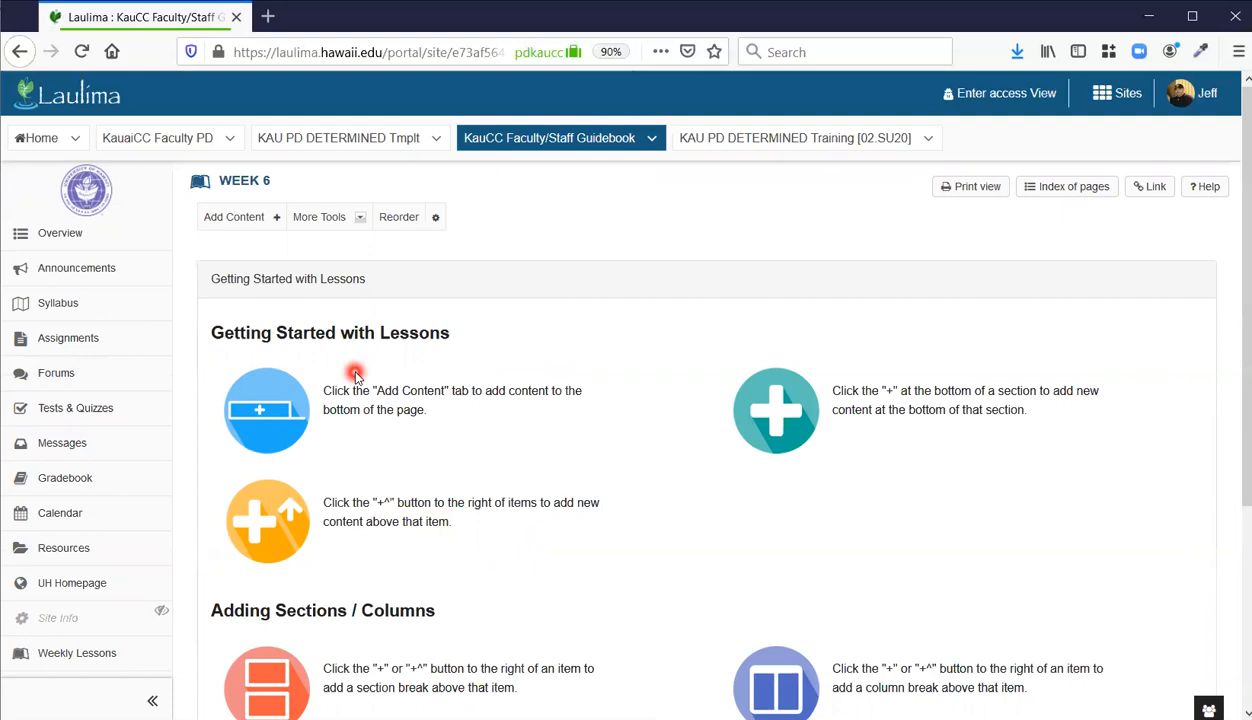
left_click(388, 220)
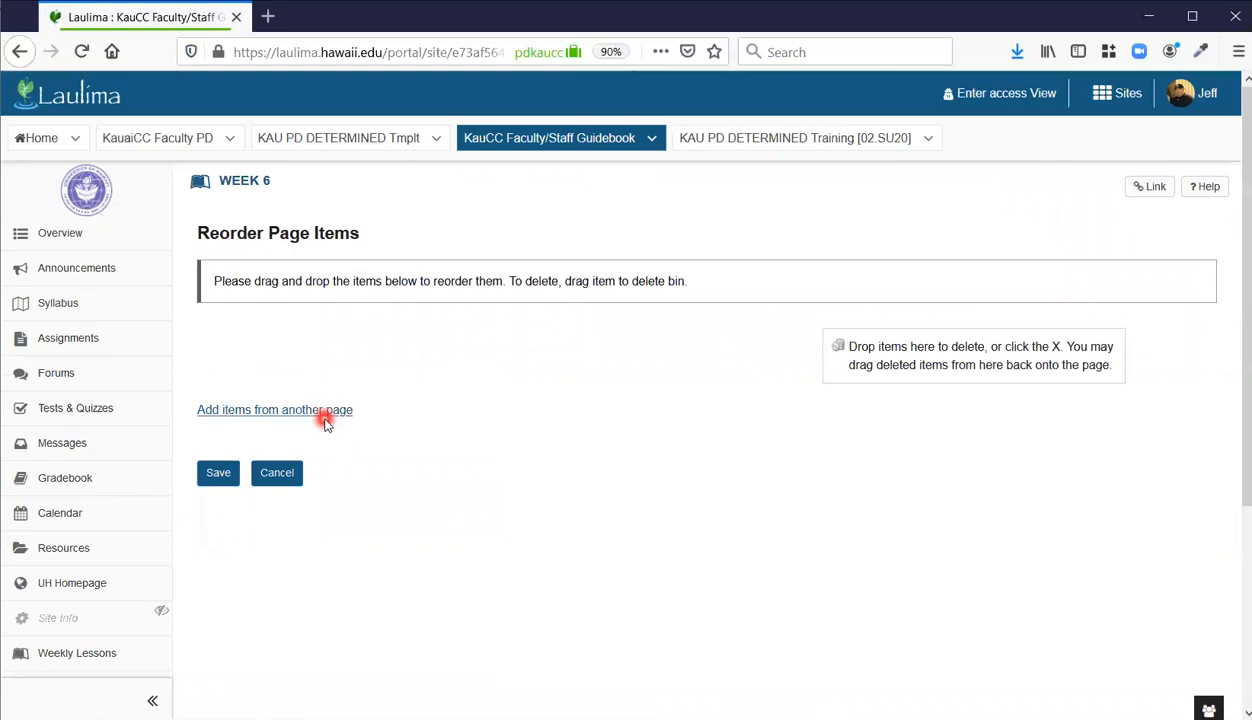
left_click(325, 412)
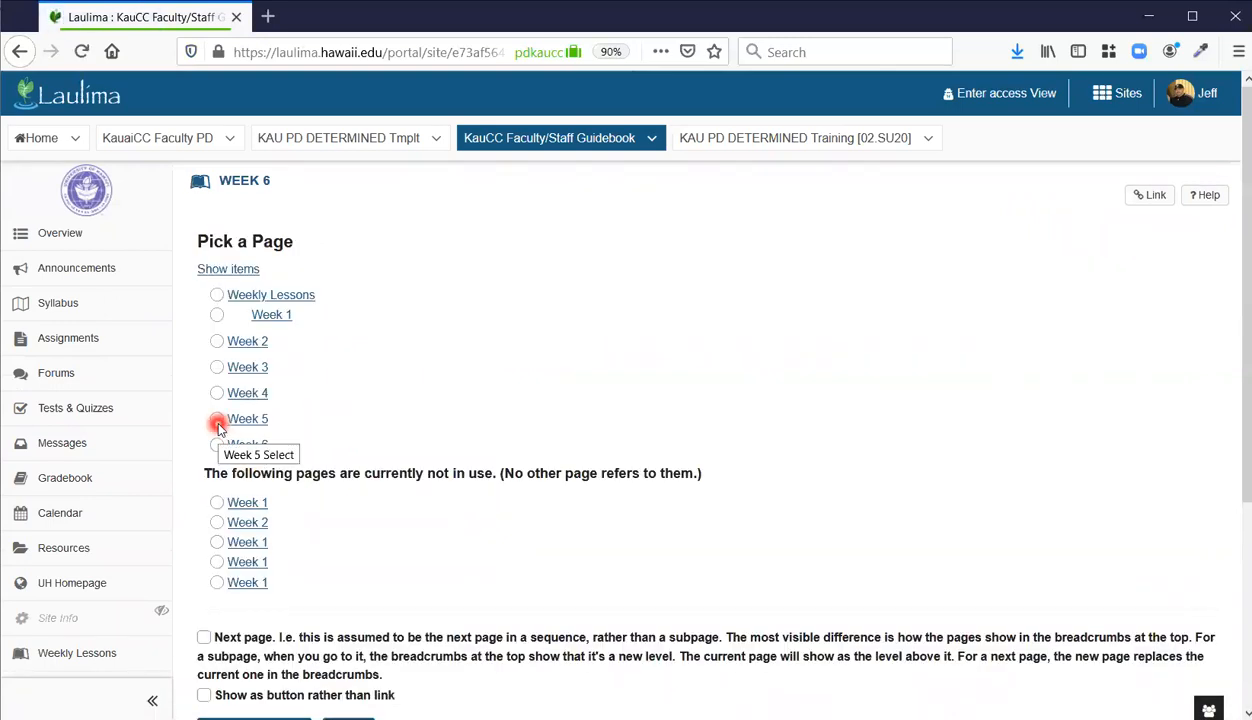
left_click(217, 420)
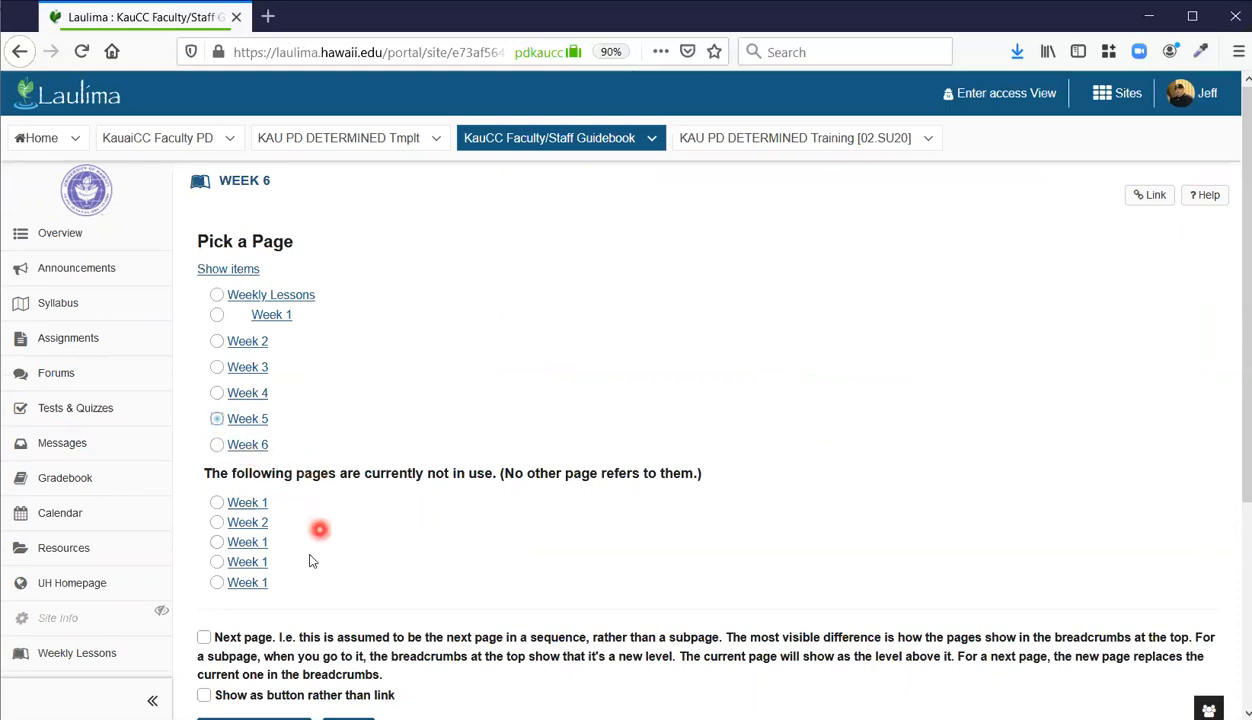
scroll(319, 528, "down", 2)
left_click(237, 640)
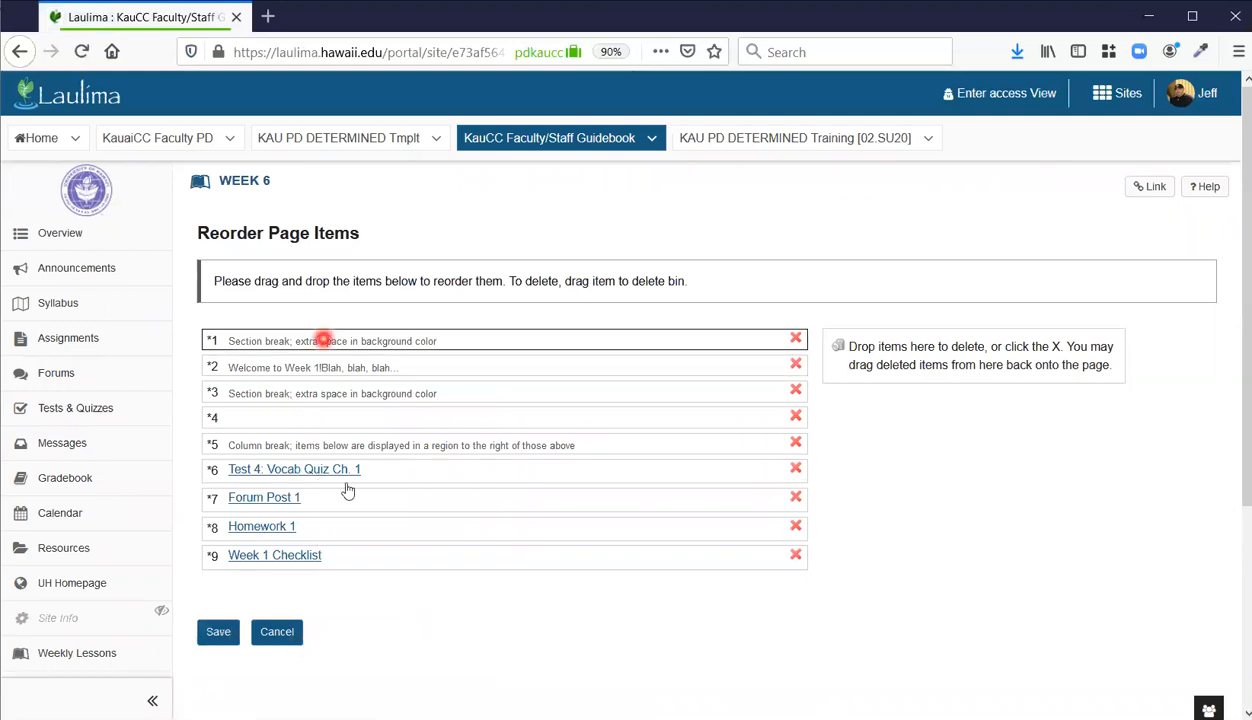
left_click(218, 632)
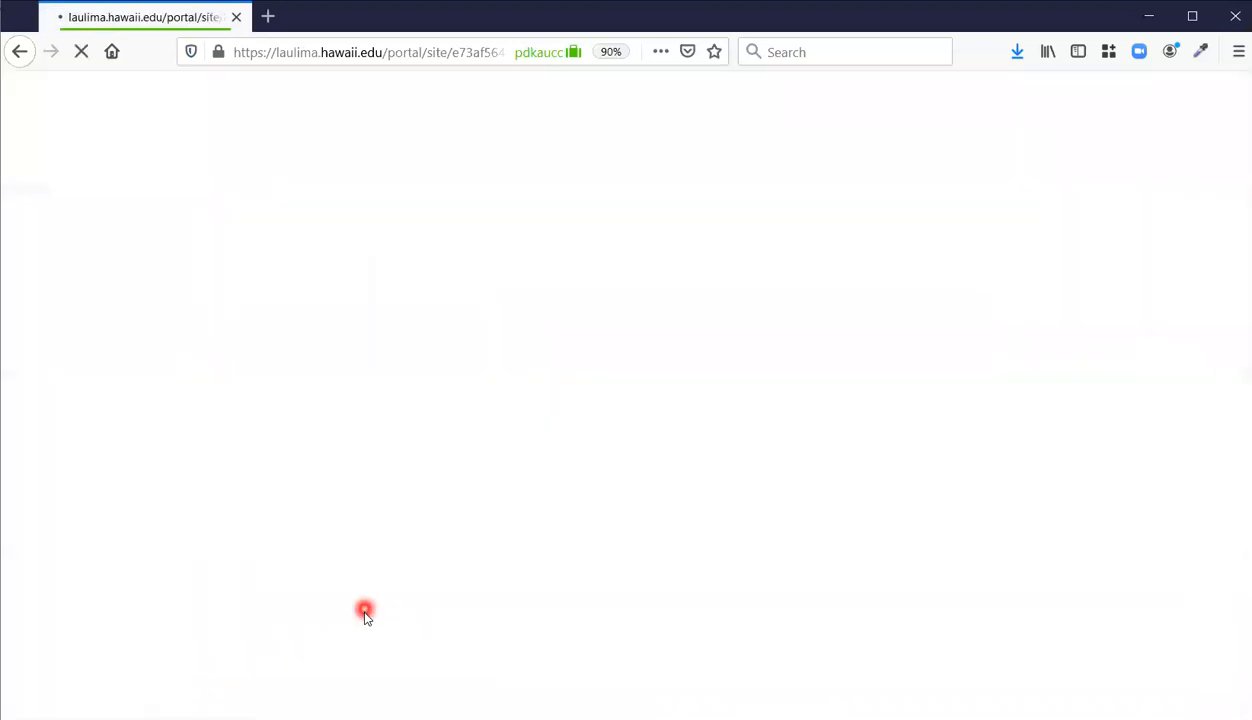
Review the Week 6 content and its checklist link to Homework 1, then check the reorder list and leave without saving
scroll(190, 573, "down", 7)
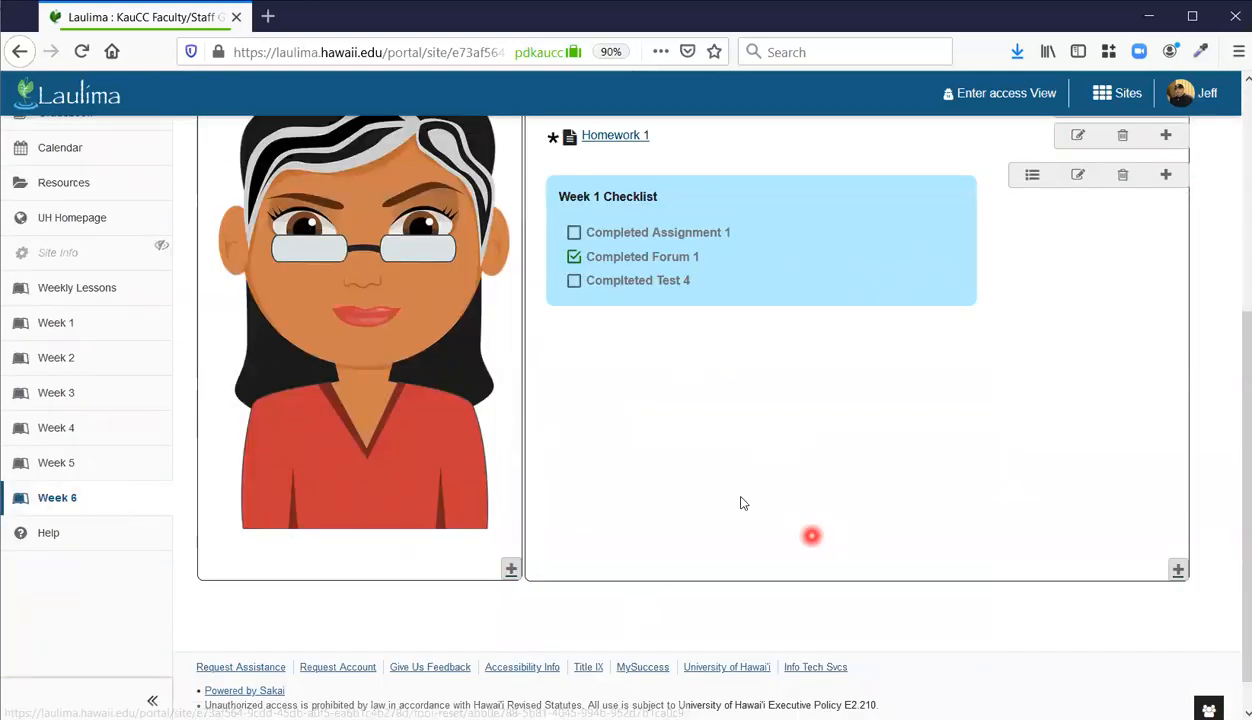
scroll(741, 503, "up", 3)
scroll(780, 550, "up", 4)
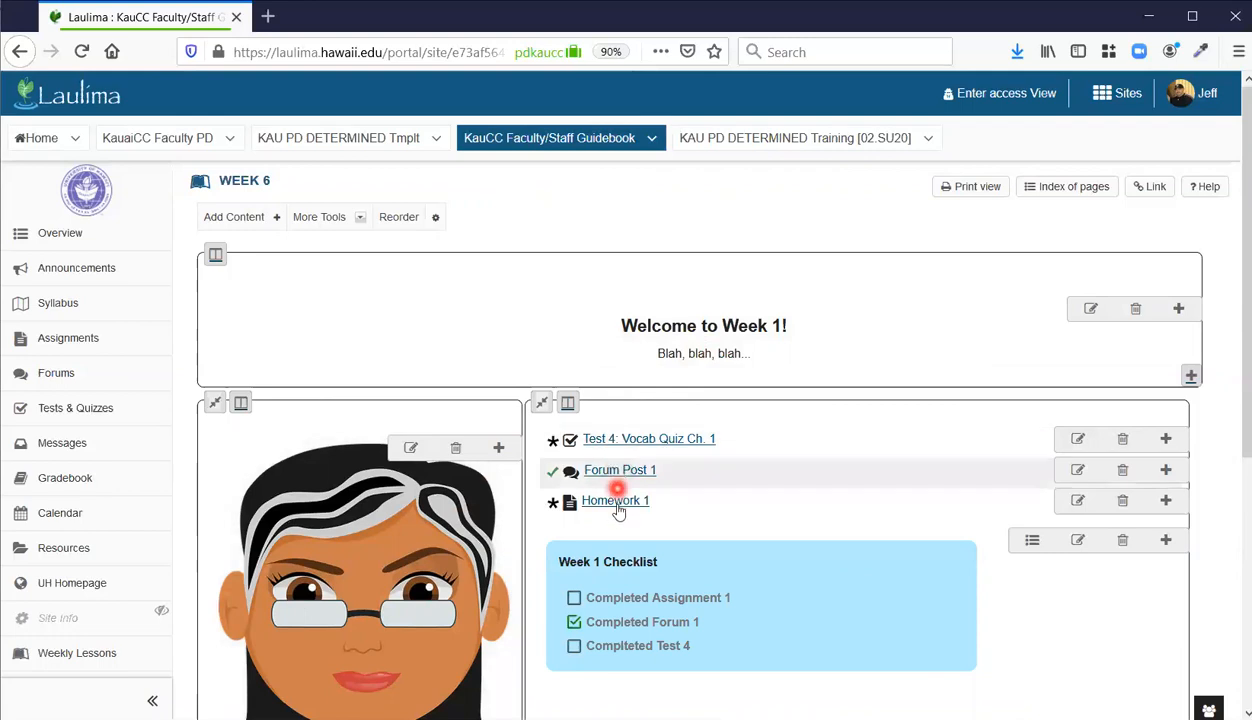
mouse_move(685, 597)
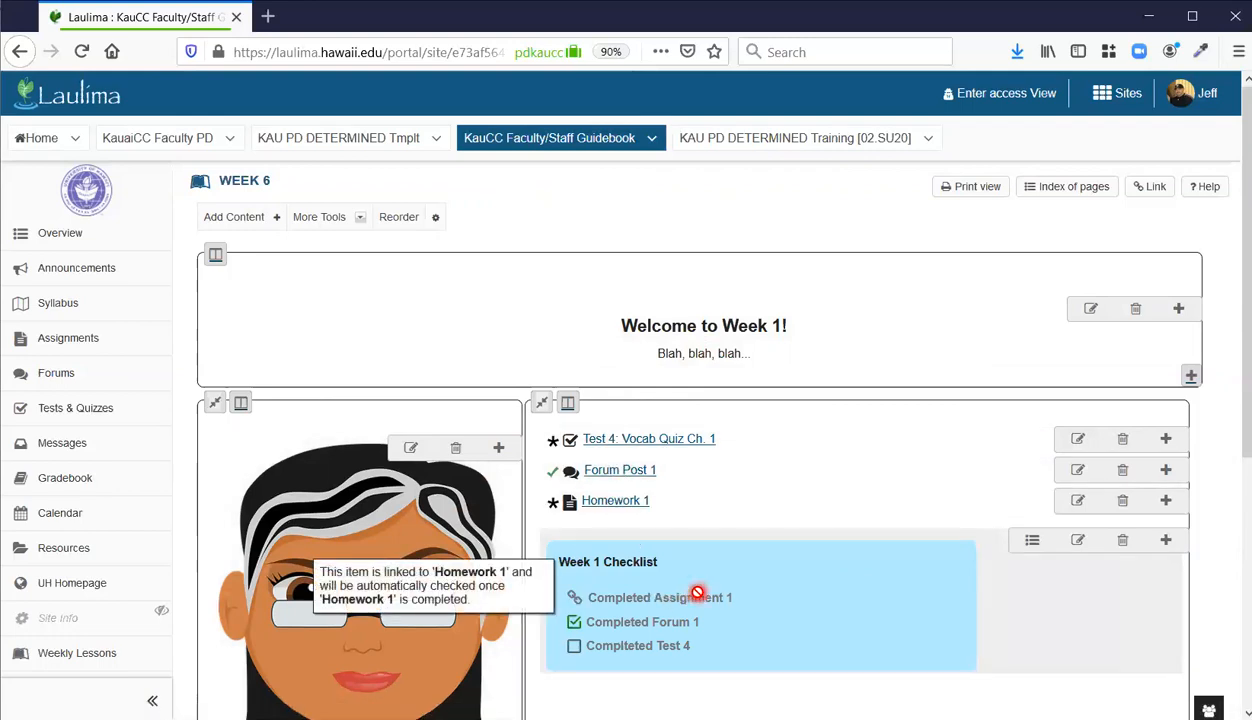
left_click(399, 219)
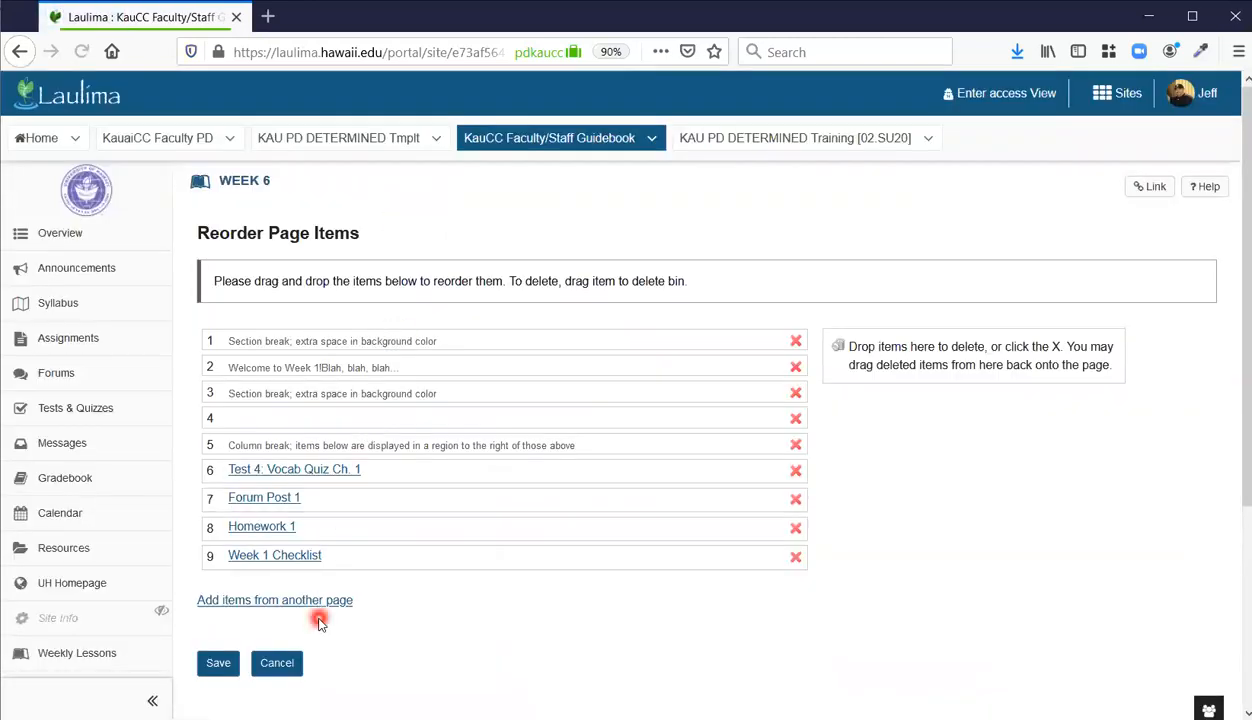
left_click(277, 663)
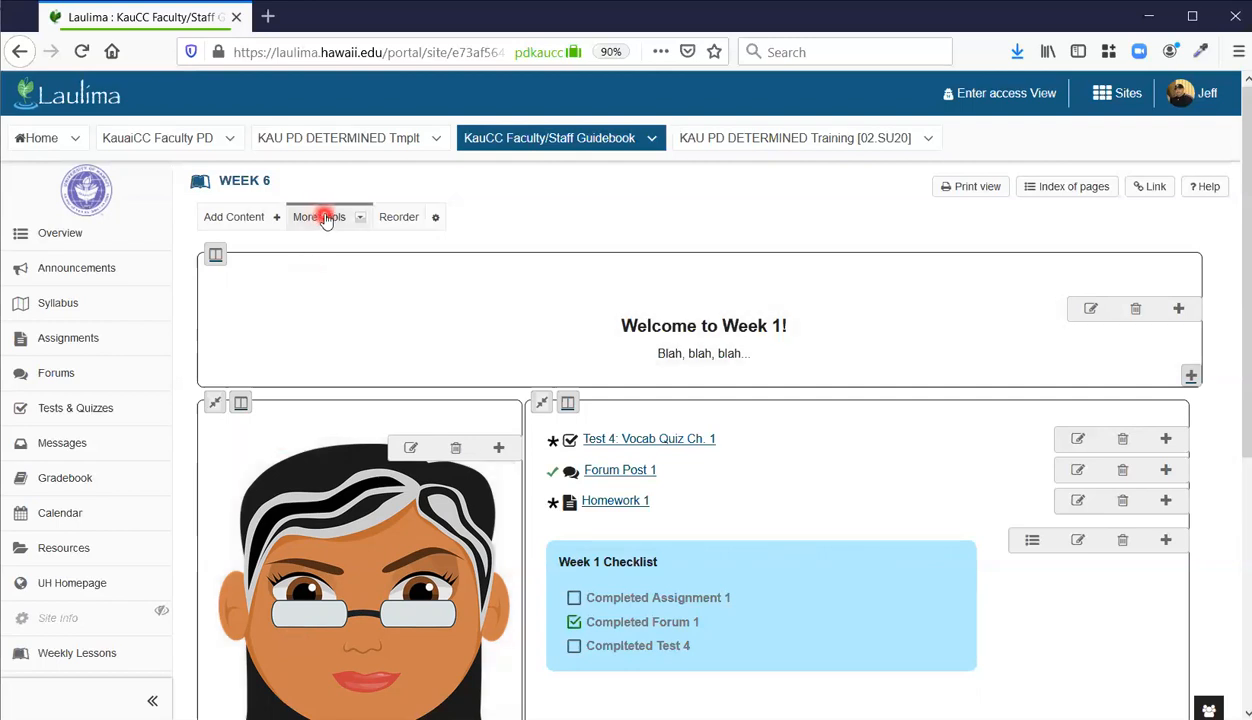
Examine the option to copy the current page when adding pages and the Week 6 reorder list, leaving both without saving
left_click(324, 218)
left_click(356, 283)
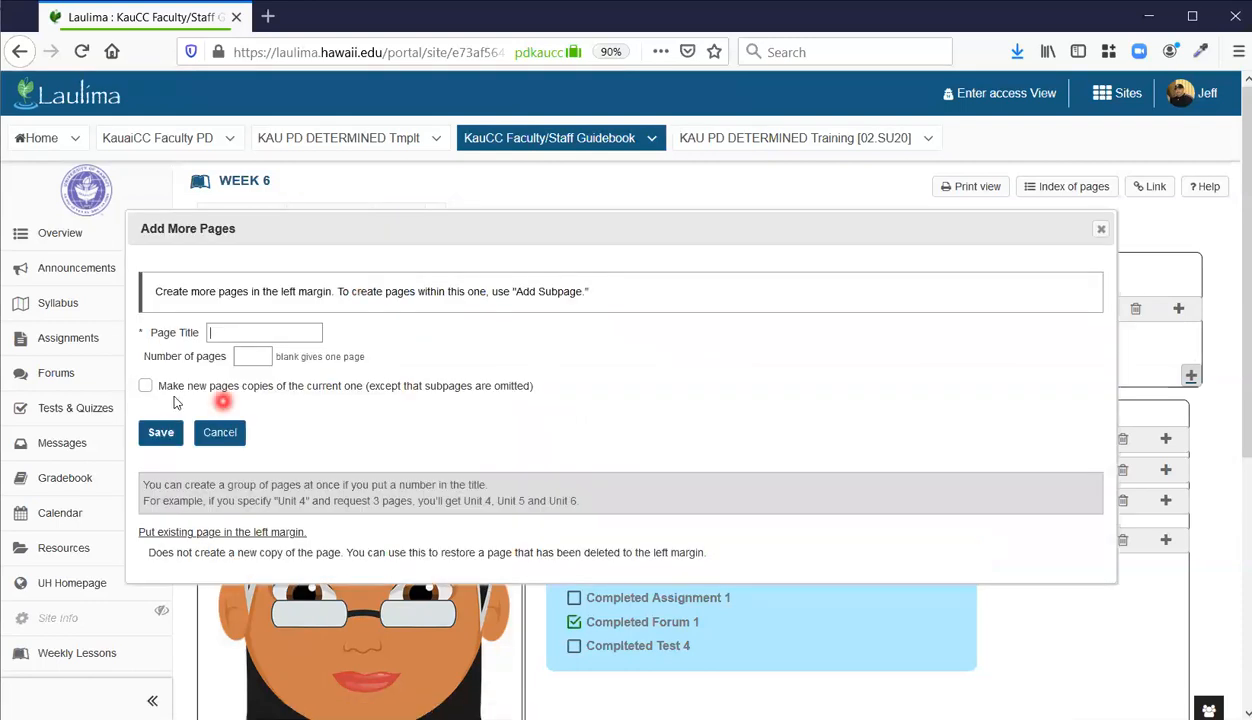
left_click(220, 431)
left_click(397, 222)
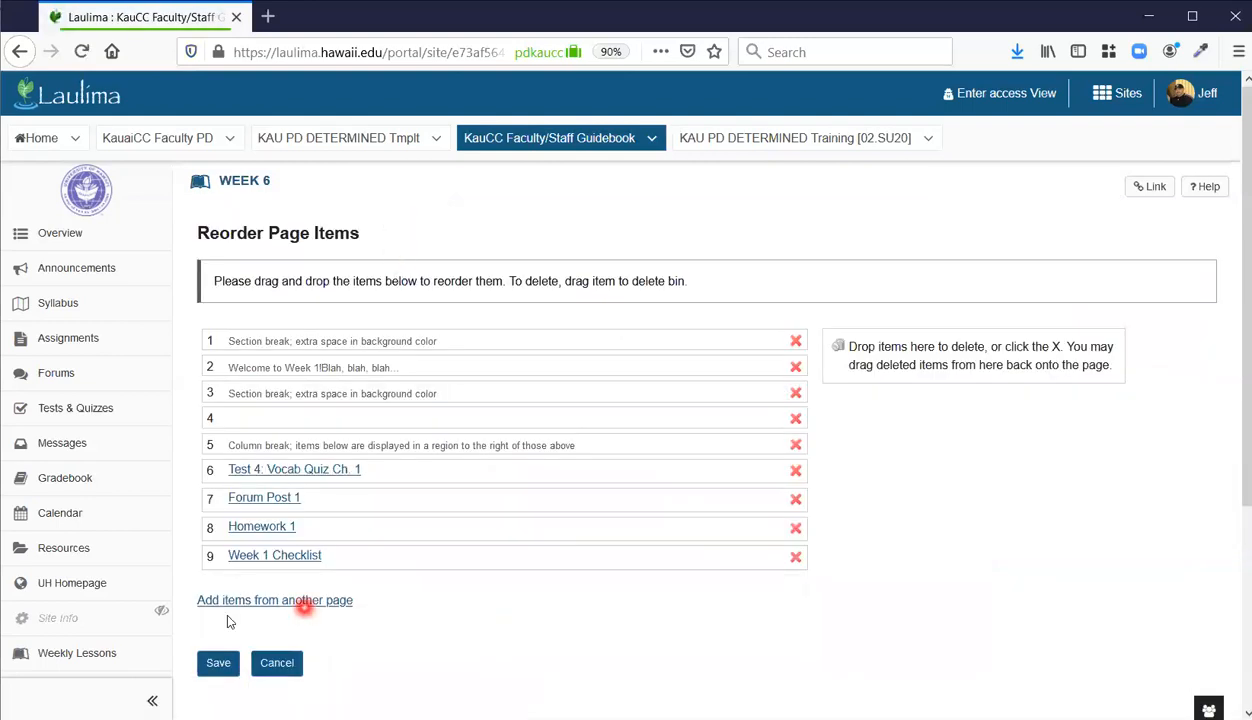
left_click(286, 663)
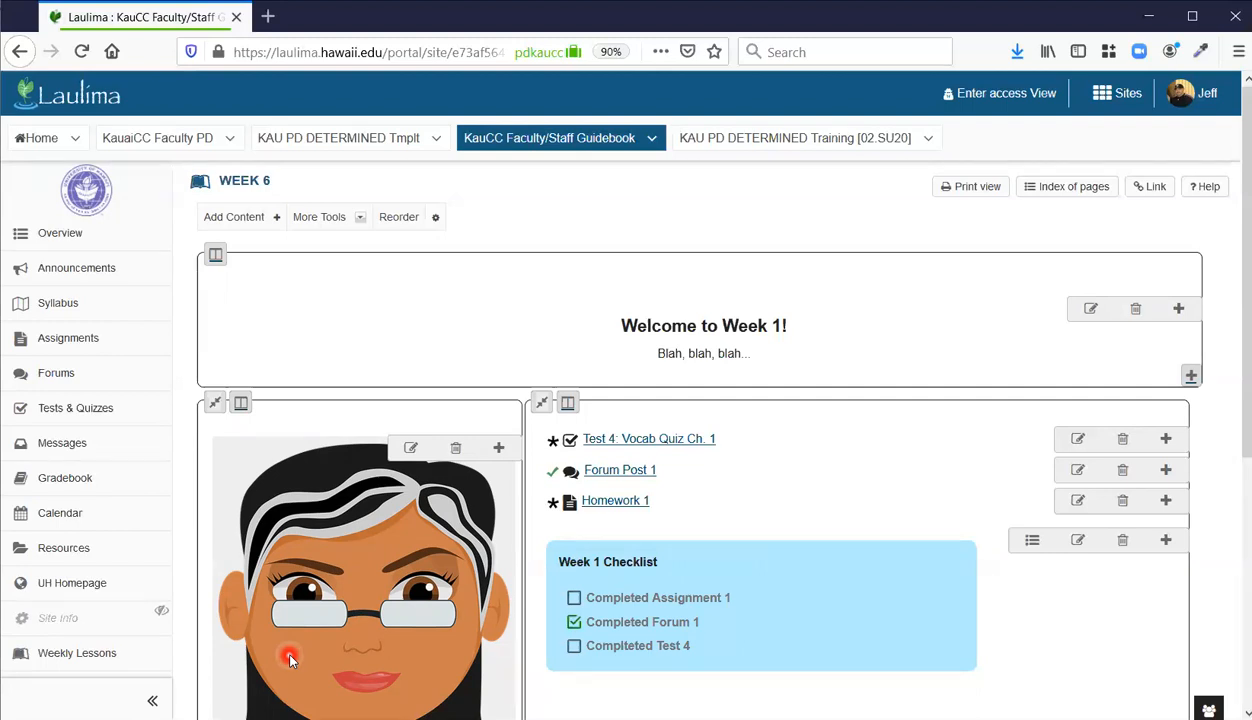
Try to hide the Week 6 page until 06/28/2020 12:00 am in its page settings
left_click(434, 222)
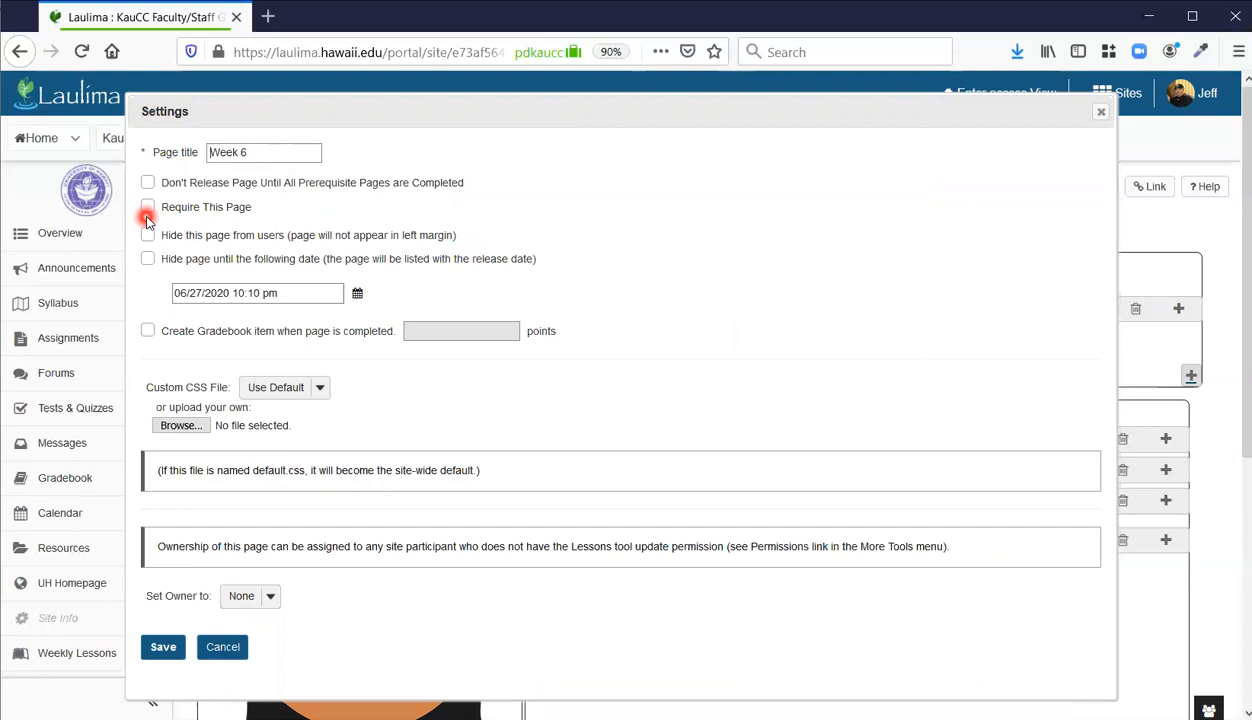
left_click(147, 261)
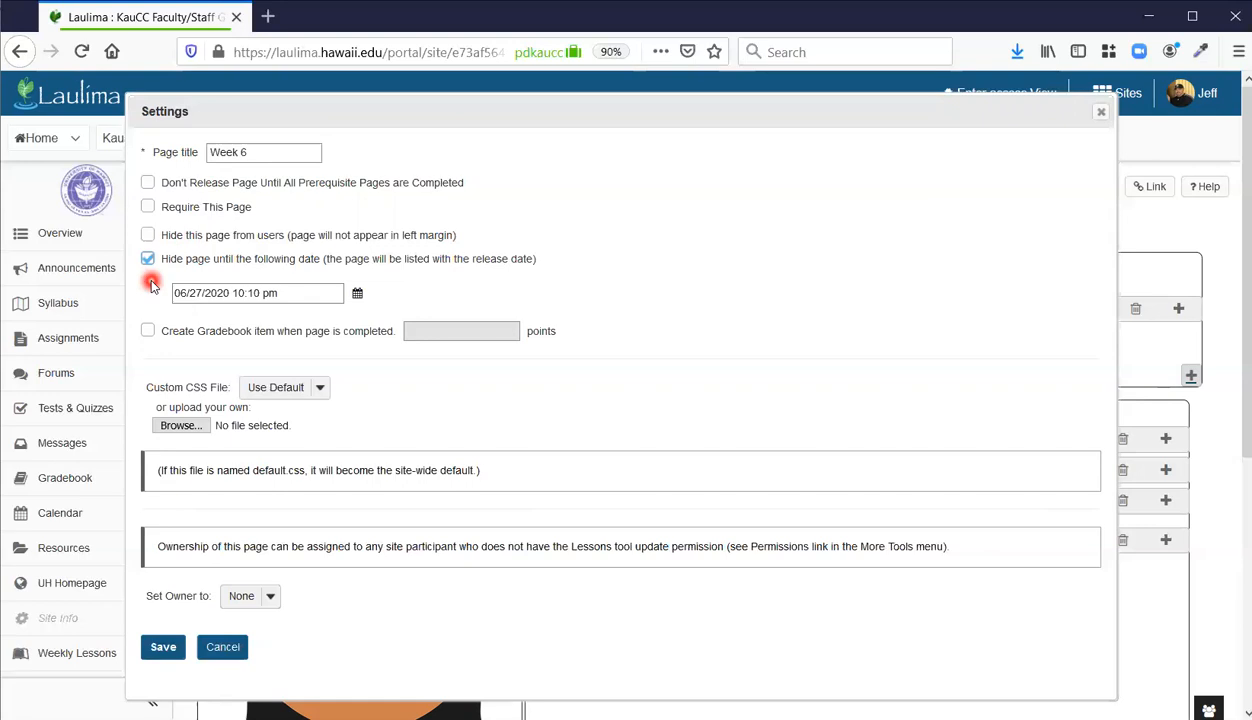
left_click(355, 296)
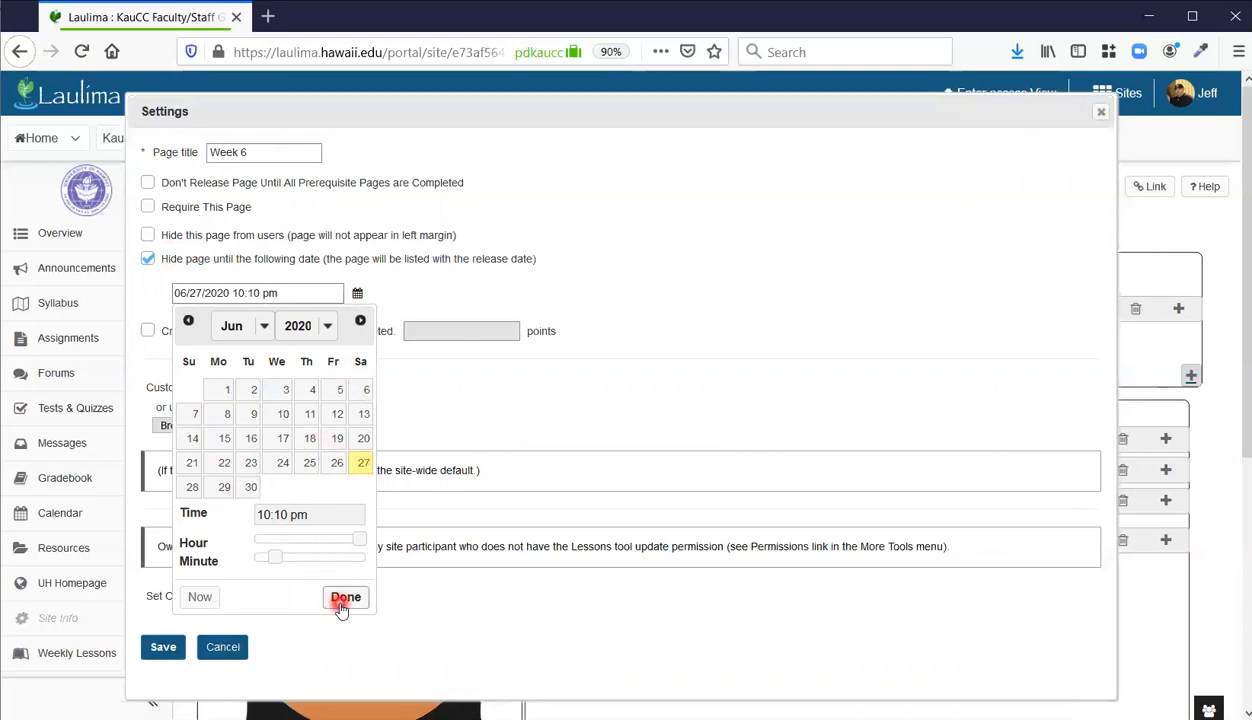
left_click(195, 490)
left_click(358, 541)
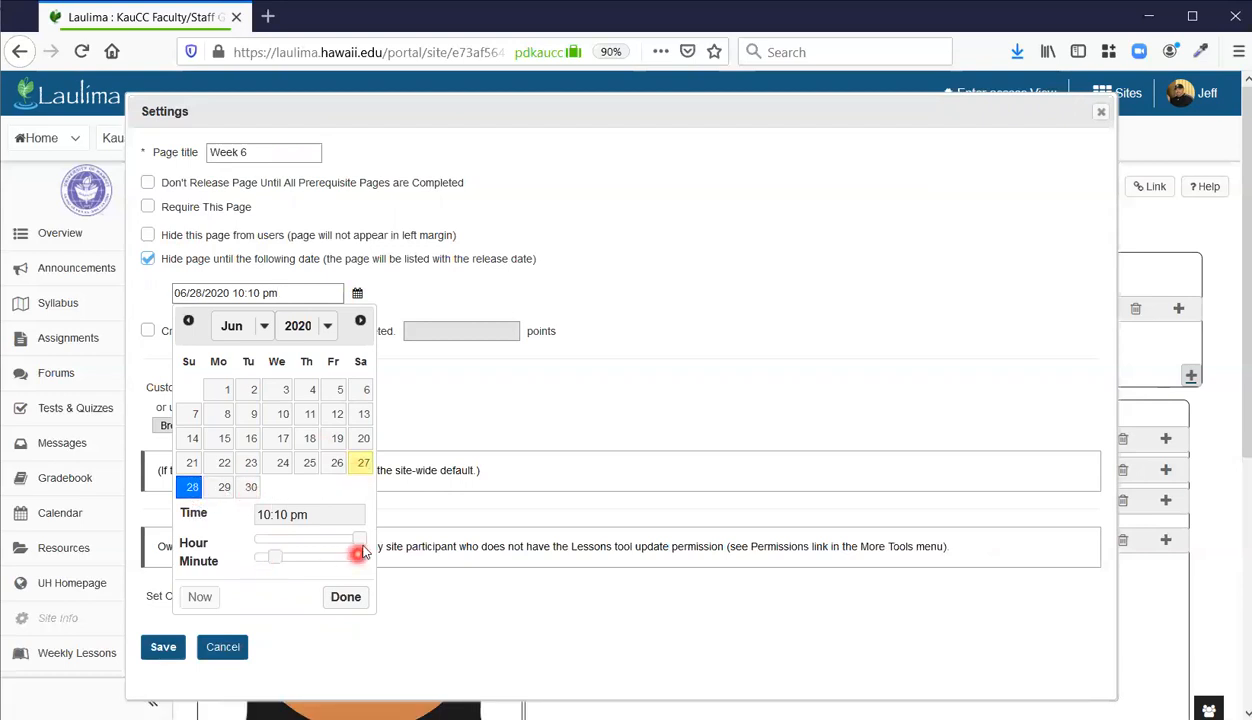
mouse_move(233, 545)
left_mouse_down()
mouse_move(258, 546)
mouse_move(248, 557)
left_mouse_up()
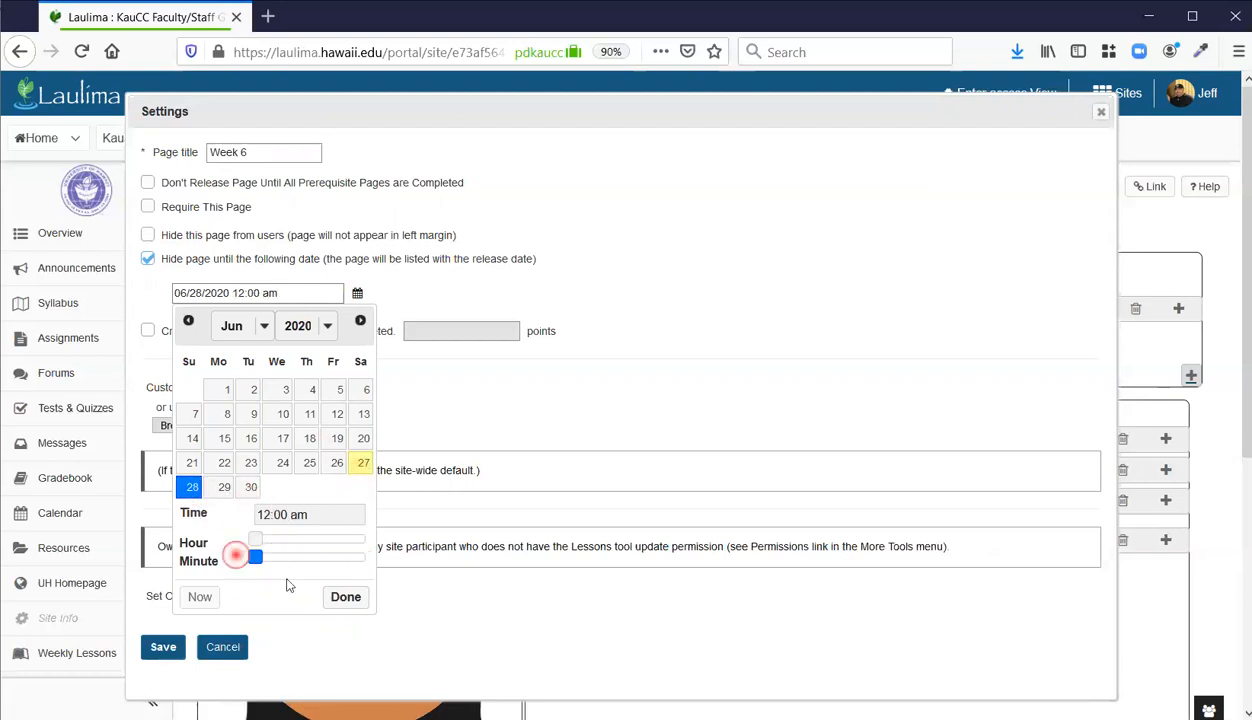
left_click(348, 597)
left_click(146, 279)
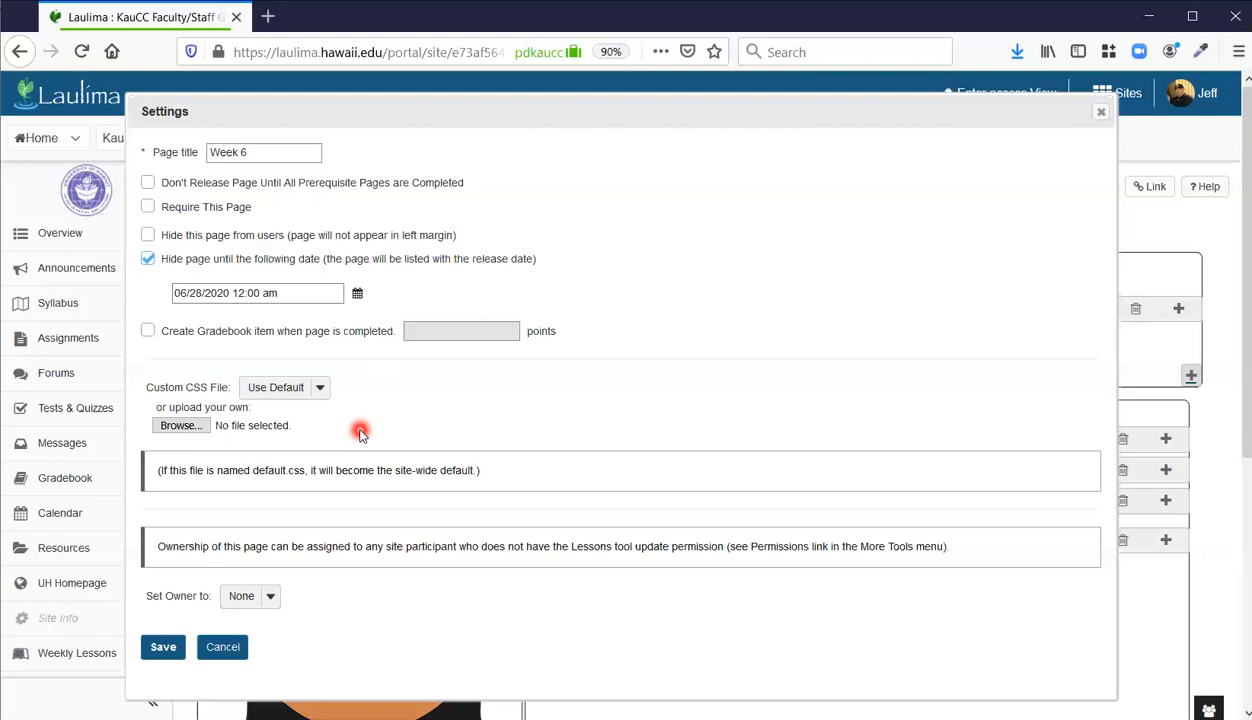
Examine the remaining Week 6 page settings and the available page owners, and close the settings without saving
scroll(470, 540, "down", 2)
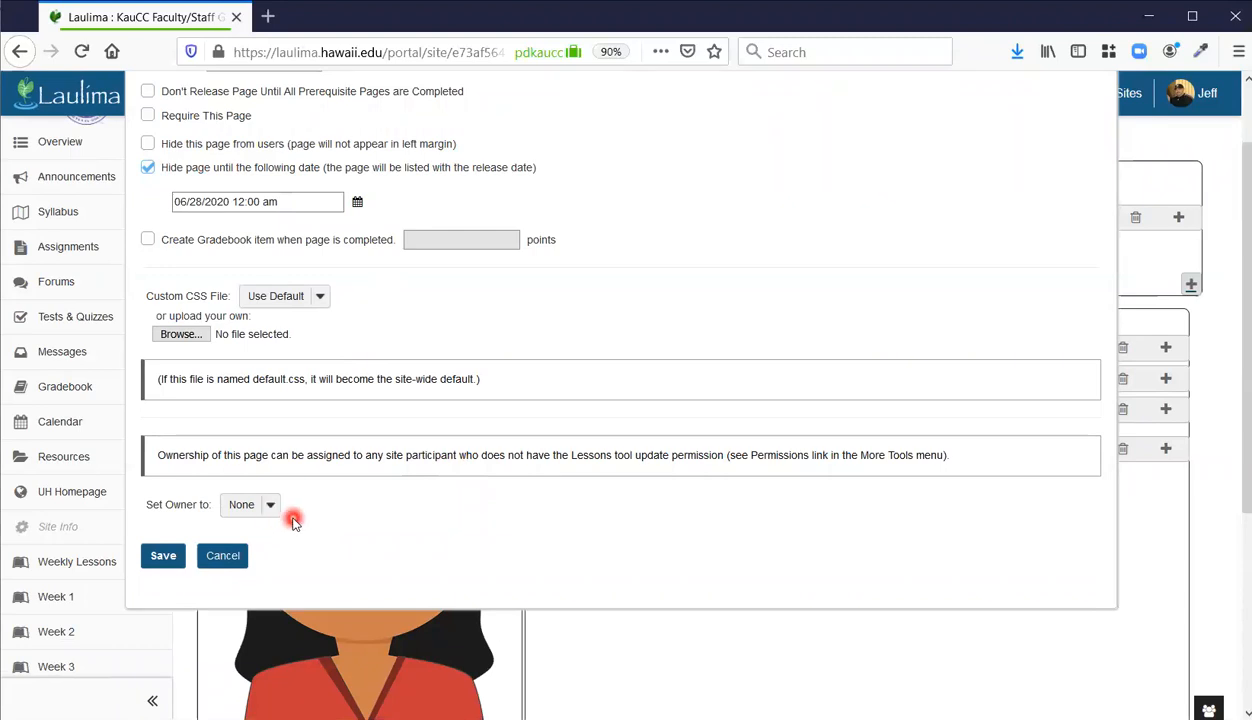
scroll(403, 537, "up", 2)
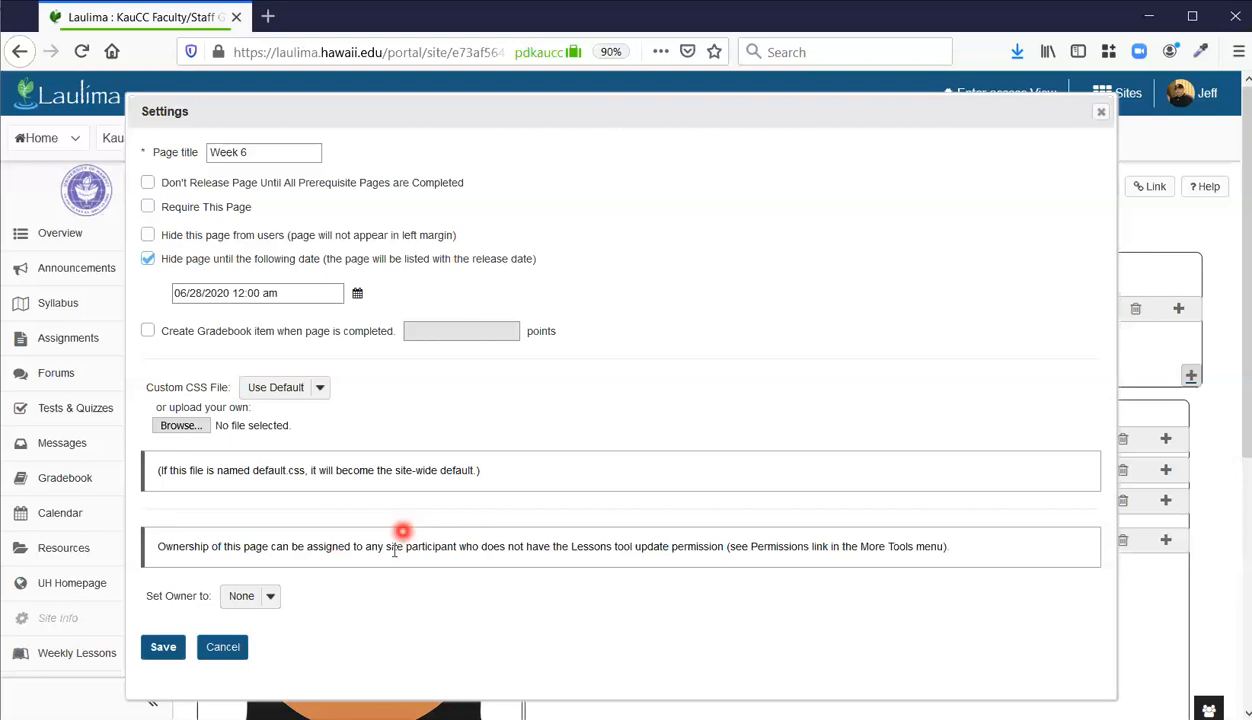
left_click(270, 596)
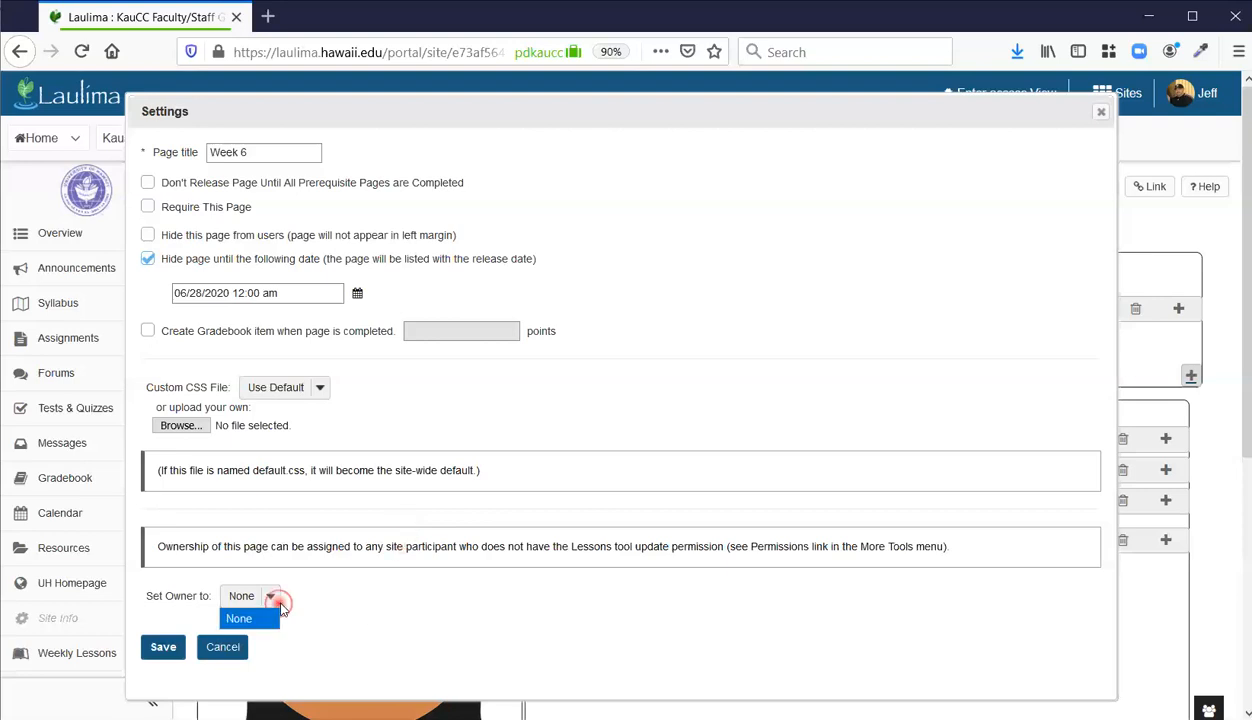
left_click(337, 598)
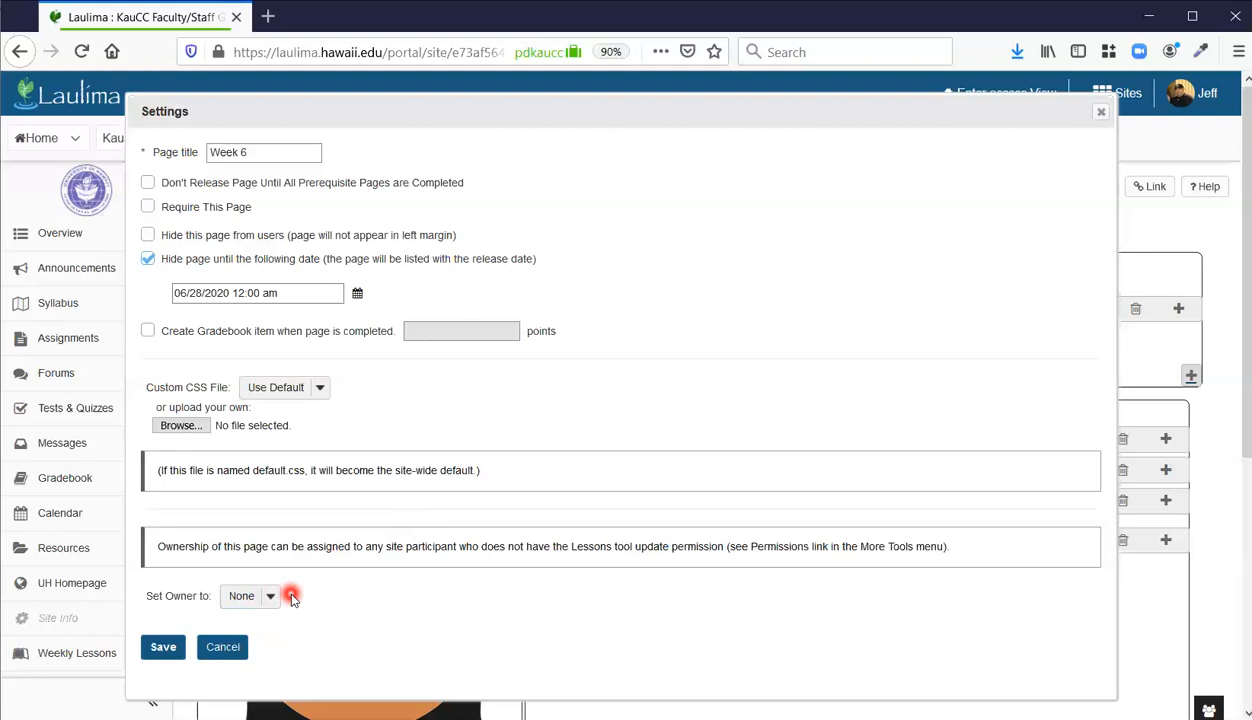
left_click(222, 647)
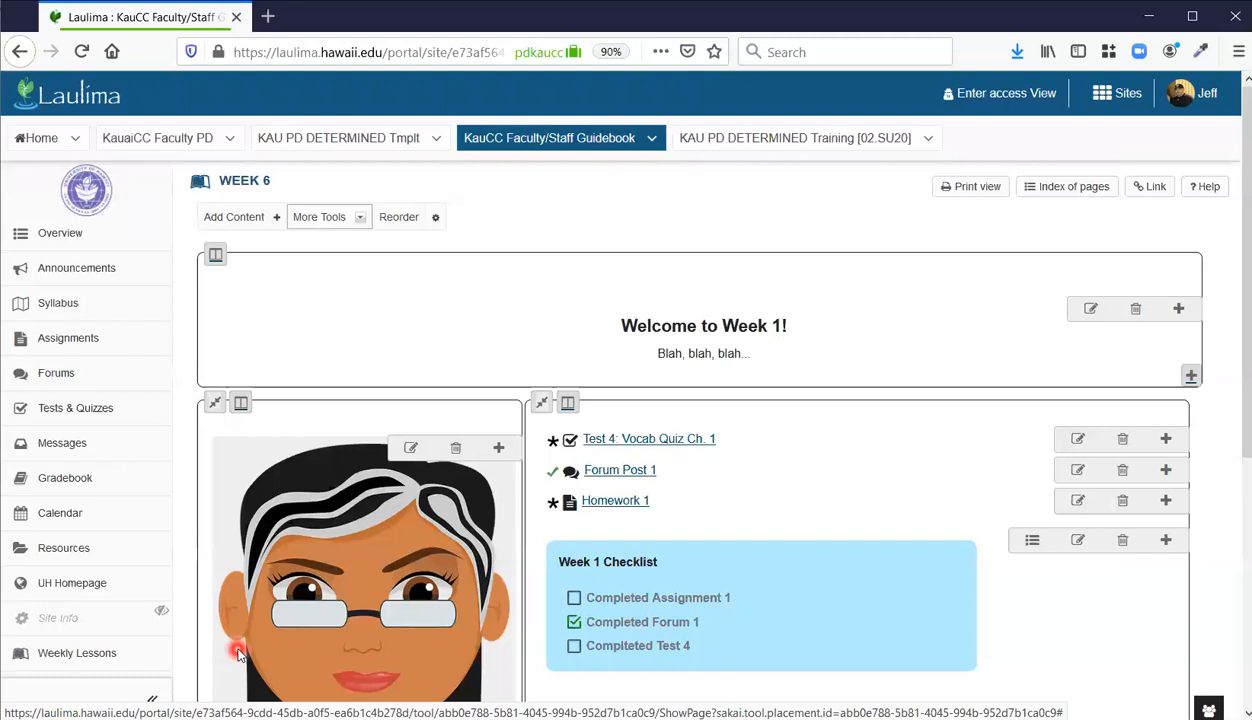
Open the Week 1 subpage within Weekly Lessons, check its reorder list, and leave without saving
scroll(362, 503, "down", 1)
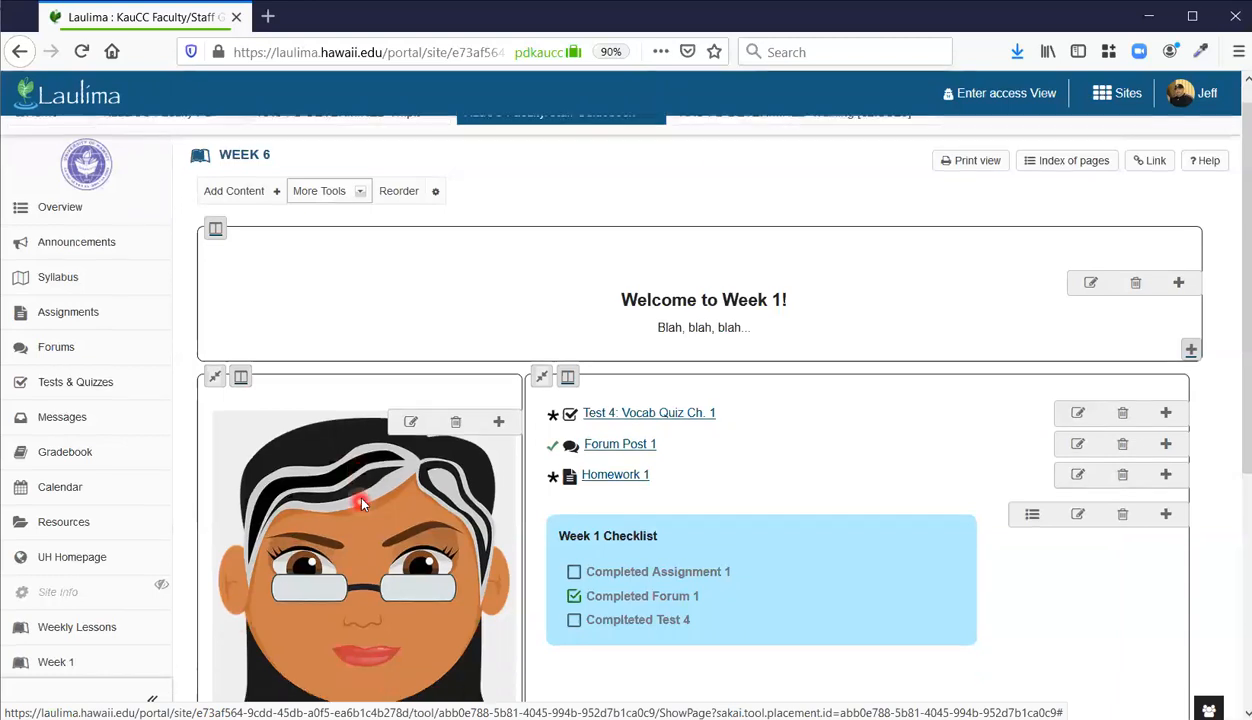
scroll(362, 503, "down", 3)
left_click(117, 472)
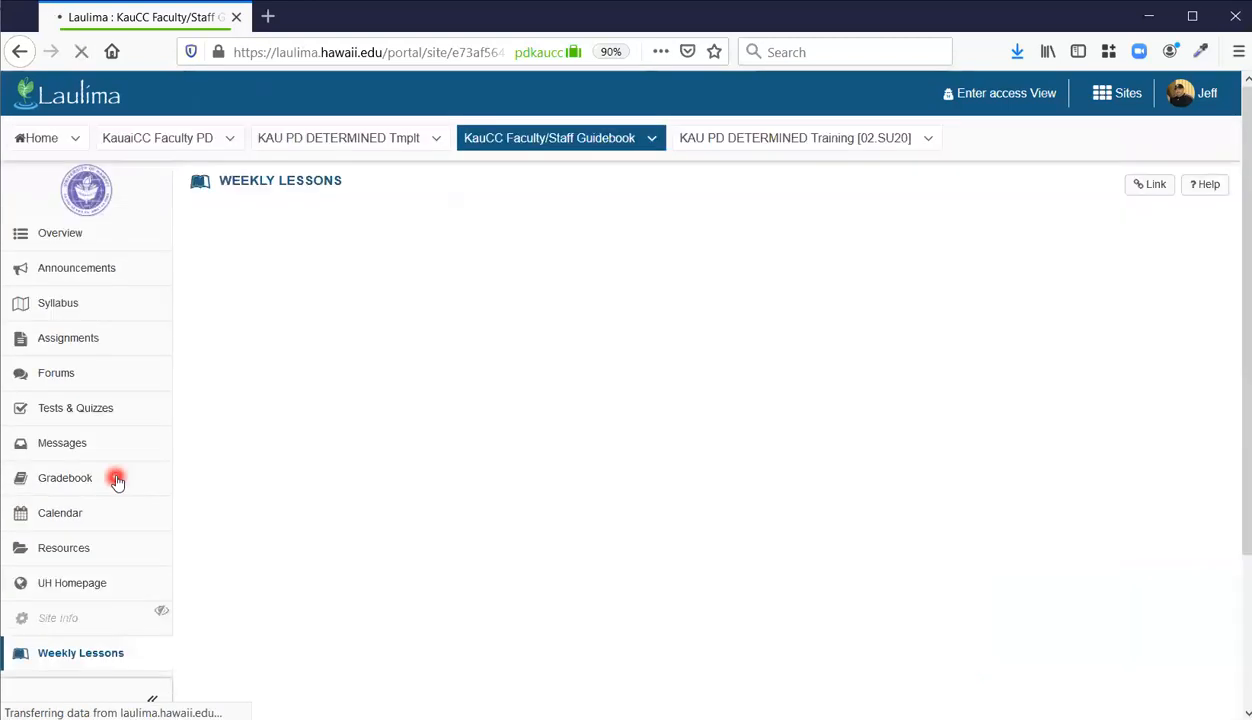
left_click(290, 352)
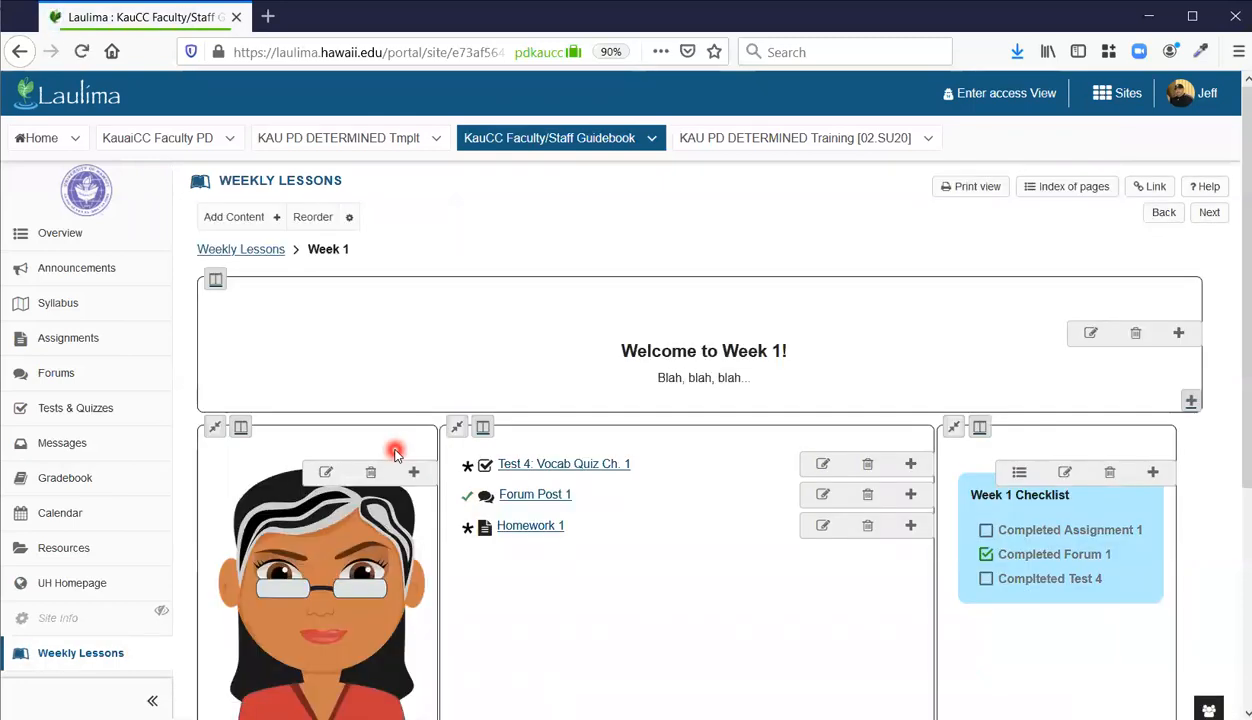
left_click(313, 222)
left_click(282, 688)
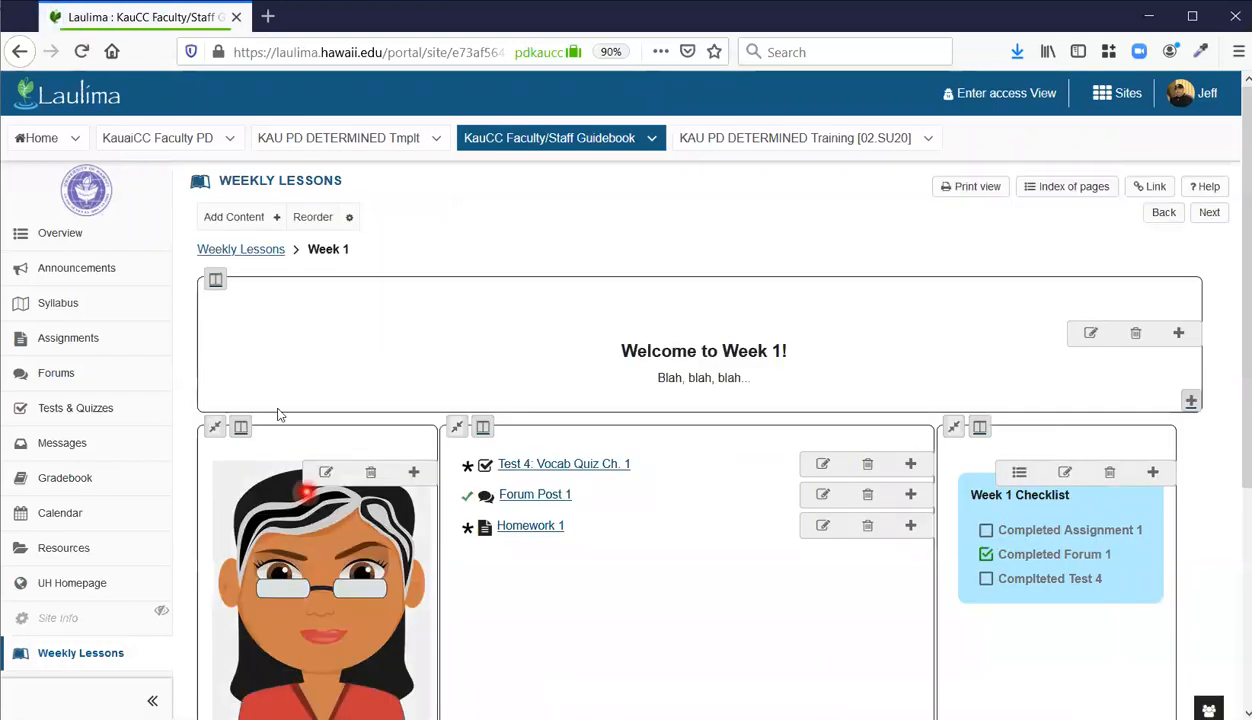
Add a subpage titled Week 2 to the Weekly Lessons page, shown as a button rather than a link
left_click(248, 250)
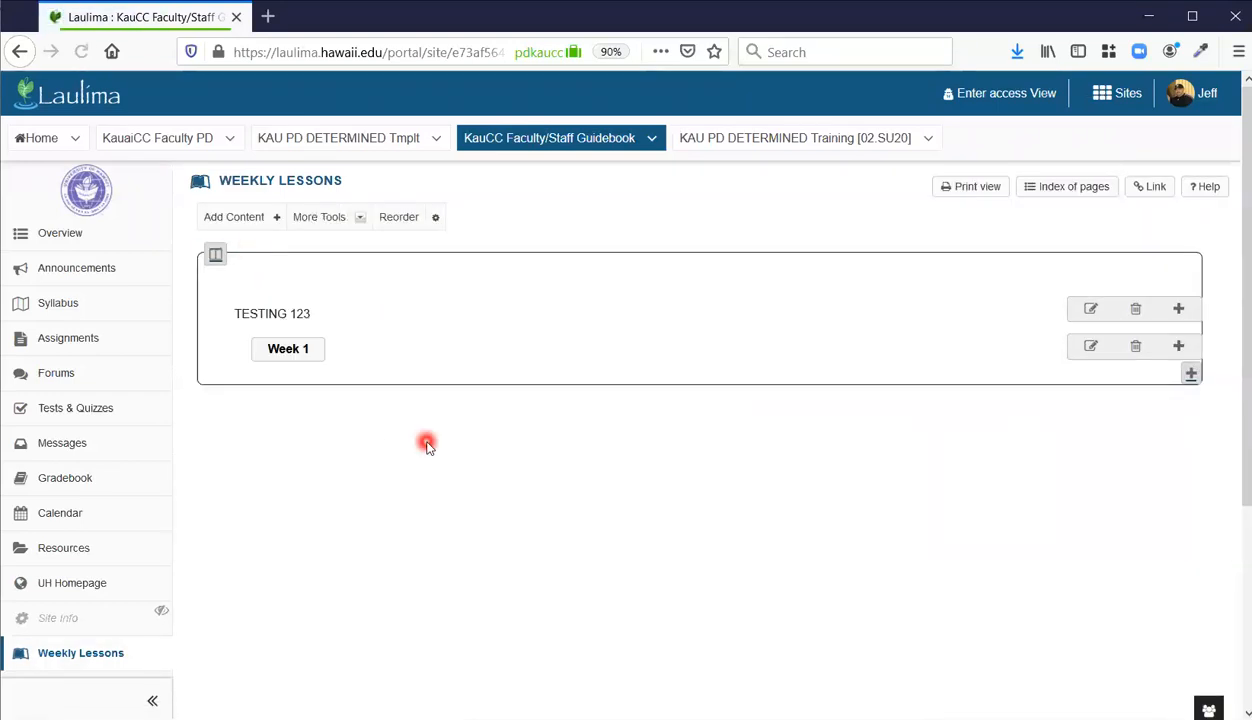
left_click(270, 218)
left_click(288, 455)
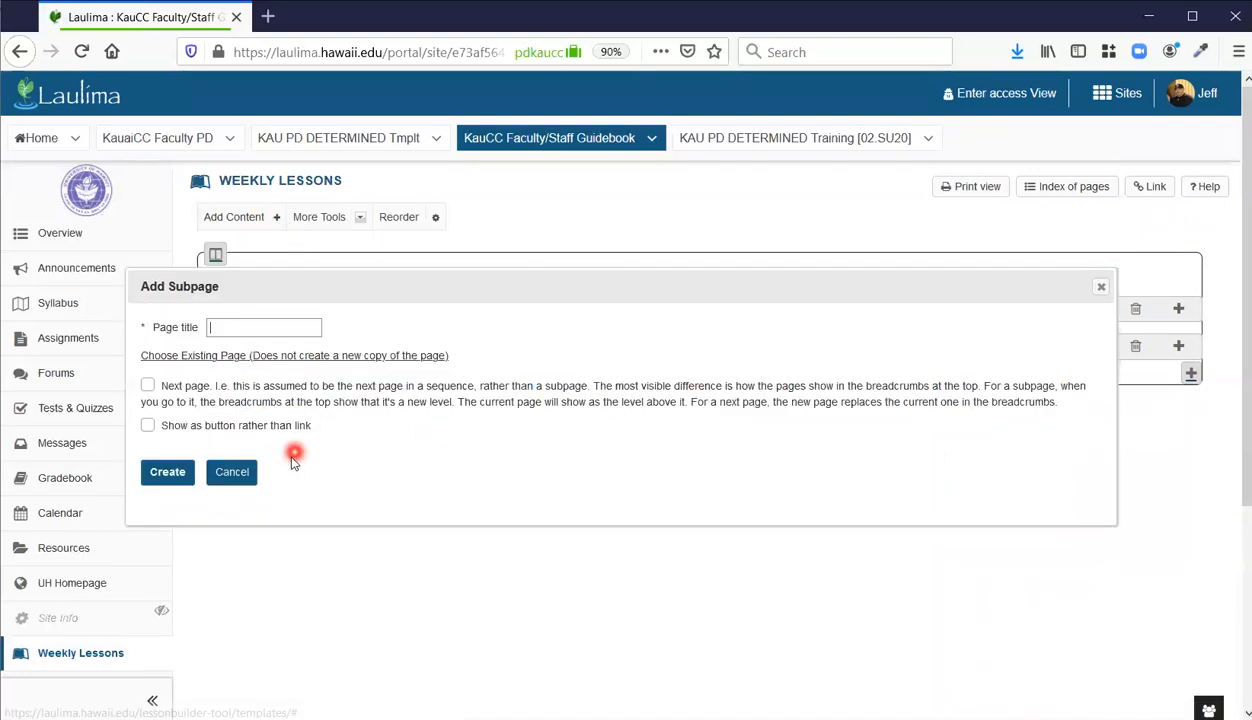
type("Week ")
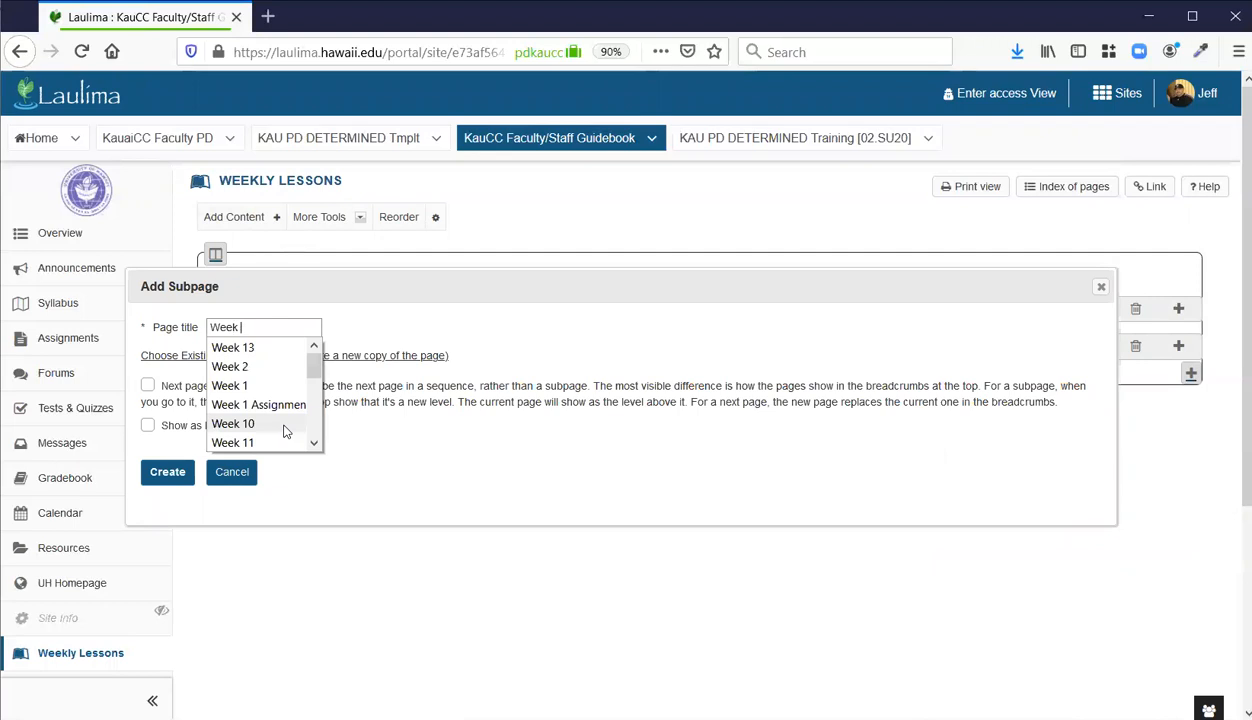
type("2")
left_click(148, 426)
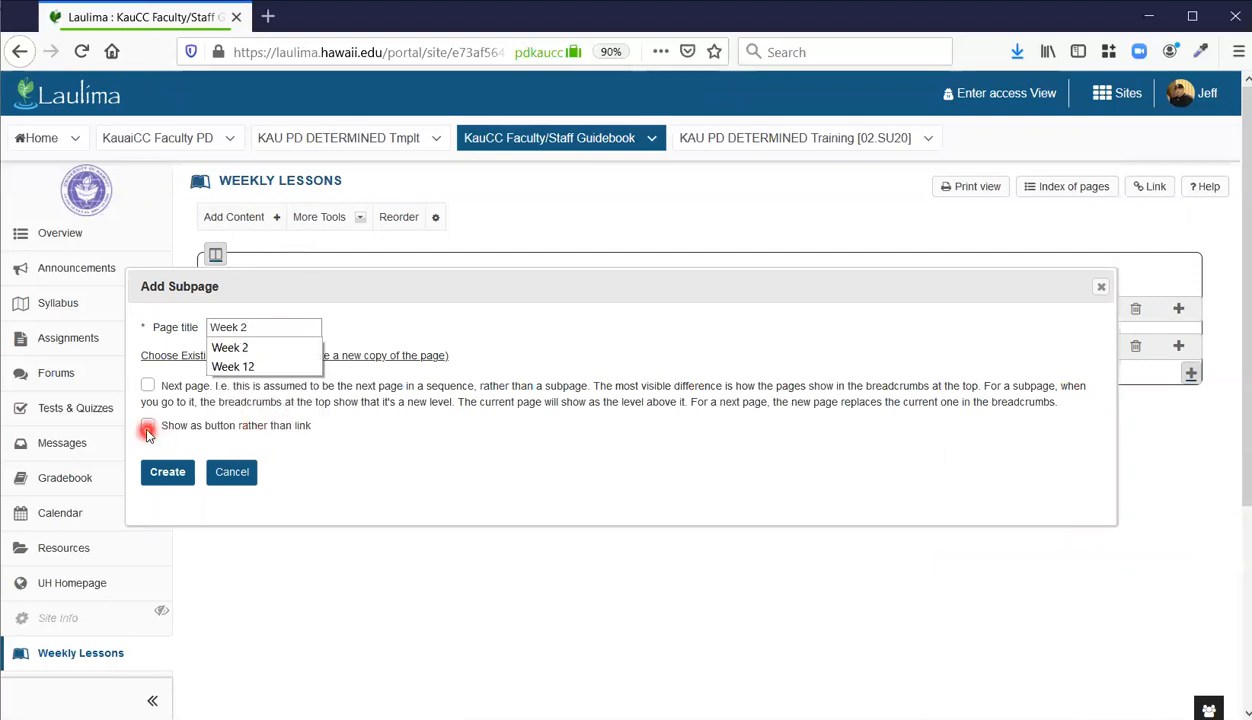
left_click(169, 482)
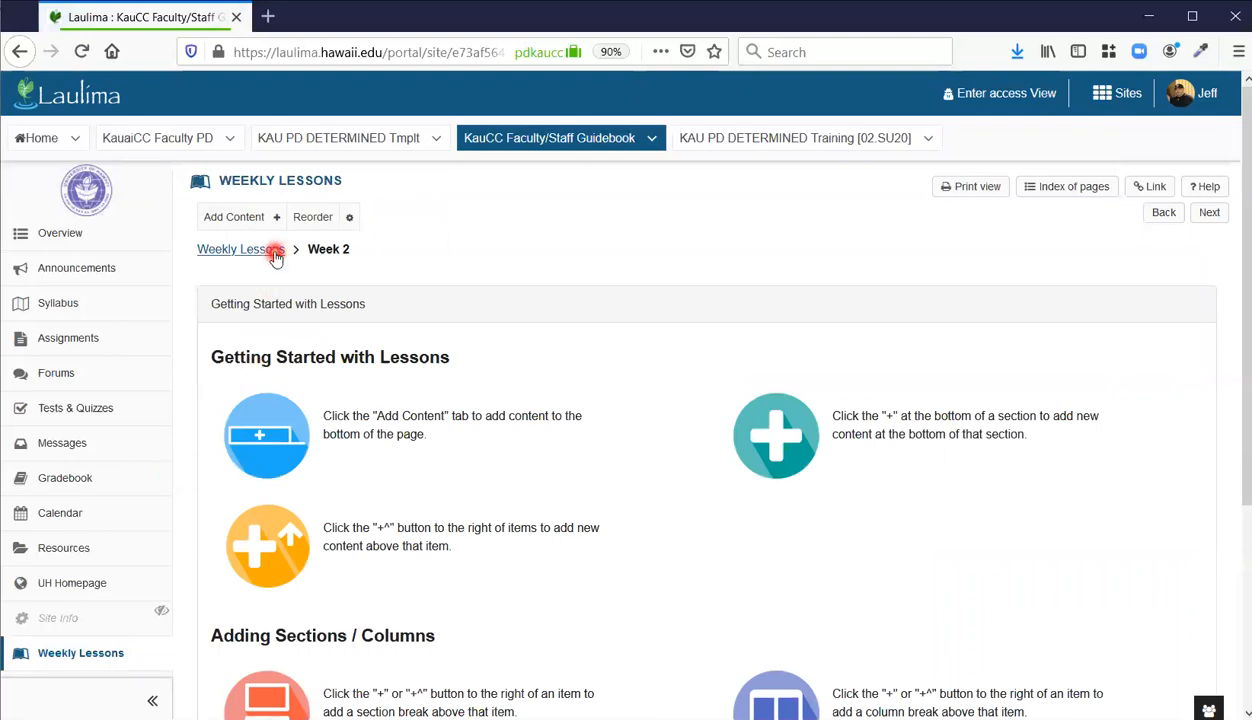
Copy the items of the Week 1 subpage into the Week 2 subpage under Weekly Lessons and save the page
left_click(275, 258)
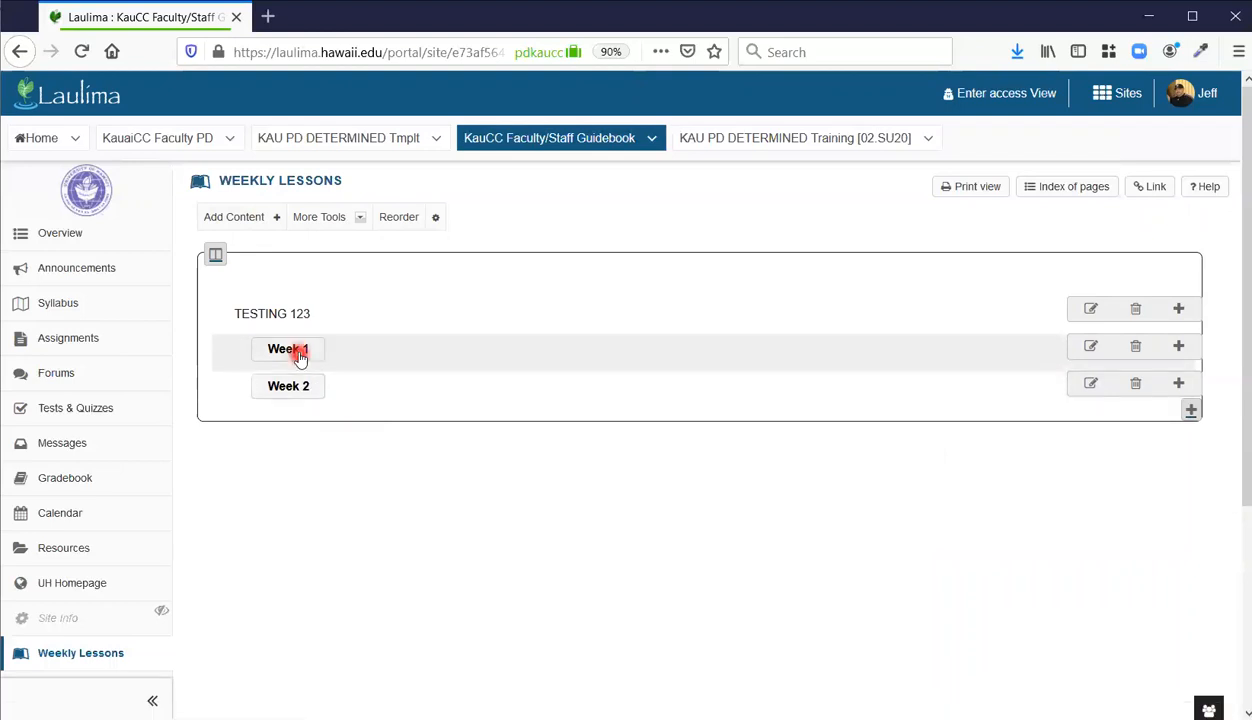
left_click(301, 394)
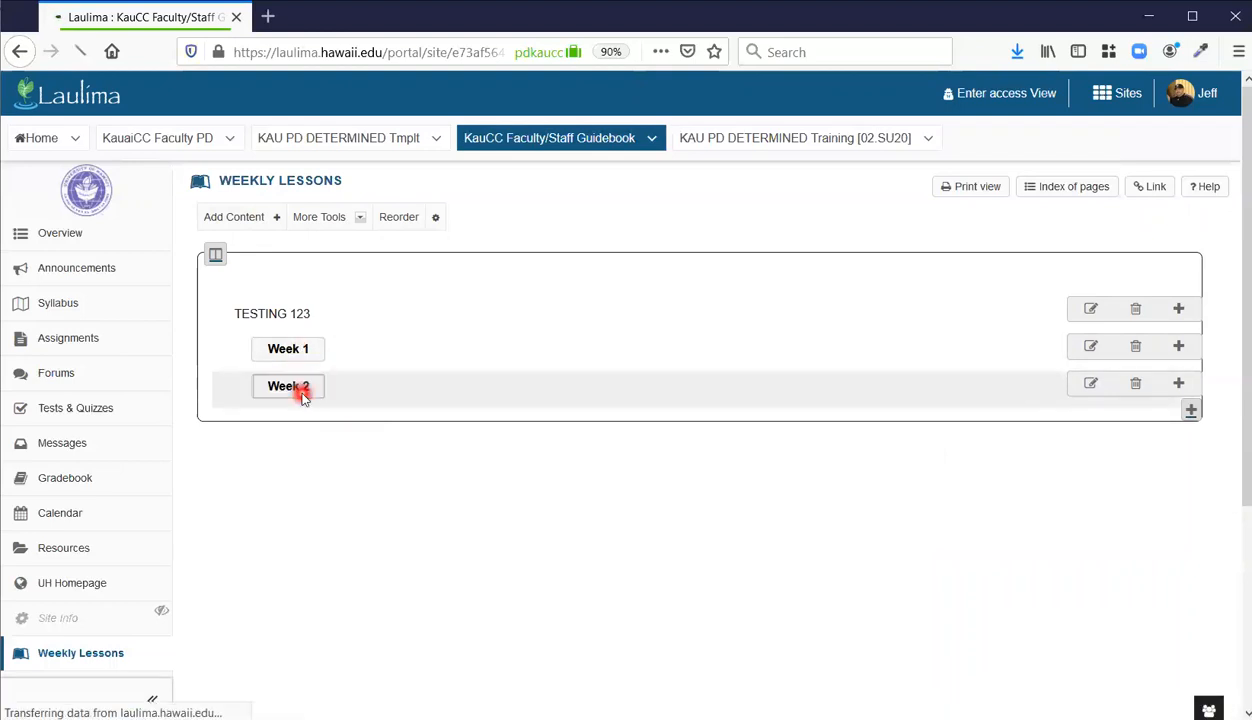
left_click(313, 217)
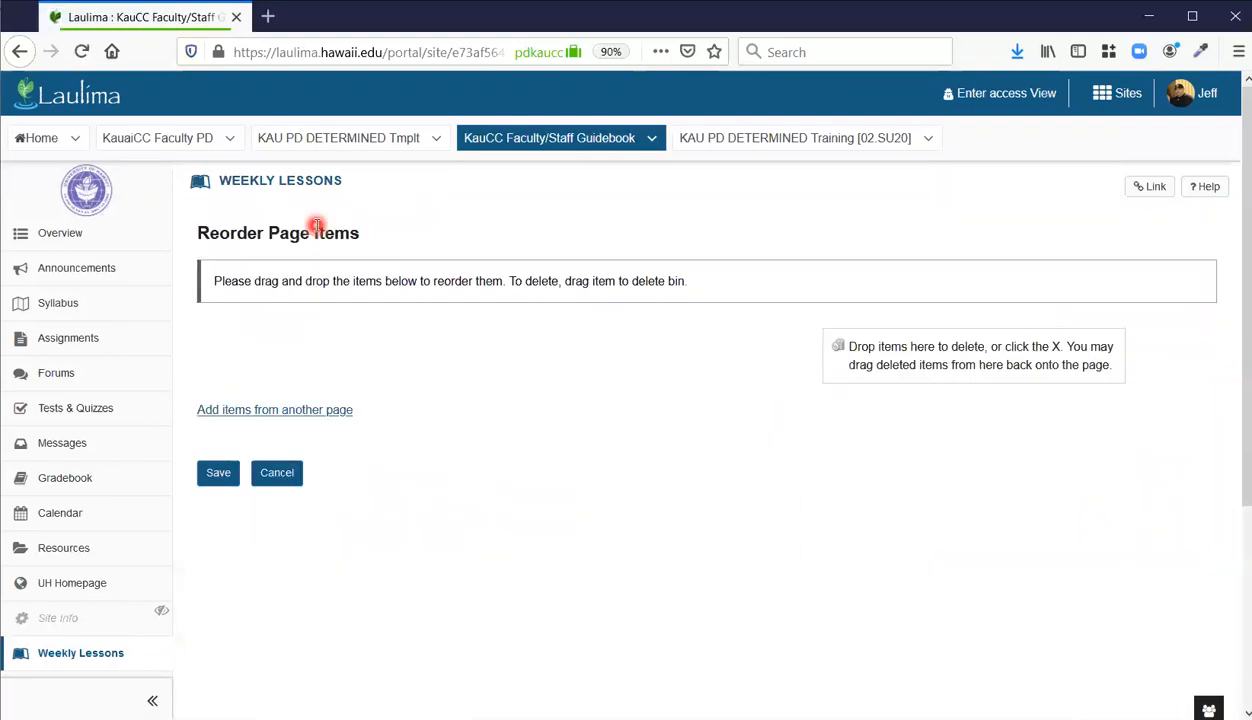
left_click(285, 470)
left_click(313, 220)
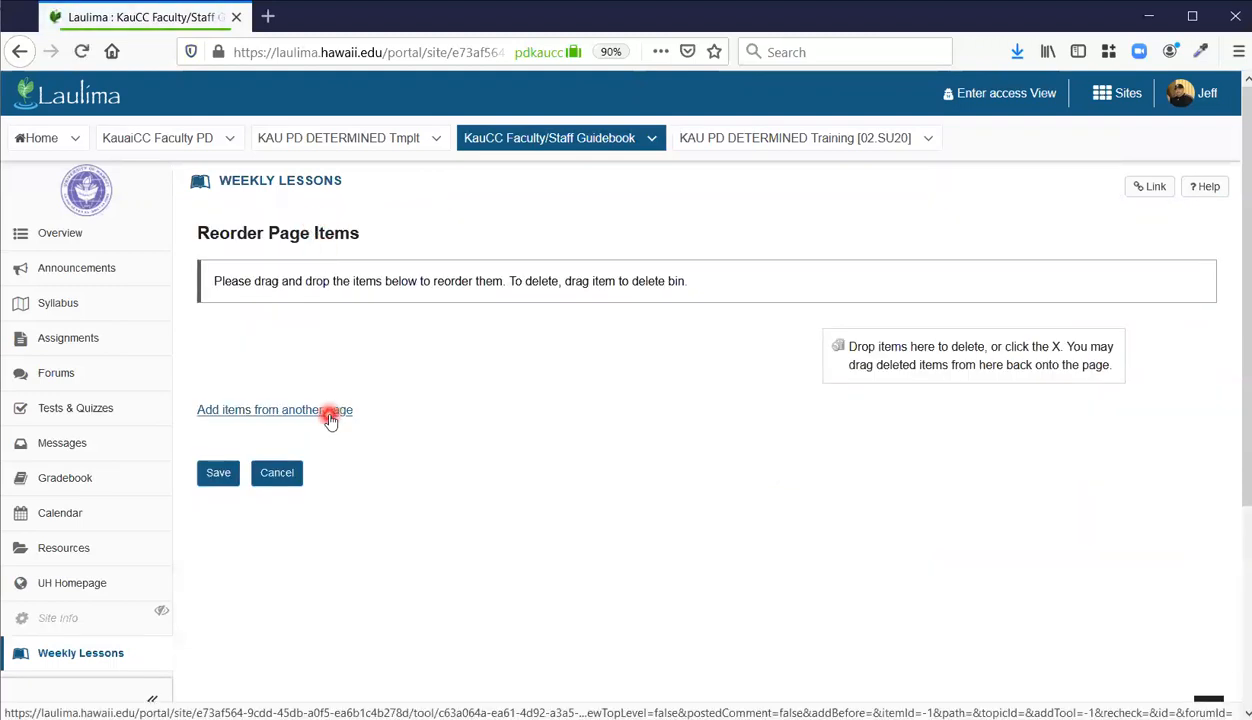
left_click(329, 413)
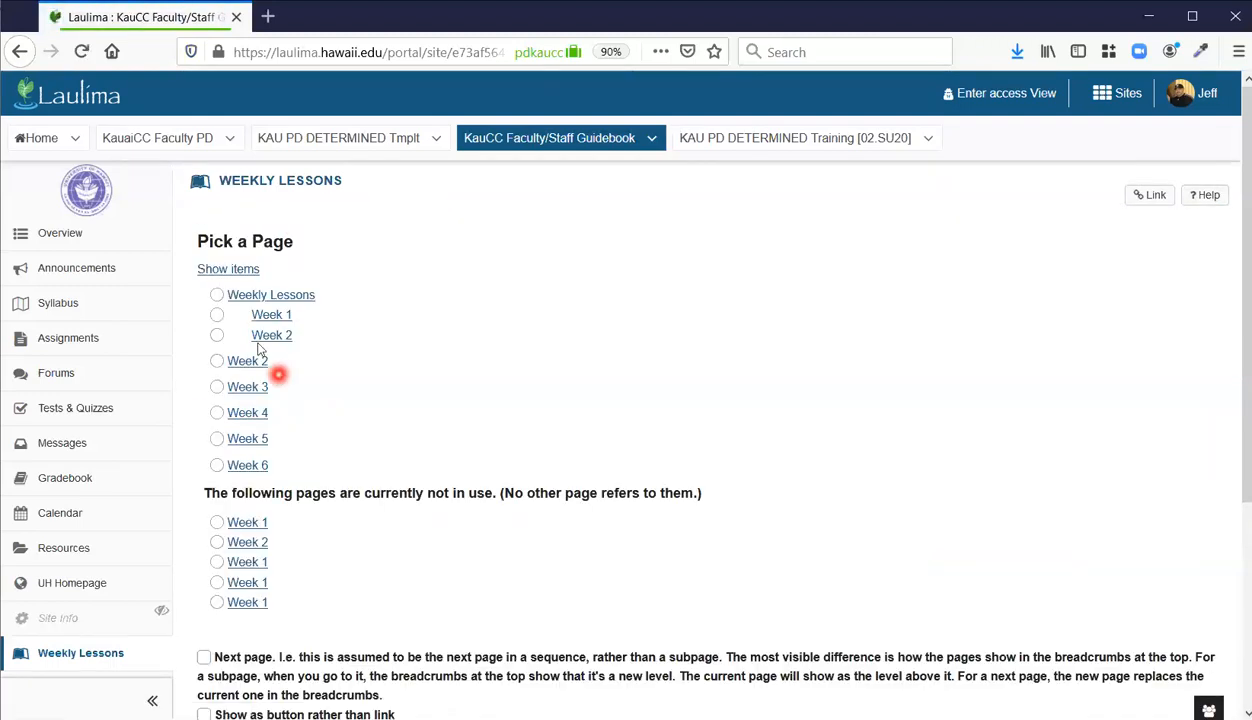
left_click(218, 317)
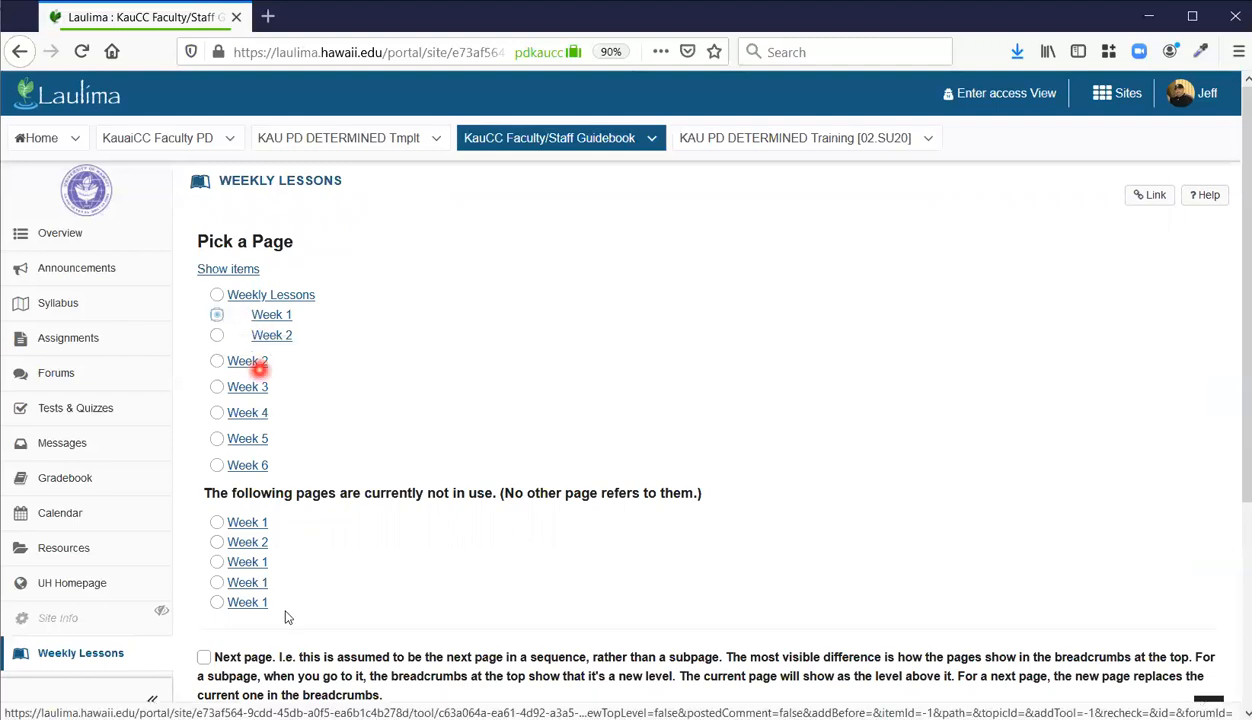
scroll(243, 629, "down", 2)
left_click(243, 660)
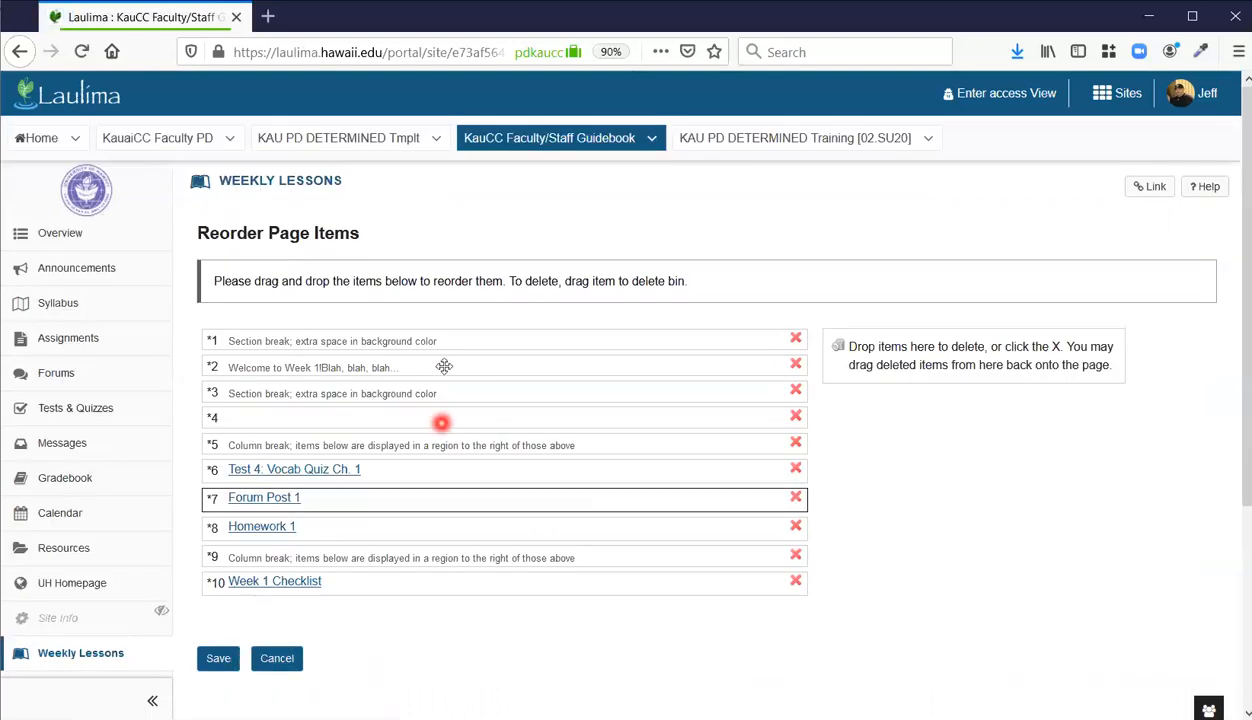
left_click(218, 658)
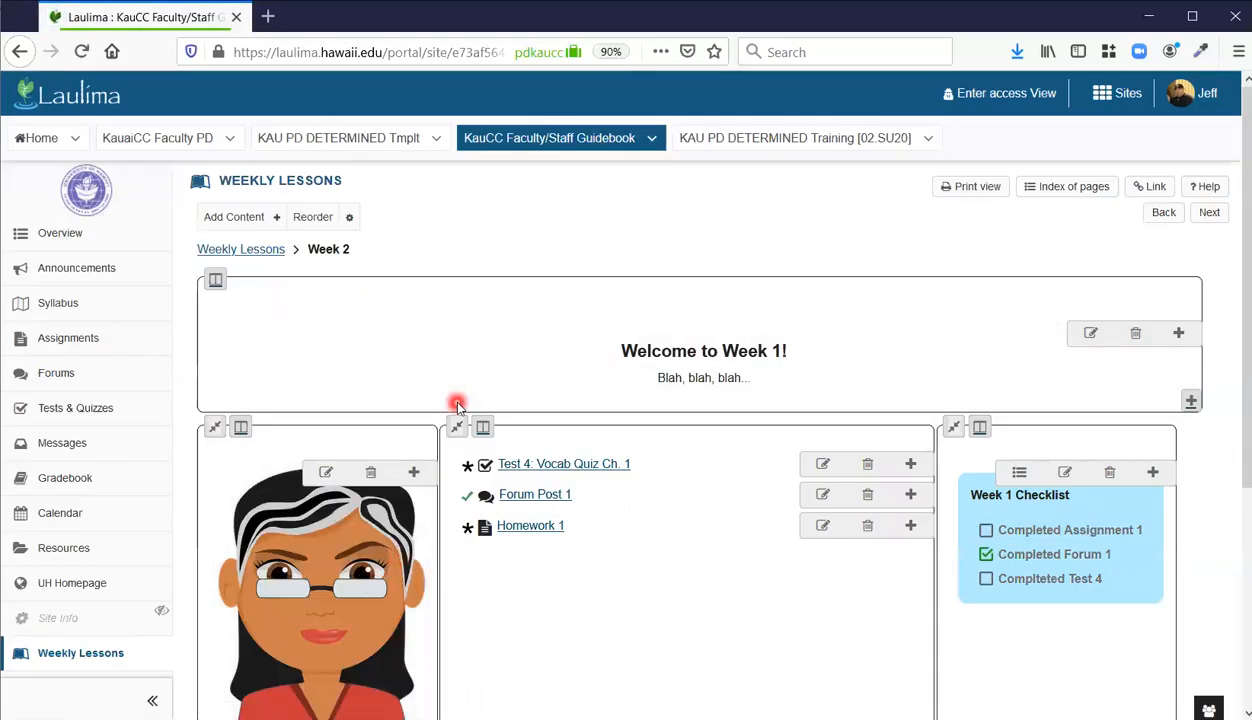
Examine the Week 2 subpage and its reorder list, leave without saving, and return to Weekly Lessons
scroll(458, 402, "down", 2)
scroll(659, 545, "up", 2)
left_click(303, 218)
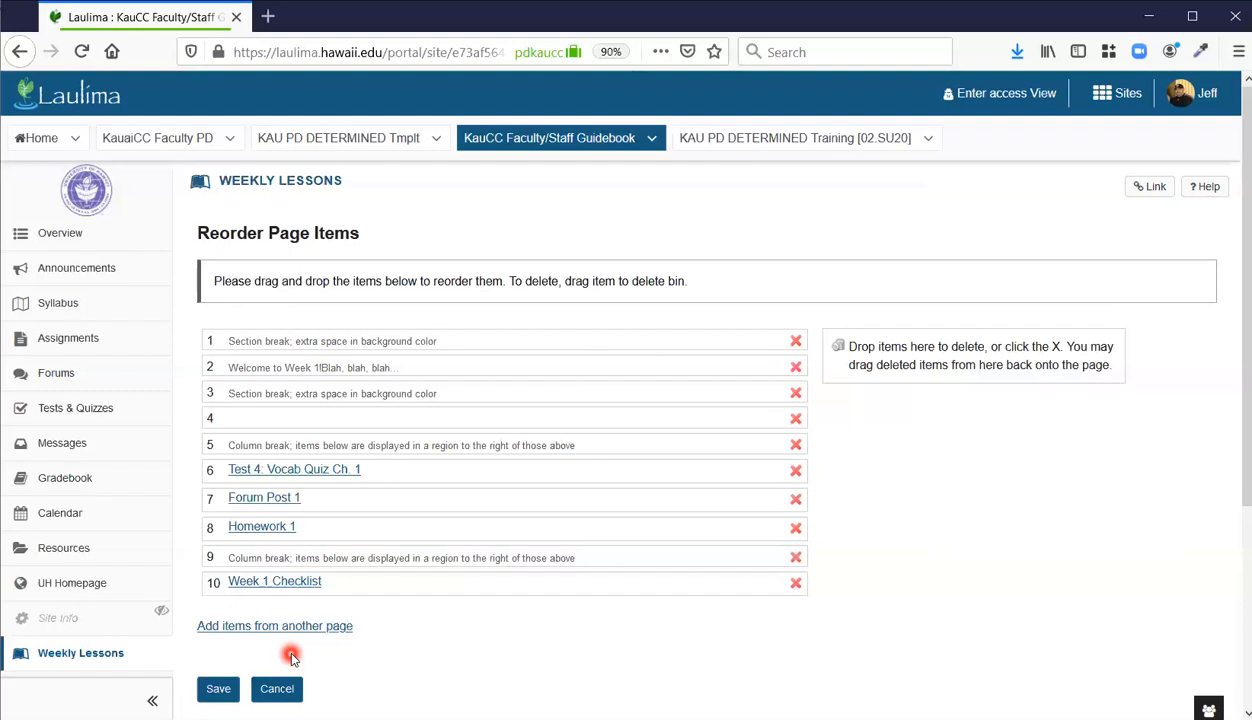
left_click(279, 689)
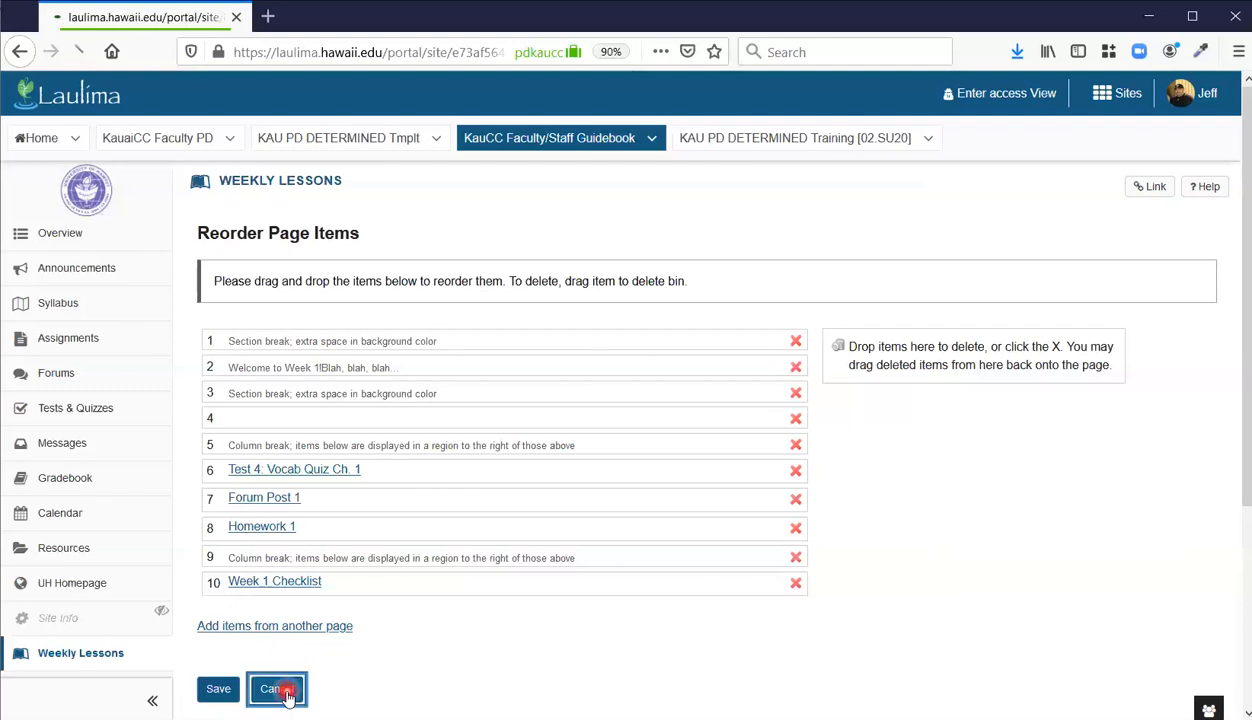
left_click(272, 250)
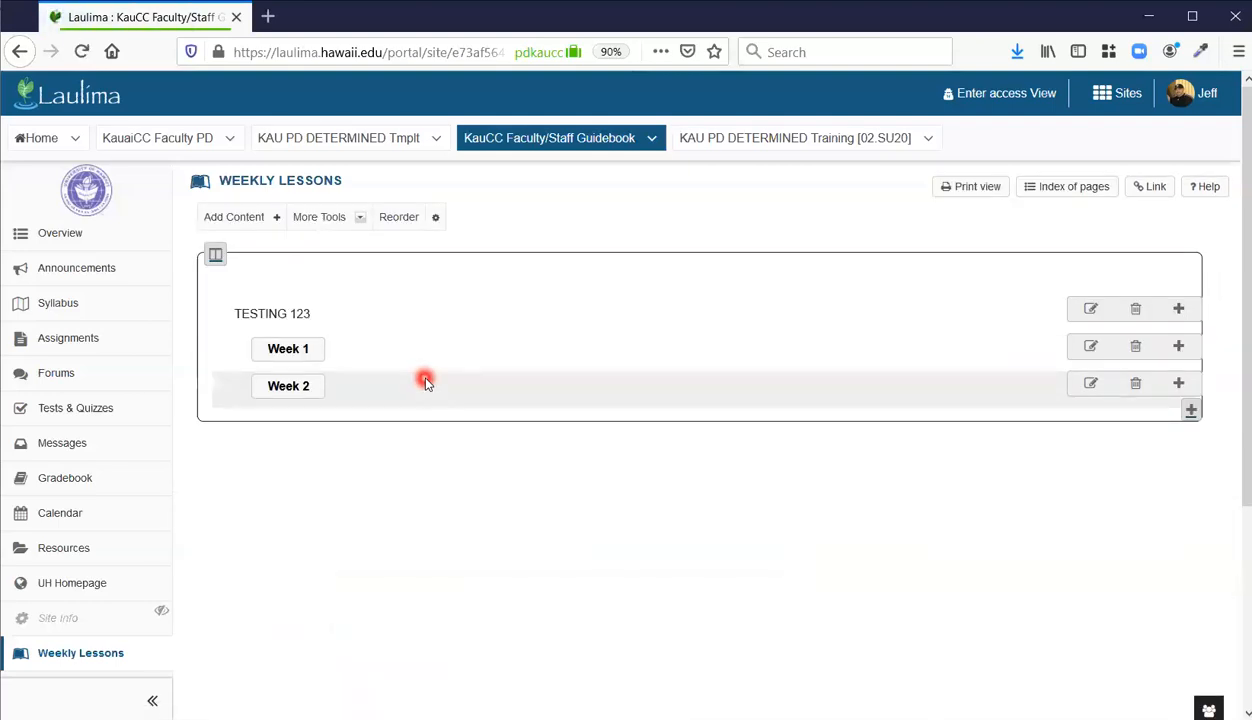
left_click(317, 353)
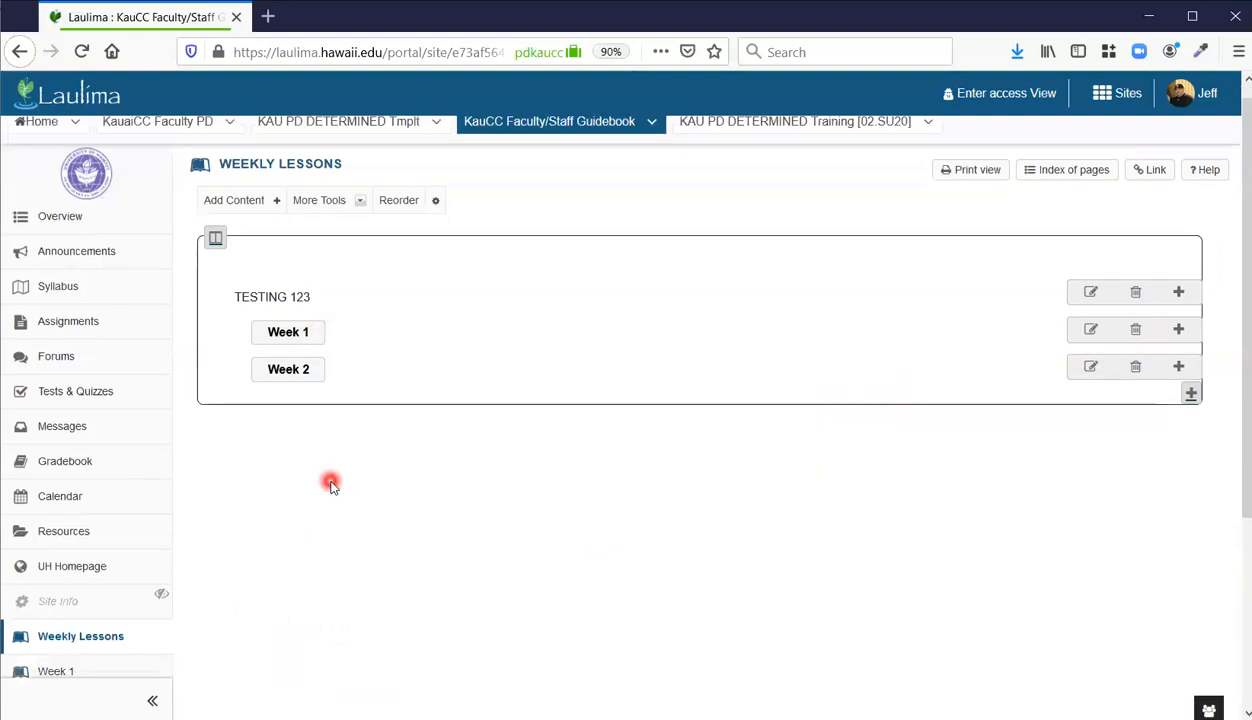
scroll(322, 350, "down", 1)
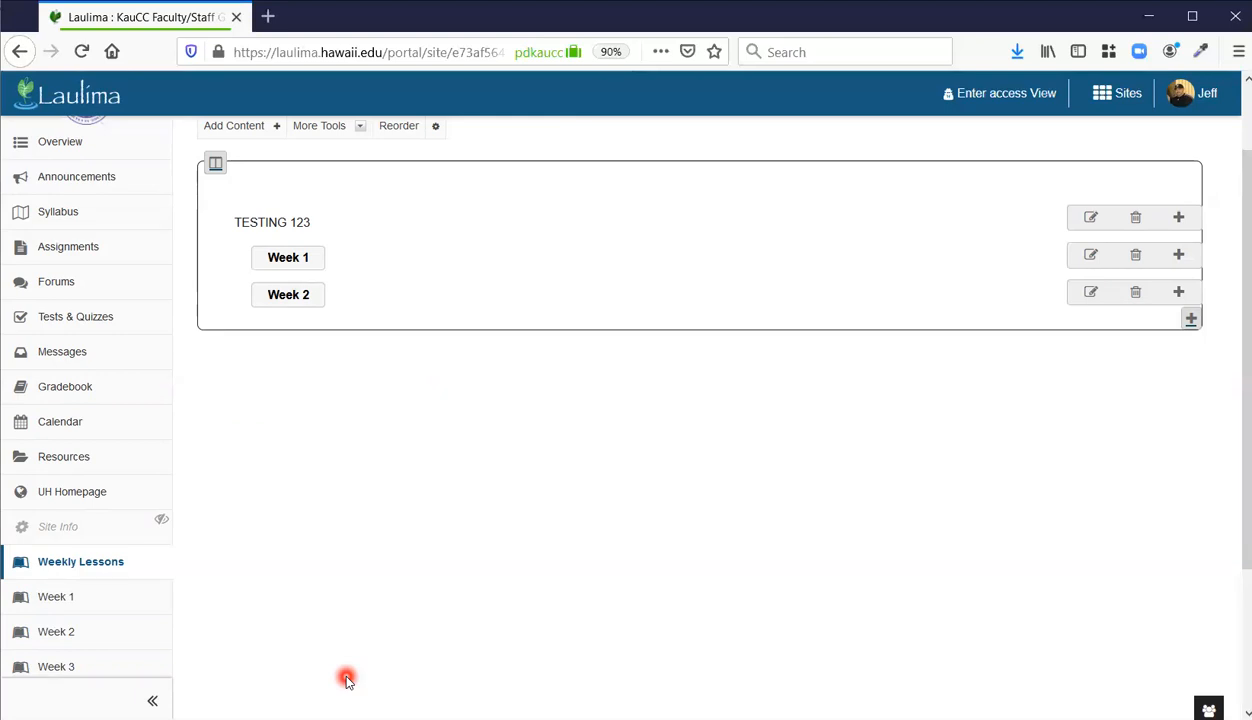
Examine how to add items from the Week 6 page to the Week 1 subpage, and leave without applying it
left_click(290, 259)
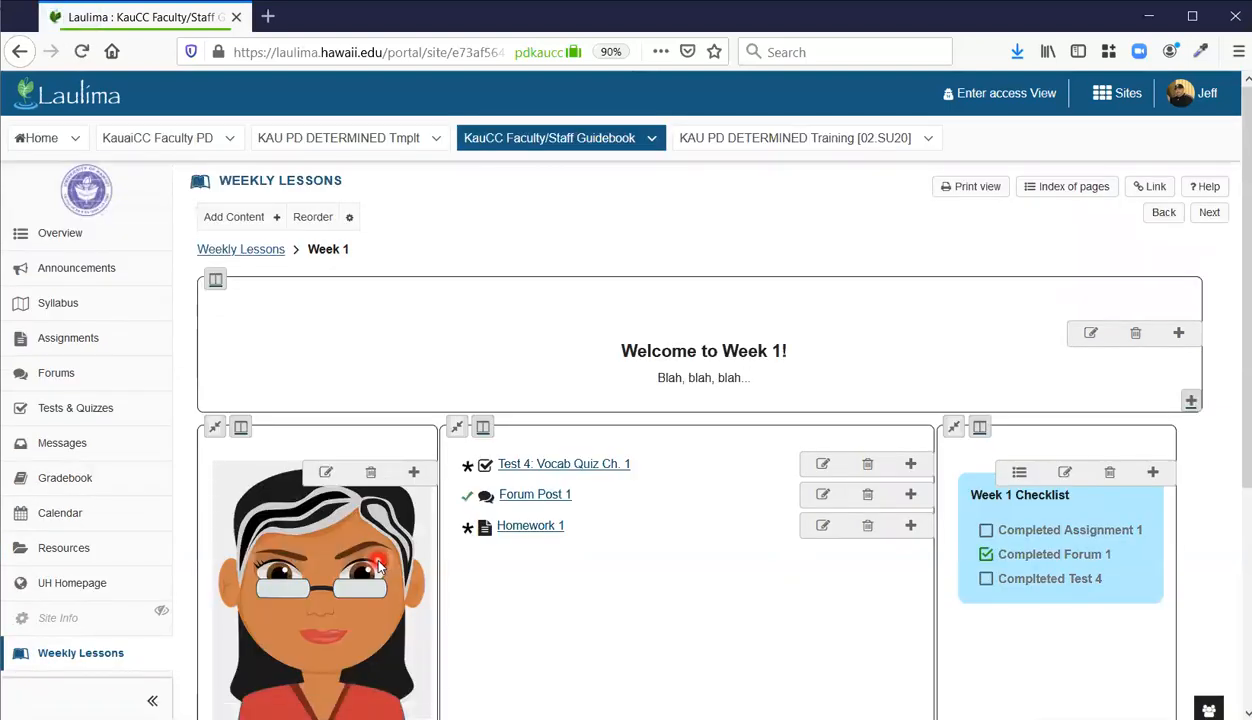
left_click(313, 224)
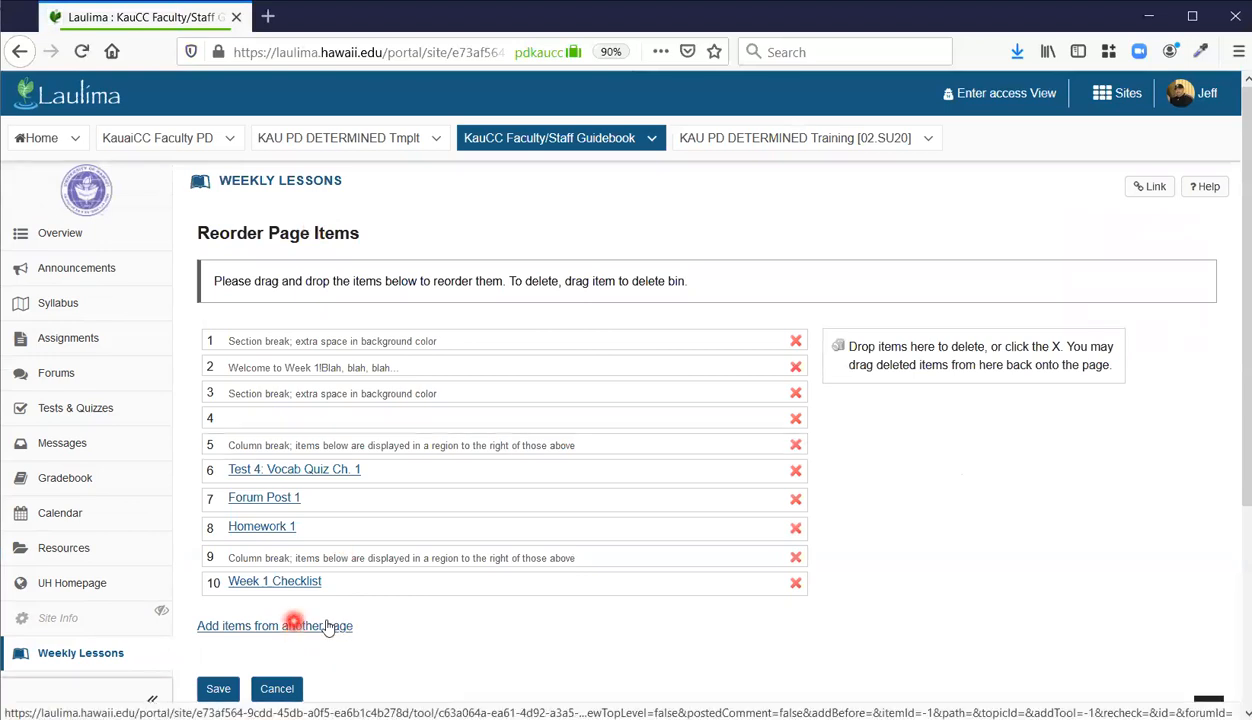
left_click(320, 625)
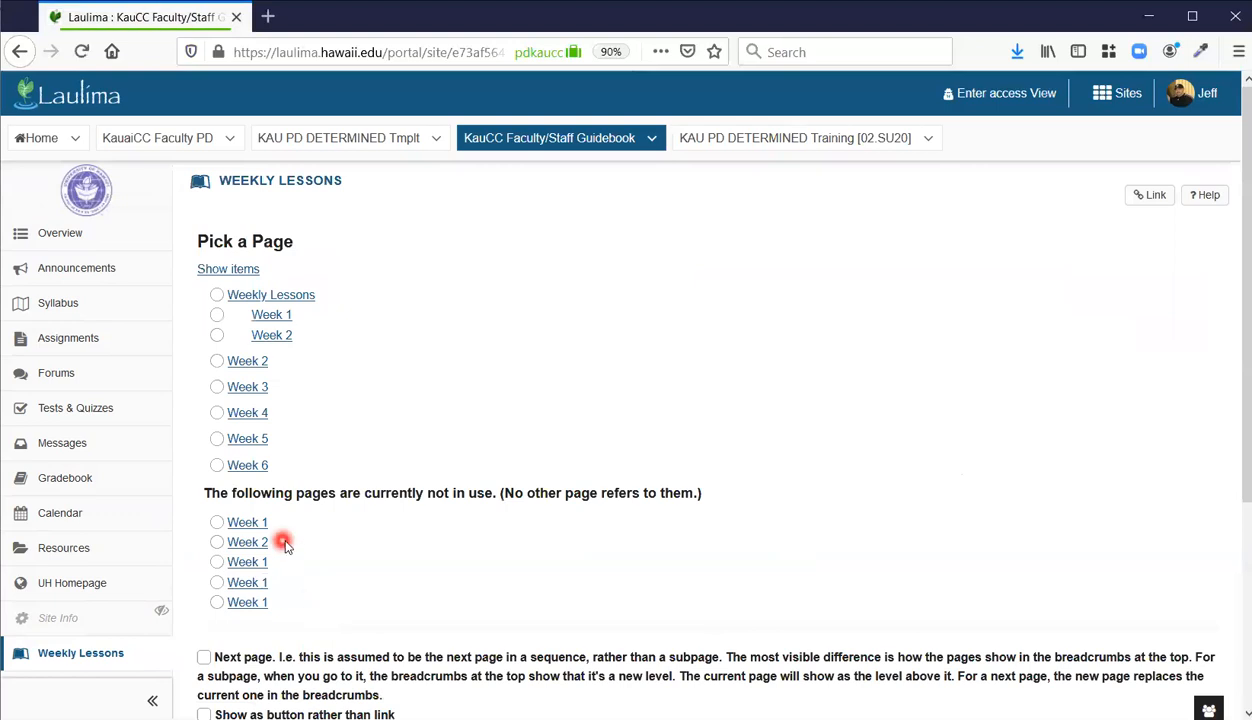
left_click(217, 465)
scroll(270, 550, "down", 3)
scroll(280, 545, "down", 2)
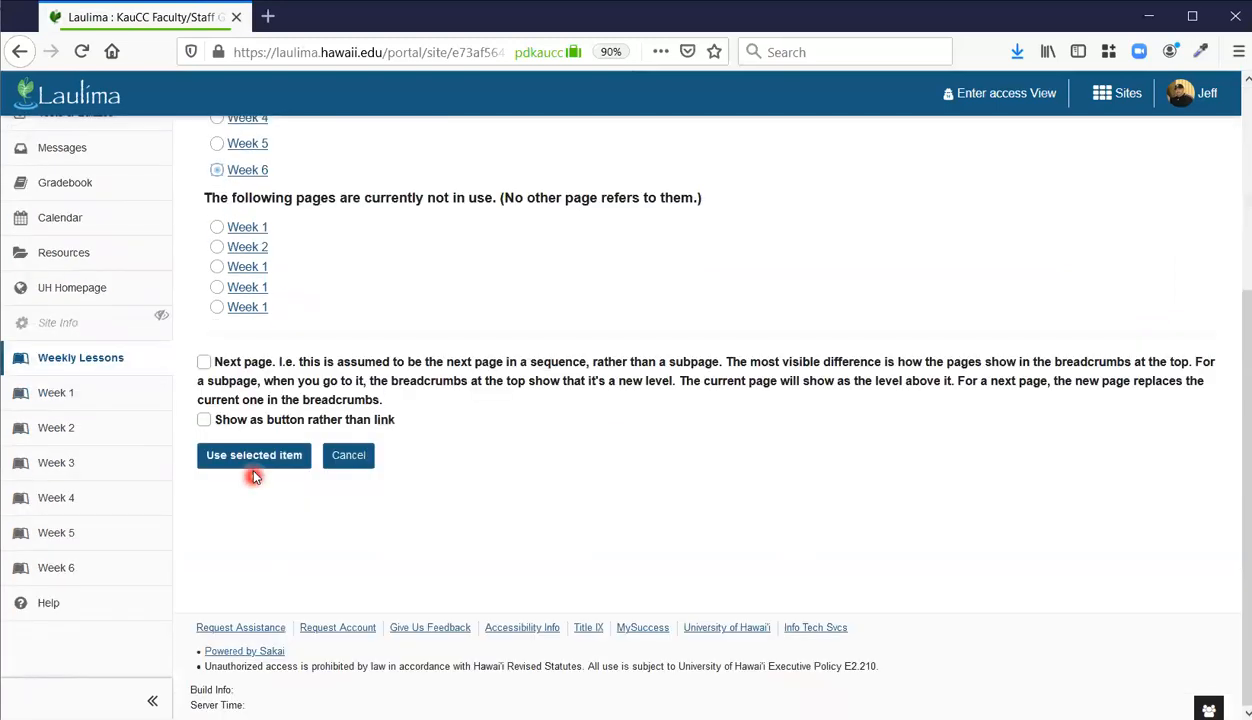
left_click(356, 464)
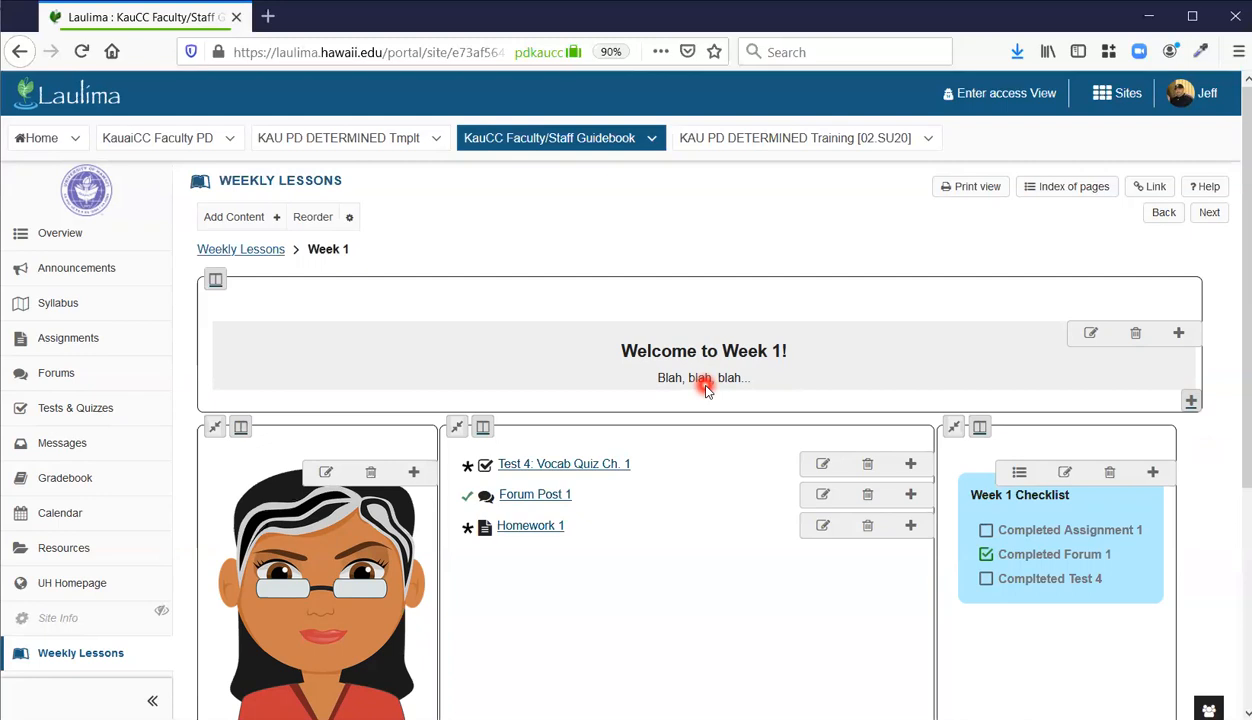
Examine the Week 1 subpage's settings and its button's item options on Weekly Lessons, closing both without saving
left_click(350, 229)
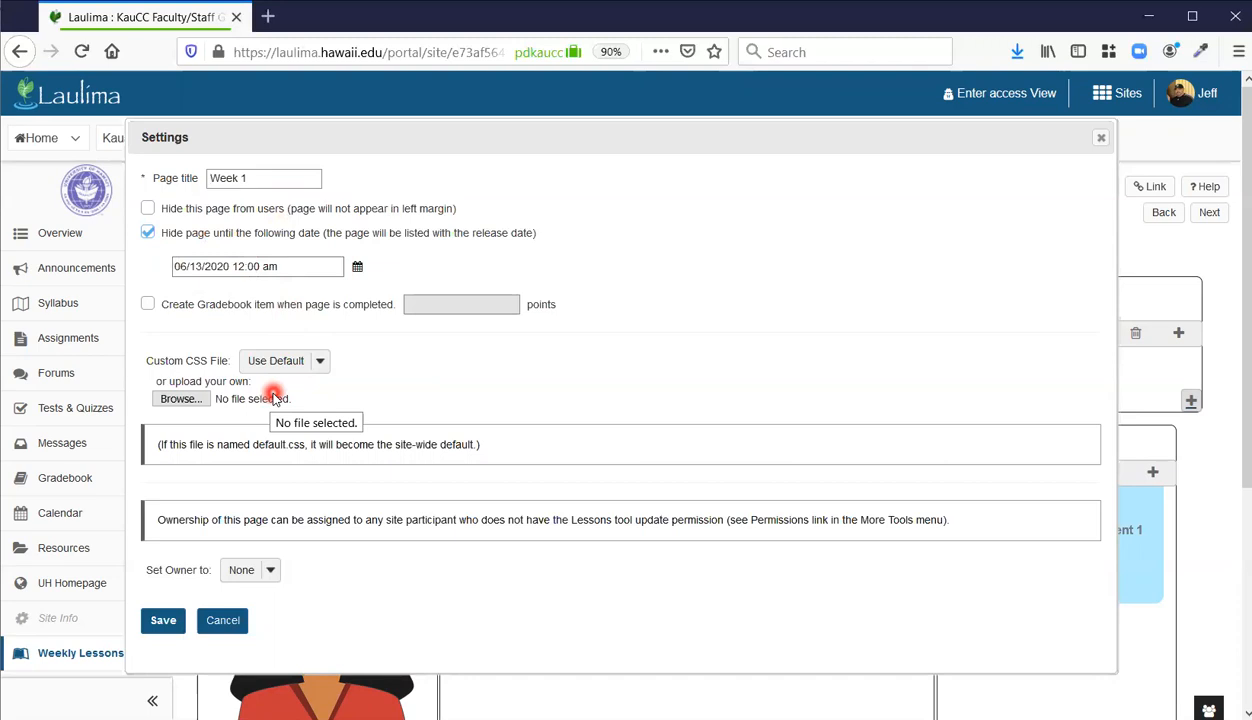
left_click(243, 621)
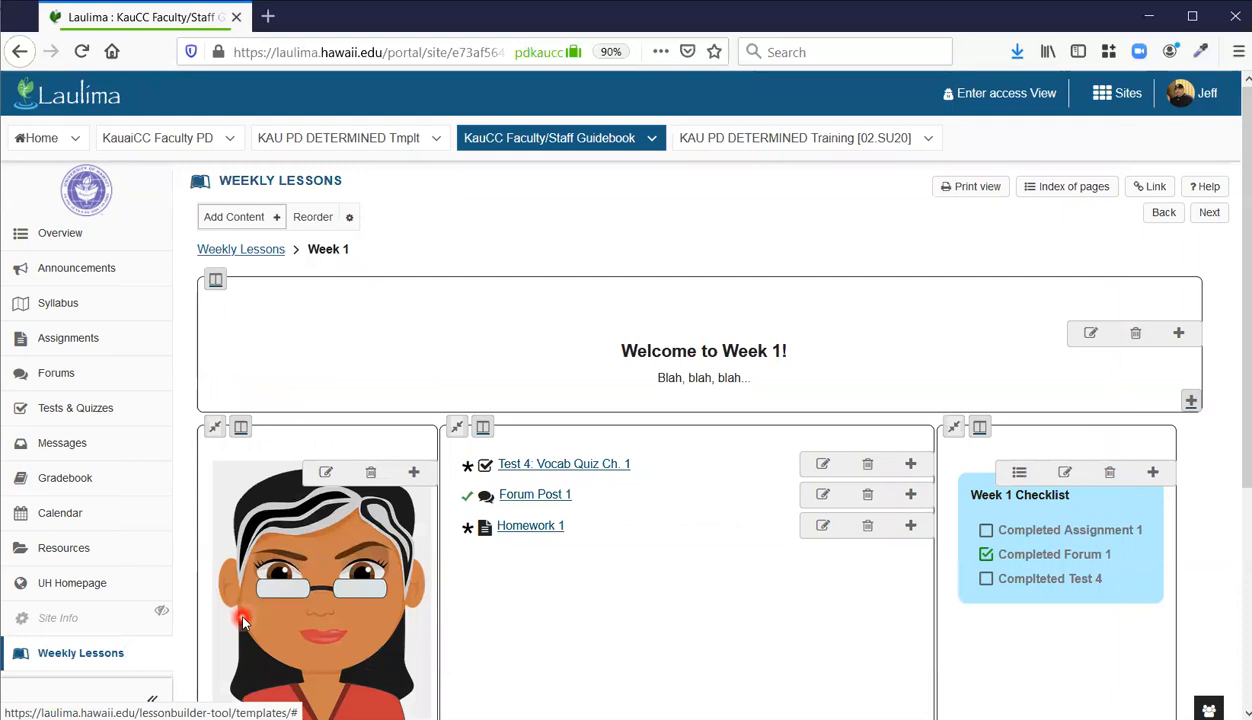
left_click(267, 255)
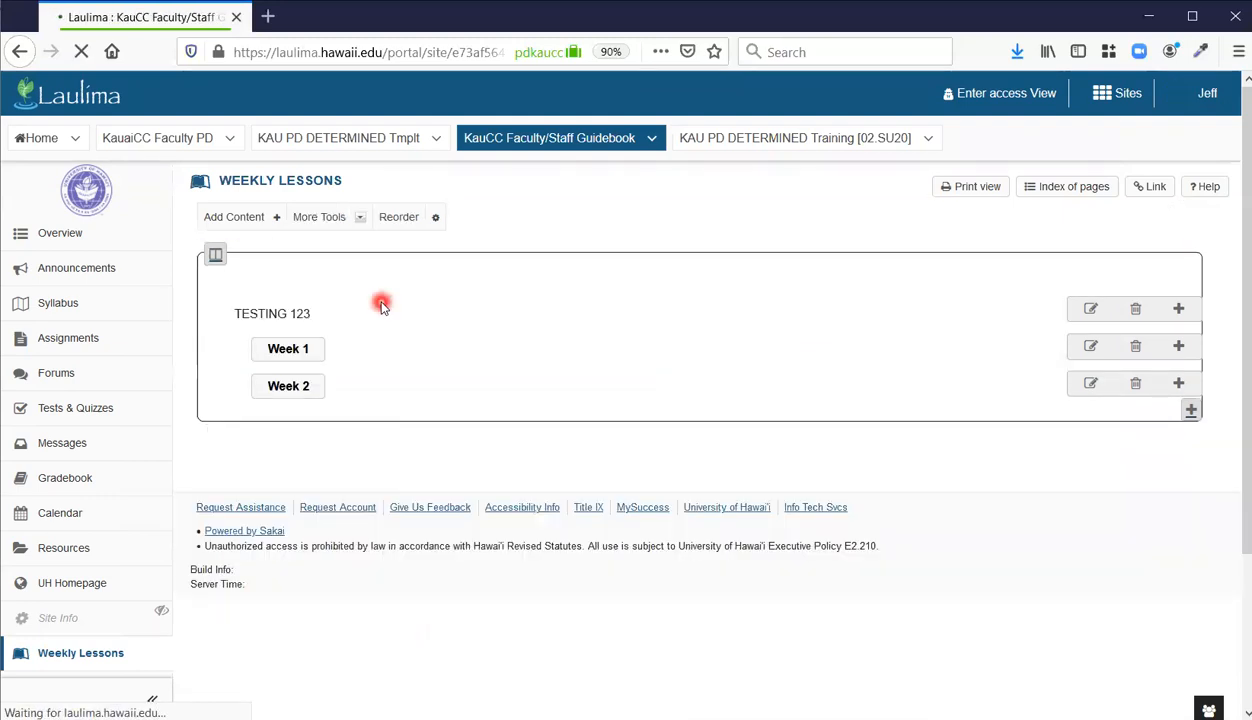
left_click(1091, 350)
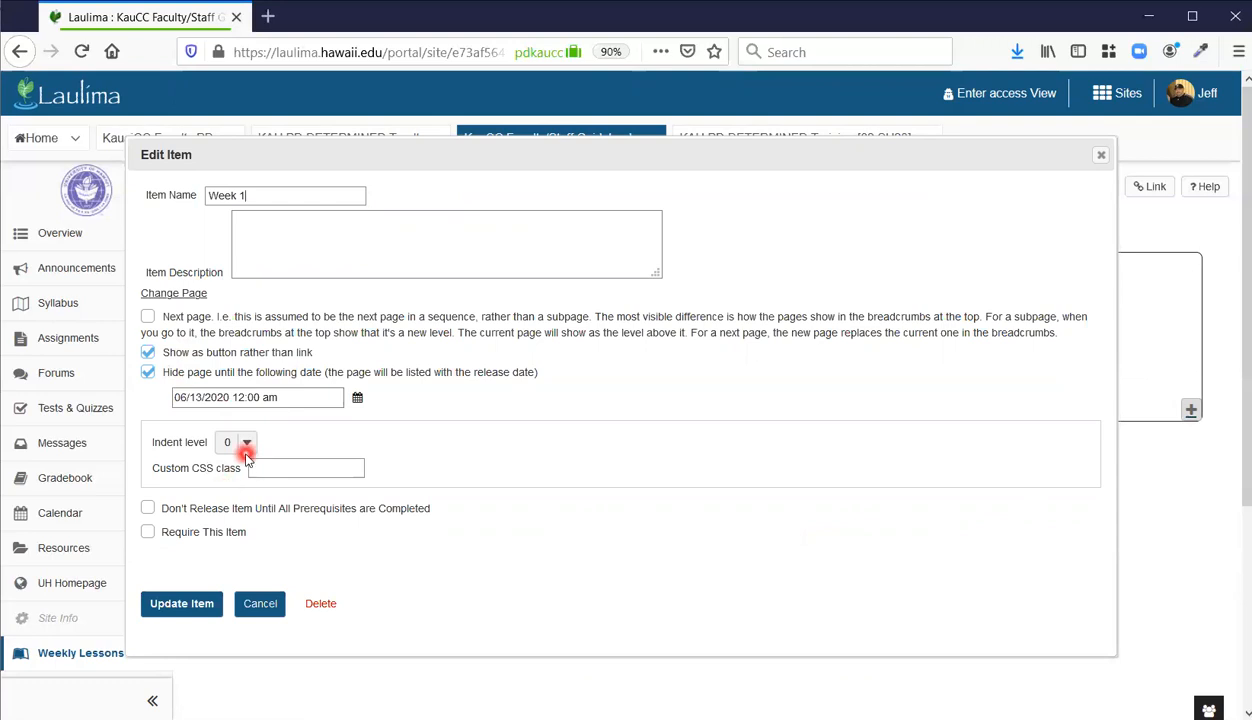
left_click(148, 536)
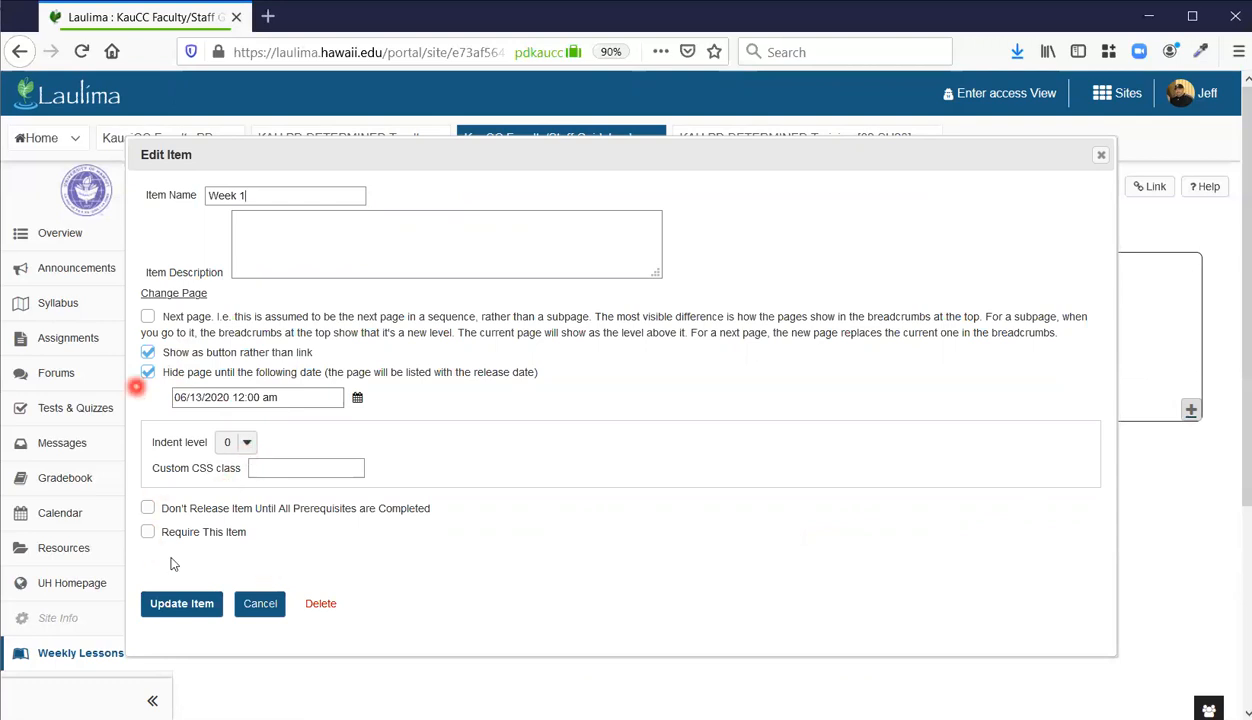
left_click(257, 612)
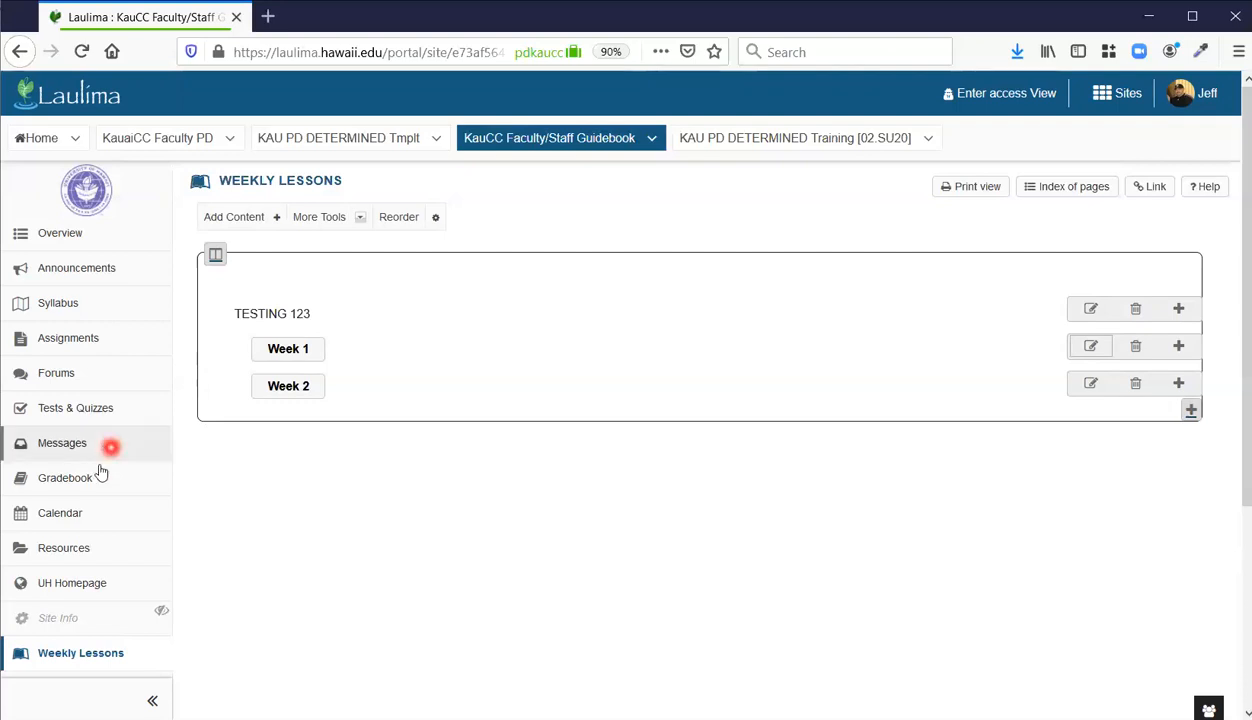
Compare the Week 1 and Week 2 subpage buttons on Weekly Lessons with the separate weekly pages in the site navigation
scroll(104, 460, "down", 5)
scroll(140, 575, "up", 1)
scroll(142, 578, "up", 4)
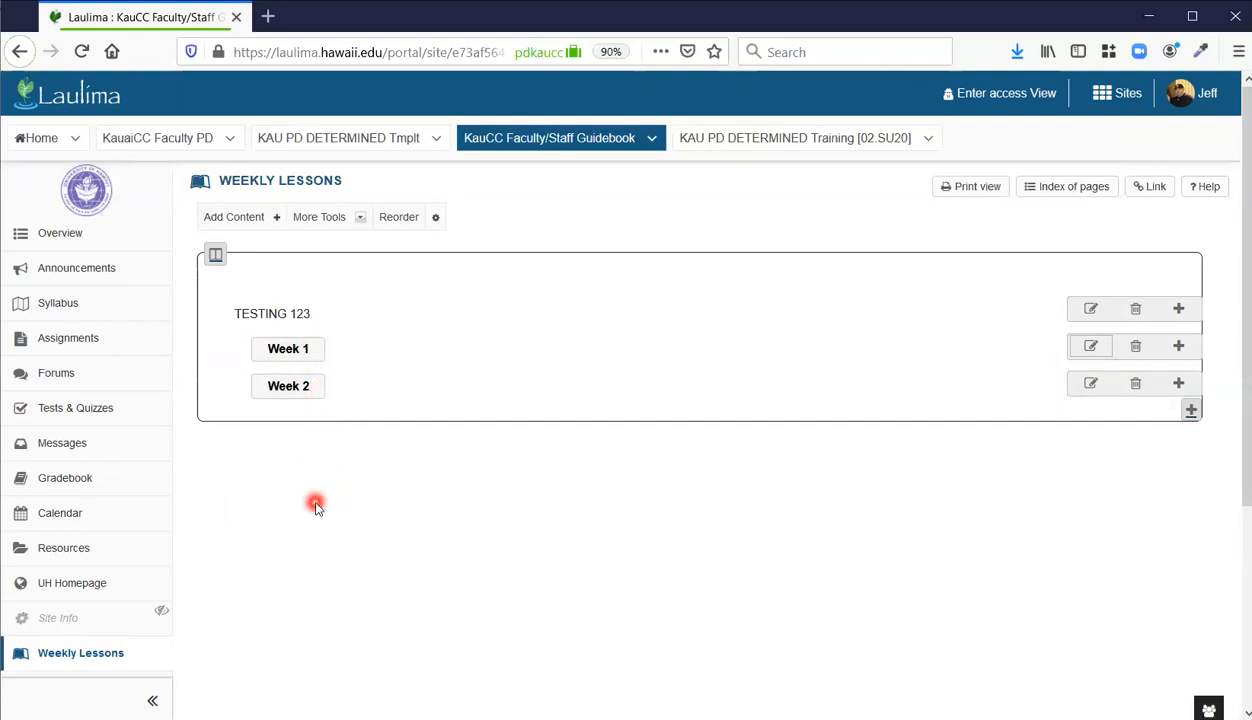
scroll(313, 507, "down", 2)
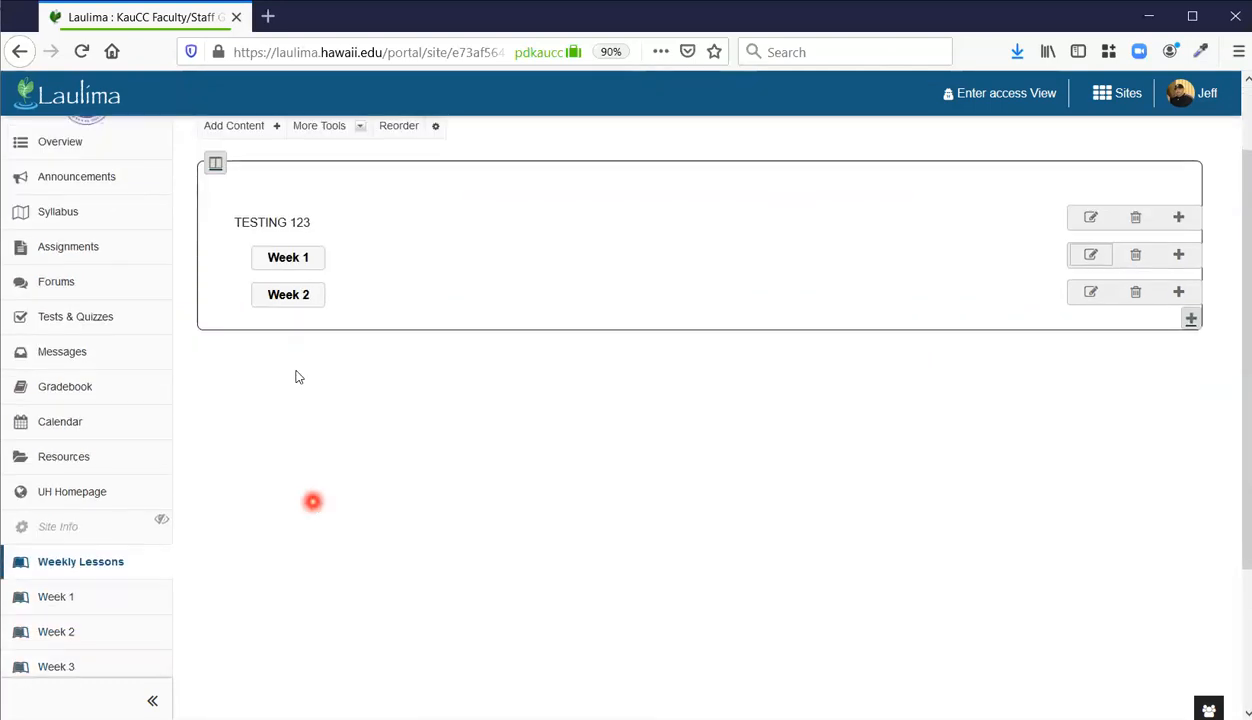
scroll(293, 587, "down", 4)
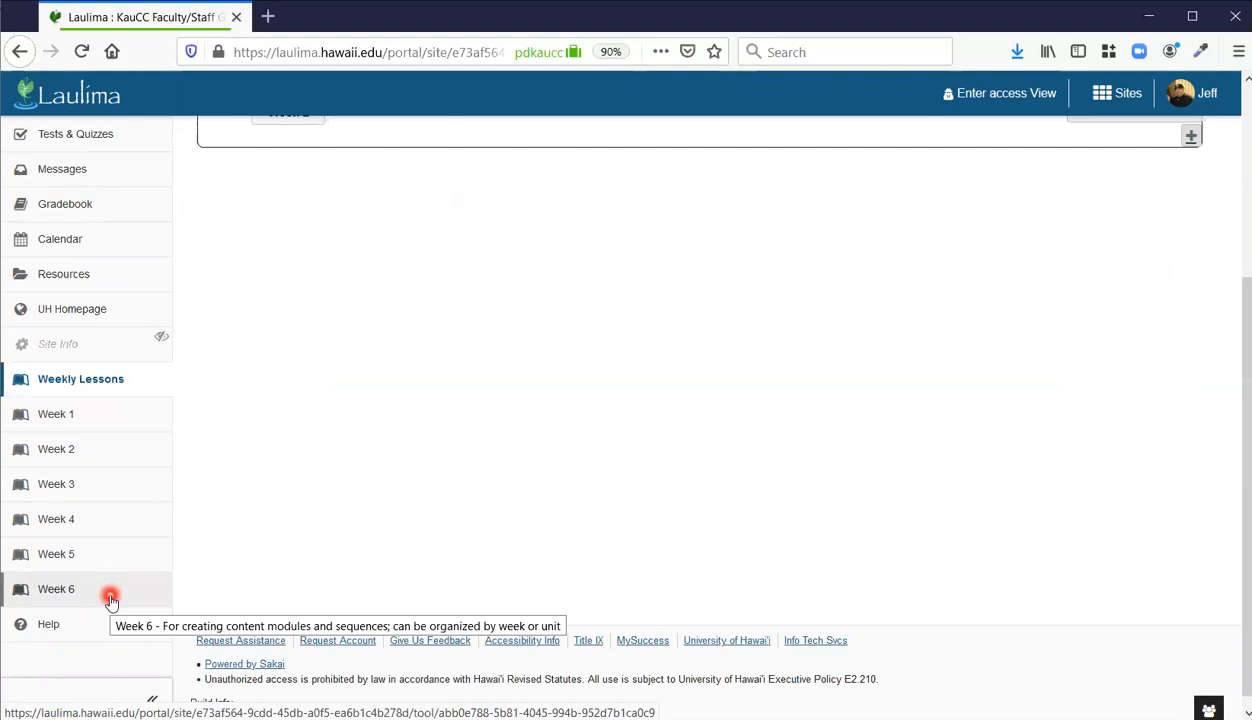
scroll(110, 600, "up", 2)
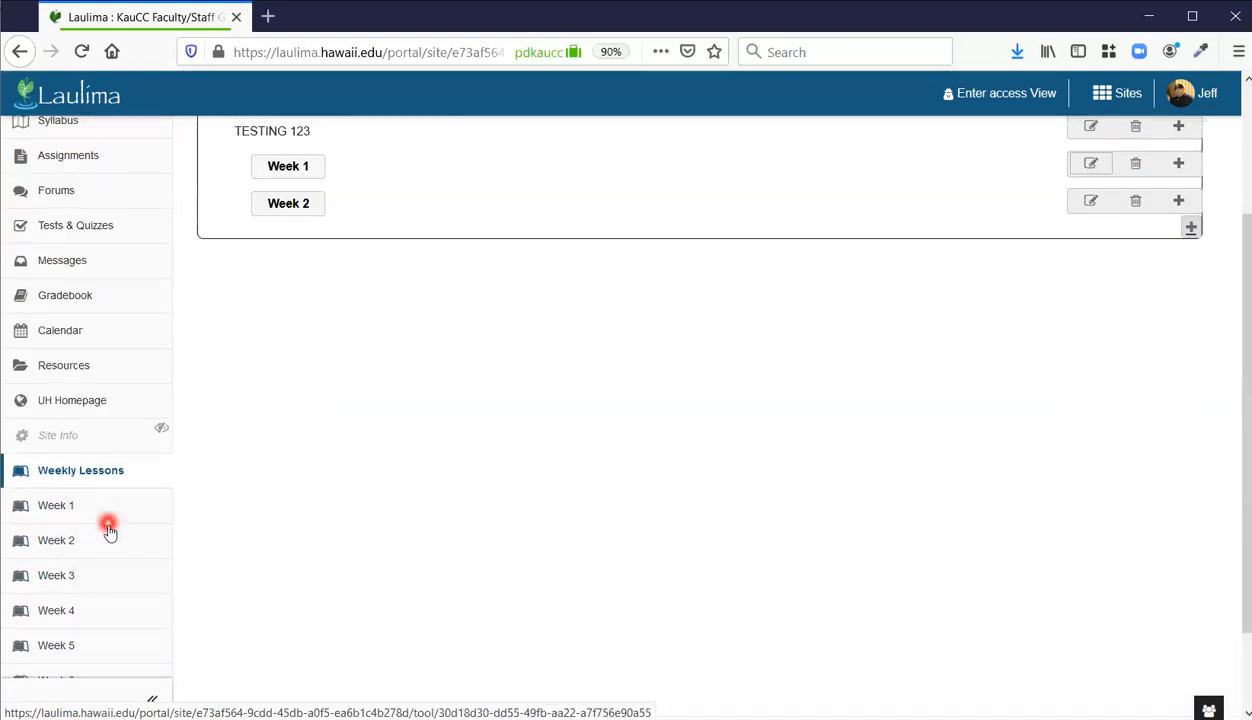
scroll(112, 540, "up", 2)
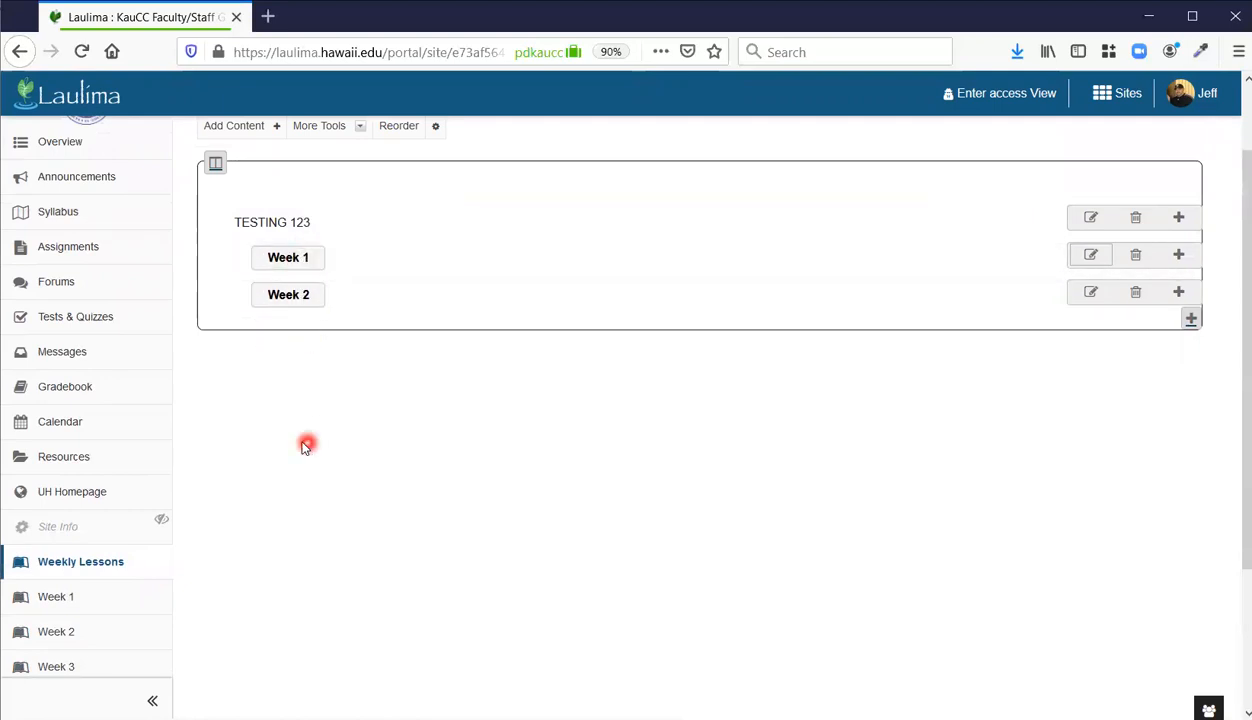
scroll(305, 446, "down", 2)
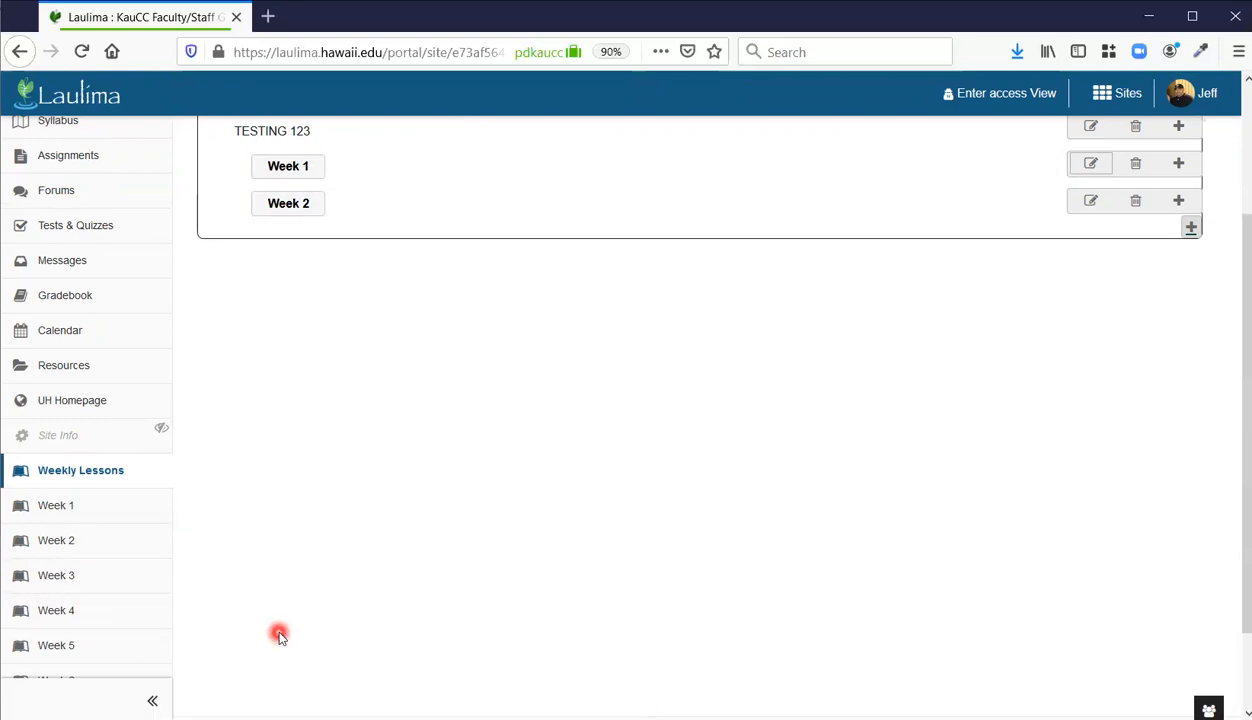
Examine the Weekly Lessons page with its two subpages alongside the individual Week 1 to Week 6 entries in the site navigation
scroll(279, 636, "up", 3)
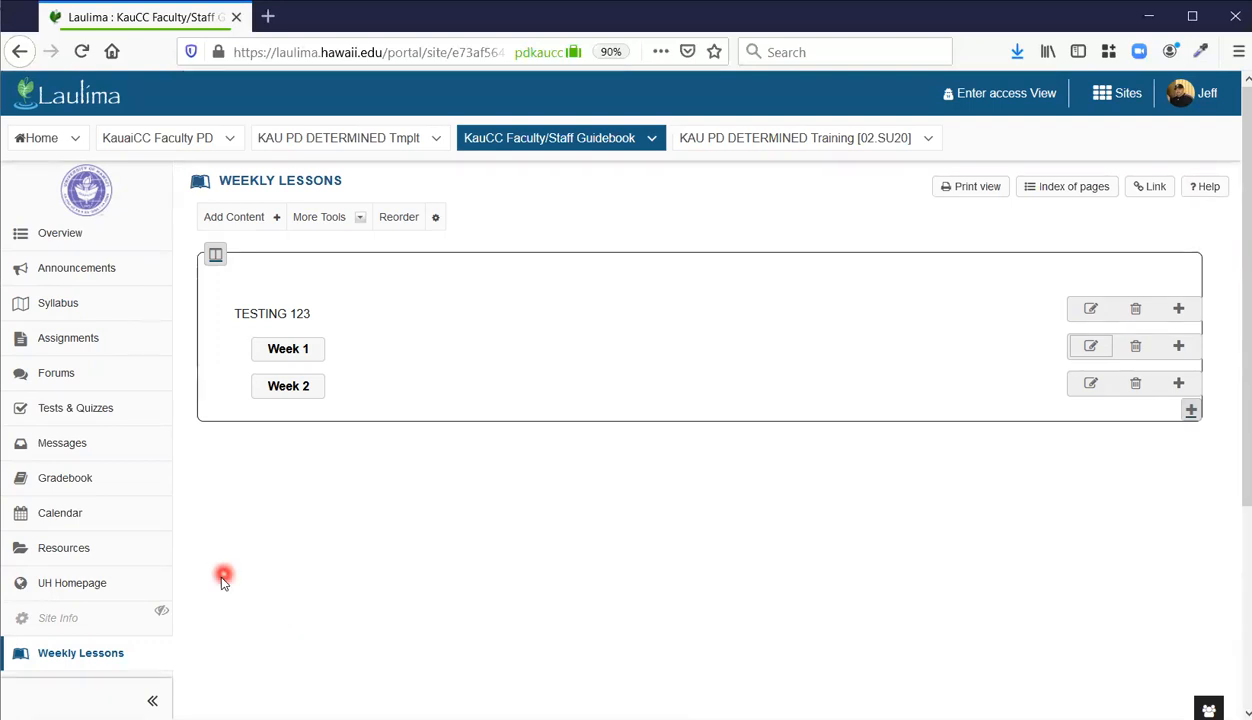
scroll(222, 576, "down", 5)
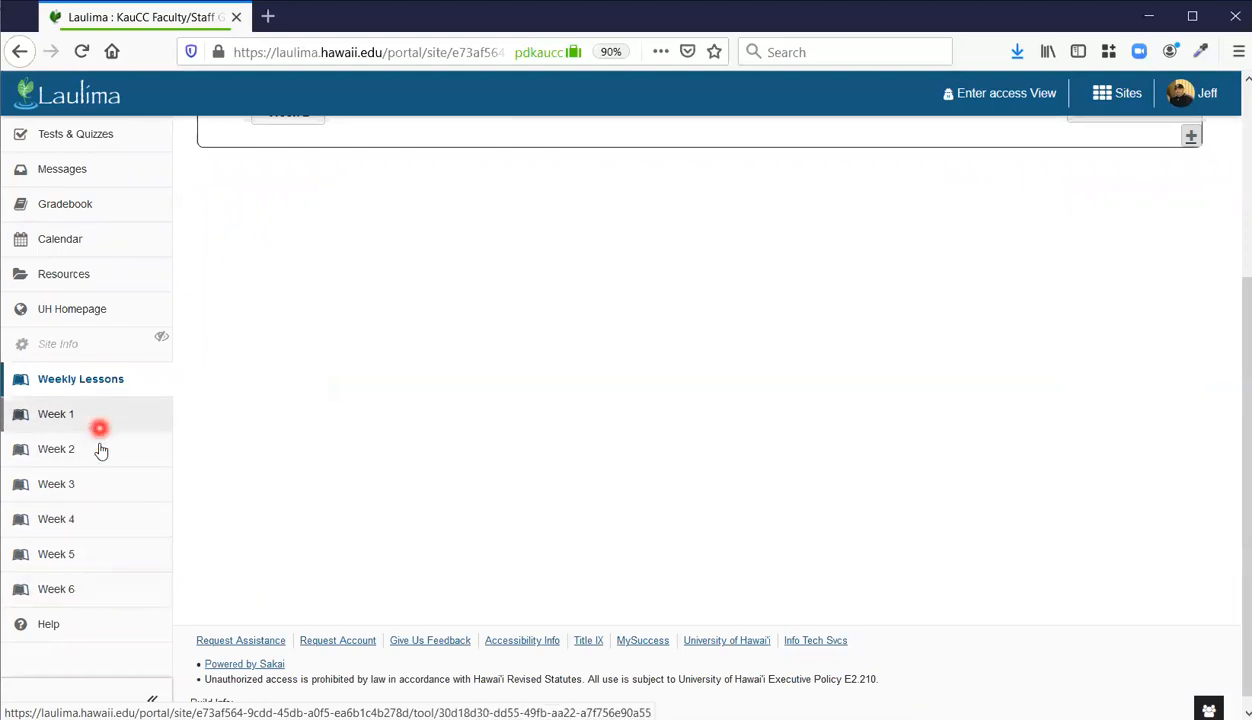
scroll(110, 591, "up", 4)
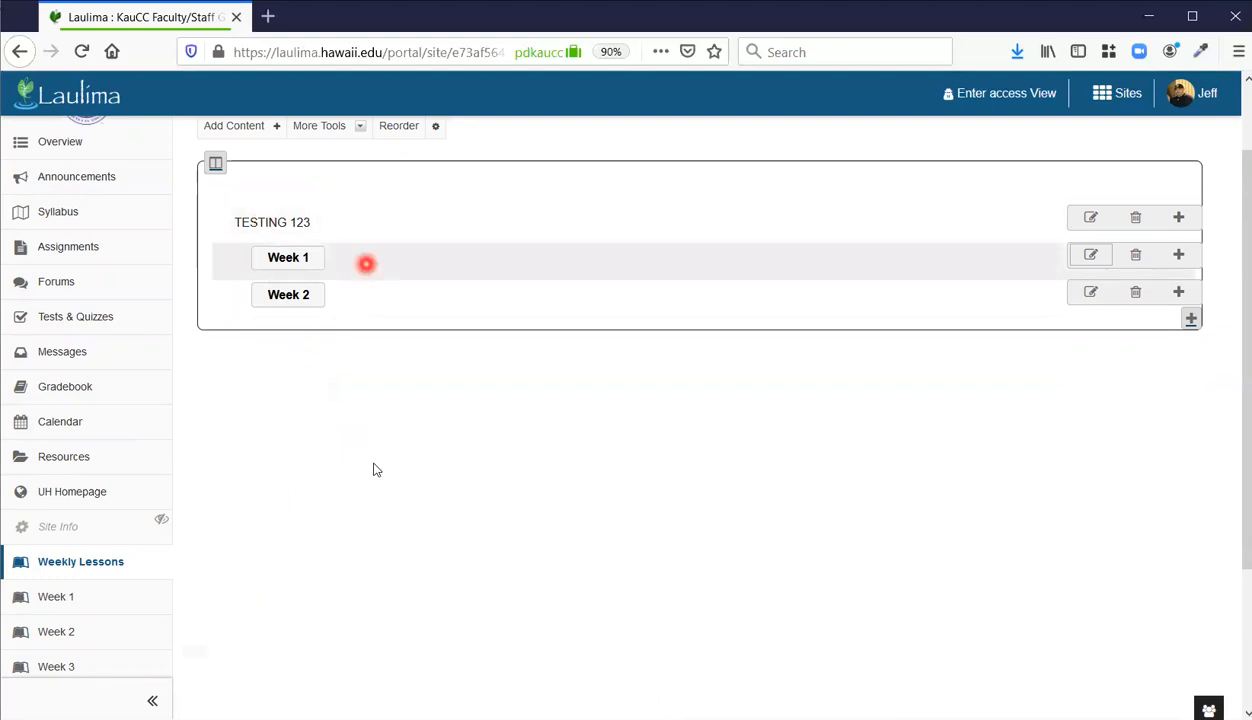
scroll(355, 500, "up", 2)
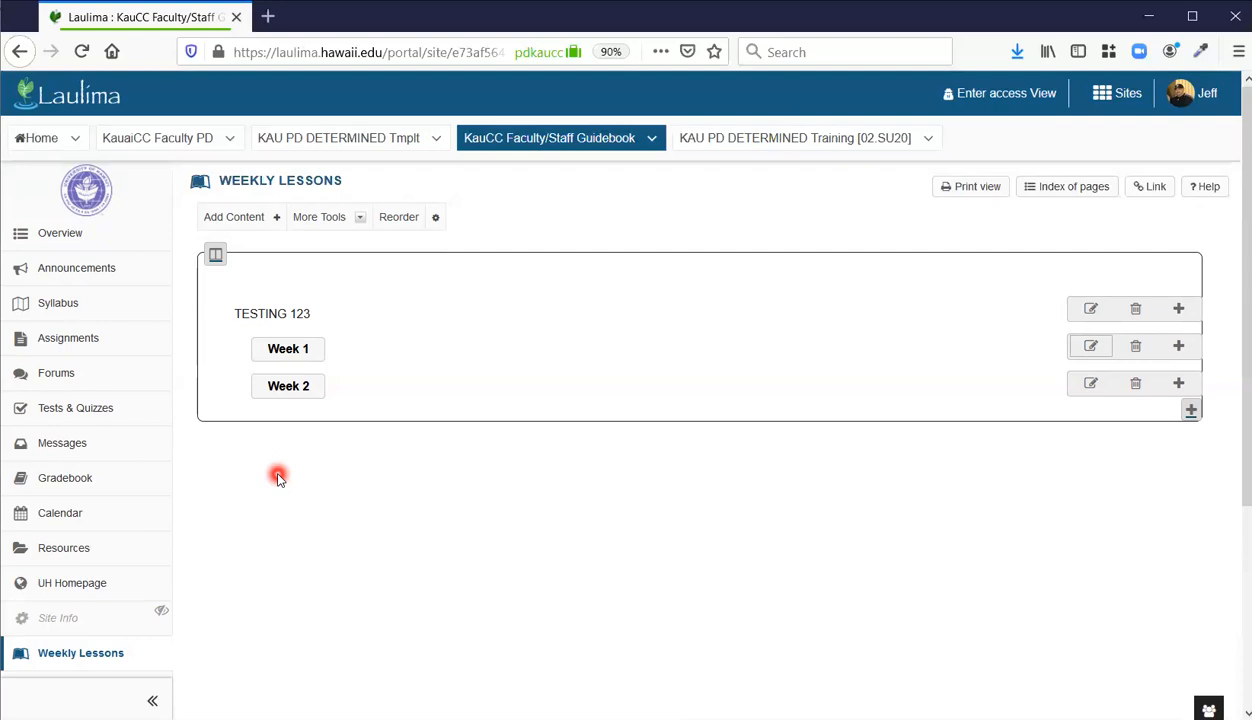
scroll(275, 497, "down", 5)
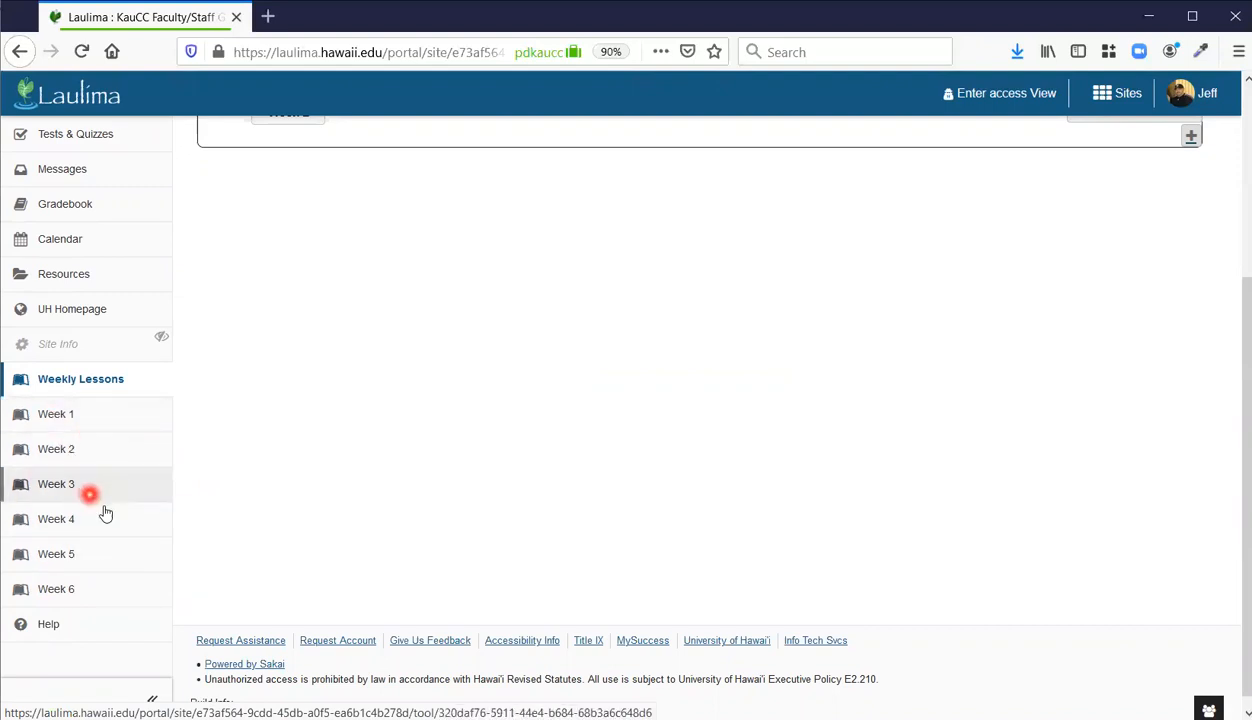
scroll(117, 555, "up", 3)
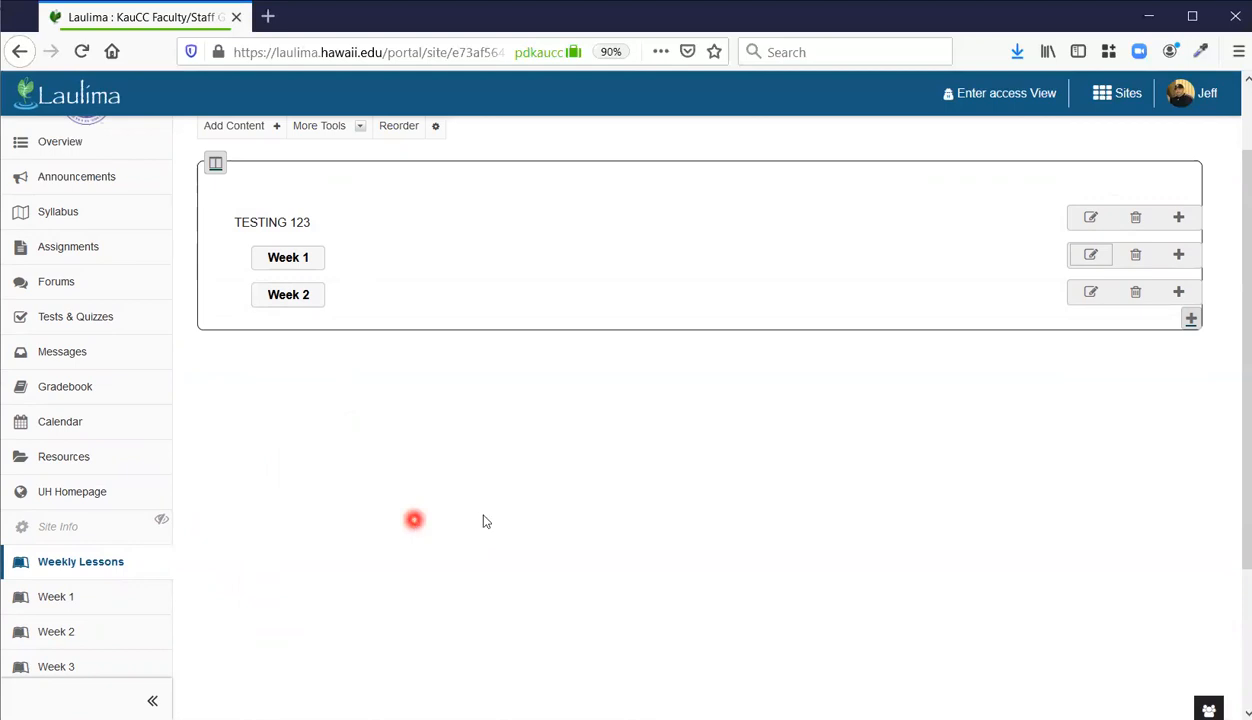
scroll(484, 521, "up", 2)
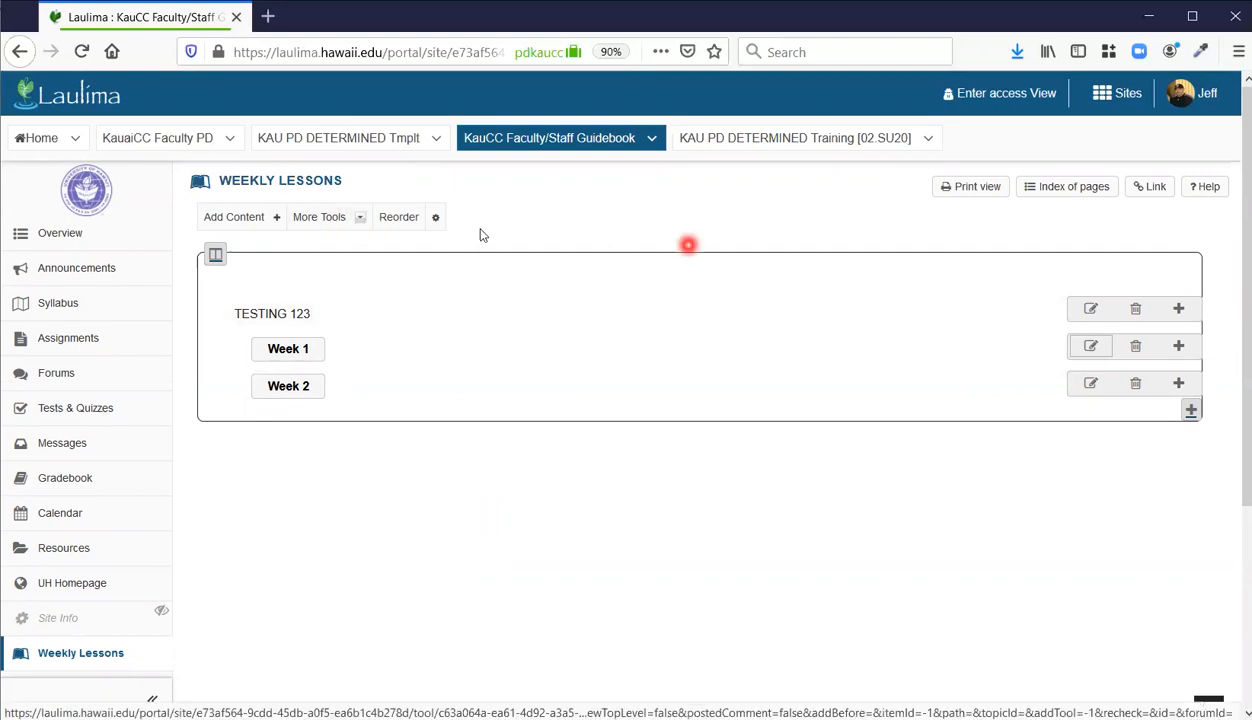
scroll(315, 428, "down", 3)
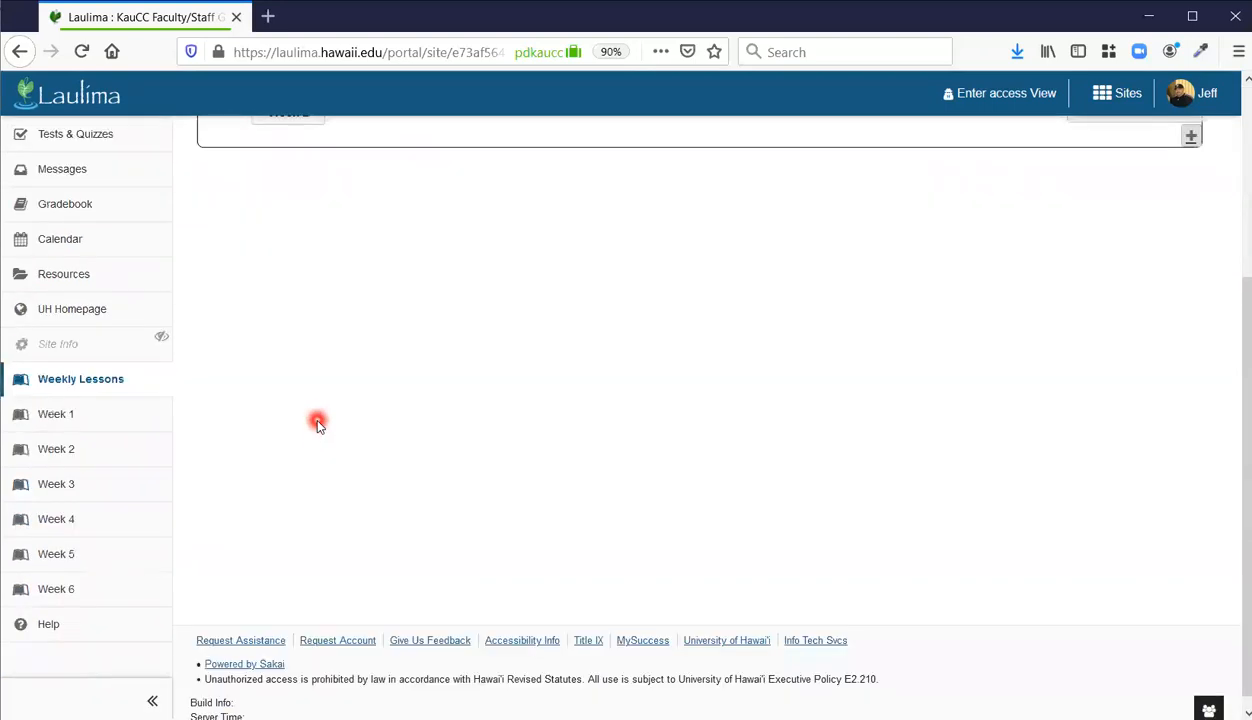
scroll(315, 428, "up", 3)
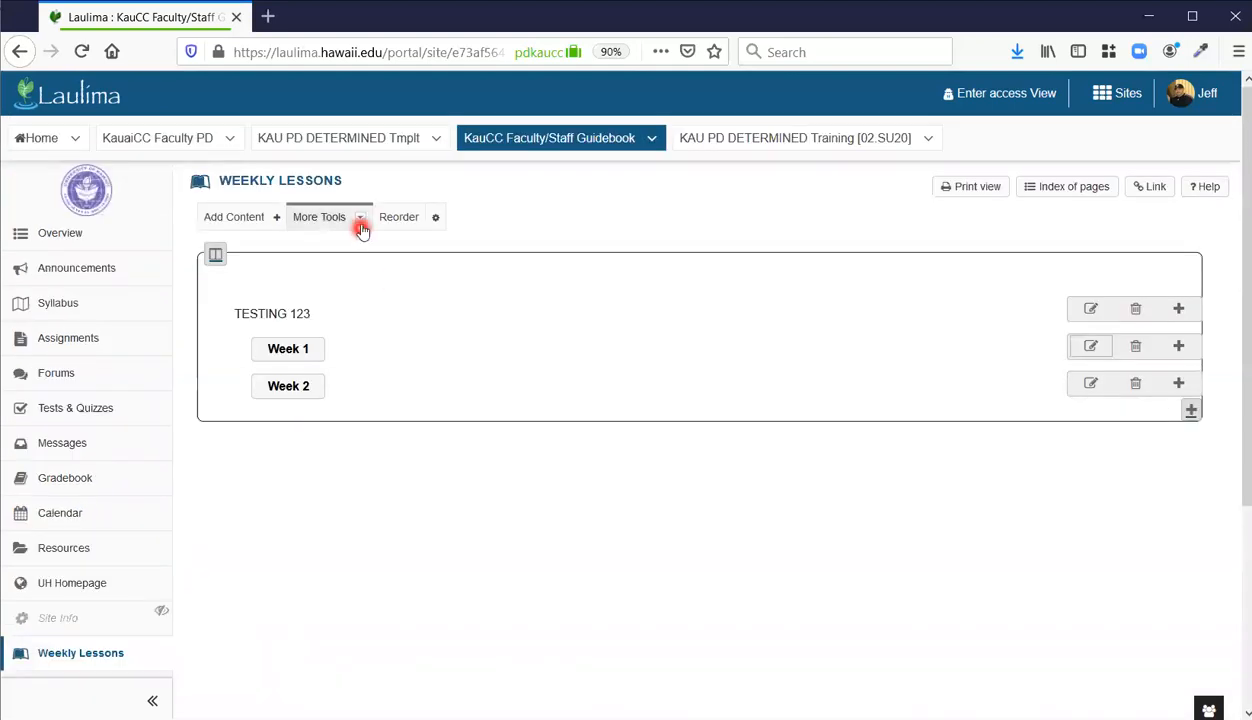
left_click(356, 217)
left_click(357, 308)
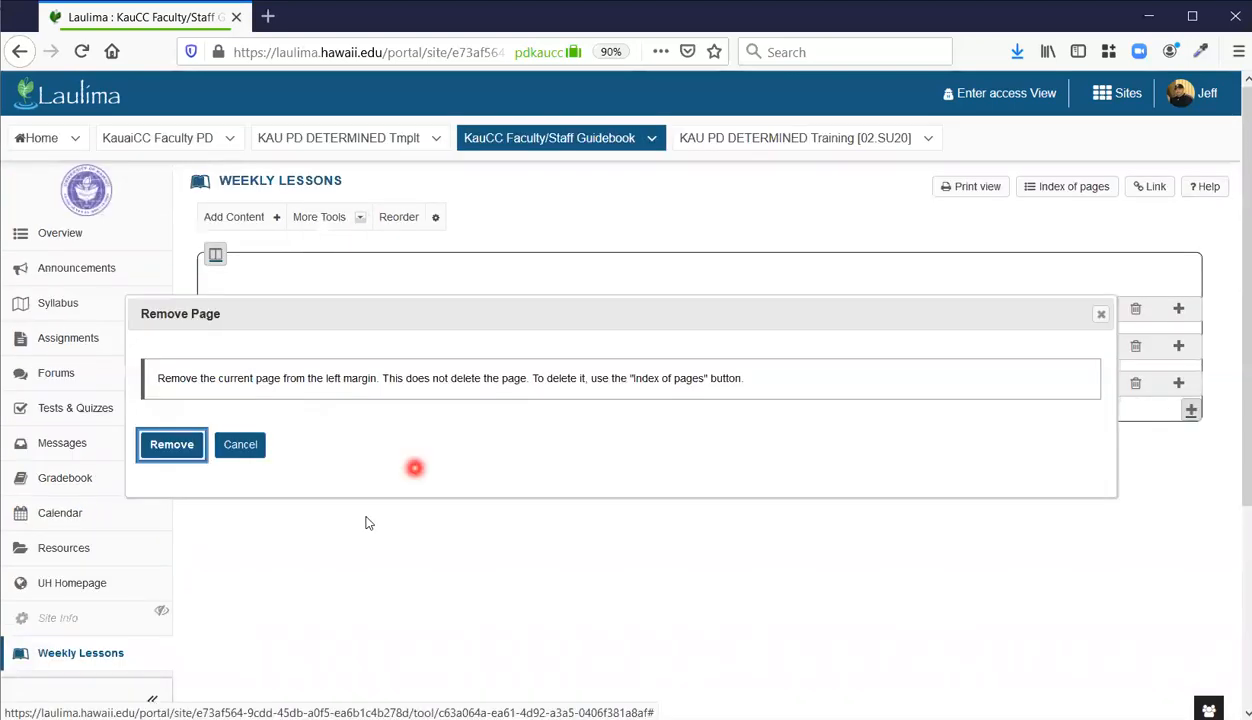
left_click(256, 444)
Remove the Week 6 page from the site navigation and check the list of remaining weekly pages
scroll(272, 484, "down", 5)
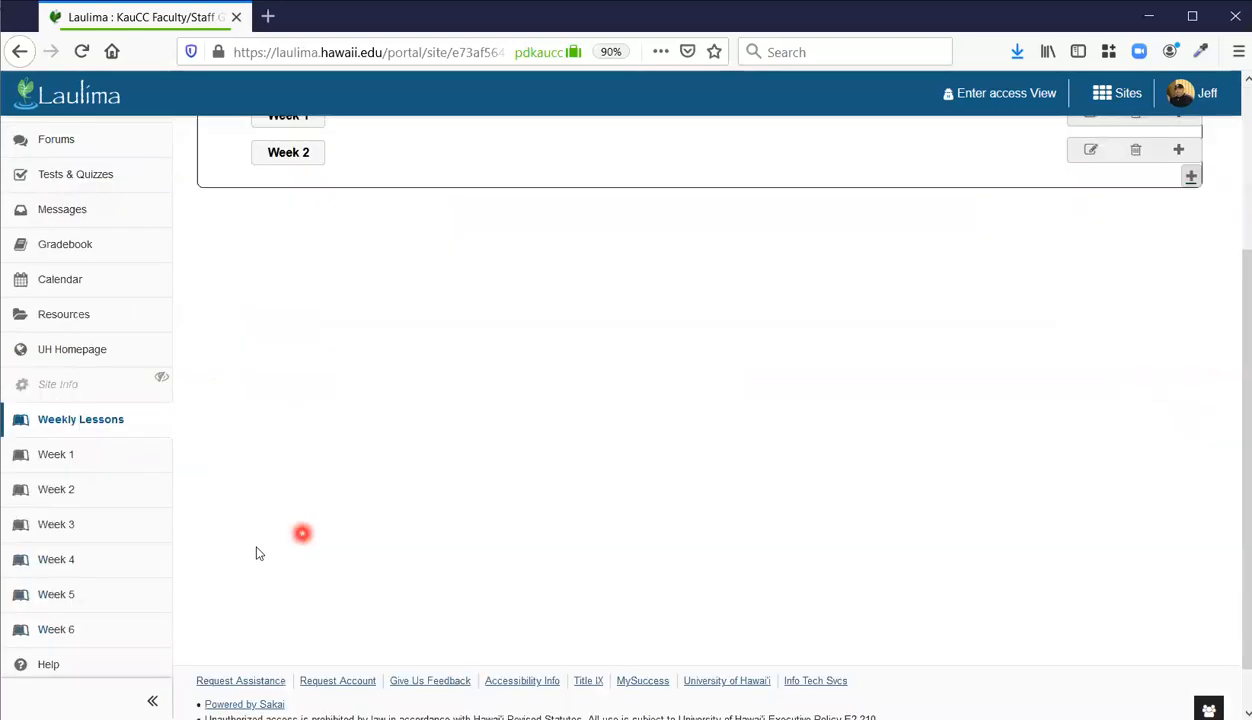
left_click(84, 578)
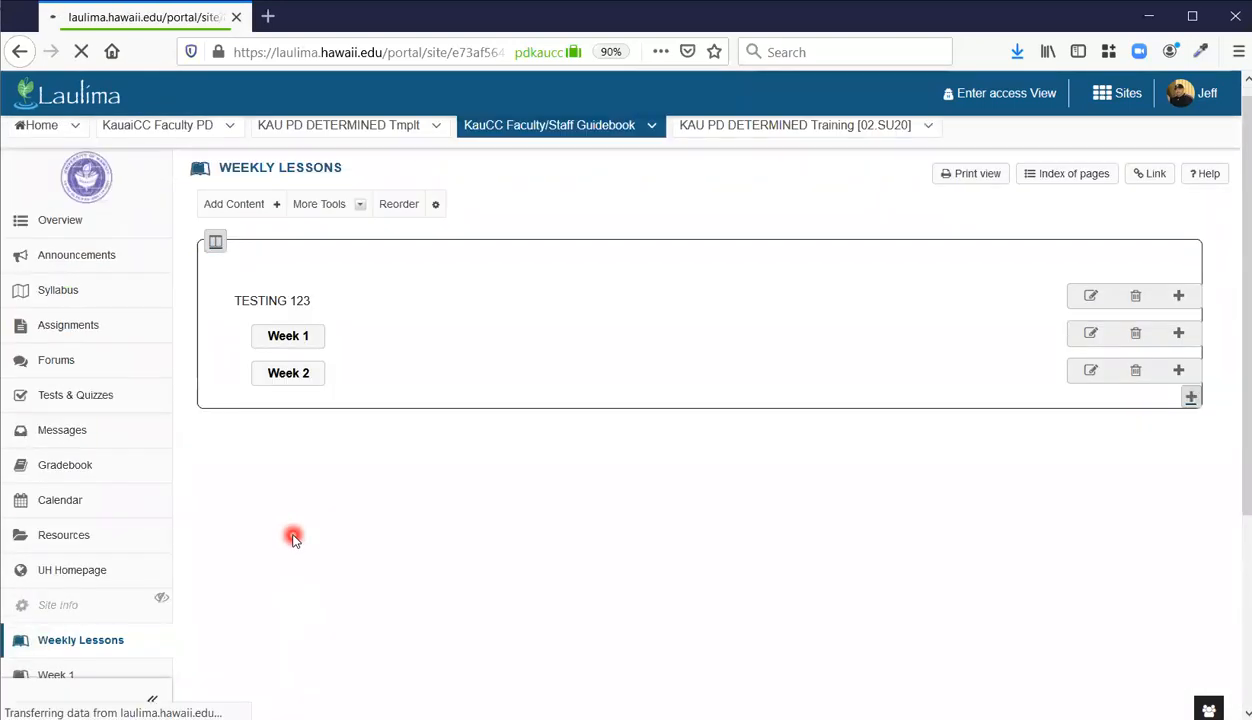
left_click(366, 219)
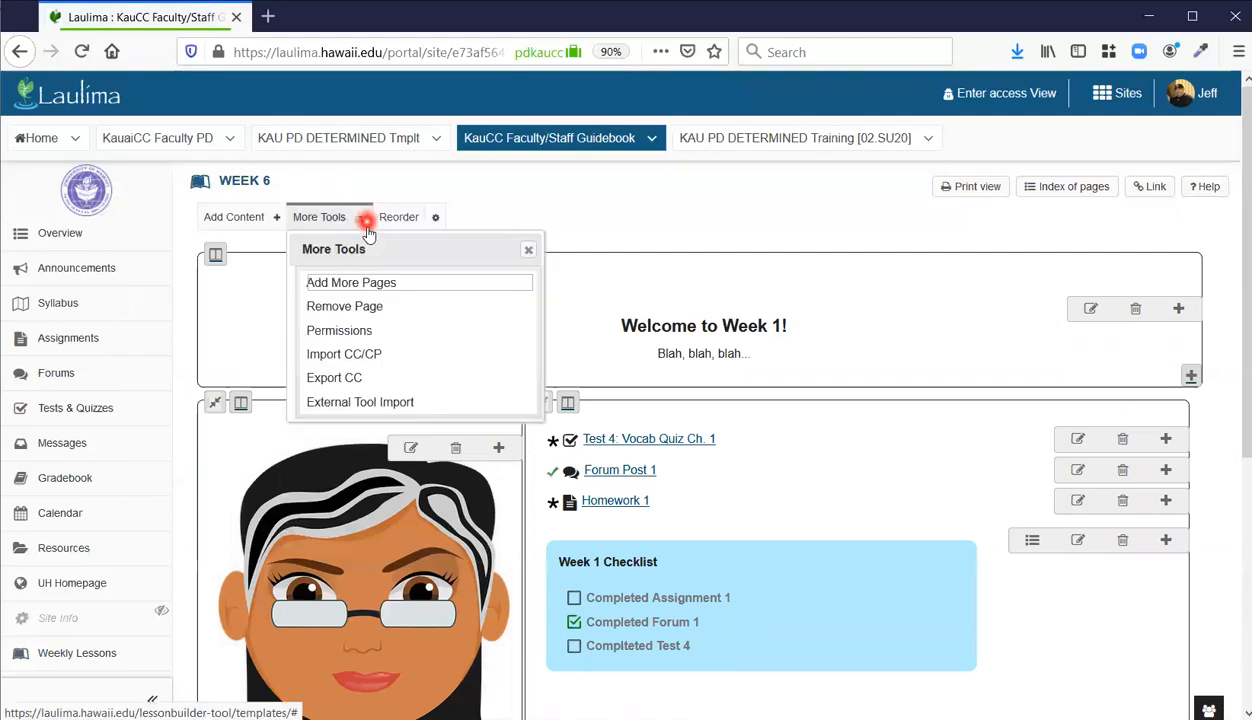
left_click(356, 306)
left_click(176, 446)
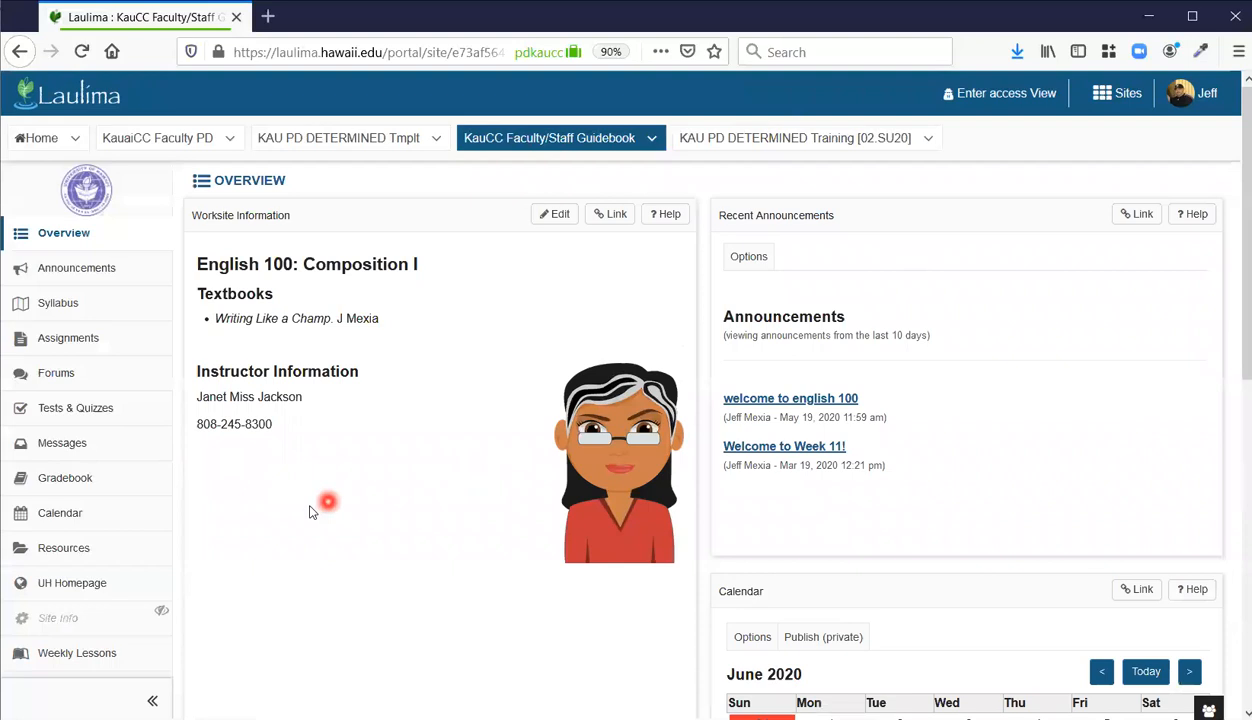
scroll(315, 505, "down", 5)
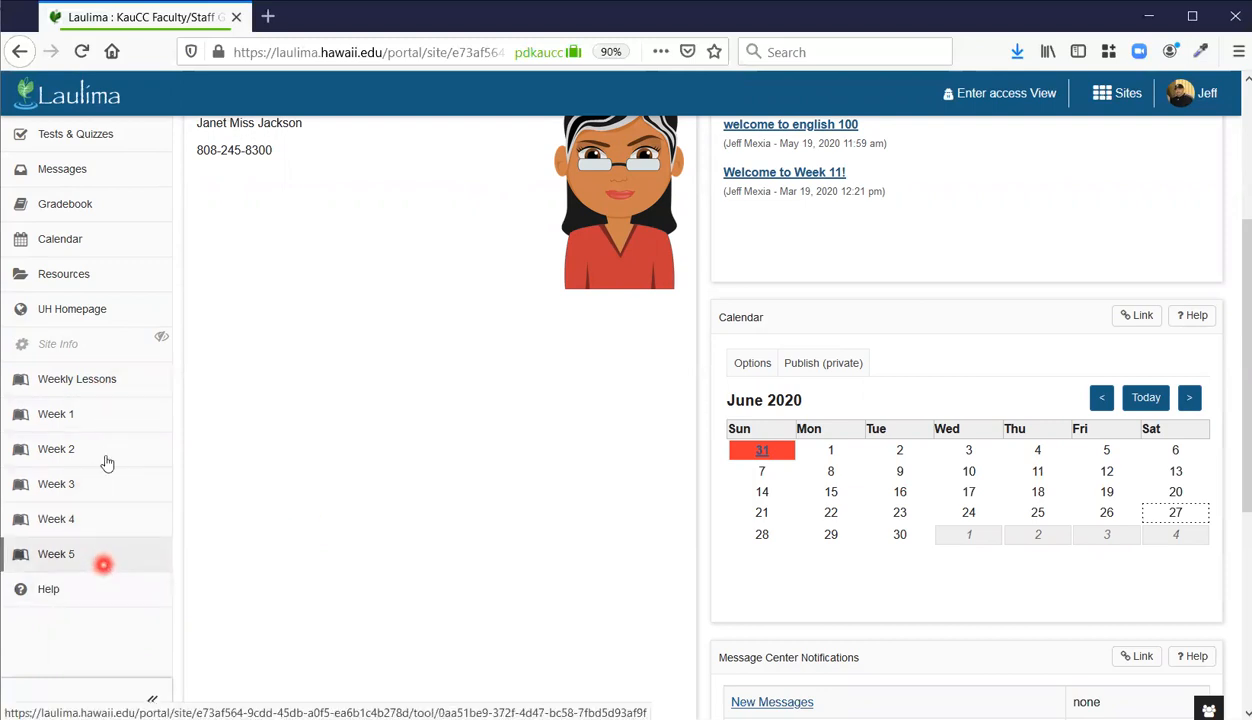
From the Week 1 page's index of pages, permanently delete the four Week 1 pages listed as not in use
left_click(103, 424)
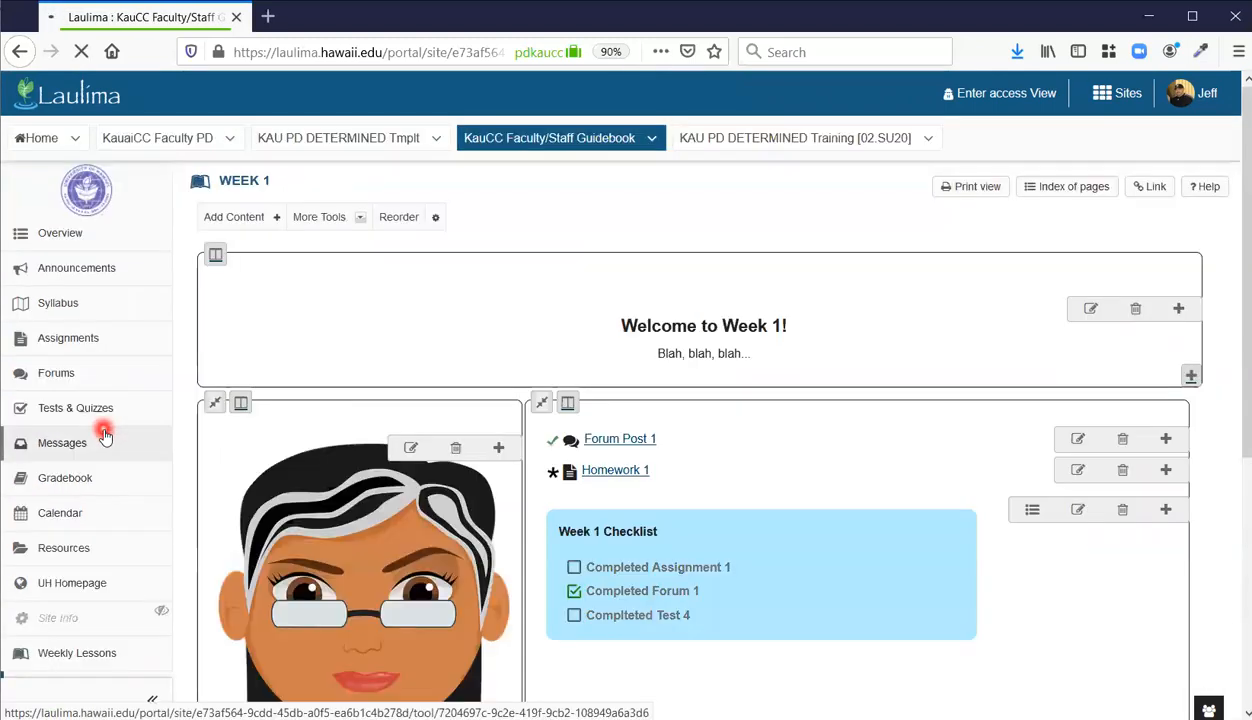
left_click(1060, 199)
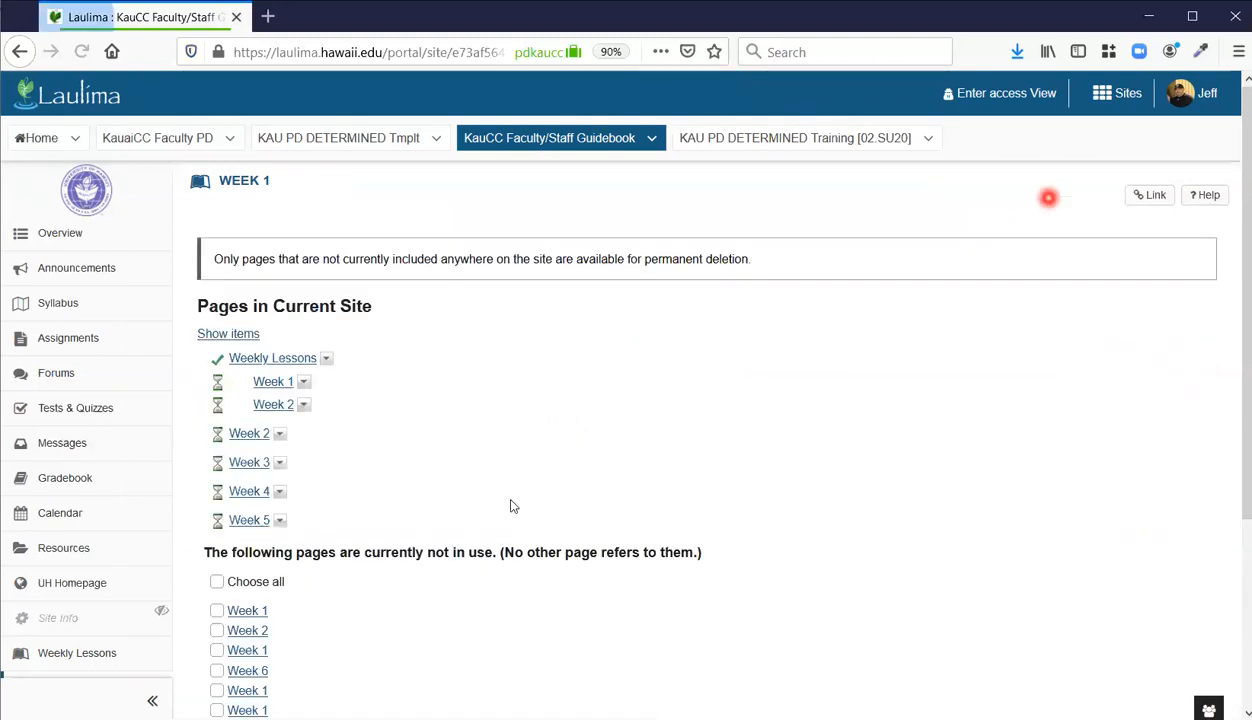
scroll(438, 460, "down", 2)
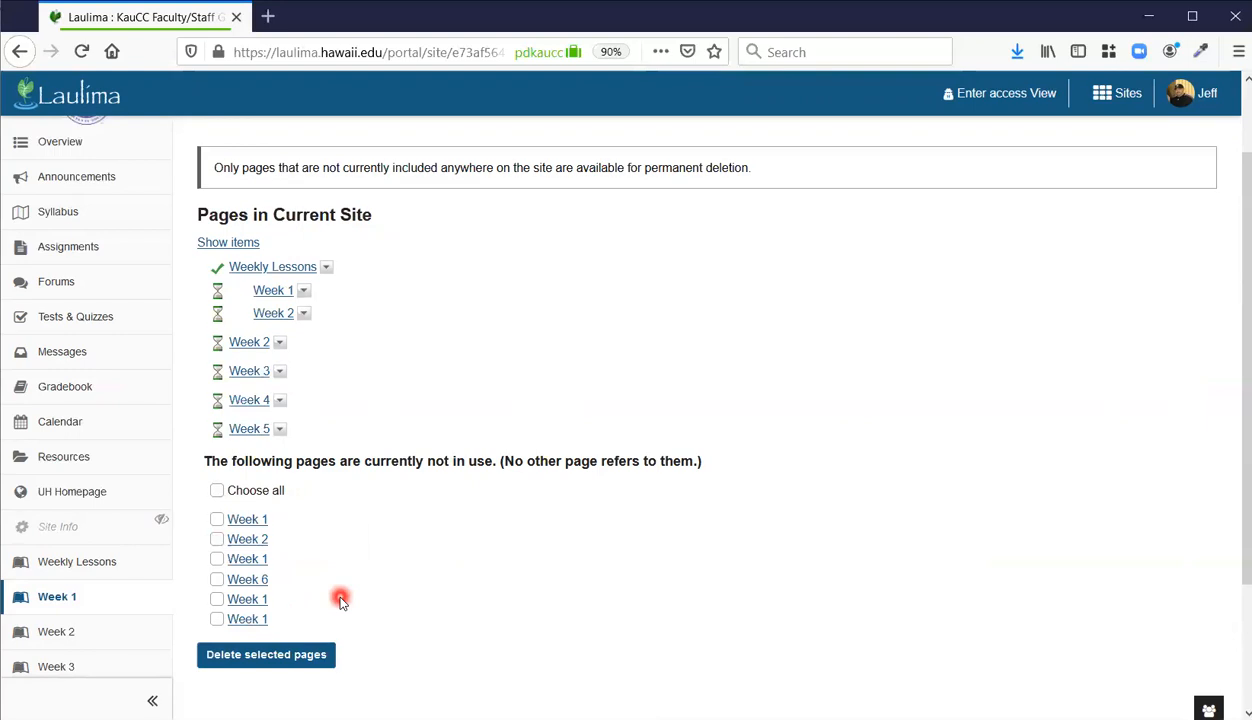
scroll(340, 598, "up", 2)
scroll(338, 597, "down", 2)
left_click(218, 620)
left_click(217, 600)
left_click(217, 560)
left_click(217, 519)
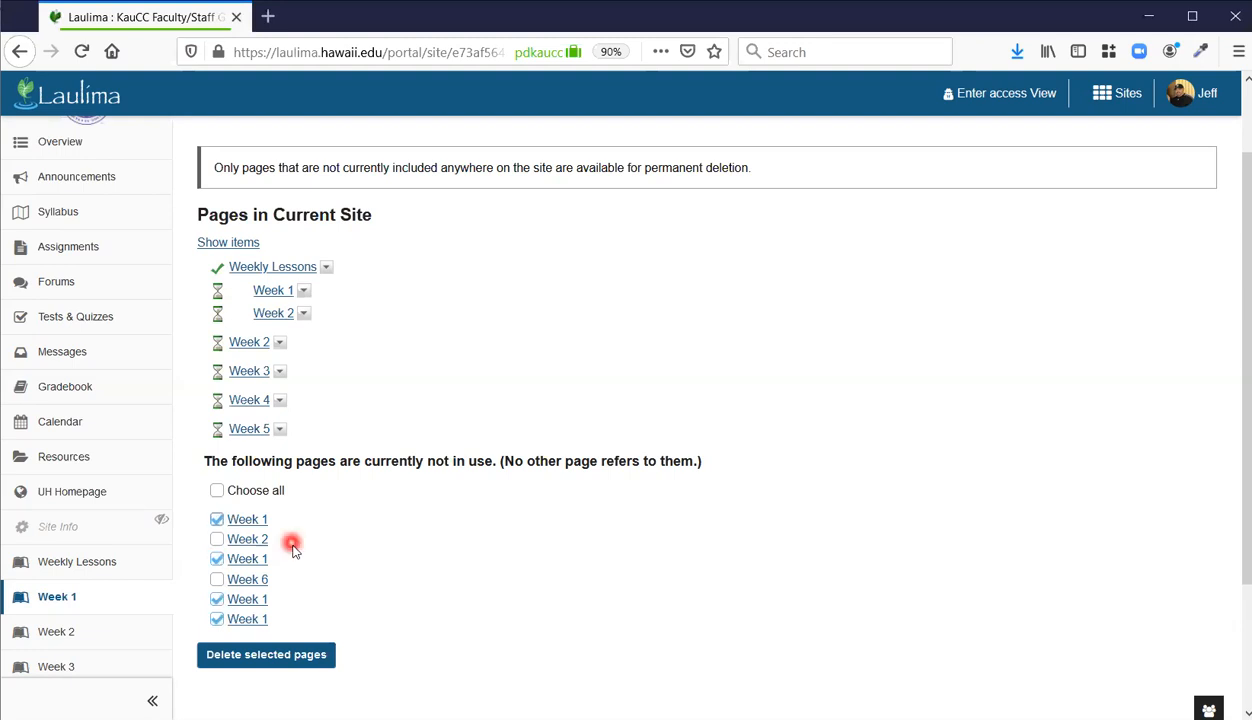
left_click(318, 659)
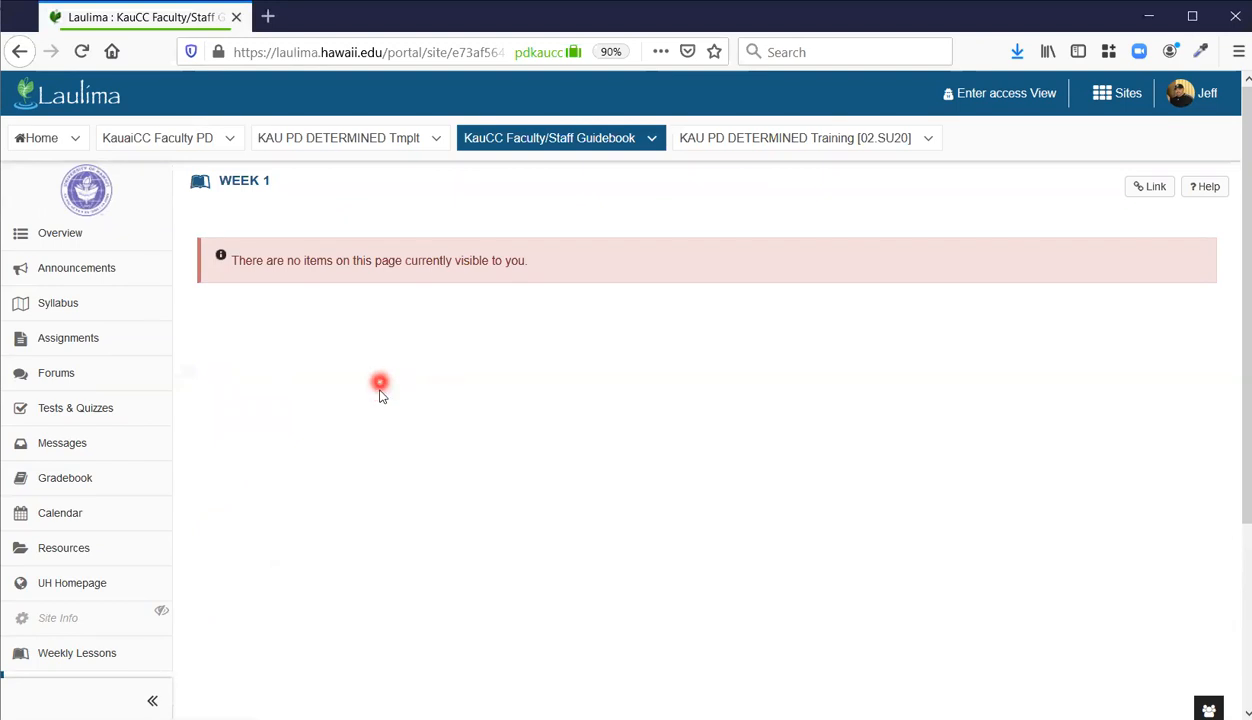
Compare the contents of the Week 1 and Week 2 pages in the site navigation and return to Week 1
scroll(330, 440, "down", 3)
left_click(72, 506)
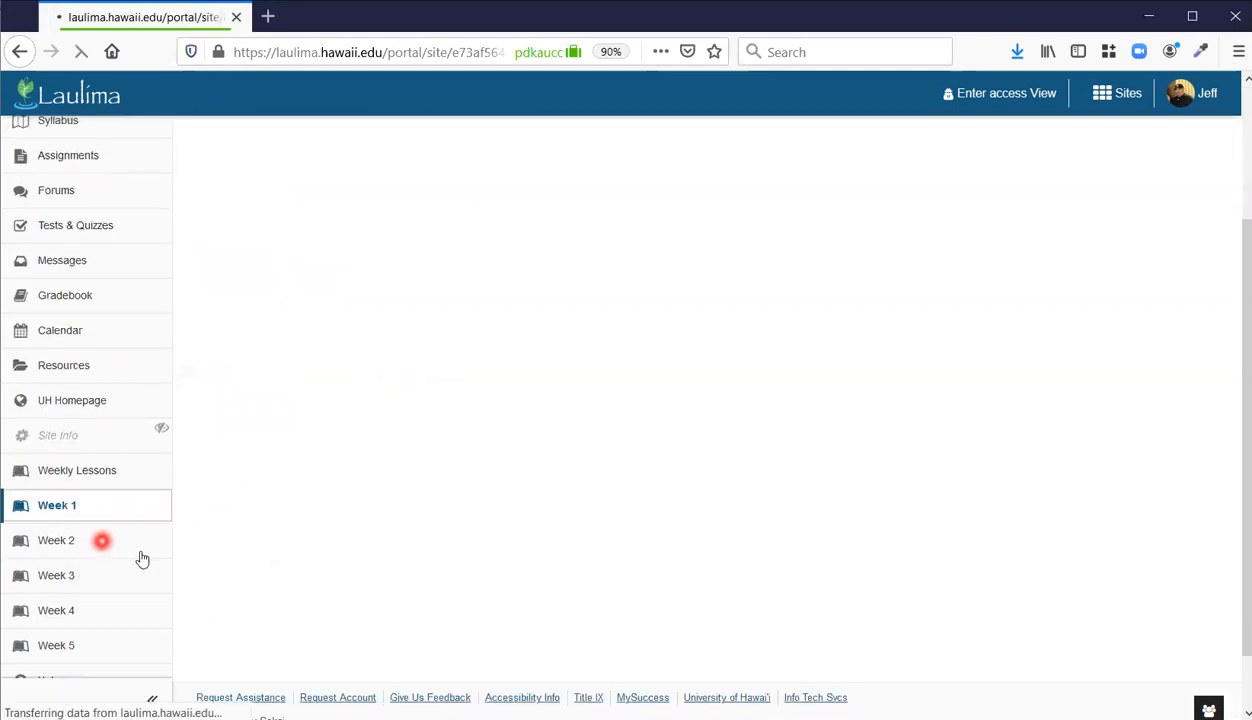
scroll(140, 557, "down", 3)
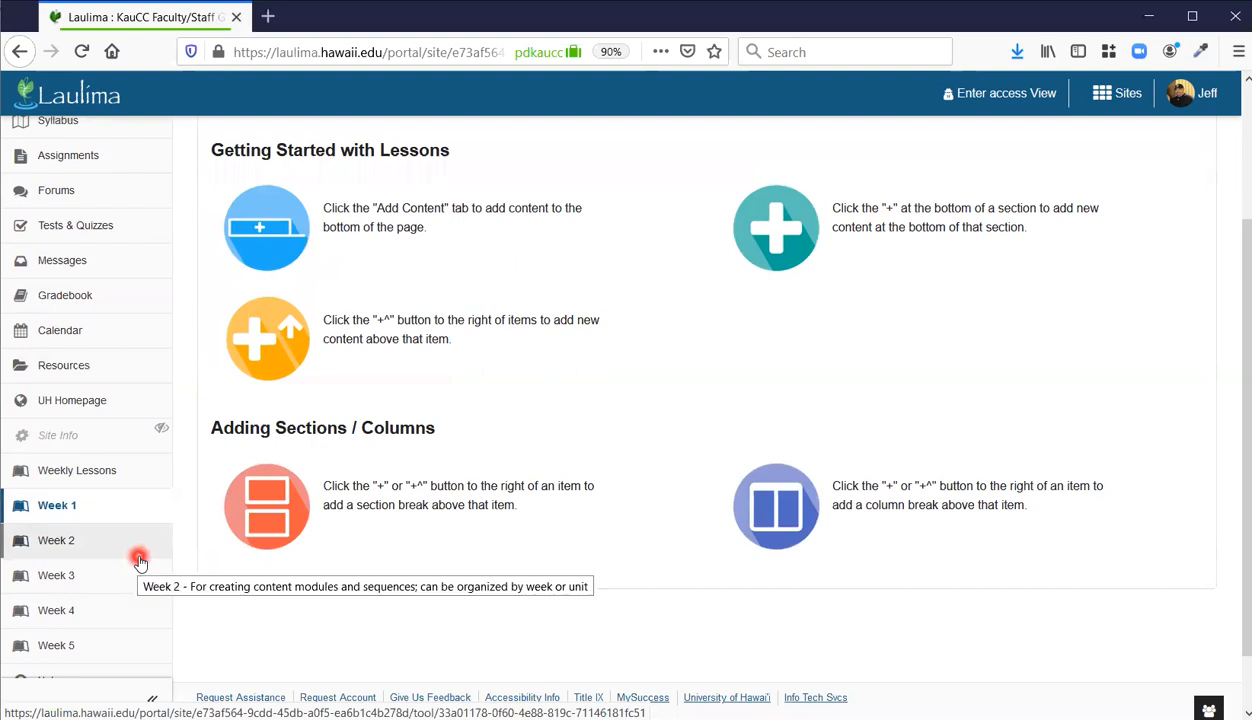
left_click(65, 541)
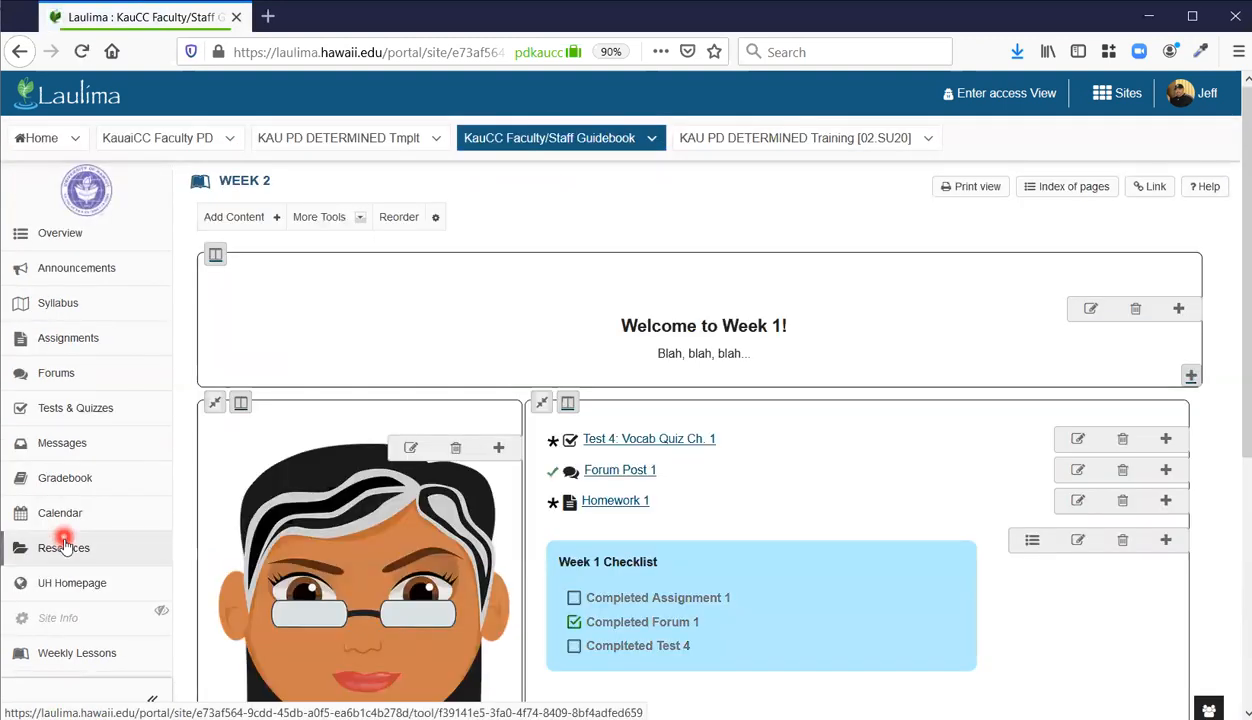
scroll(63, 543, "down", 3)
scroll(63, 548, "up", 2)
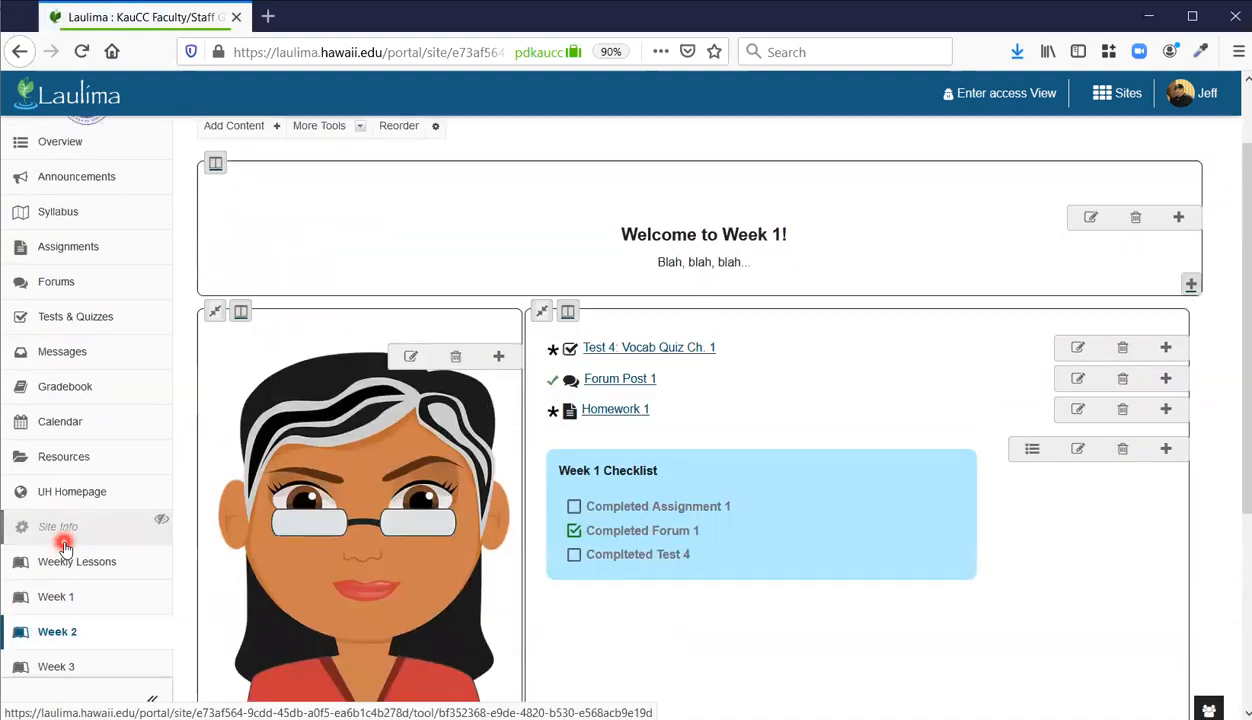
scroll(63, 535, "down", 1)
left_click(58, 518)
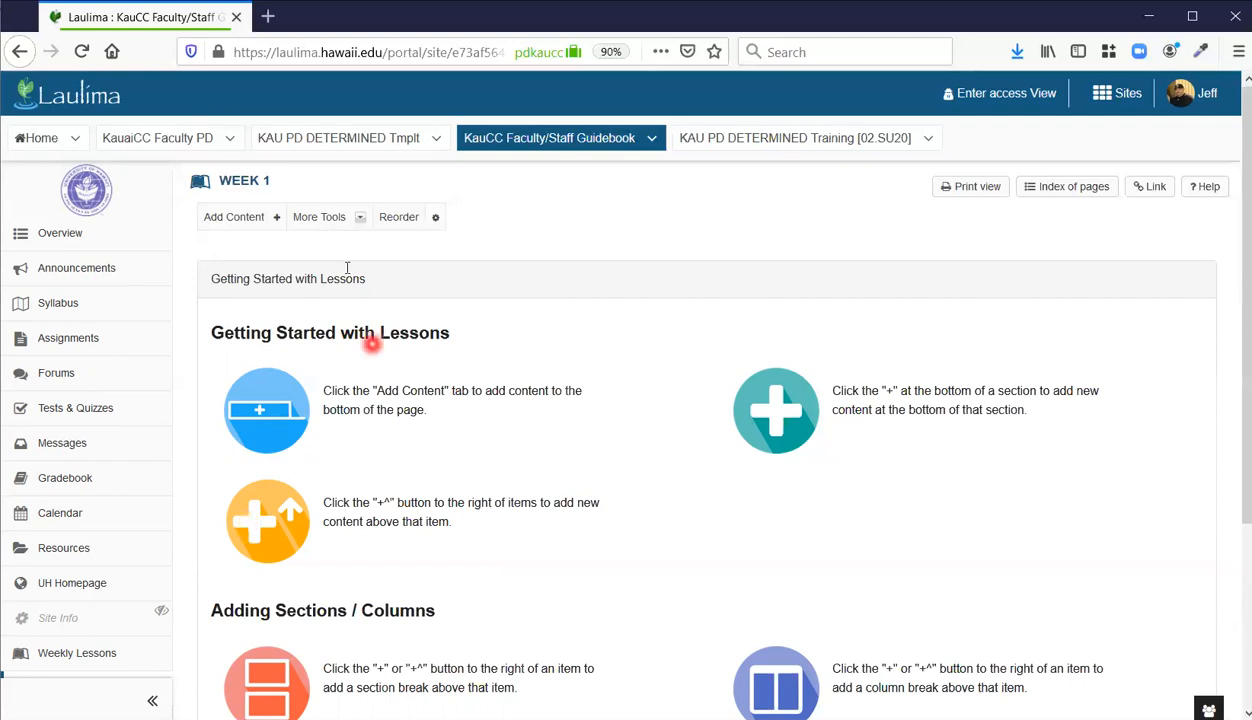
Restore the Week 1 page's content by adding the items from the separate Week 2 page, save, and review the page
left_click(405, 217)
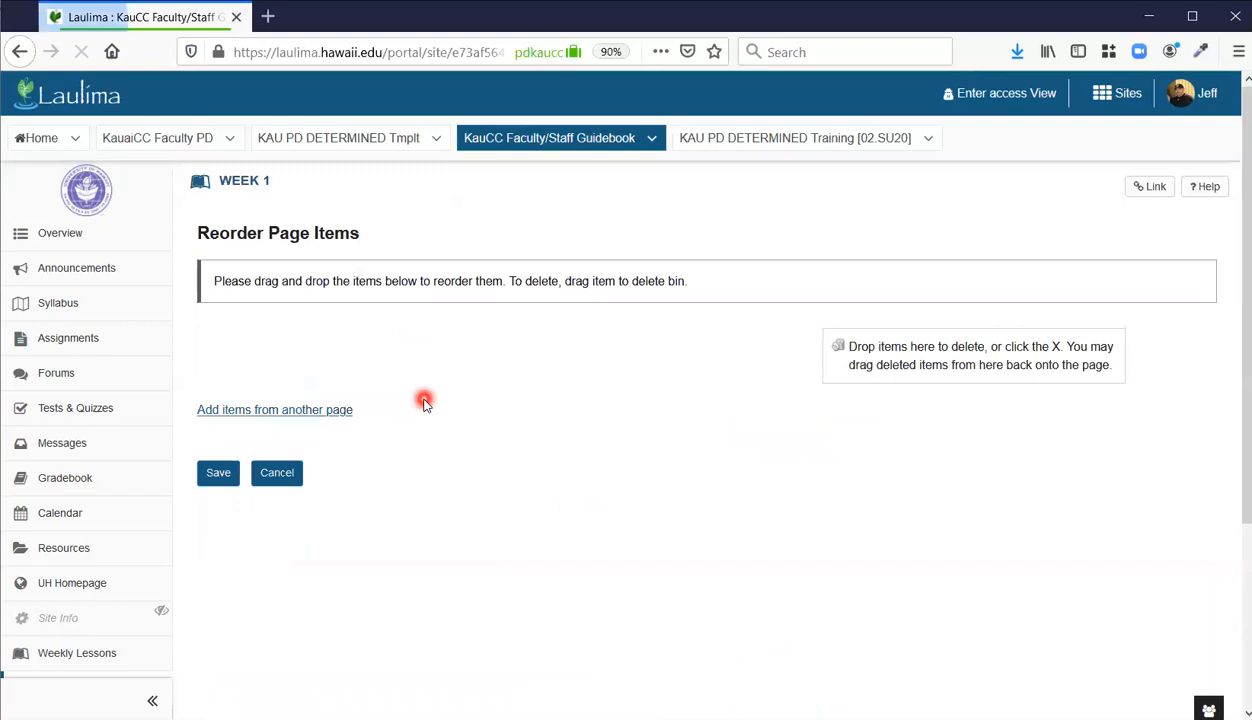
left_click(343, 411)
left_click(217, 387)
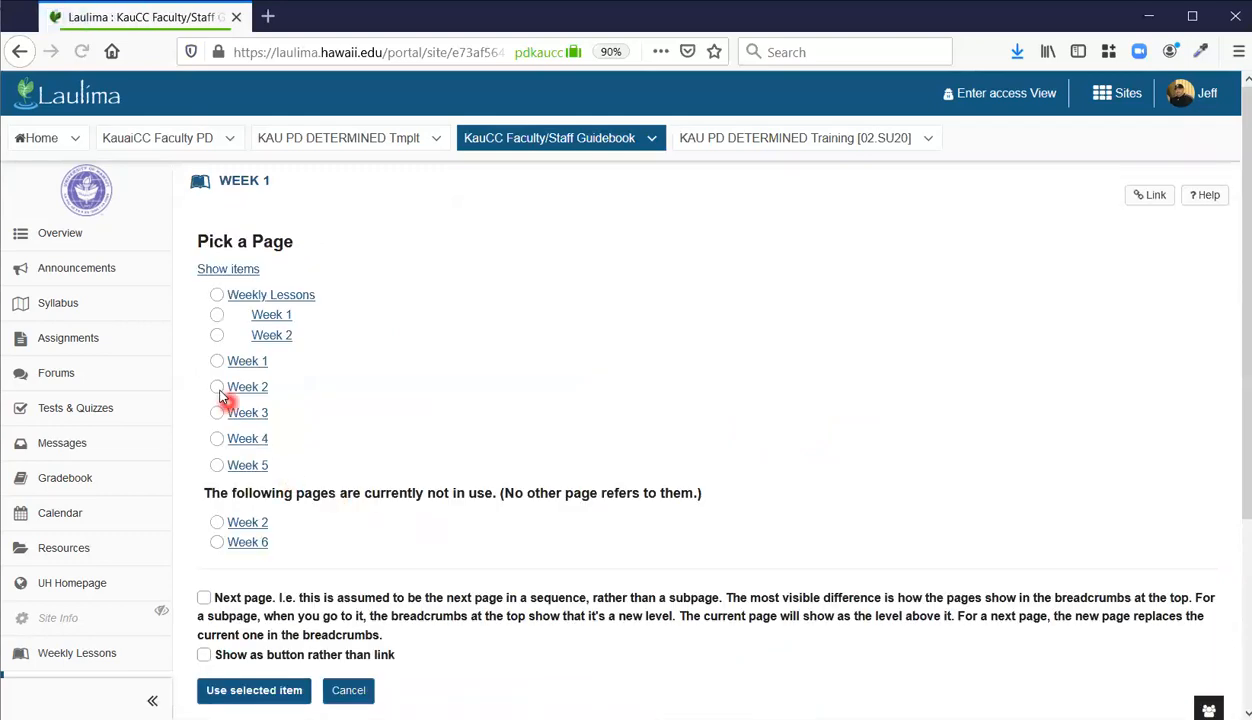
left_click(253, 689)
left_click(230, 633)
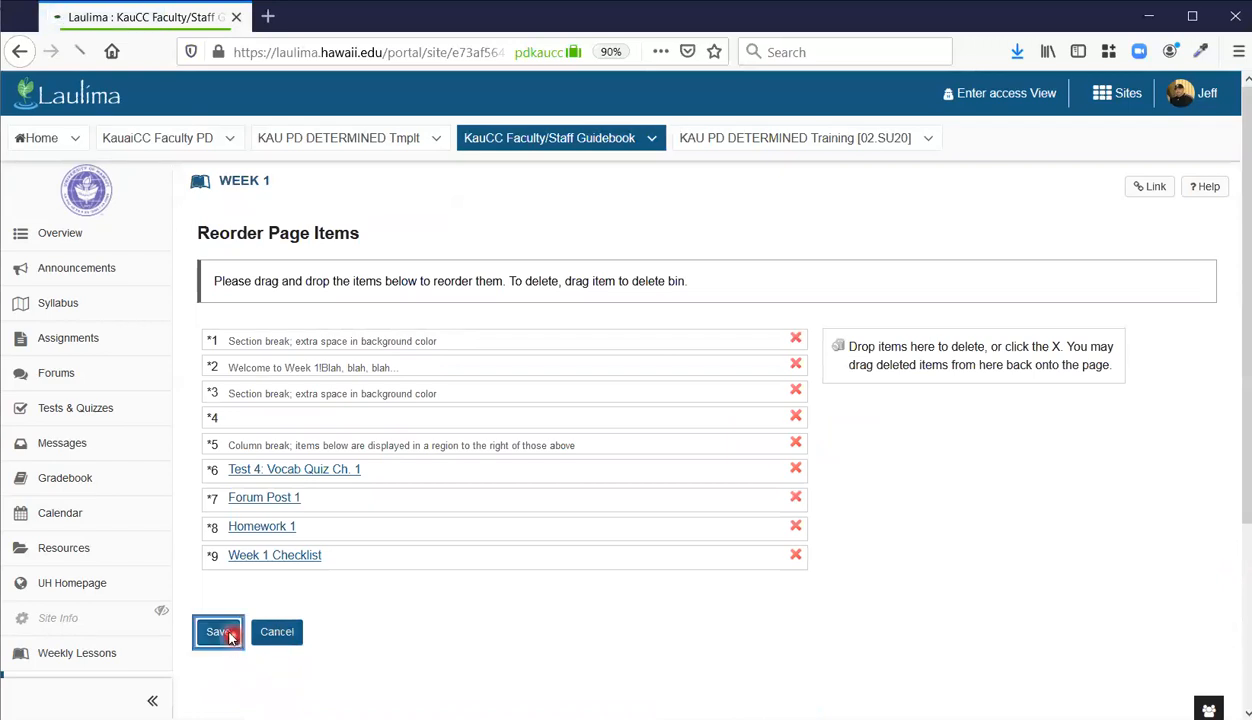
scroll(225, 625, "down", 4)
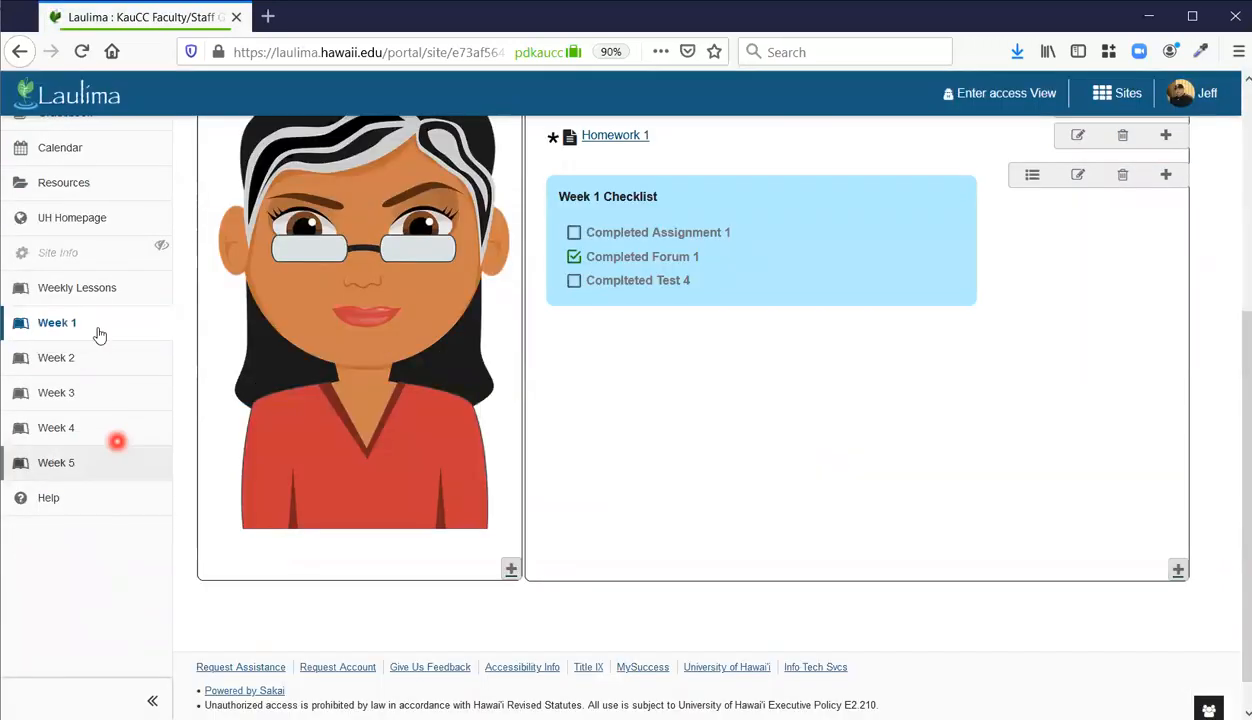
scroll(290, 628, "up", 4)
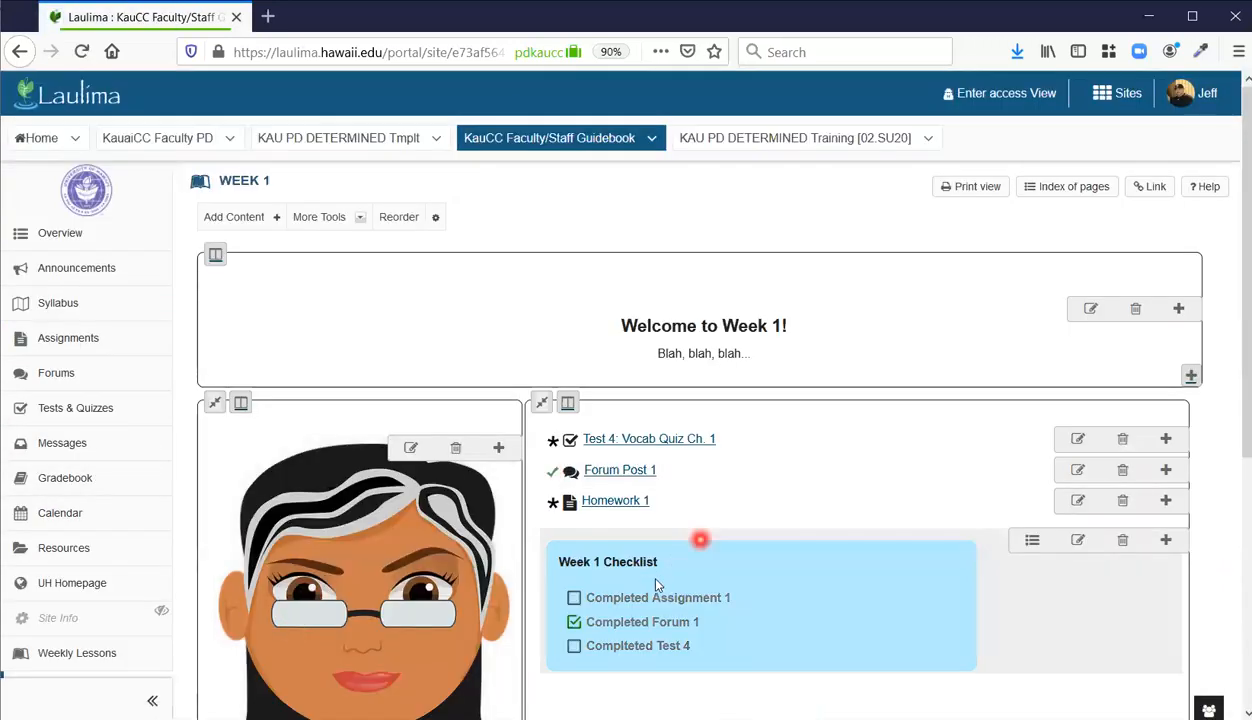
scroll(655, 583, "down", 1)
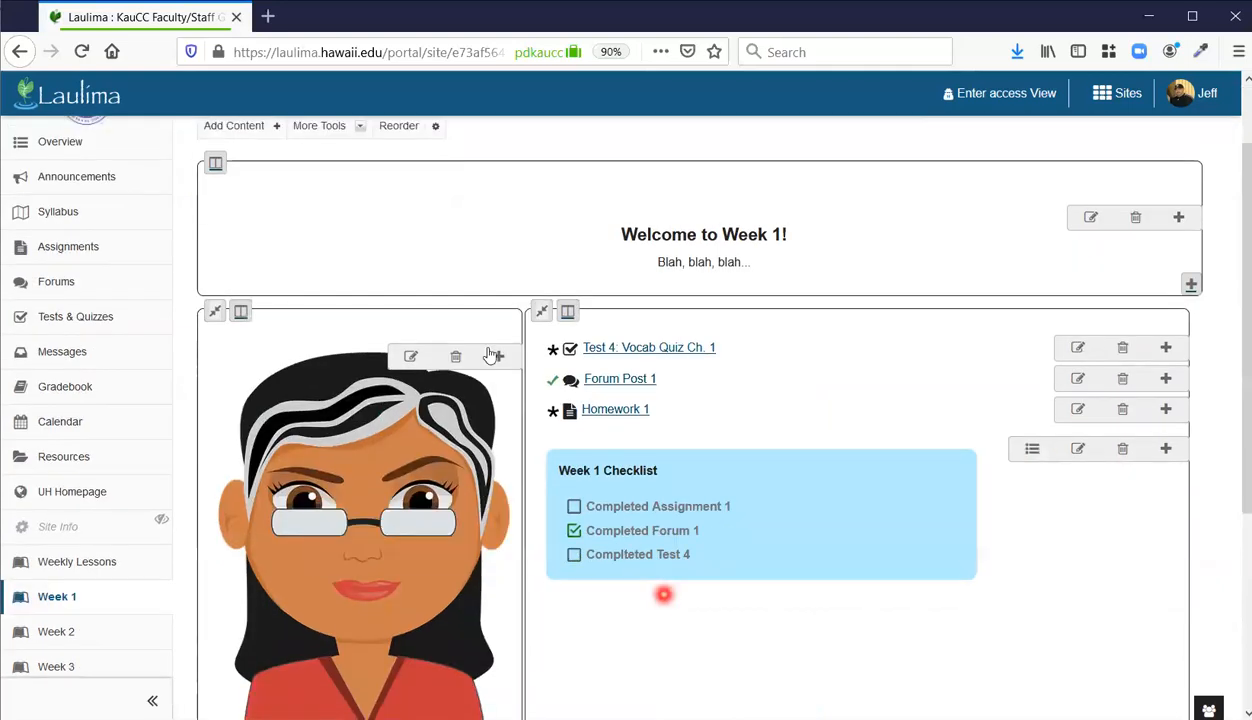
scroll(175, 509, "down", 2)
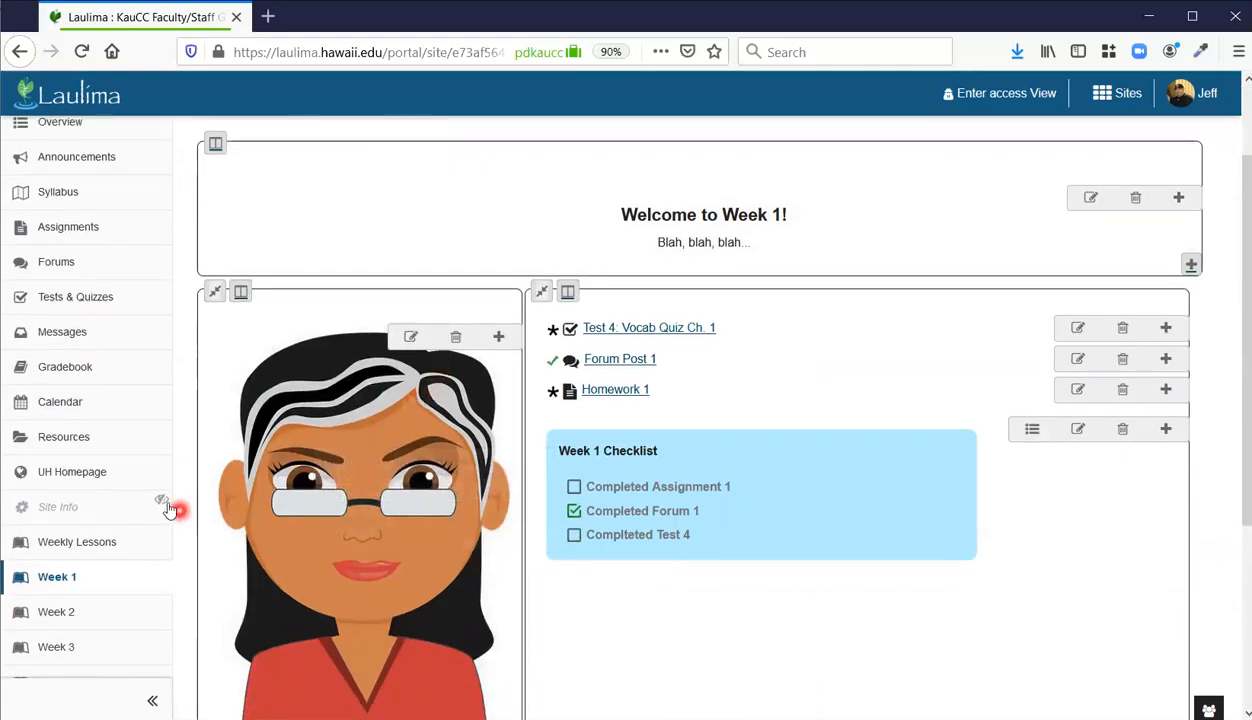
In the index of pages, choose all pages not in use, Week 2 and Week 6, and delete them permanently
scroll(880, 582, "up", 3)
left_click(1038, 186)
scroll(441, 597, "down", 2)
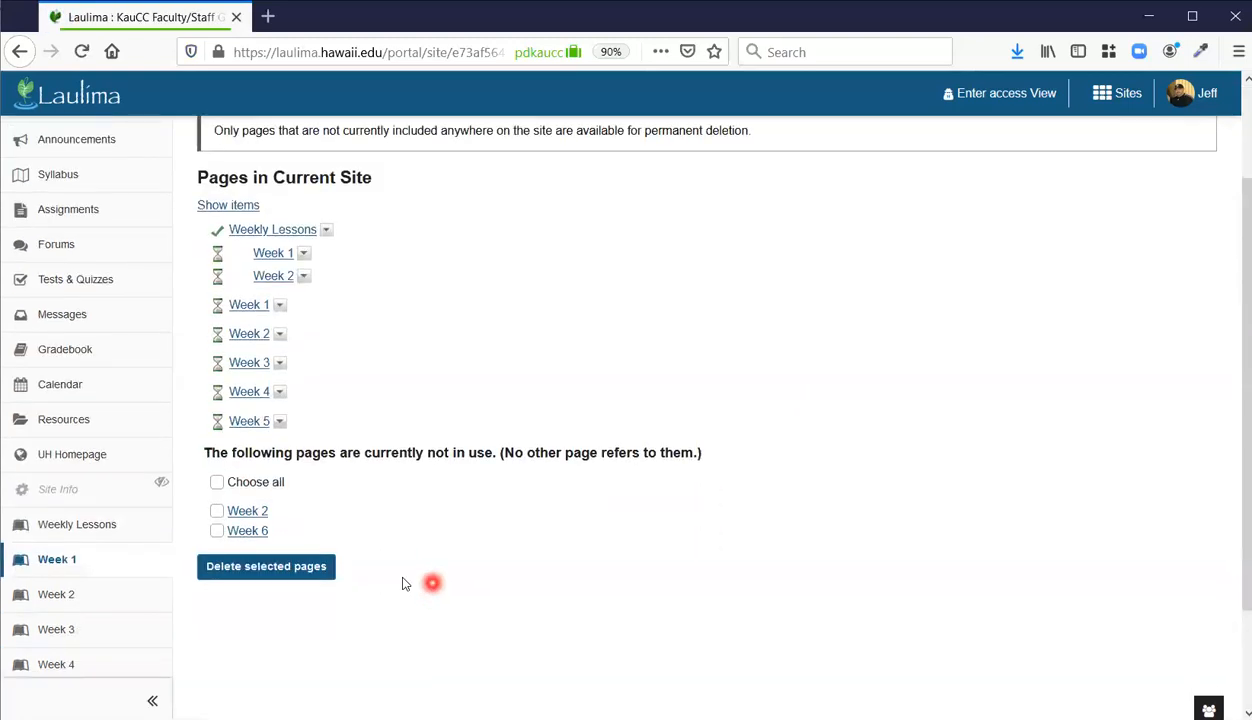
left_click(217, 428)
left_click(277, 527)
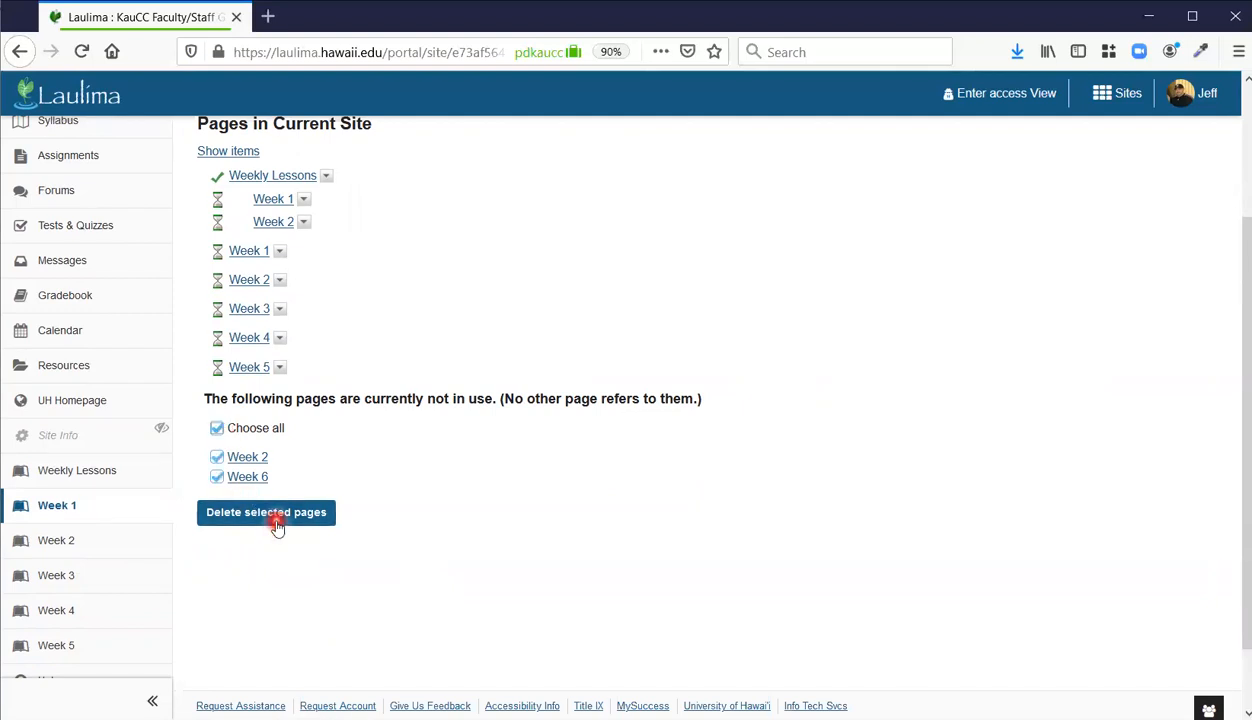
left_click(217, 428)
left_click(217, 428)
left_click(316, 520)
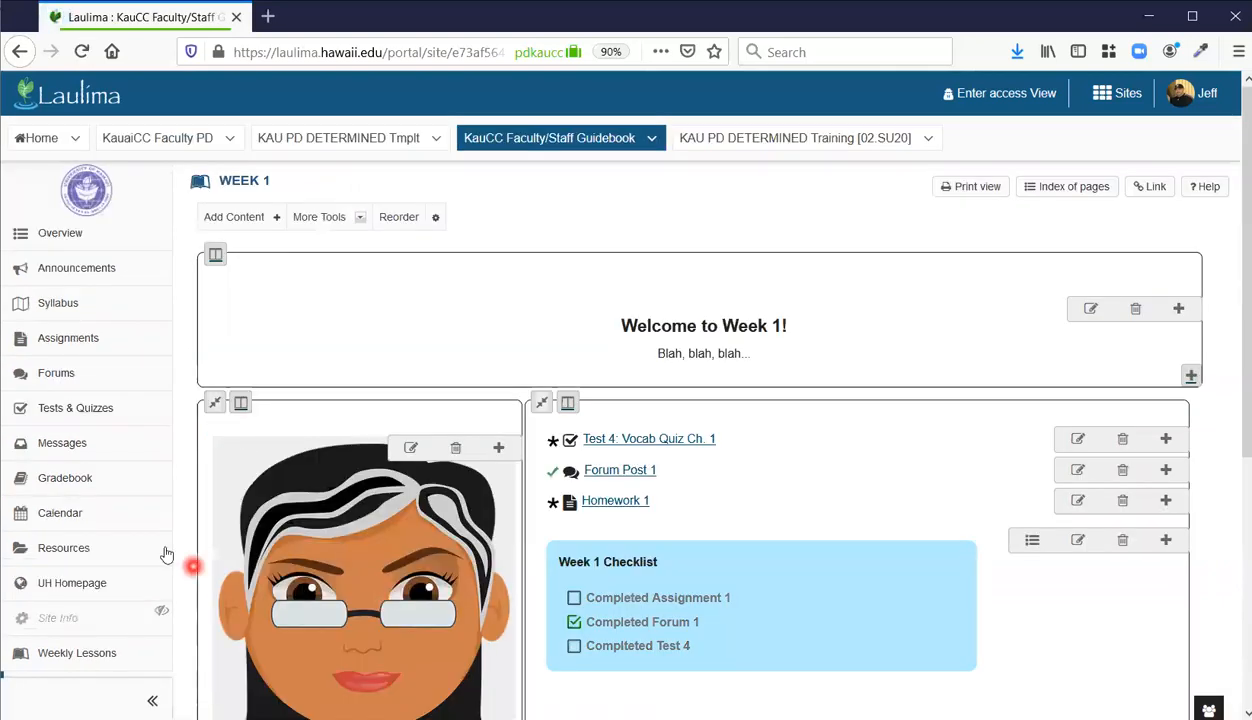
Open the index of pages from Week 1 and expand the items of the Week 1 subpage under Weekly Lessons
scroll(166, 555, "down", 3)
scroll(816, 565, "up", 3)
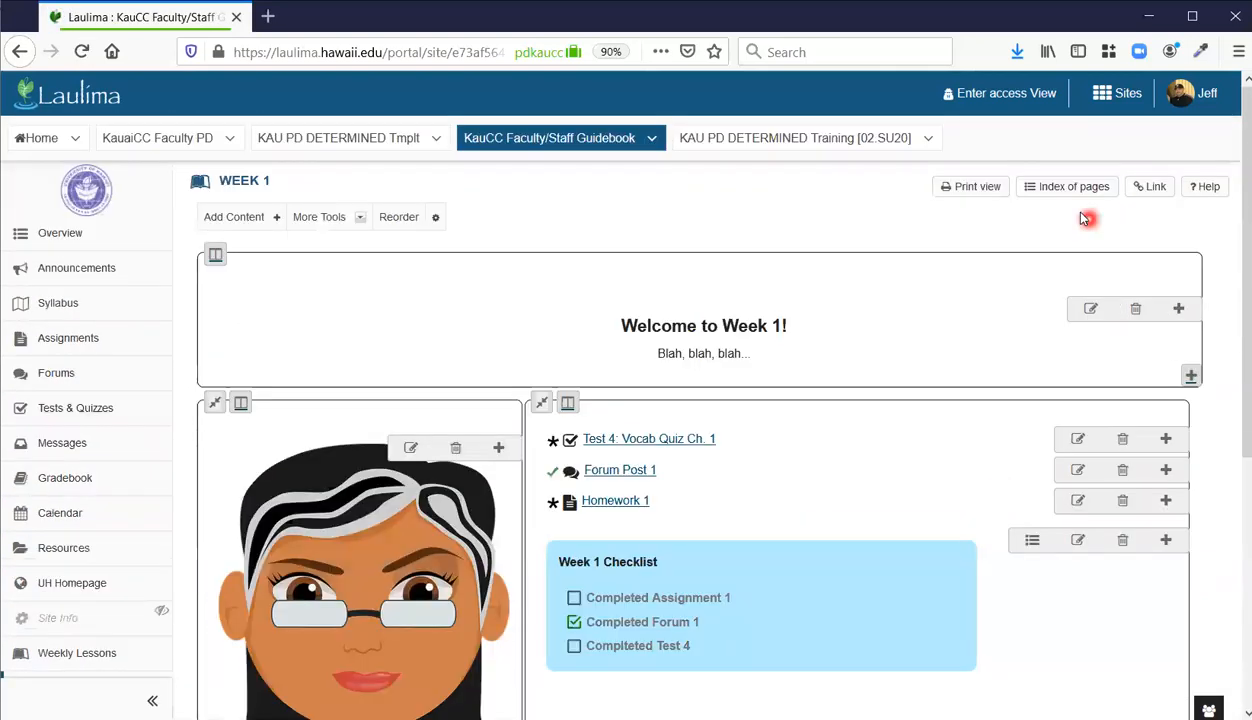
left_click(1070, 189)
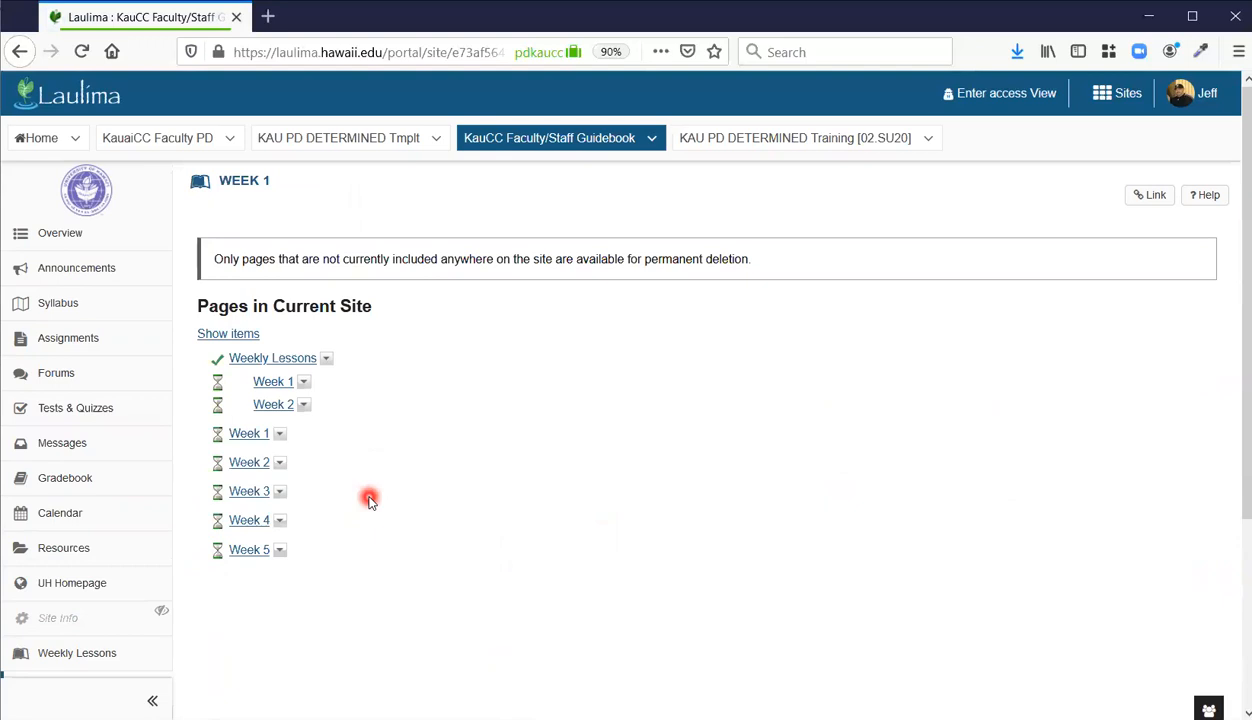
left_click(303, 382)
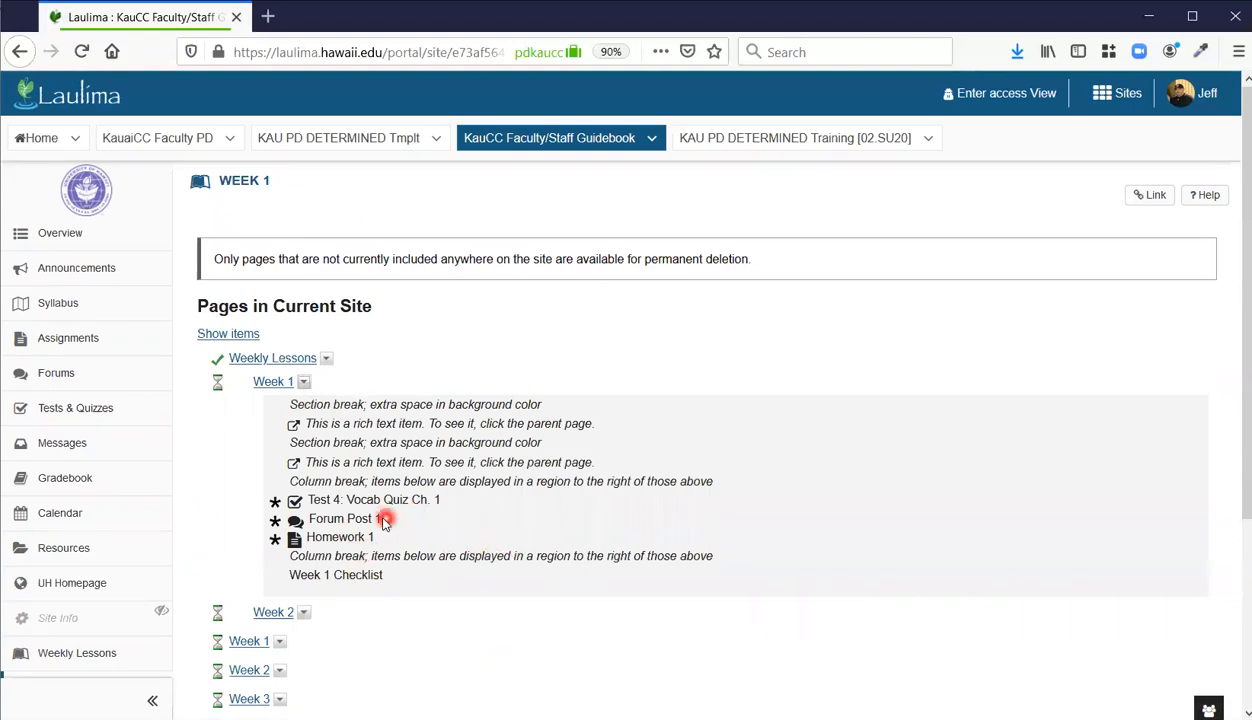
Show the items of all pages in the index, review them down the list, and hide them again
left_click(227, 335)
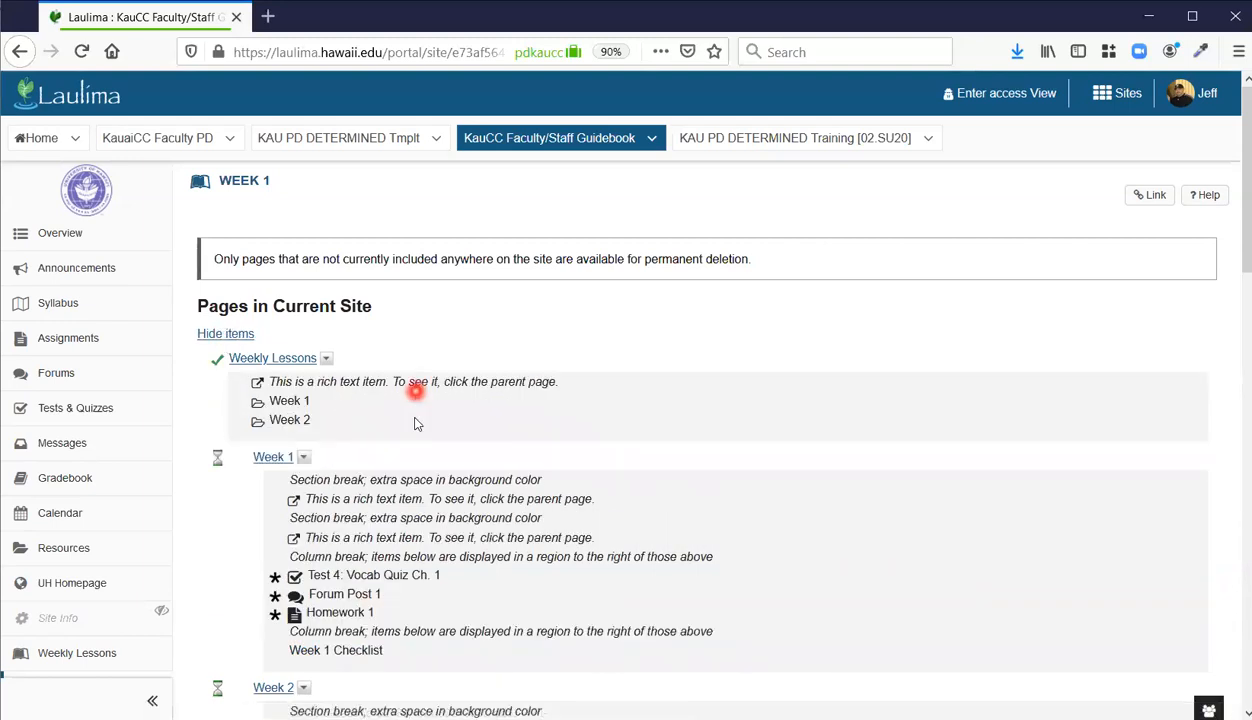
scroll(405, 470, "down", 3)
scroll(405, 520, "down", 7)
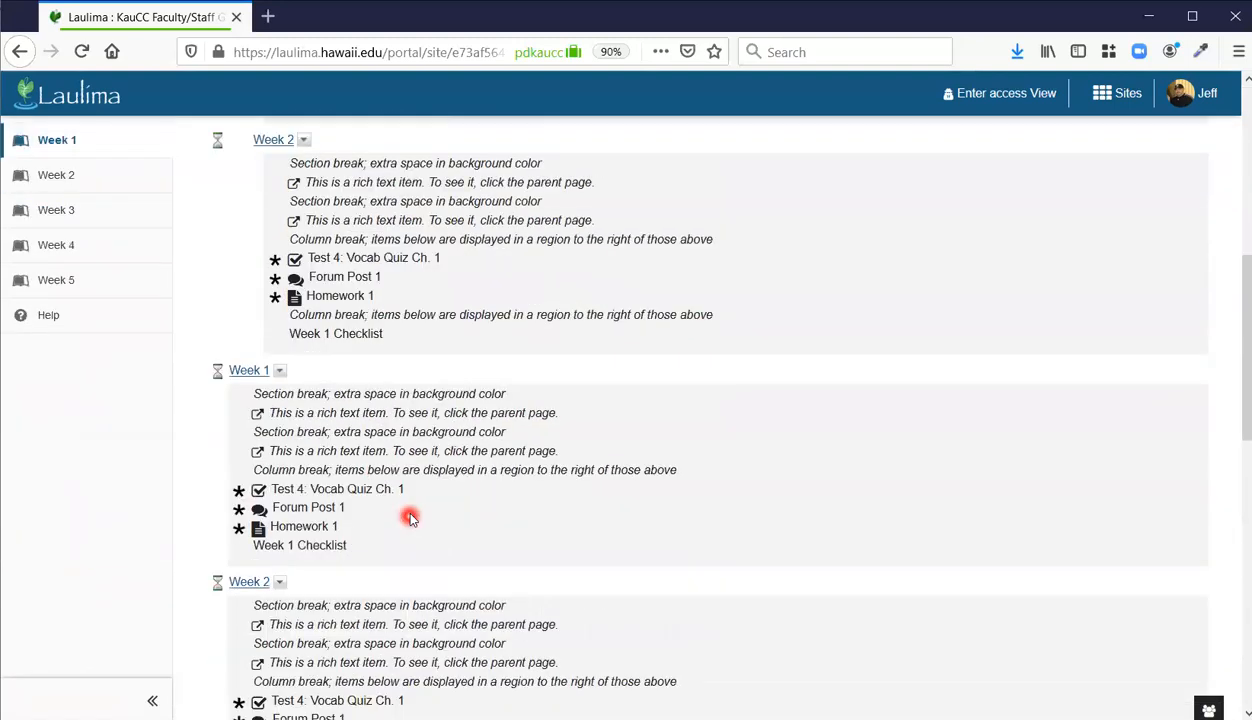
scroll(411, 514, "up", 10)
left_click(225, 334)
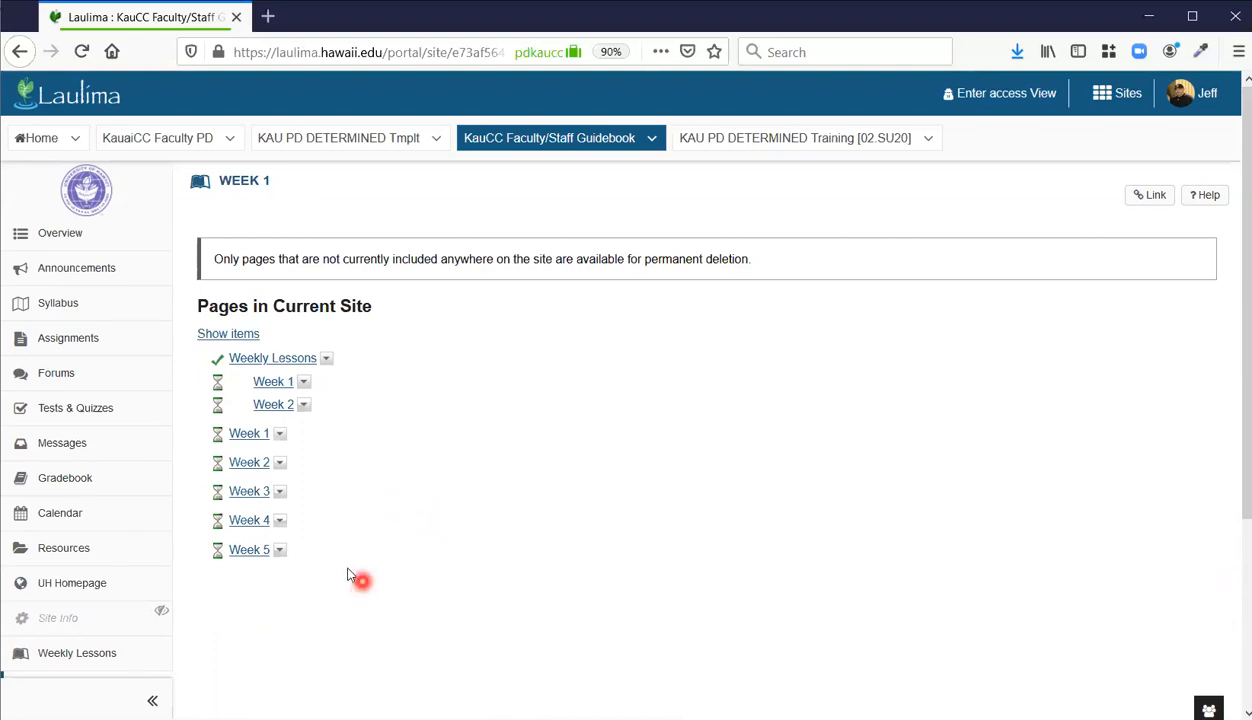
Leave the index of pages and return to the Week 1 lesson page
scroll(340, 578, "down", 3)
scroll(247, 567, "up", 3)
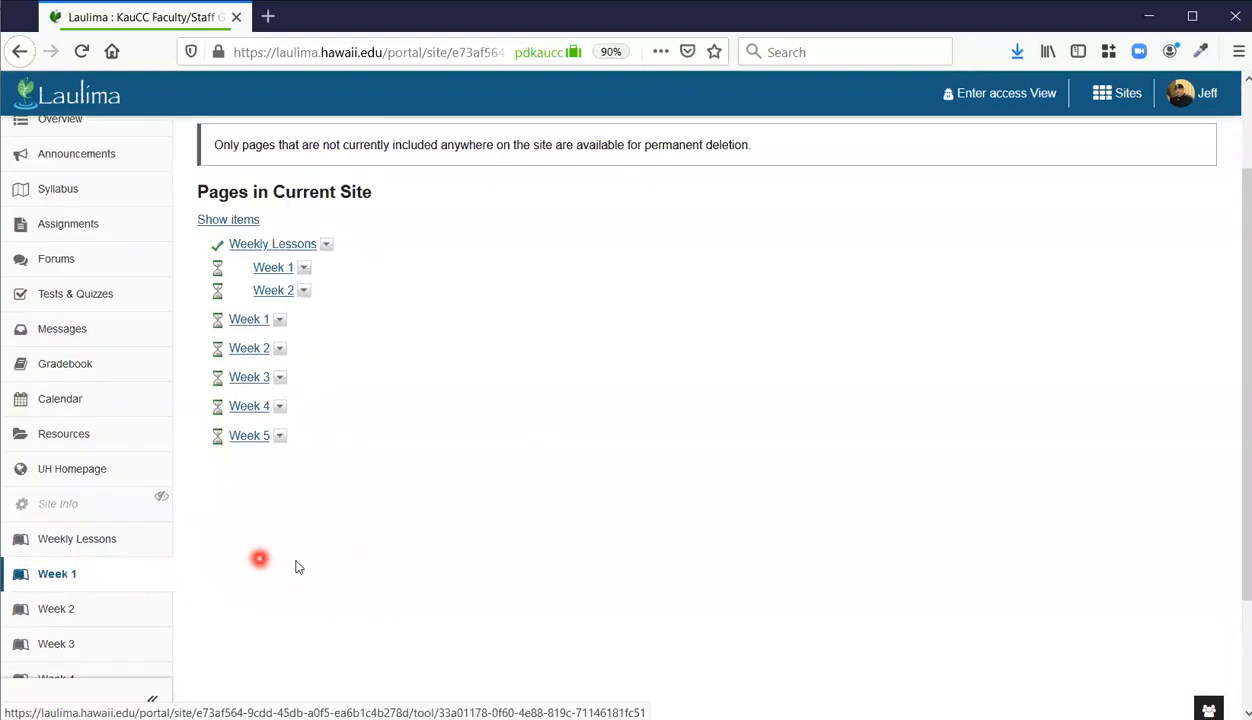
left_click(257, 184)
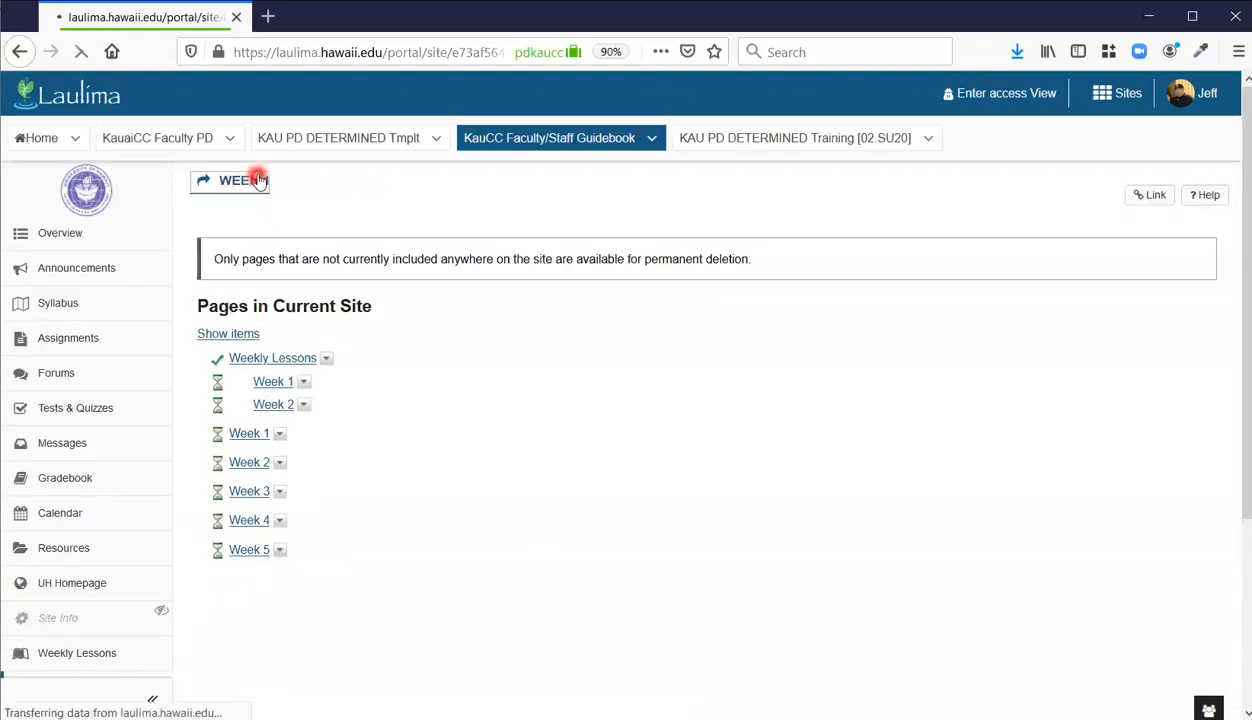